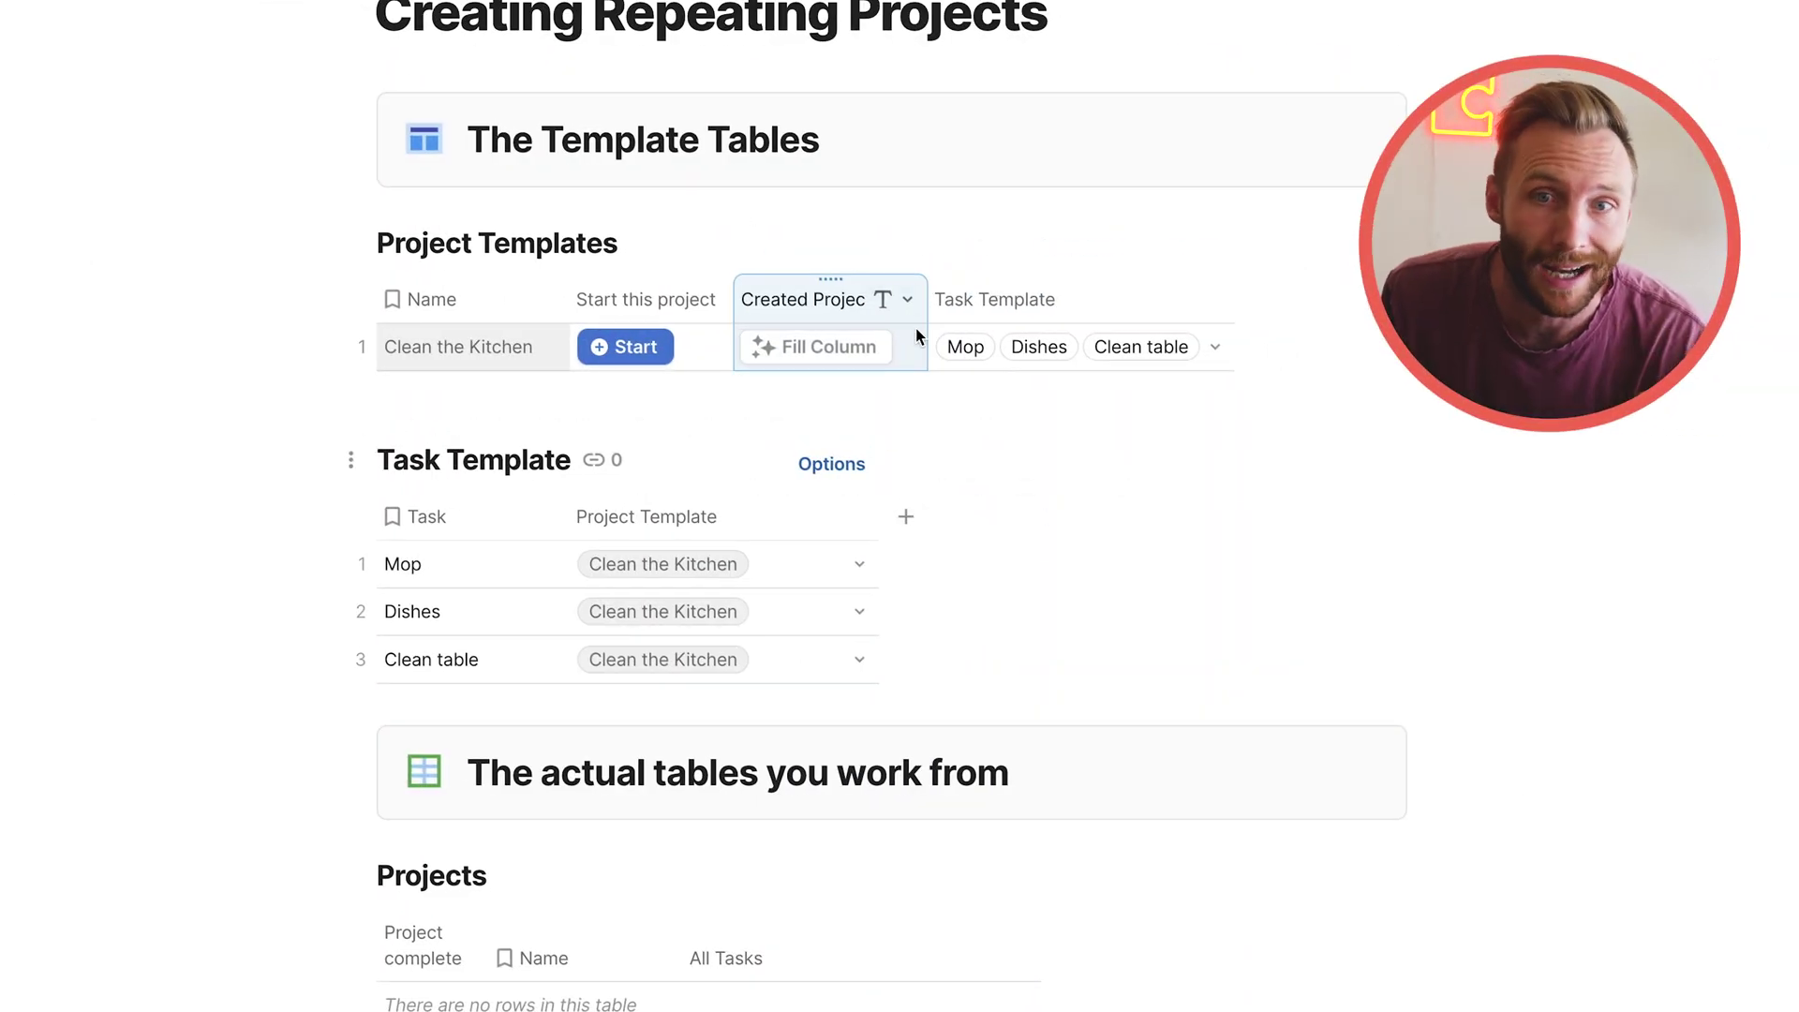
Review the tables, selecting the Clean the Kitchen template row and the Project complete column
{"action": "left_click", "coordinate": [783, 138]}
{"action": "scroll", "coordinate": [900, 462], "scroll_direction": "down", "scroll_amount": 2}
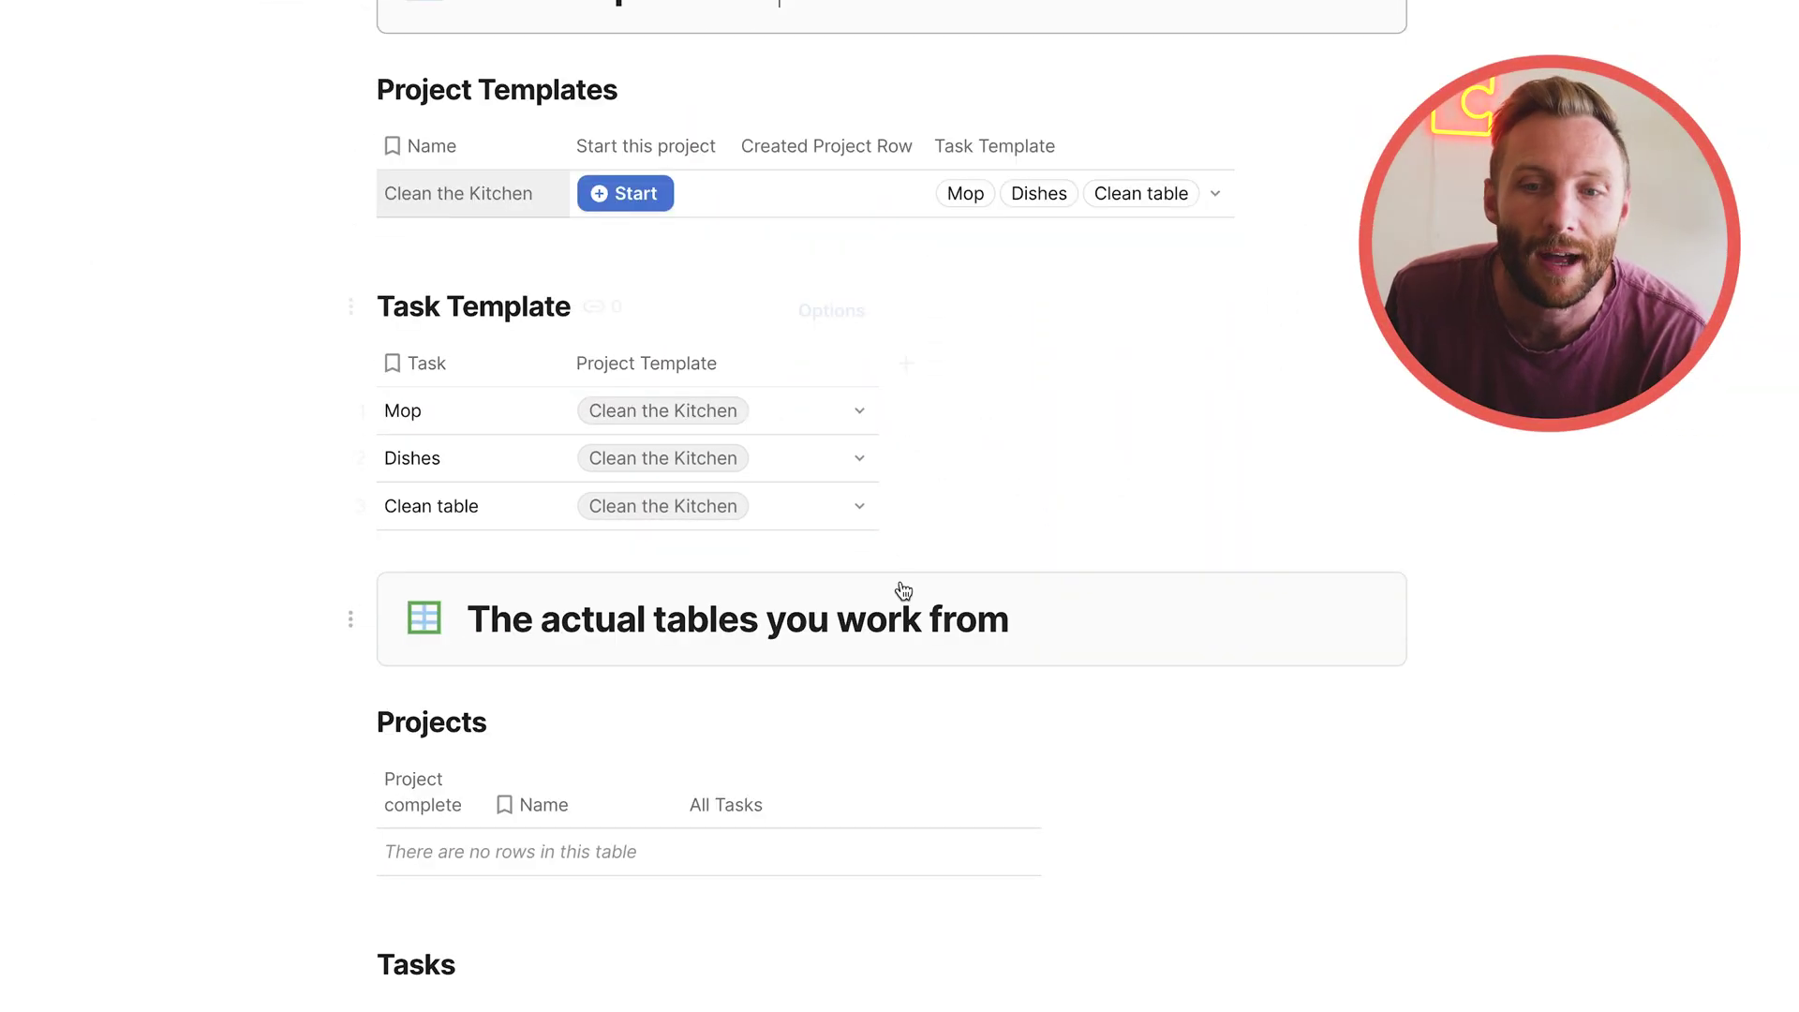
{"action": "left_click", "coordinate": [915, 602]}
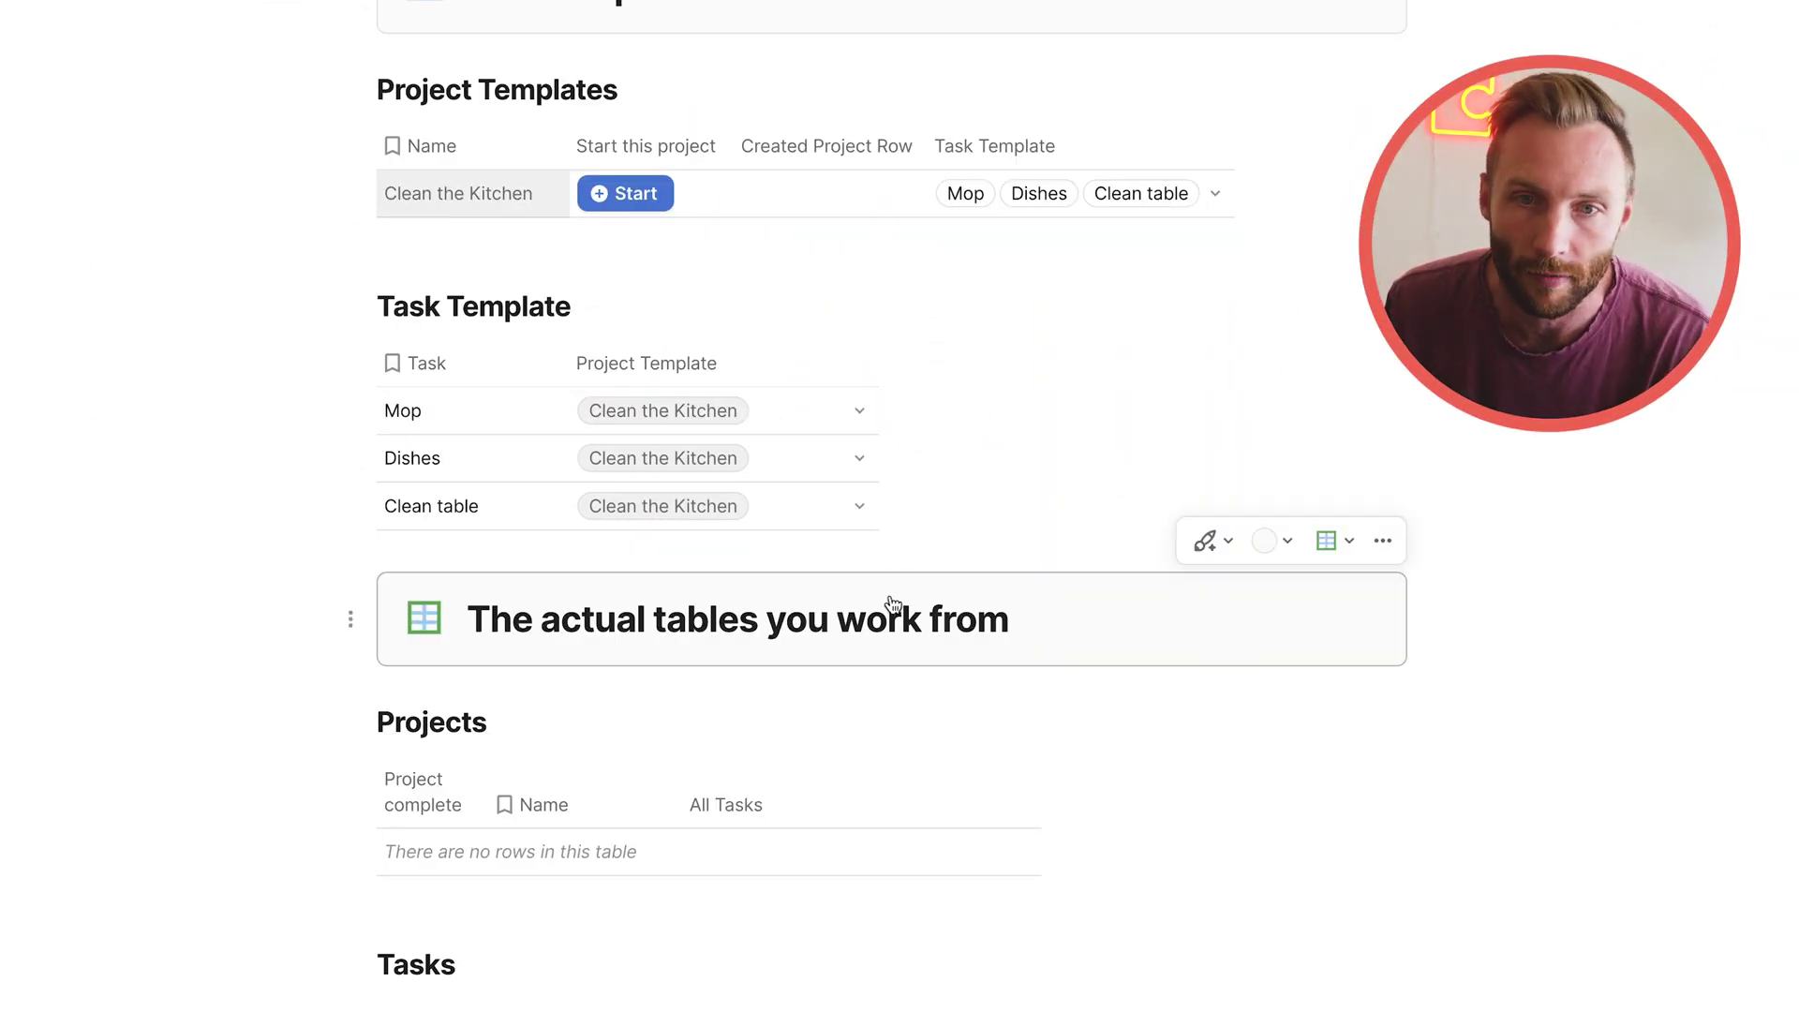
{"action": "scroll", "coordinate": [892, 602], "scroll_direction": "up", "scroll_amount": 2}
{"action": "left_click", "coordinate": [534, 105]}
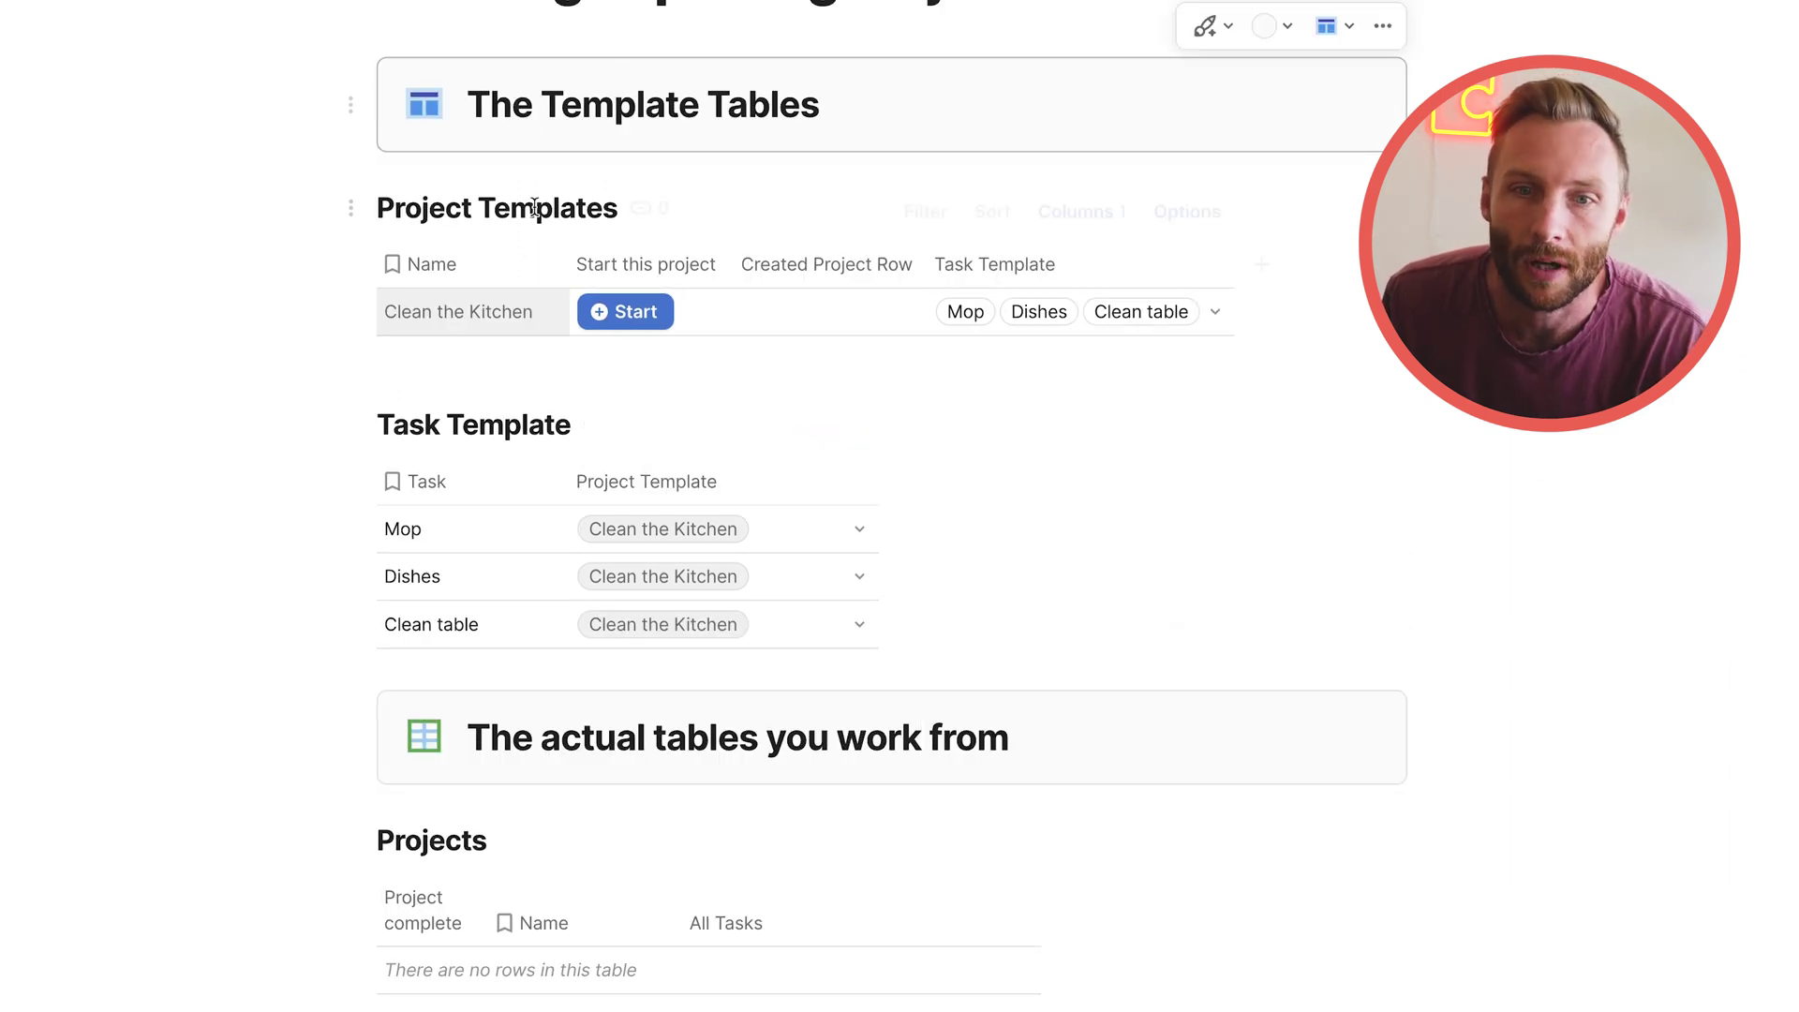
{"action": "left_click", "coordinate": [515, 307]}
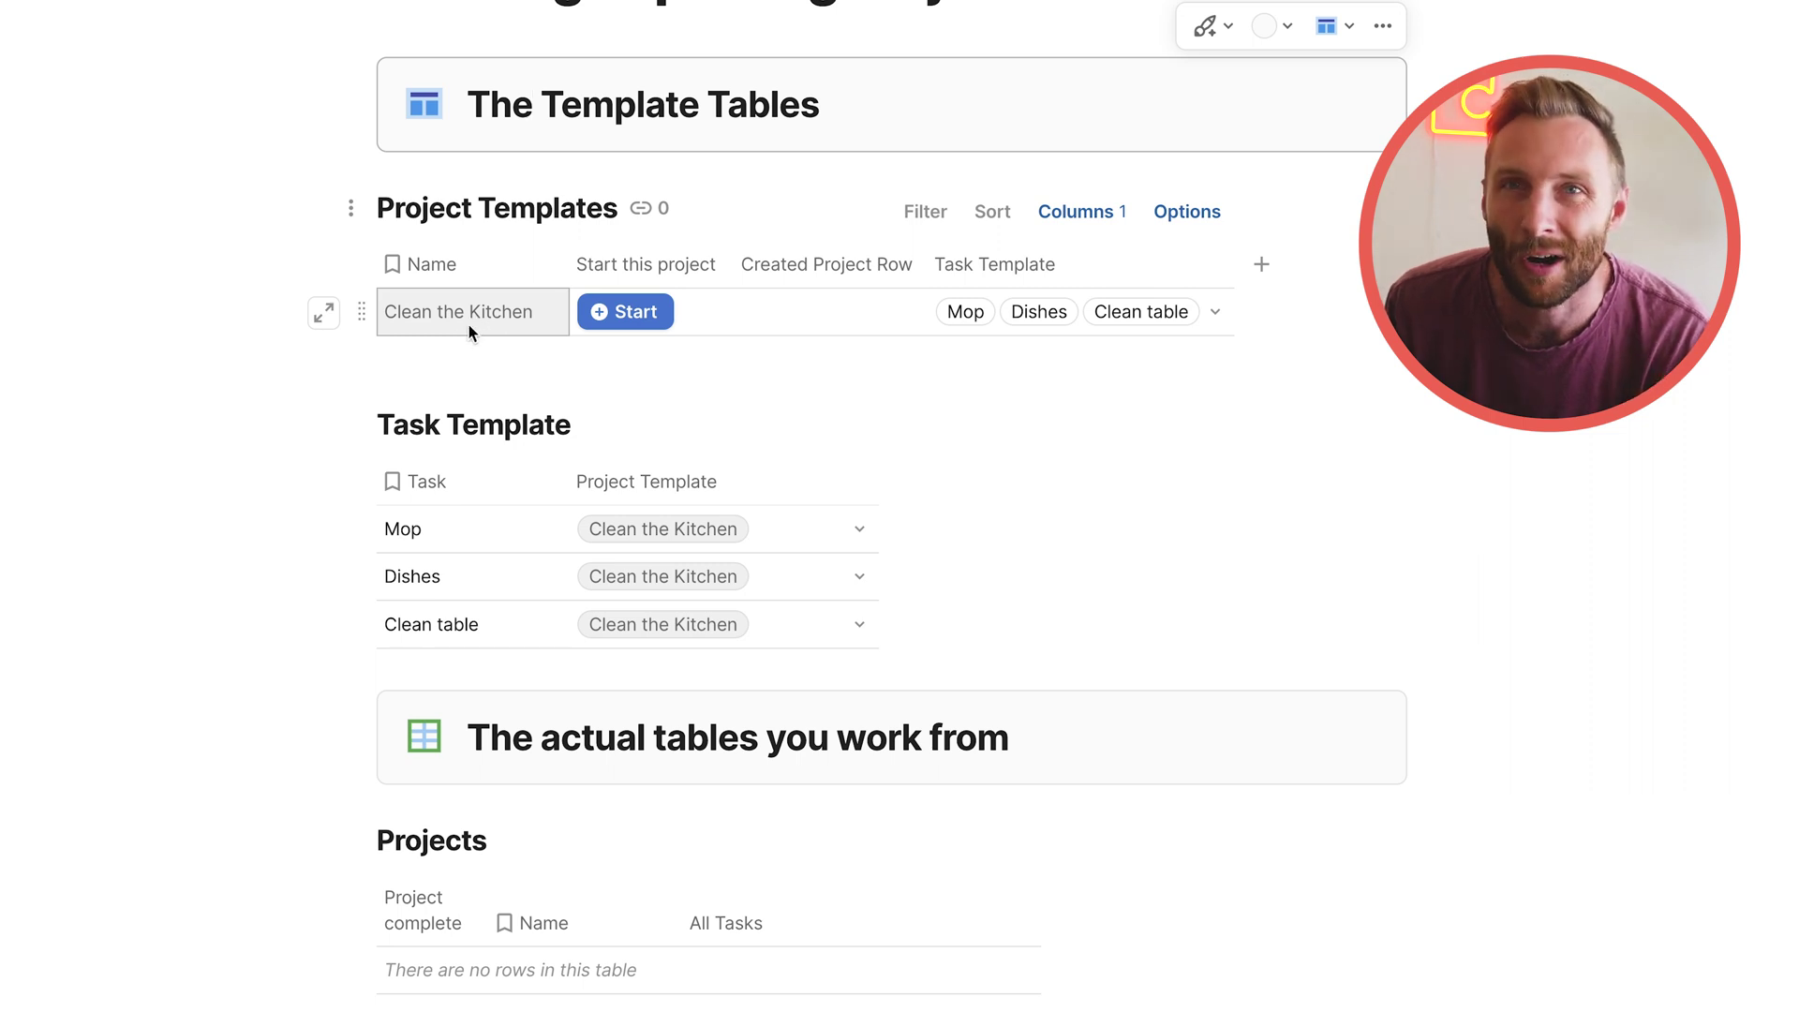
{"action": "left_click", "coordinate": [363, 313]}
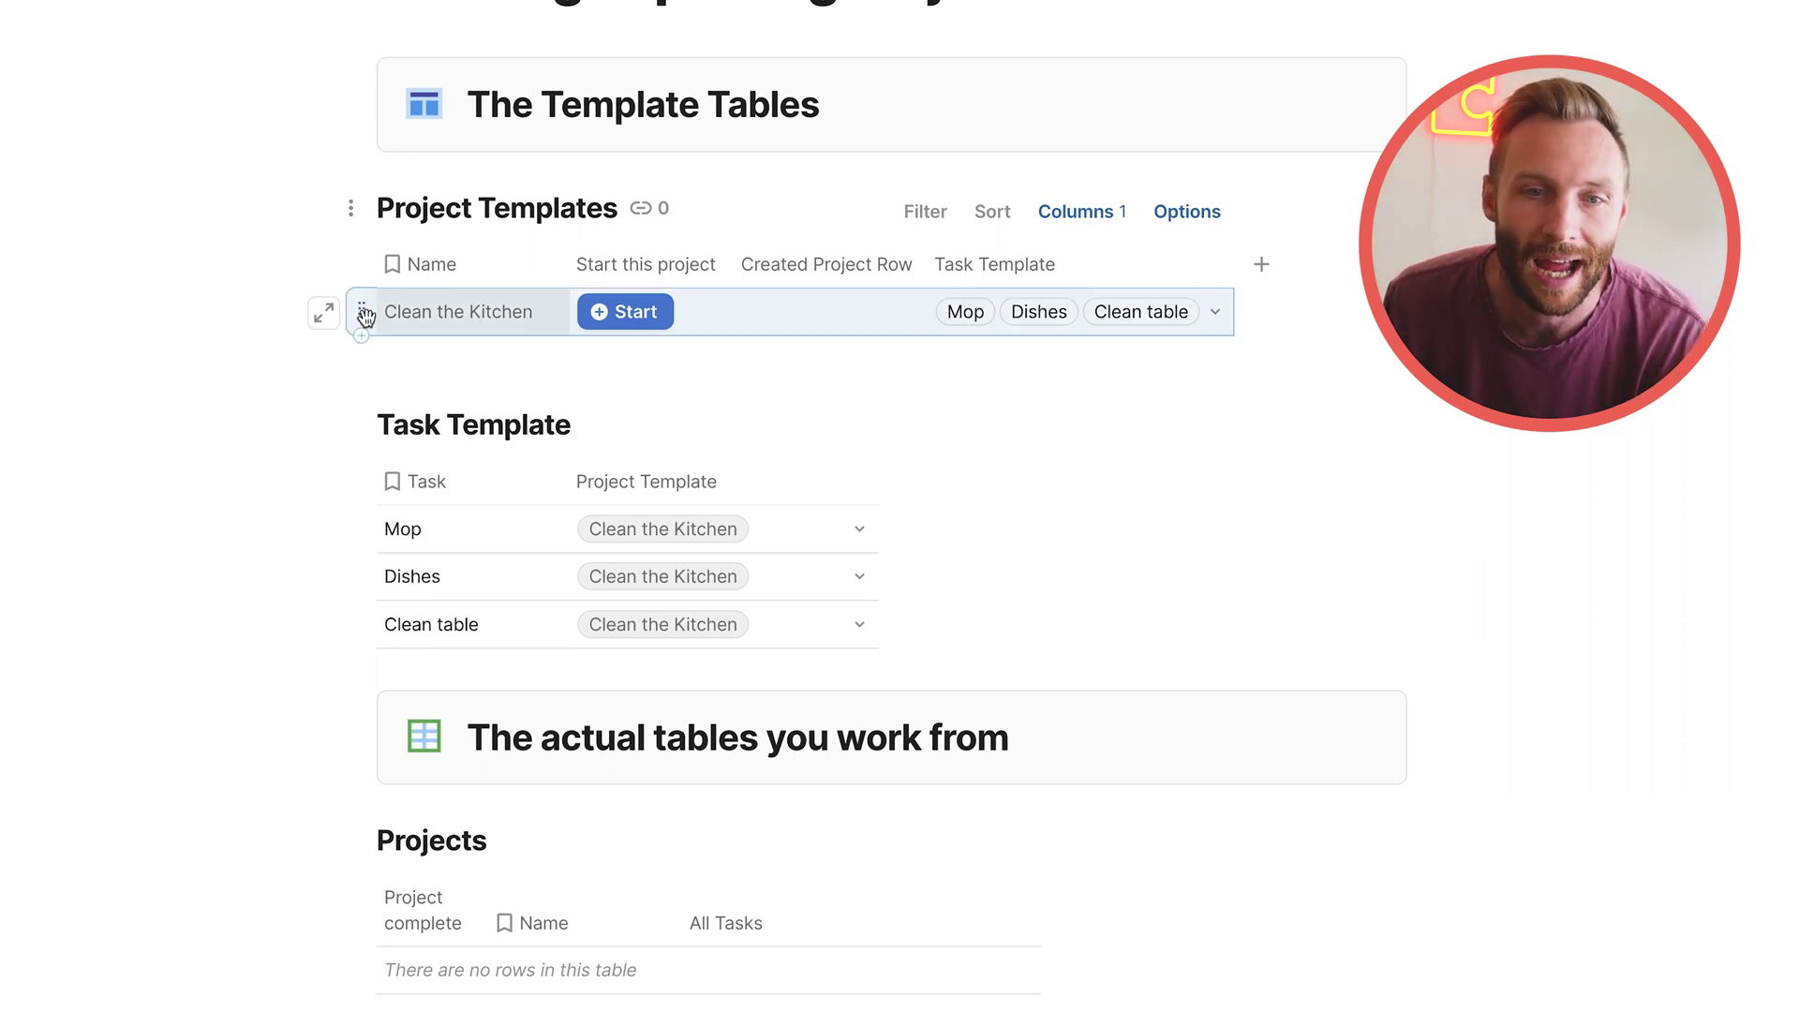
{"action": "scroll", "coordinate": [429, 320], "scroll_direction": "down", "scroll_amount": 5}
{"action": "left_click", "coordinate": [581, 374]}
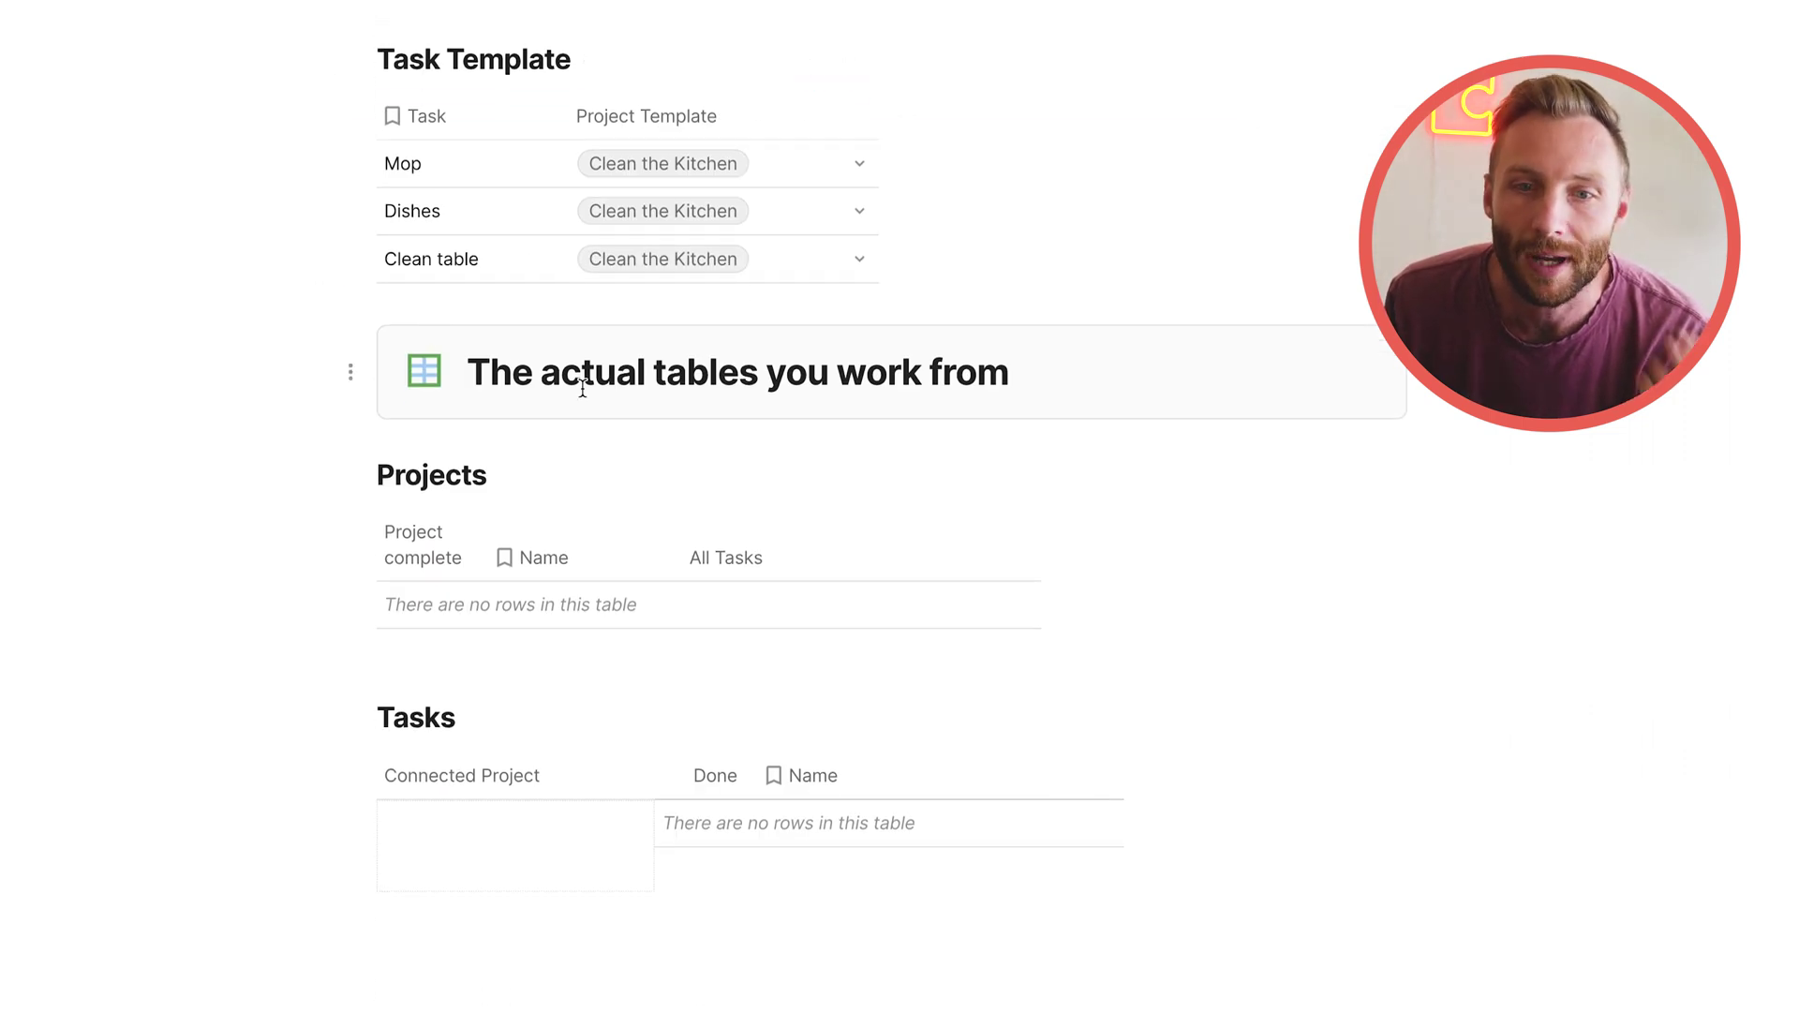
{"action": "left_click", "coordinate": [430, 531]}
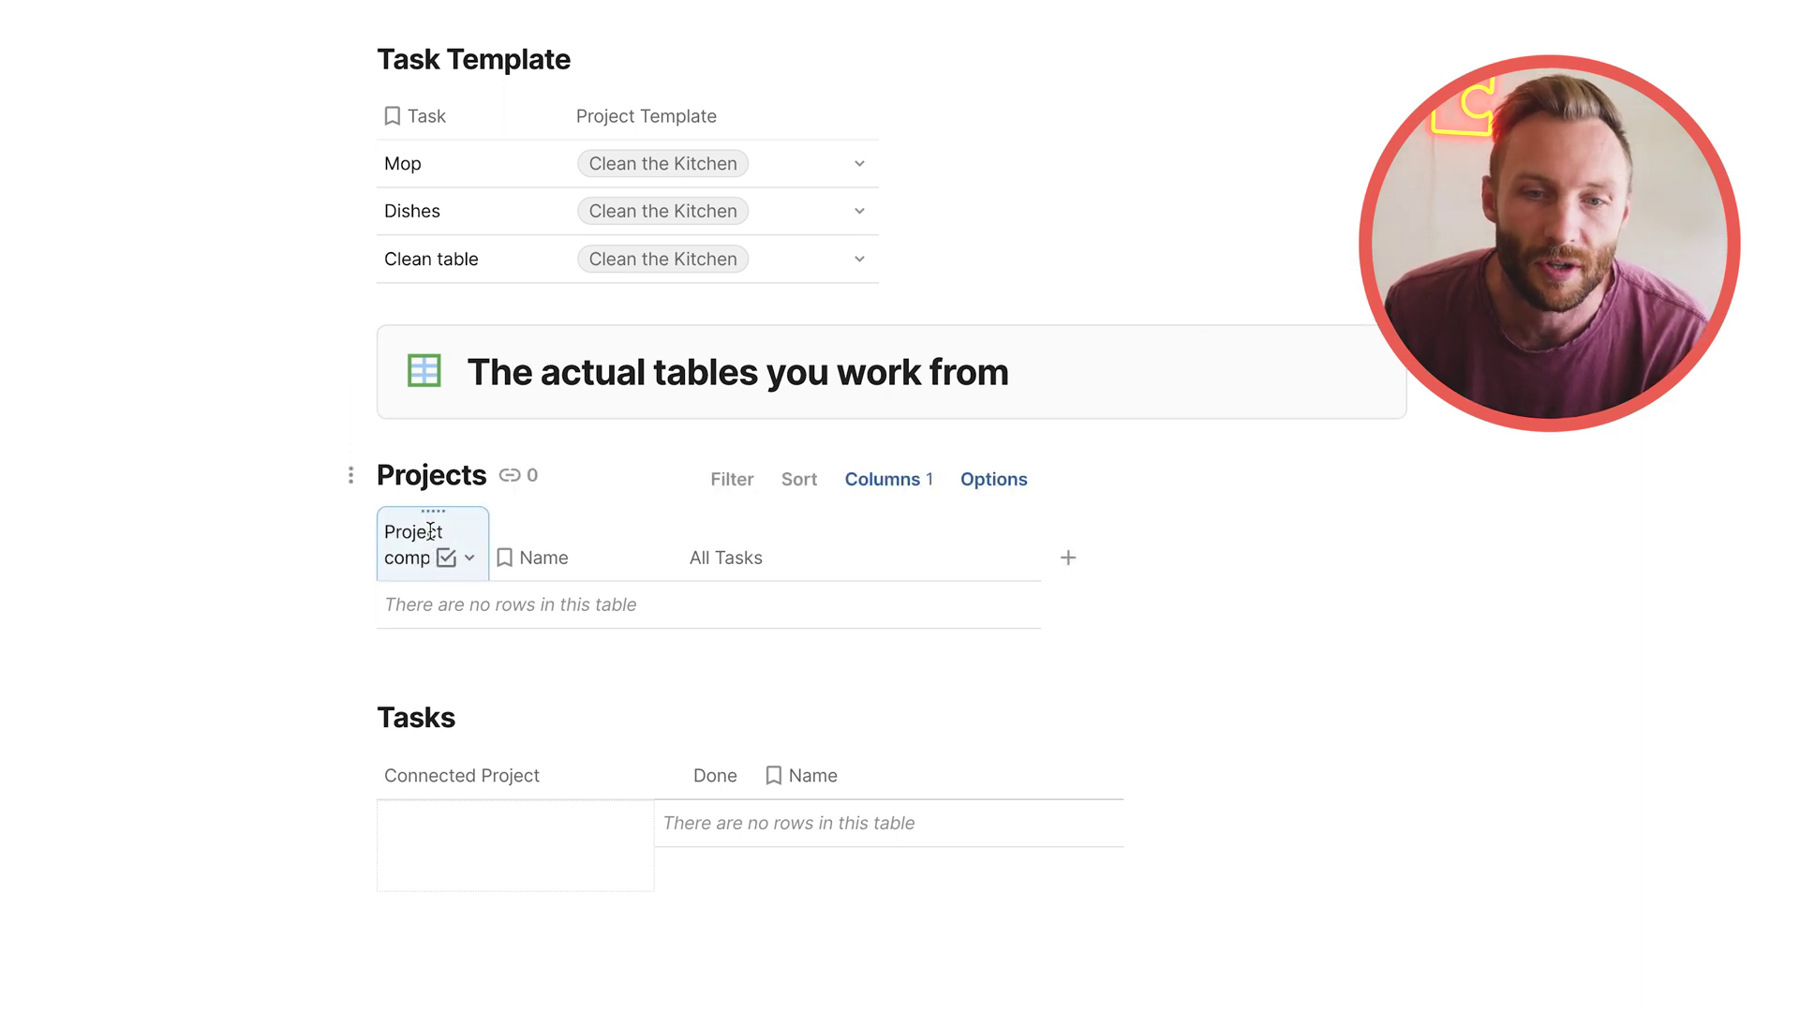
Add a blank Tasks row, delete it, and review the three template task names
{"action": "left_click", "coordinate": [729, 822]}
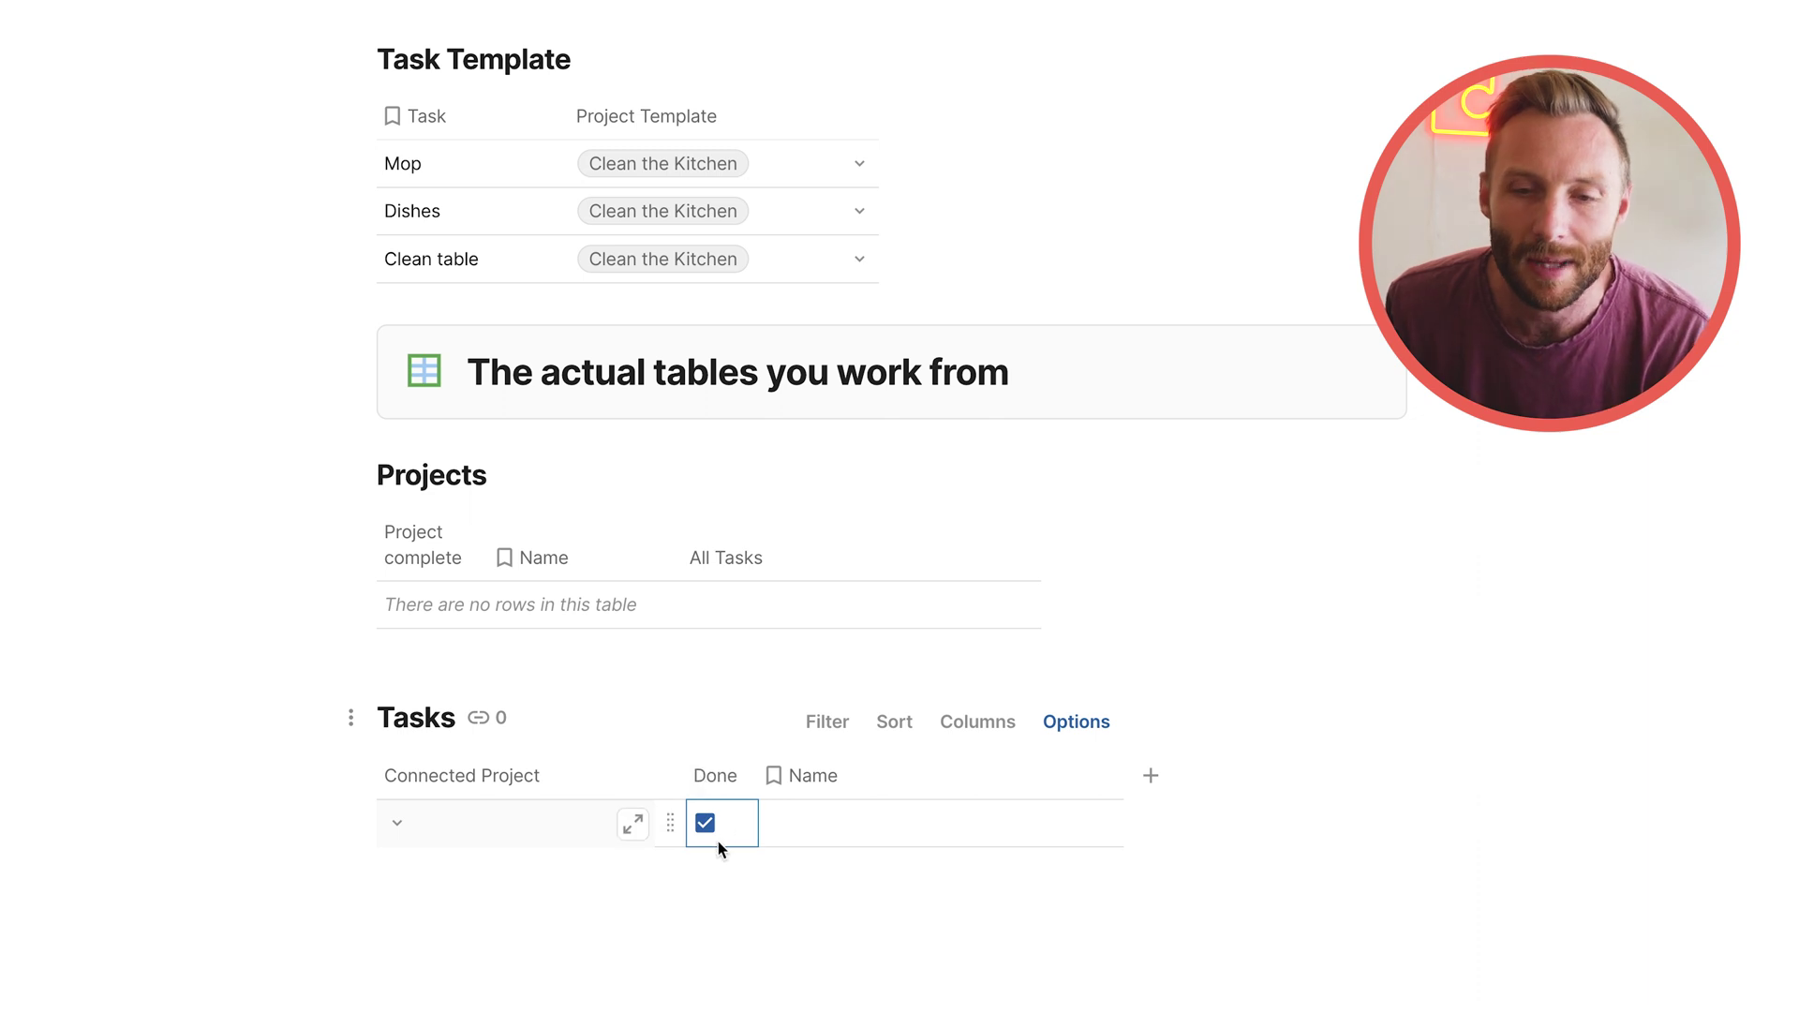
{"action": "left_click", "coordinate": [672, 817]}
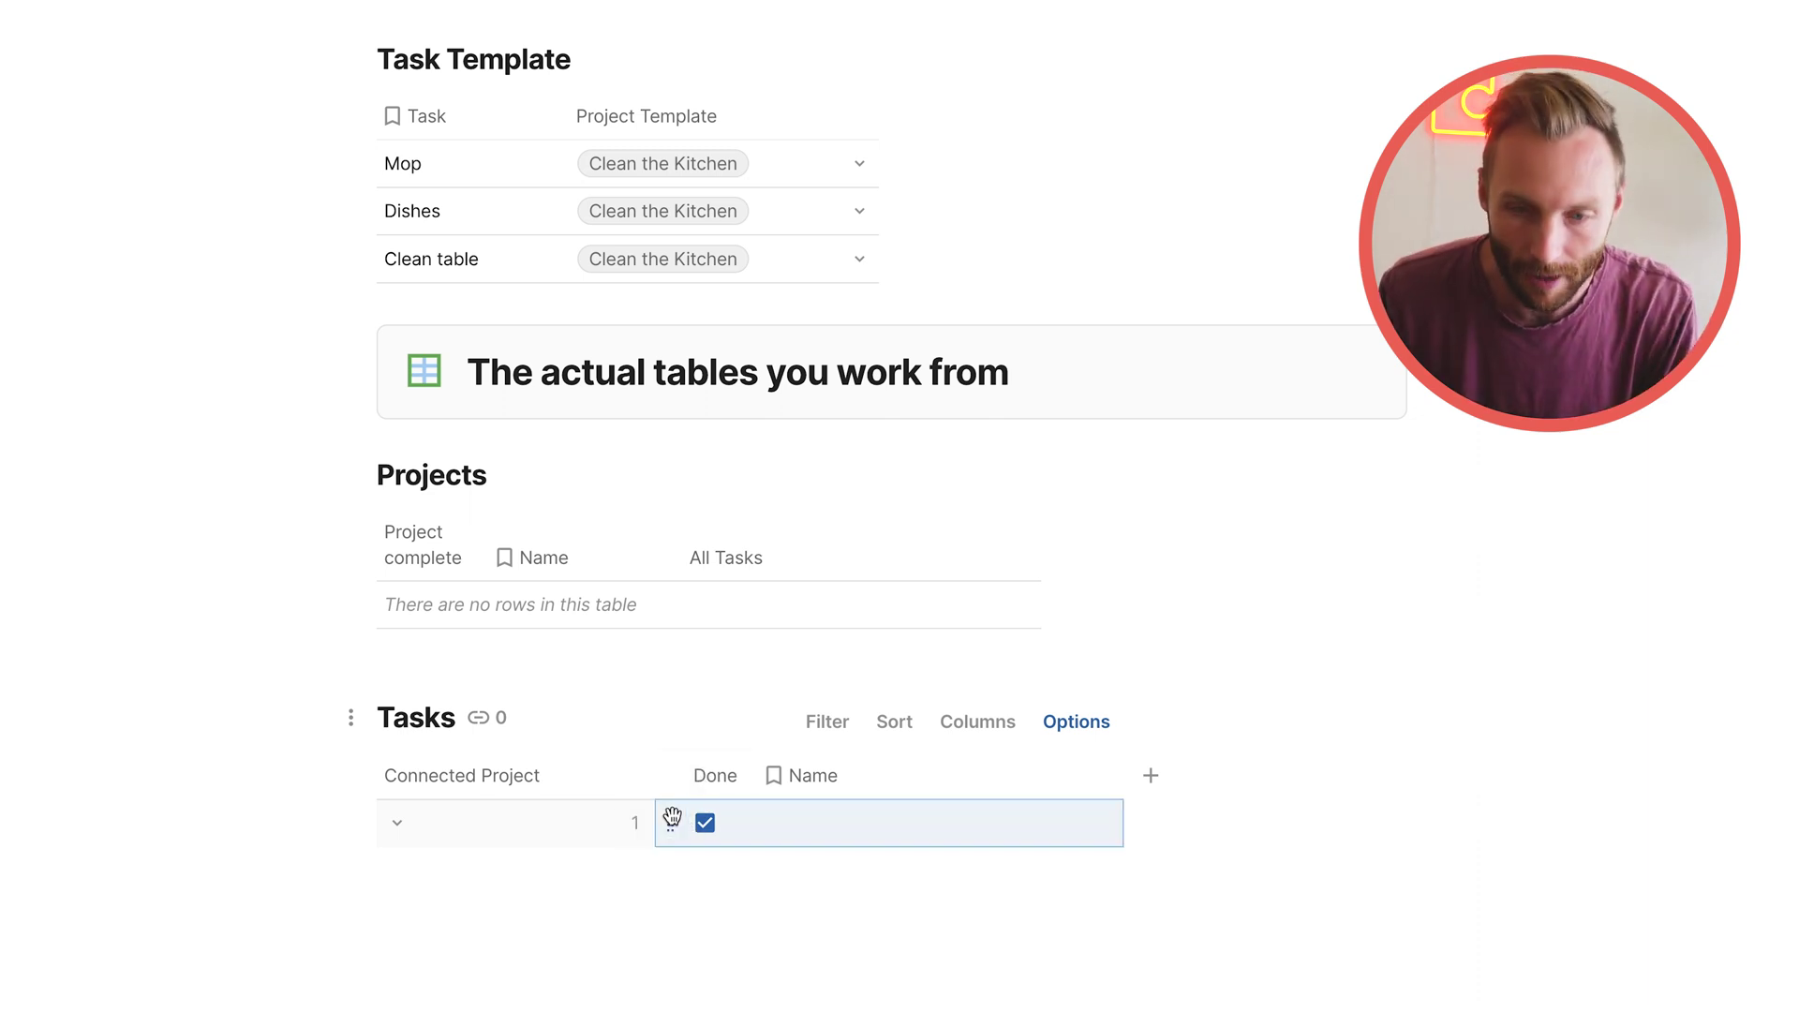
{"action": "key", "text": "Delete"}
{"action": "scroll", "coordinate": [567, 589], "scroll_direction": "up", "scroll_amount": 5}
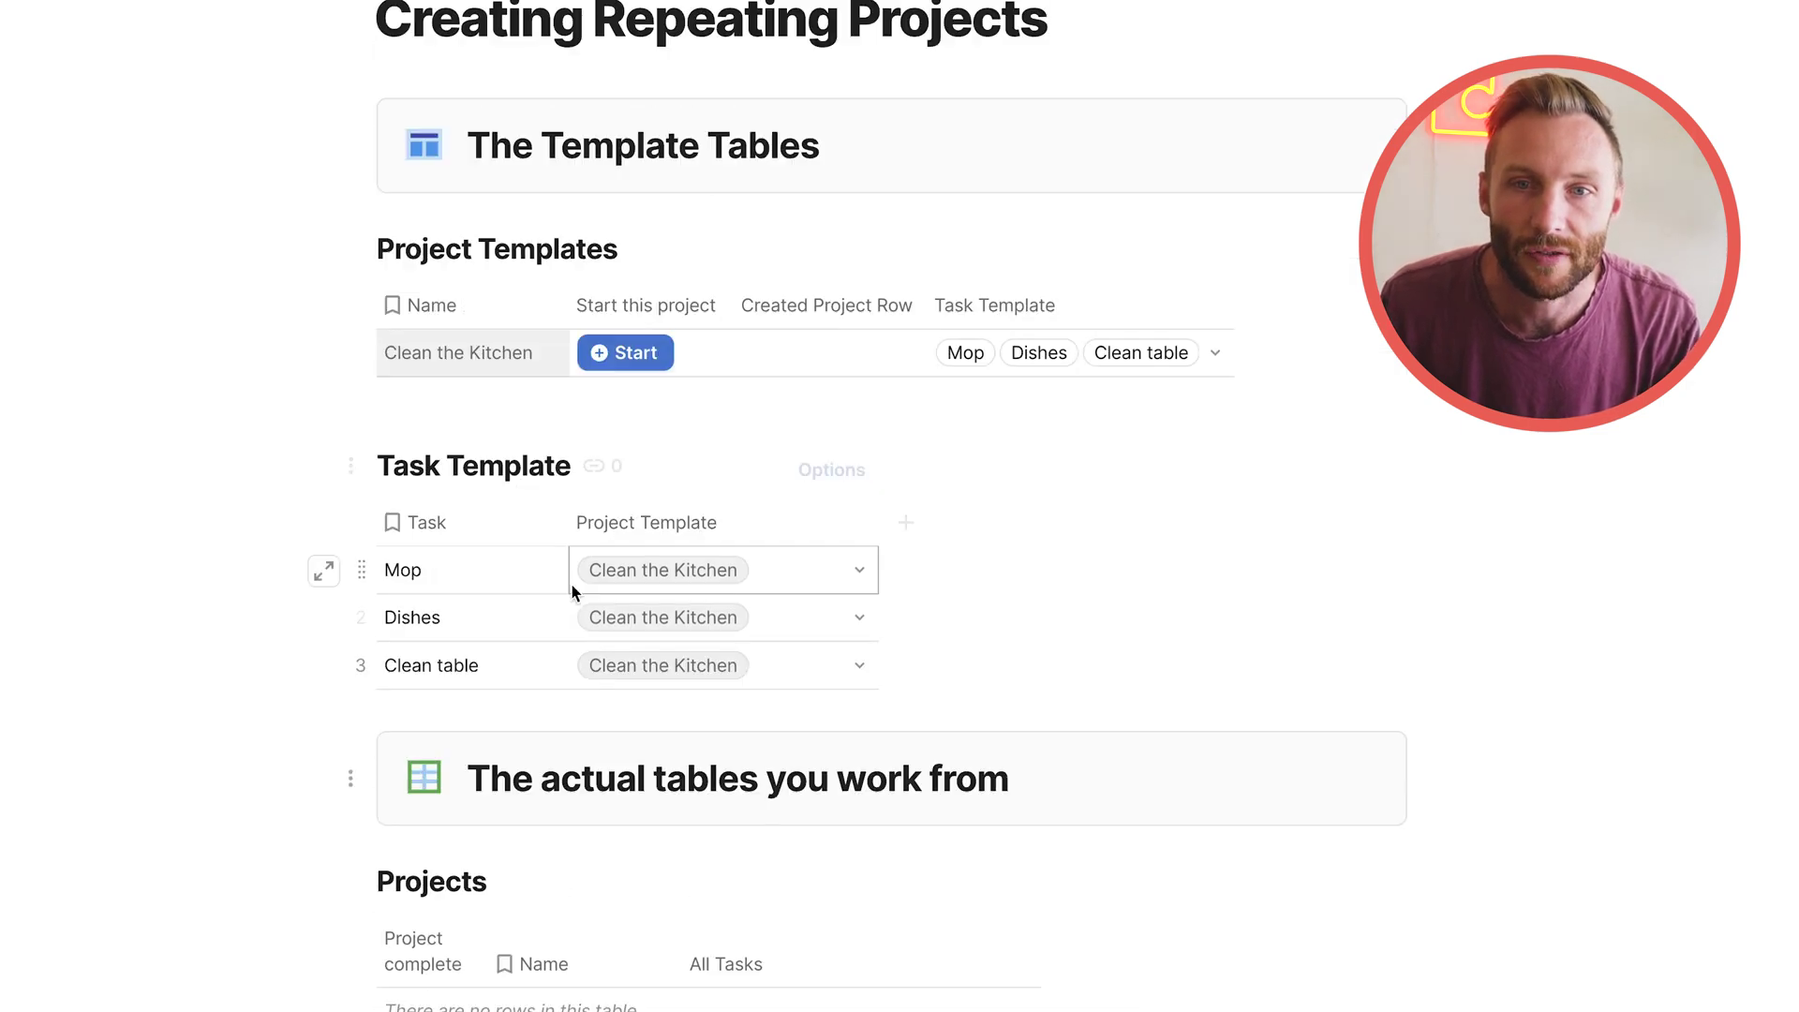
{"action": "left_click_drag", "start_coordinate": [510, 592], "coordinate": [515, 652]}
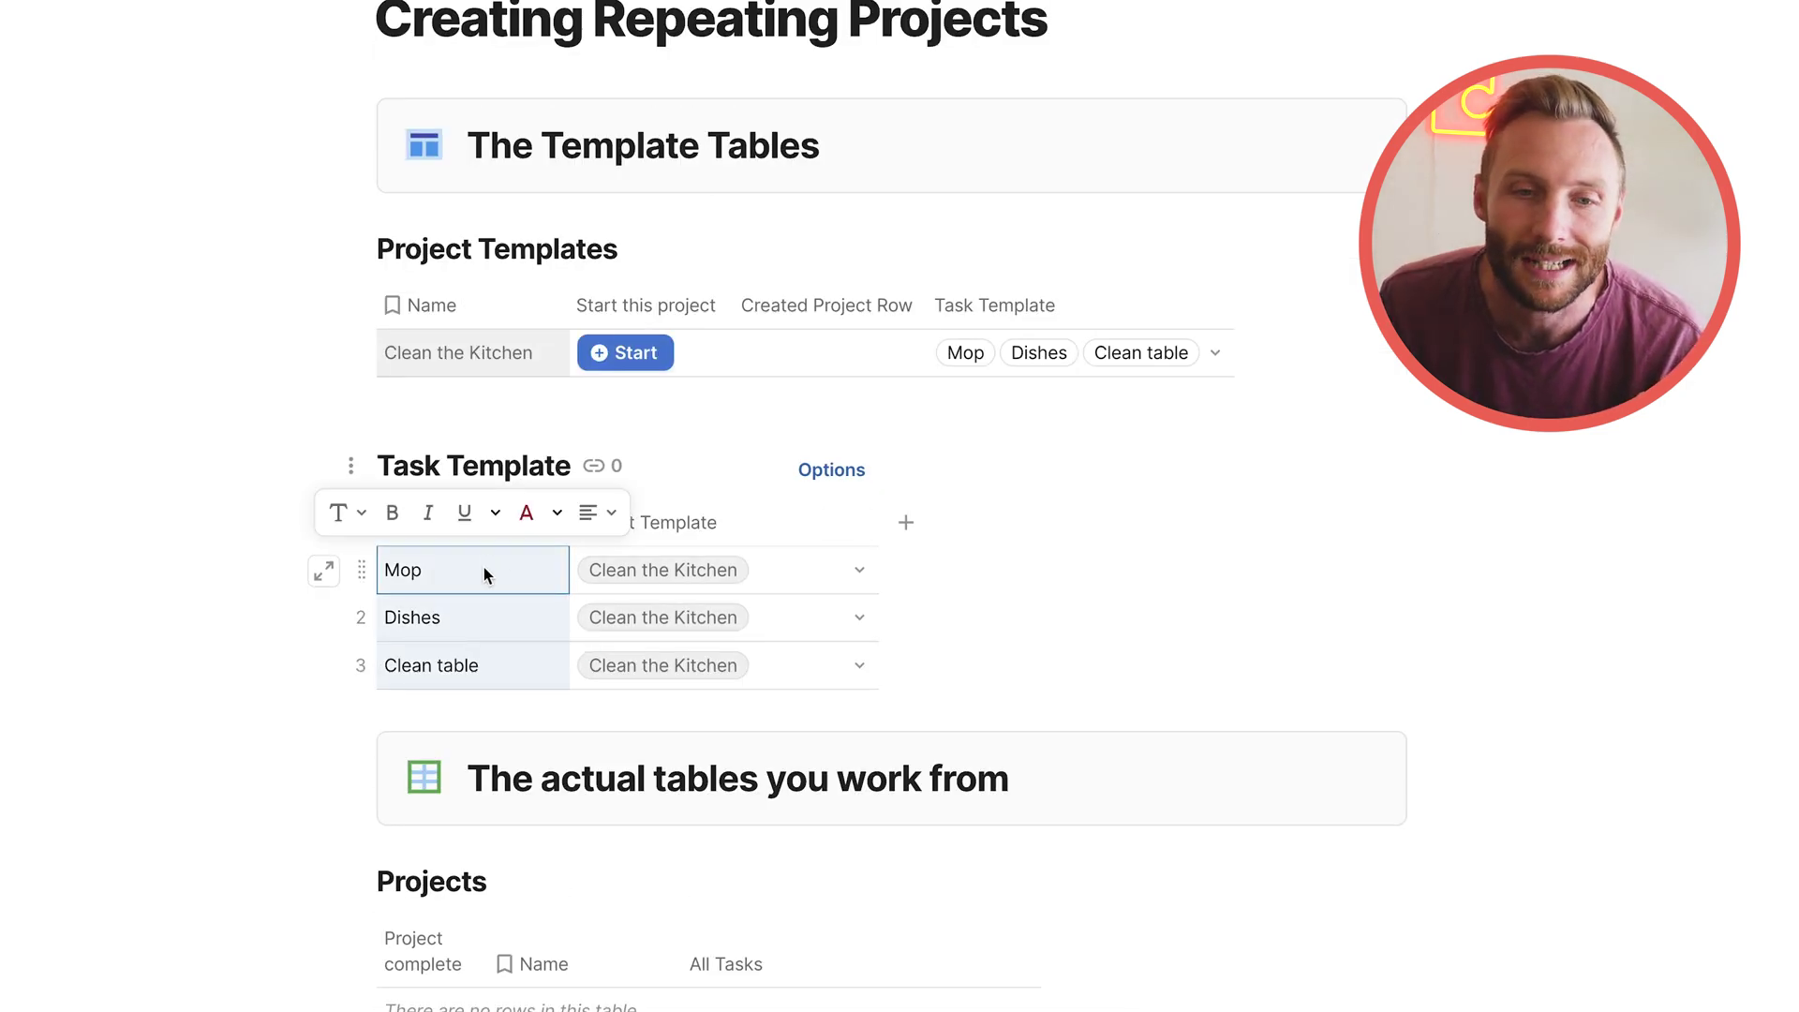
{"action": "left_click_drag", "start_coordinate": [482, 574], "coordinate": [490, 650]}
{"action": "left_click", "coordinate": [469, 363]}
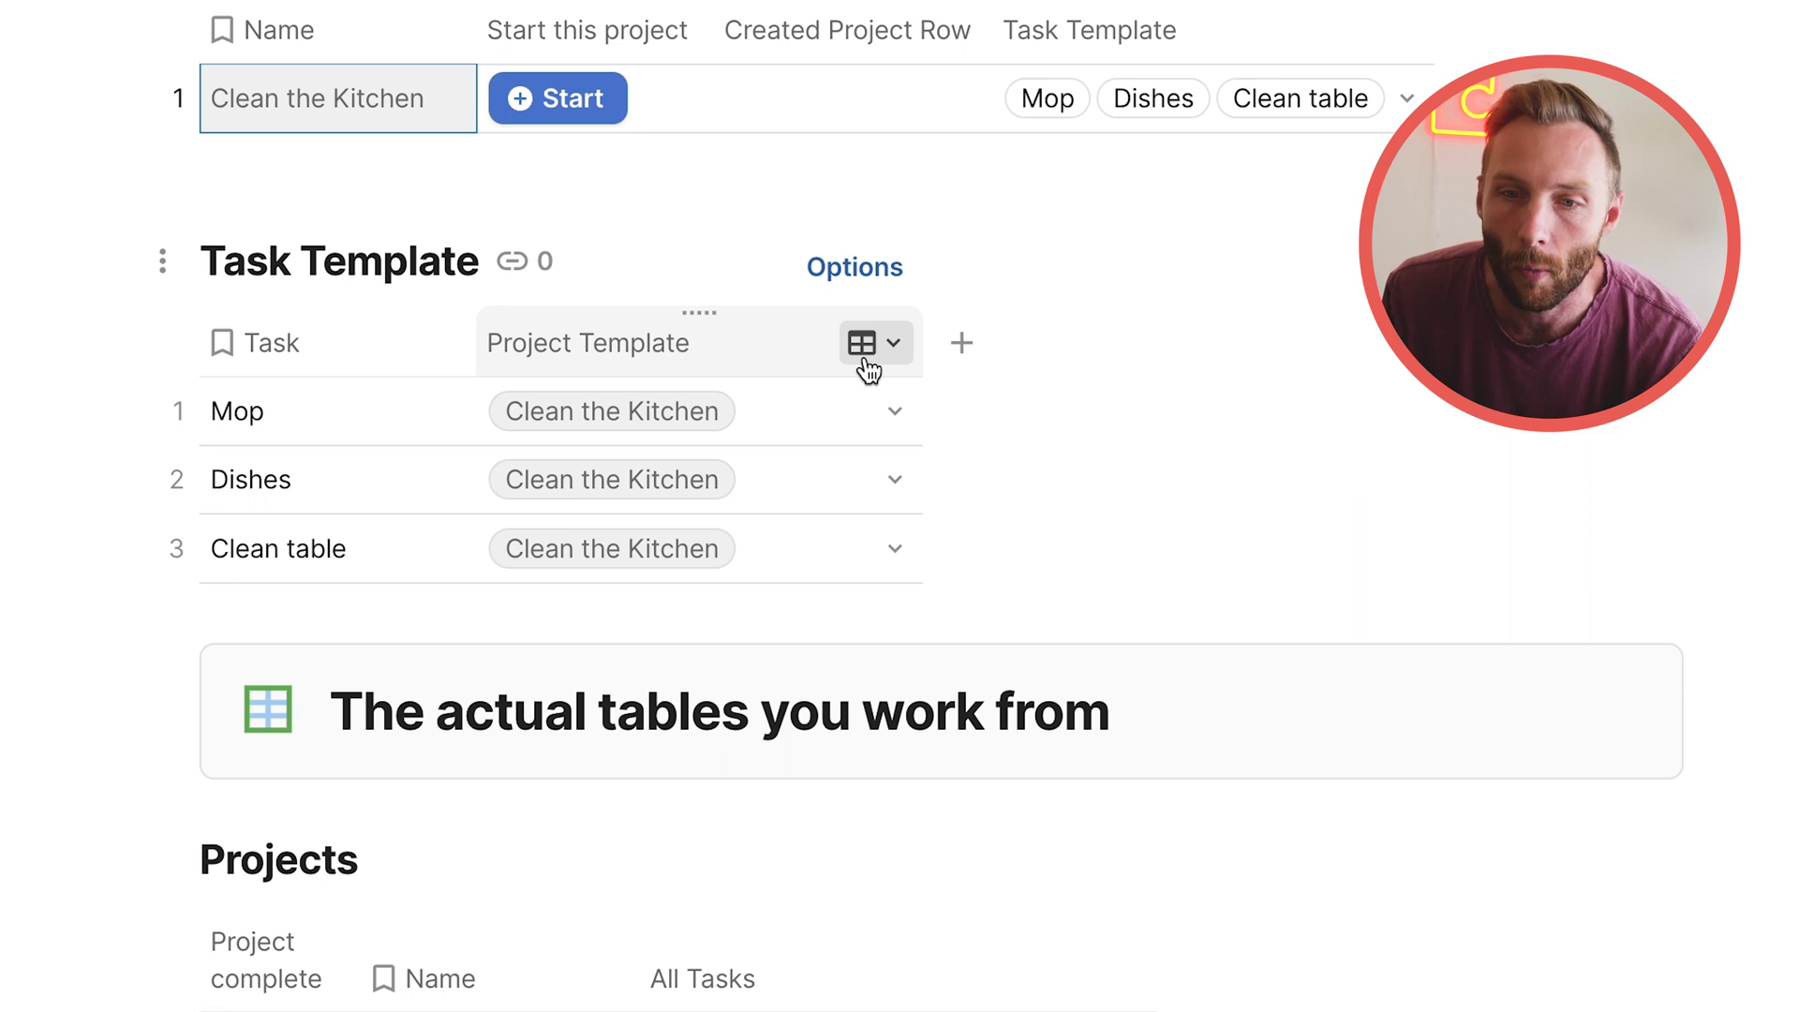
Add an 'Organize Fridge' Task Template row with its Project Template set to Clean the Kitchen
{"action": "left_click", "coordinate": [176, 582]}
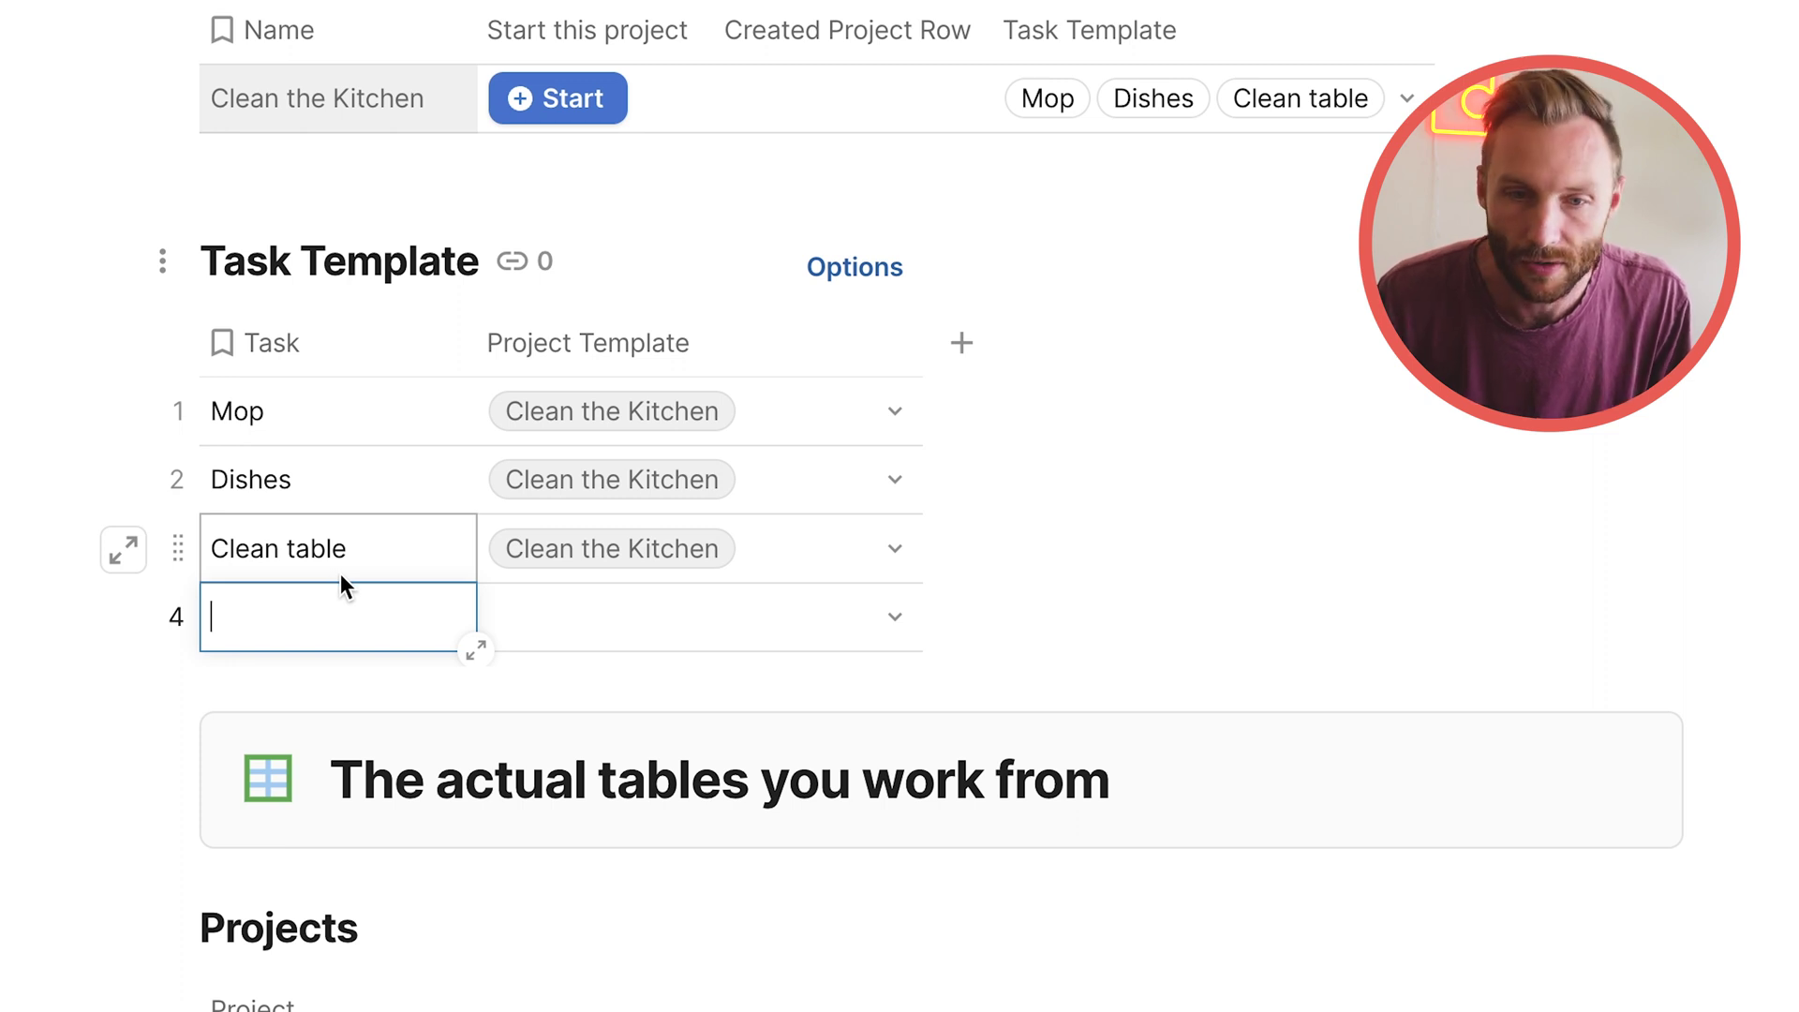
{"action": "type", "text": "O"}
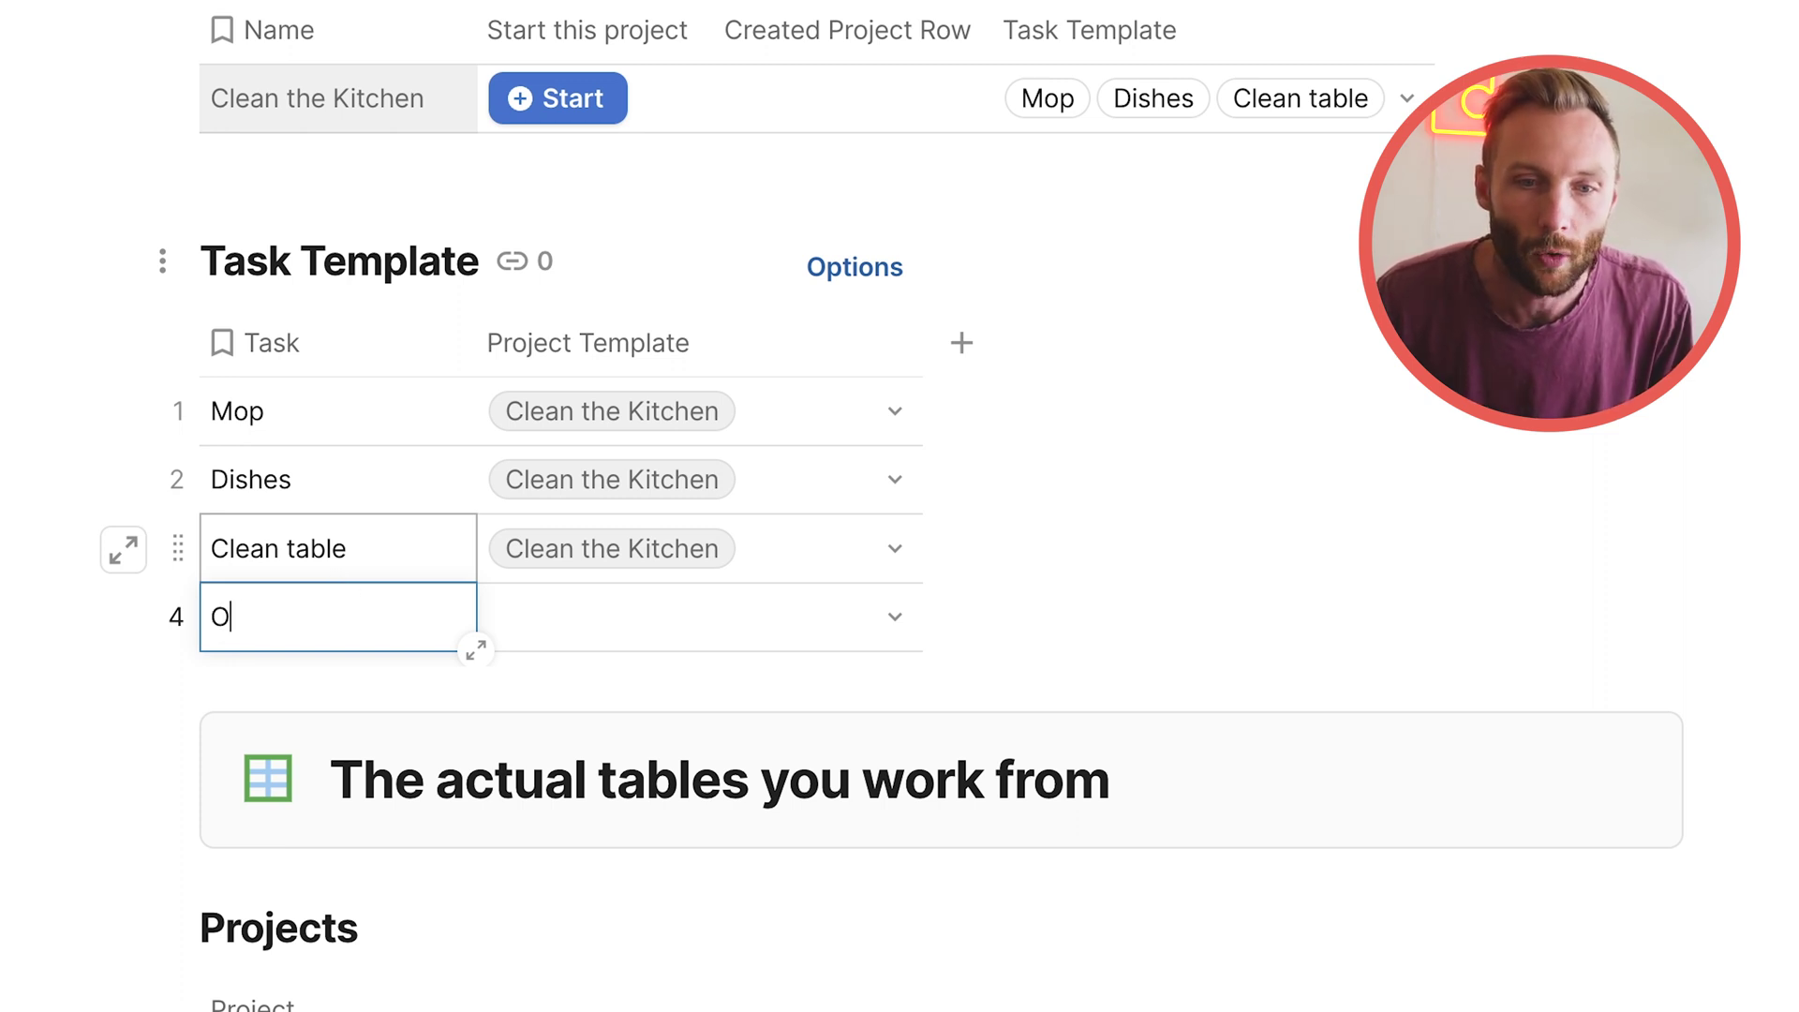
{"action": "type", "text": "rganize Fridge"}
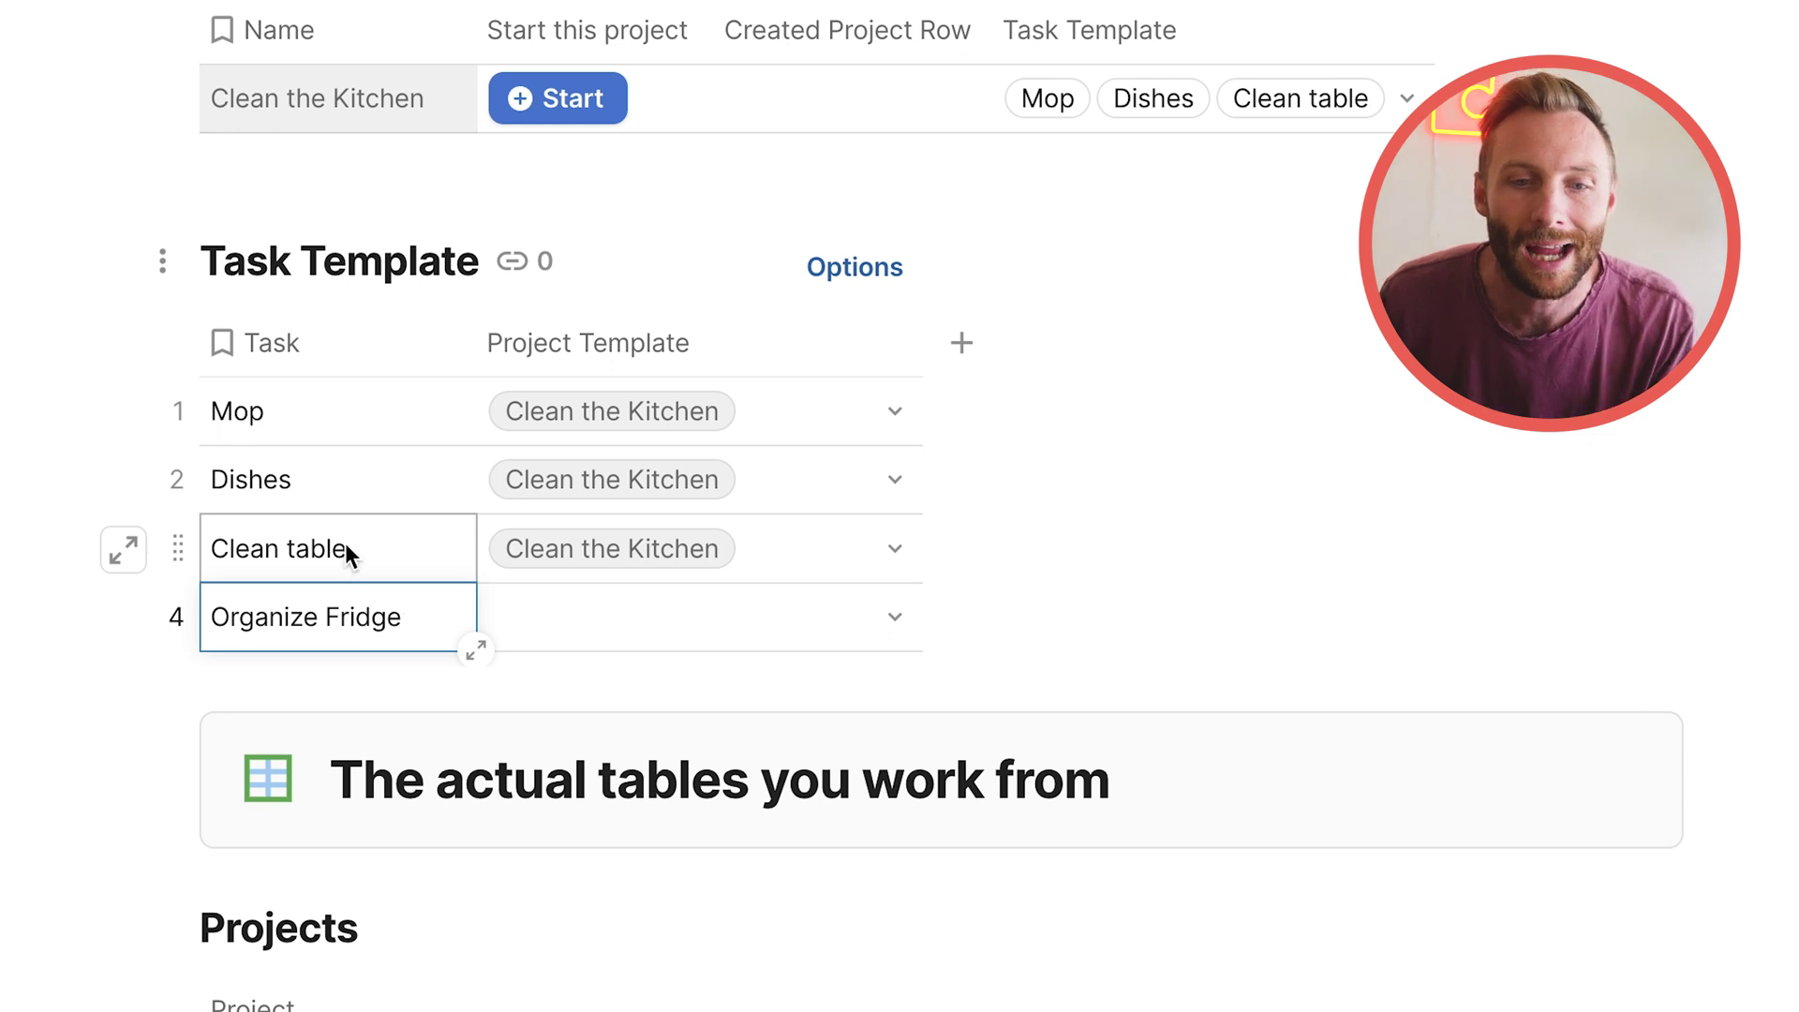
{"action": "left_click", "coordinate": [346, 546]}
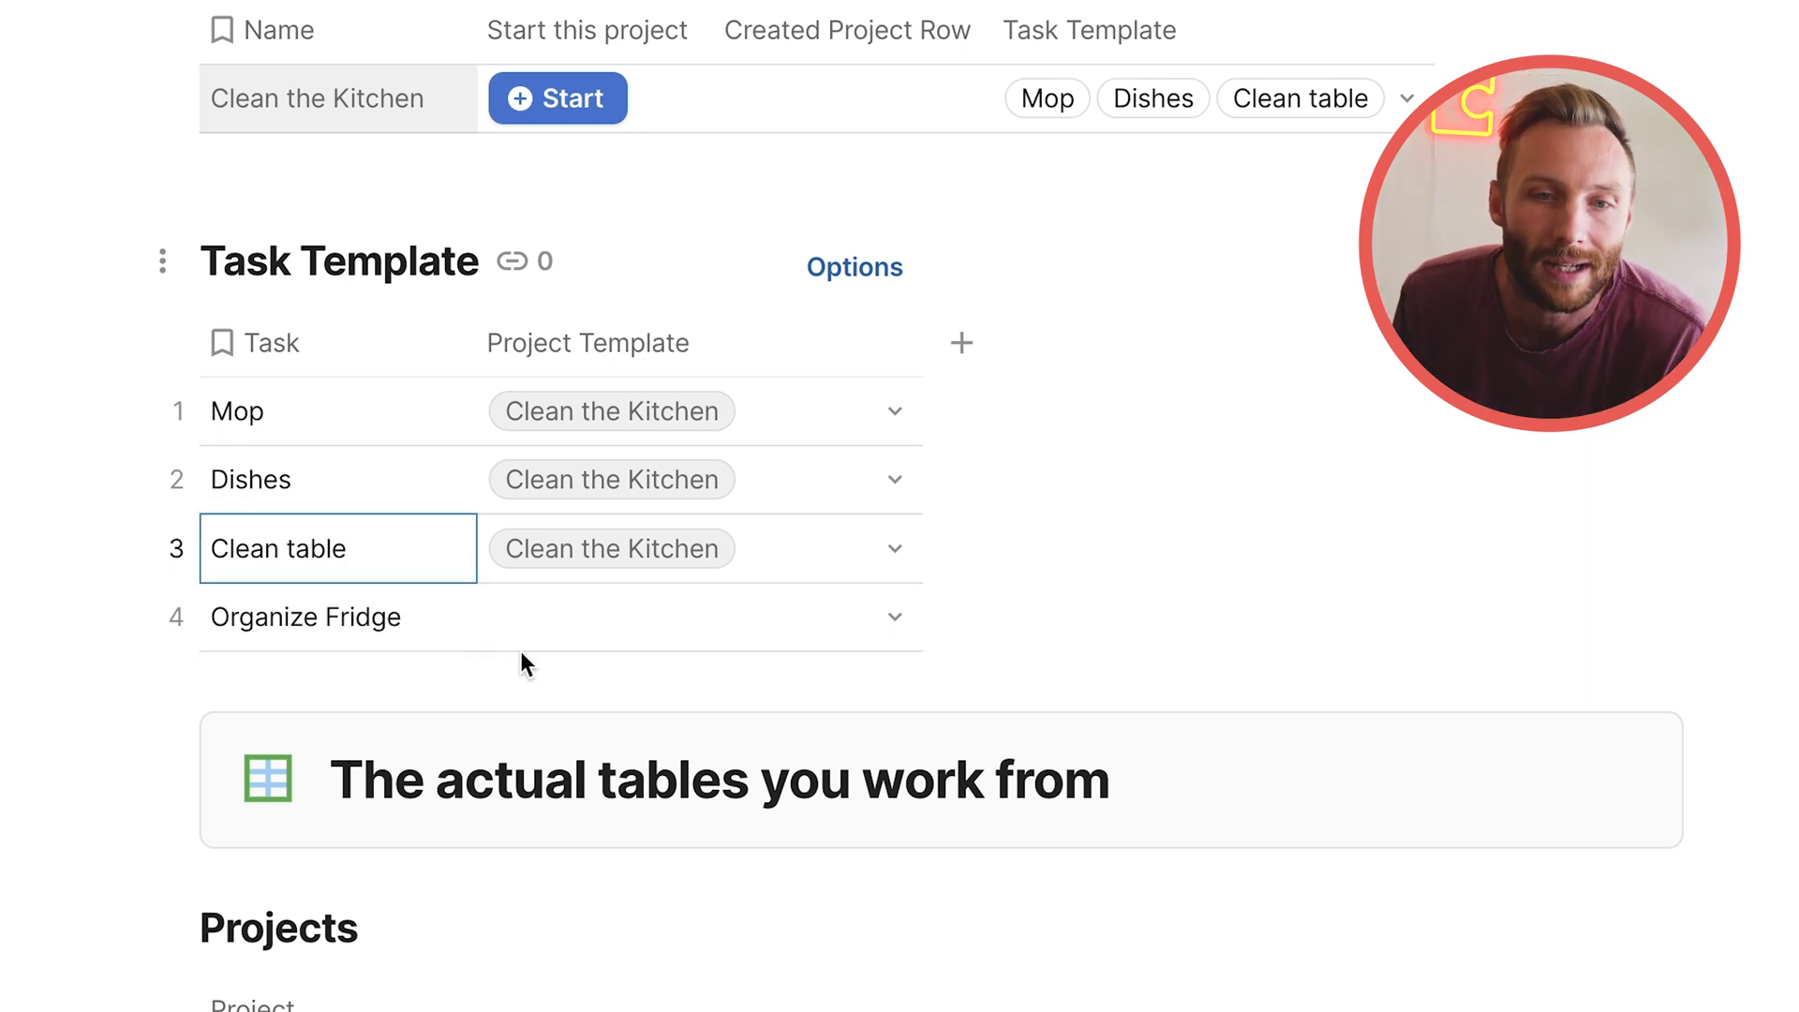
{"action": "left_click", "coordinate": [666, 616]}
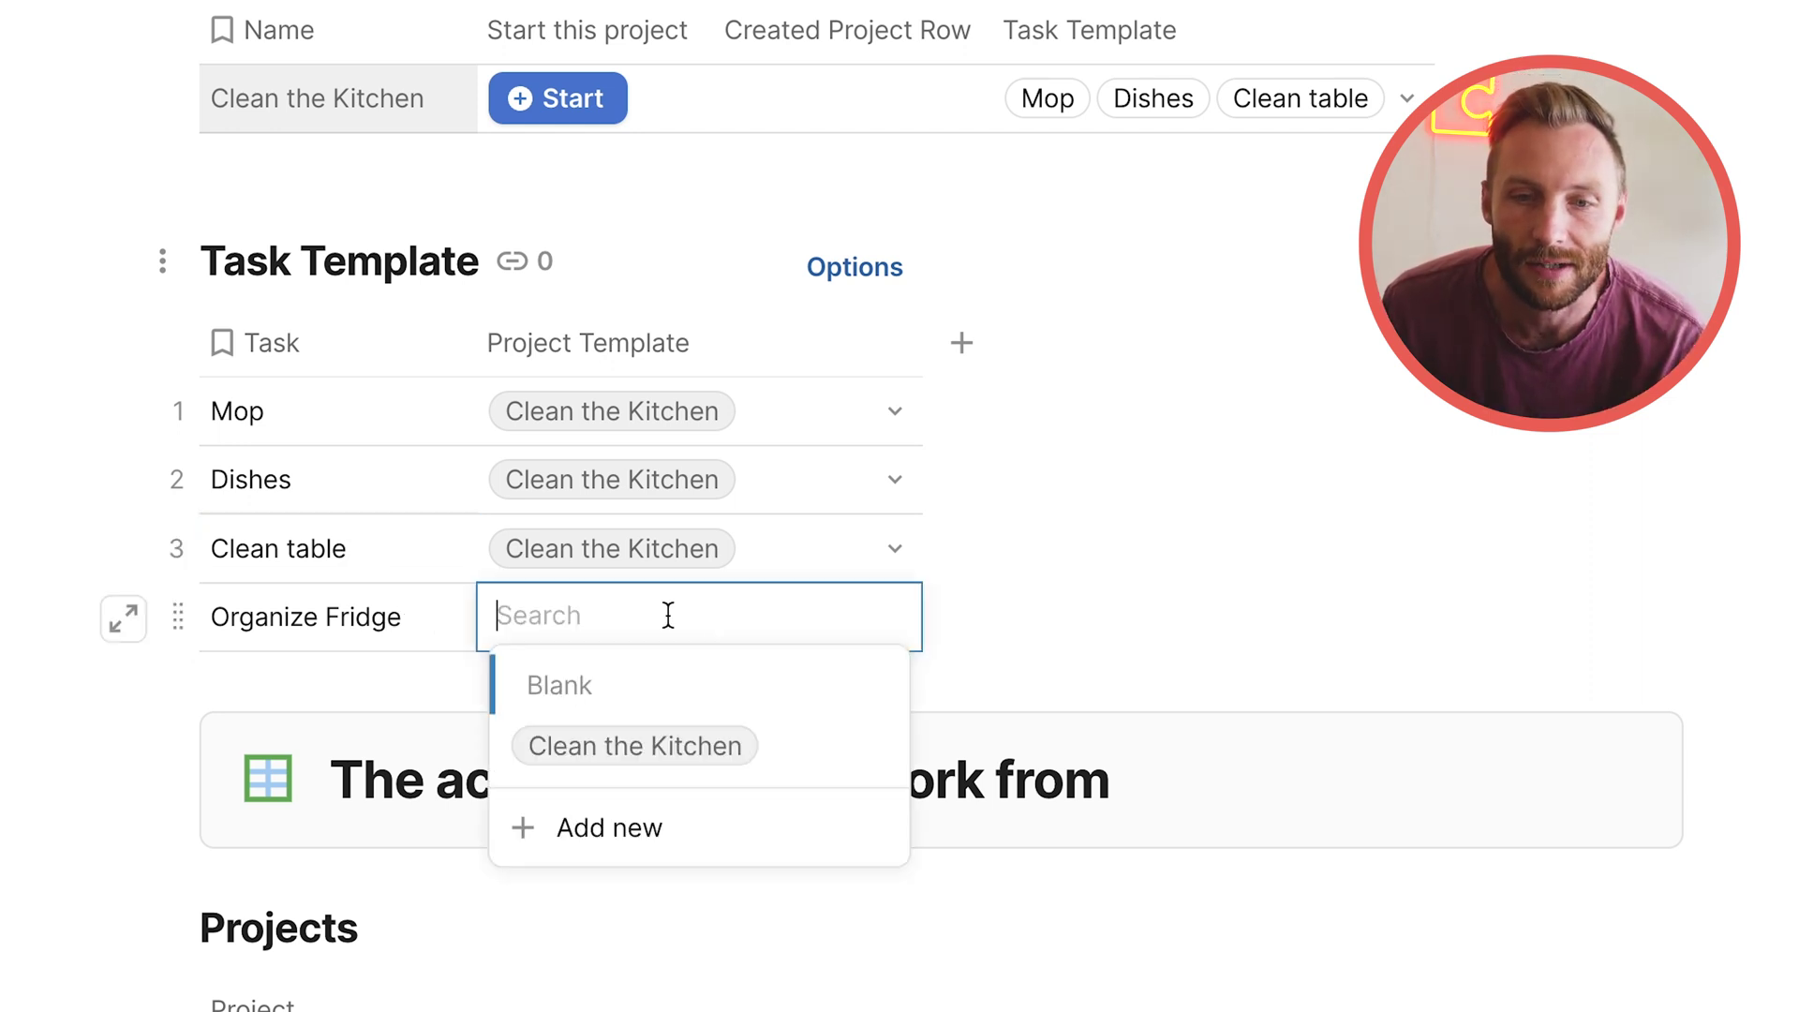
{"action": "left_click", "coordinate": [880, 770]}
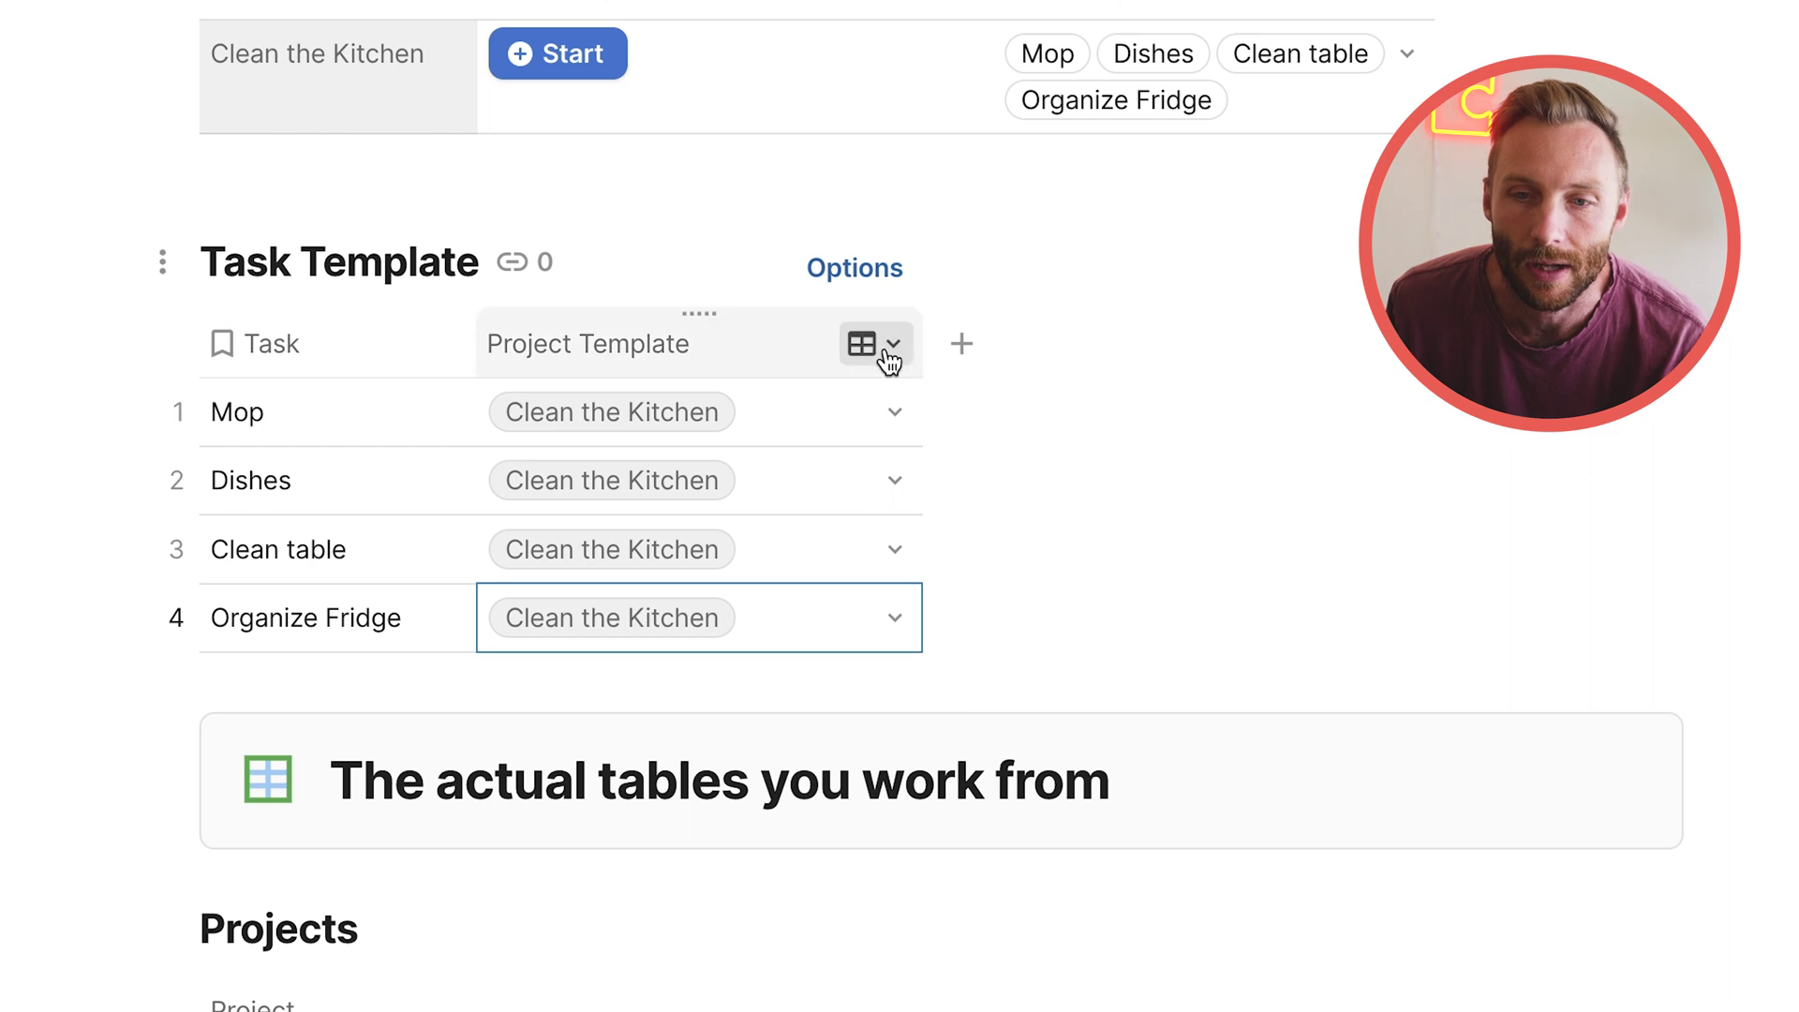
{"action": "left_click", "coordinate": [875, 346]}
{"action": "mouse_move", "coordinate": [920, 577]}
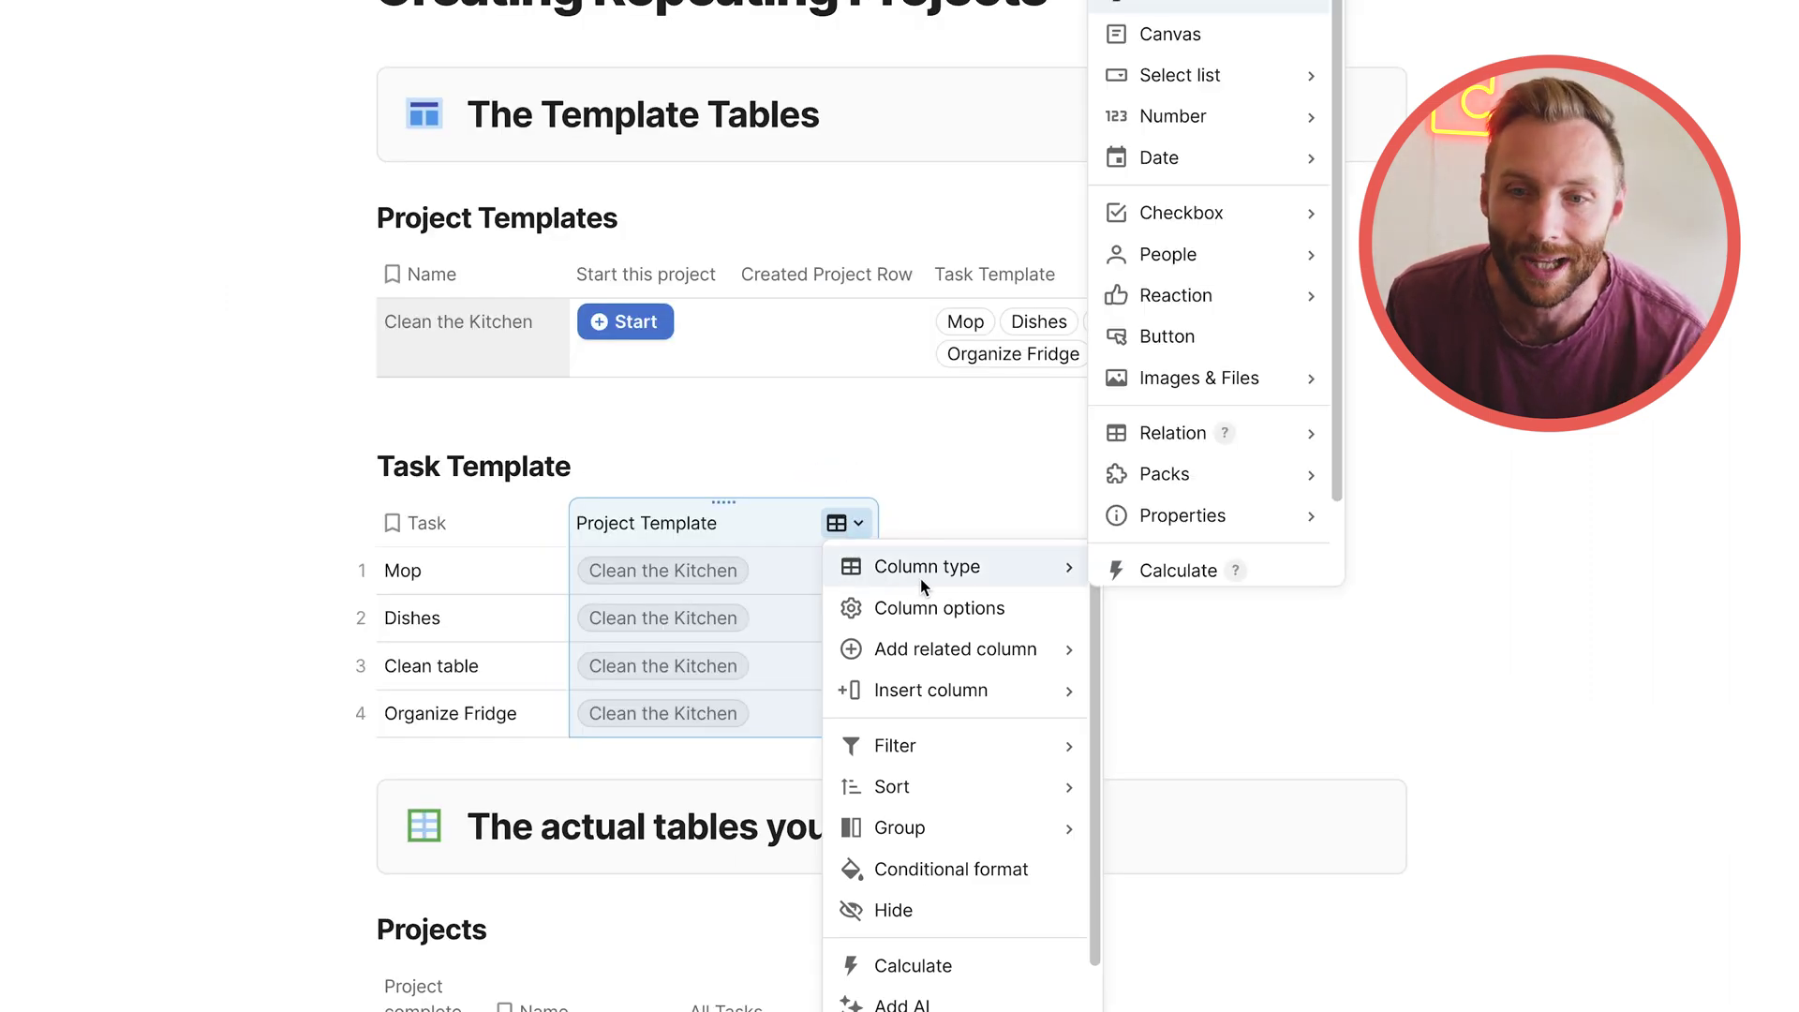
{"action": "mouse_move", "coordinate": [1195, 446]}
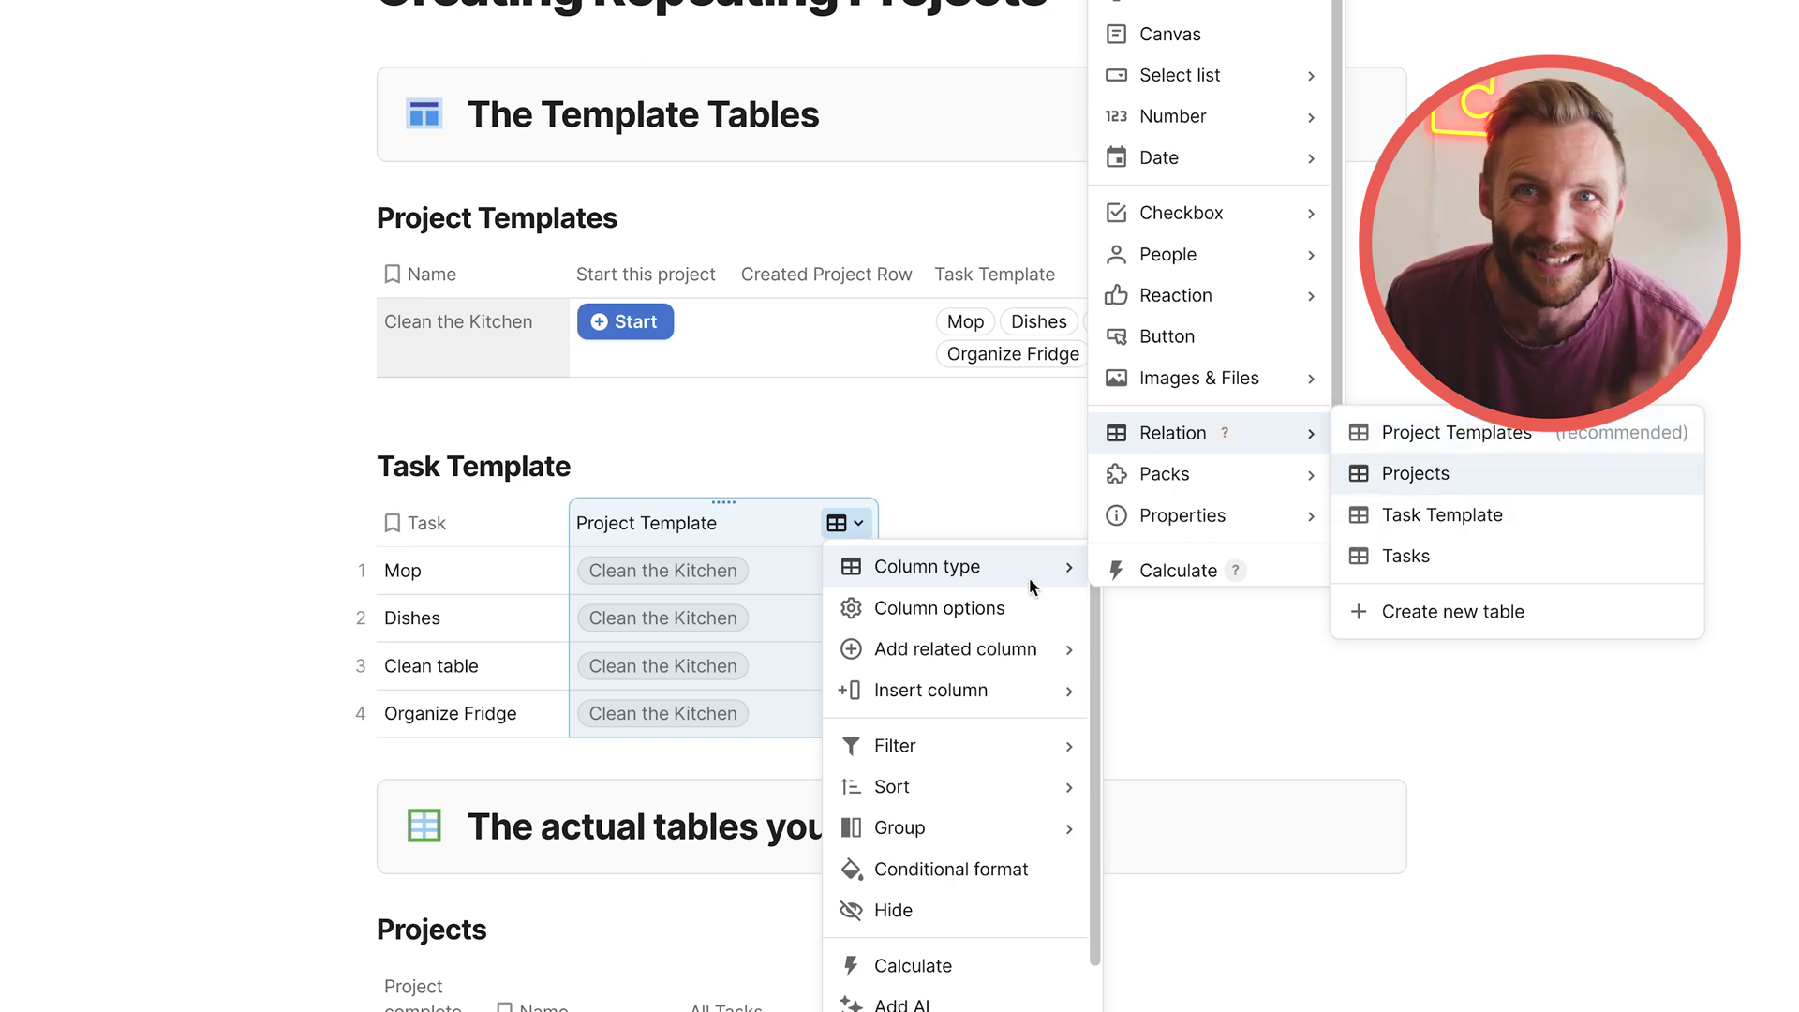
{"action": "left_click", "coordinate": [493, 581]}
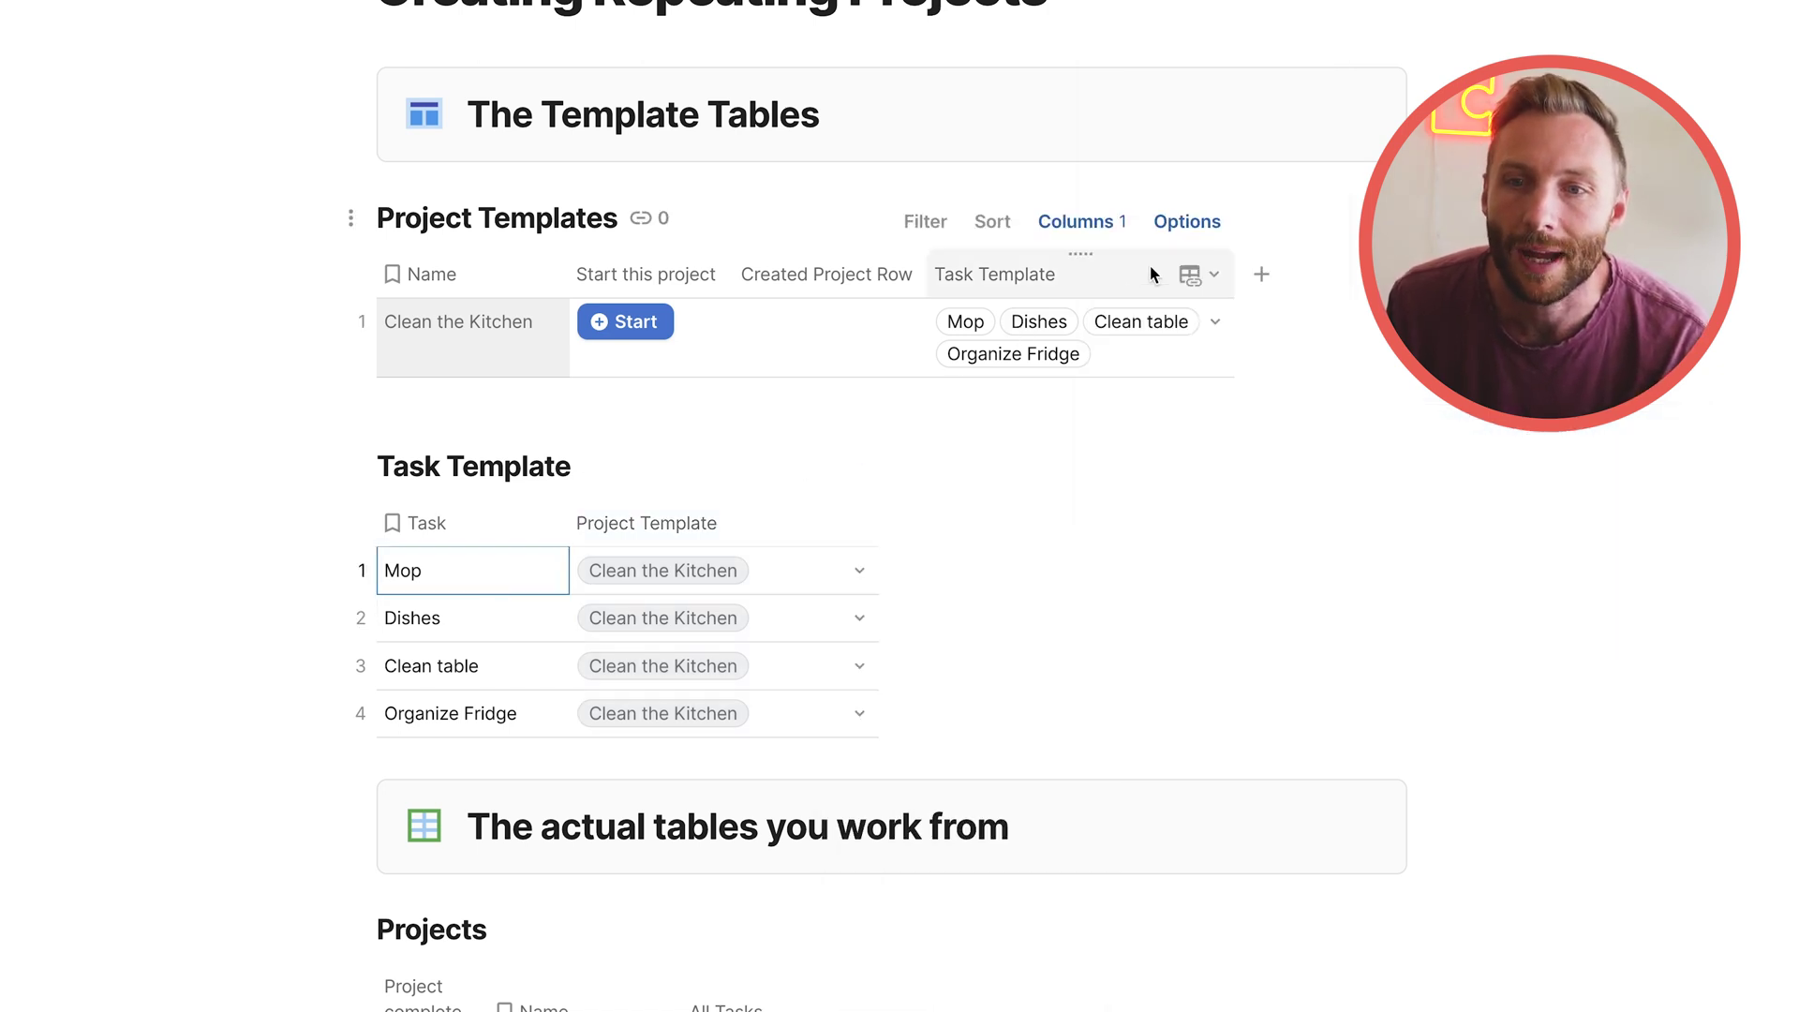
{"action": "left_click", "coordinate": [1214, 276]}
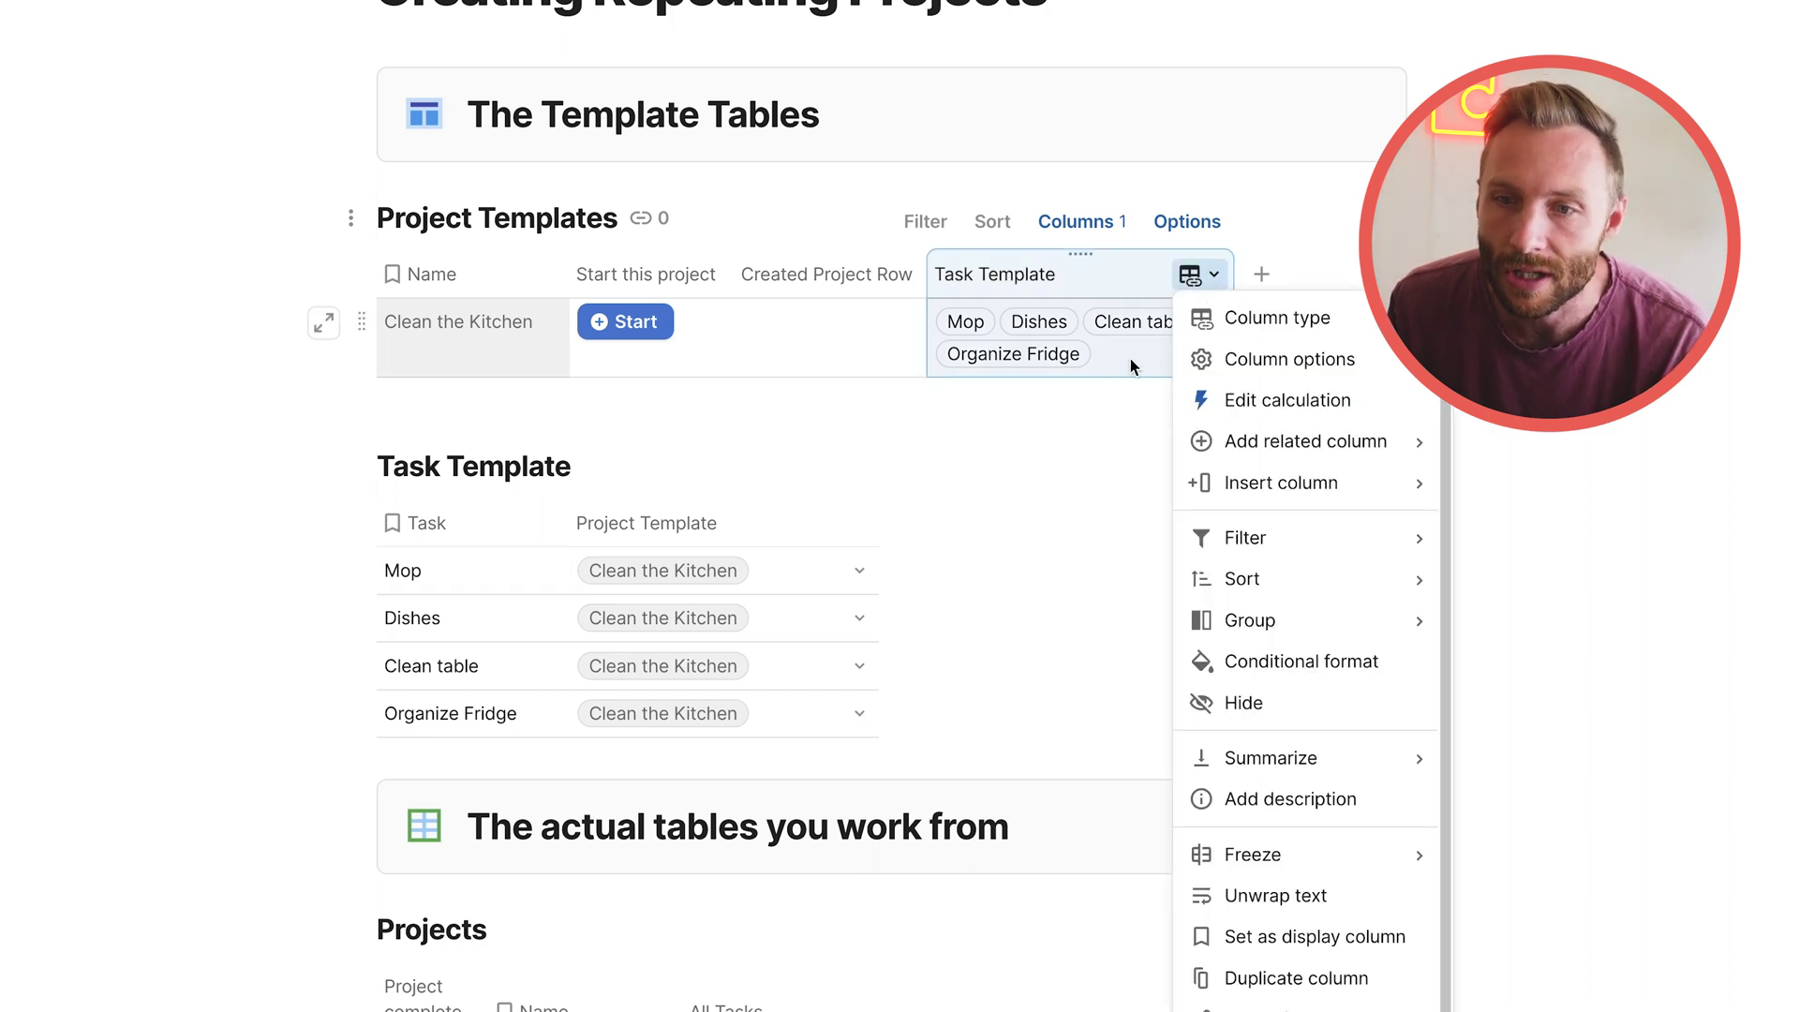
{"action": "left_click", "coordinate": [758, 719]}
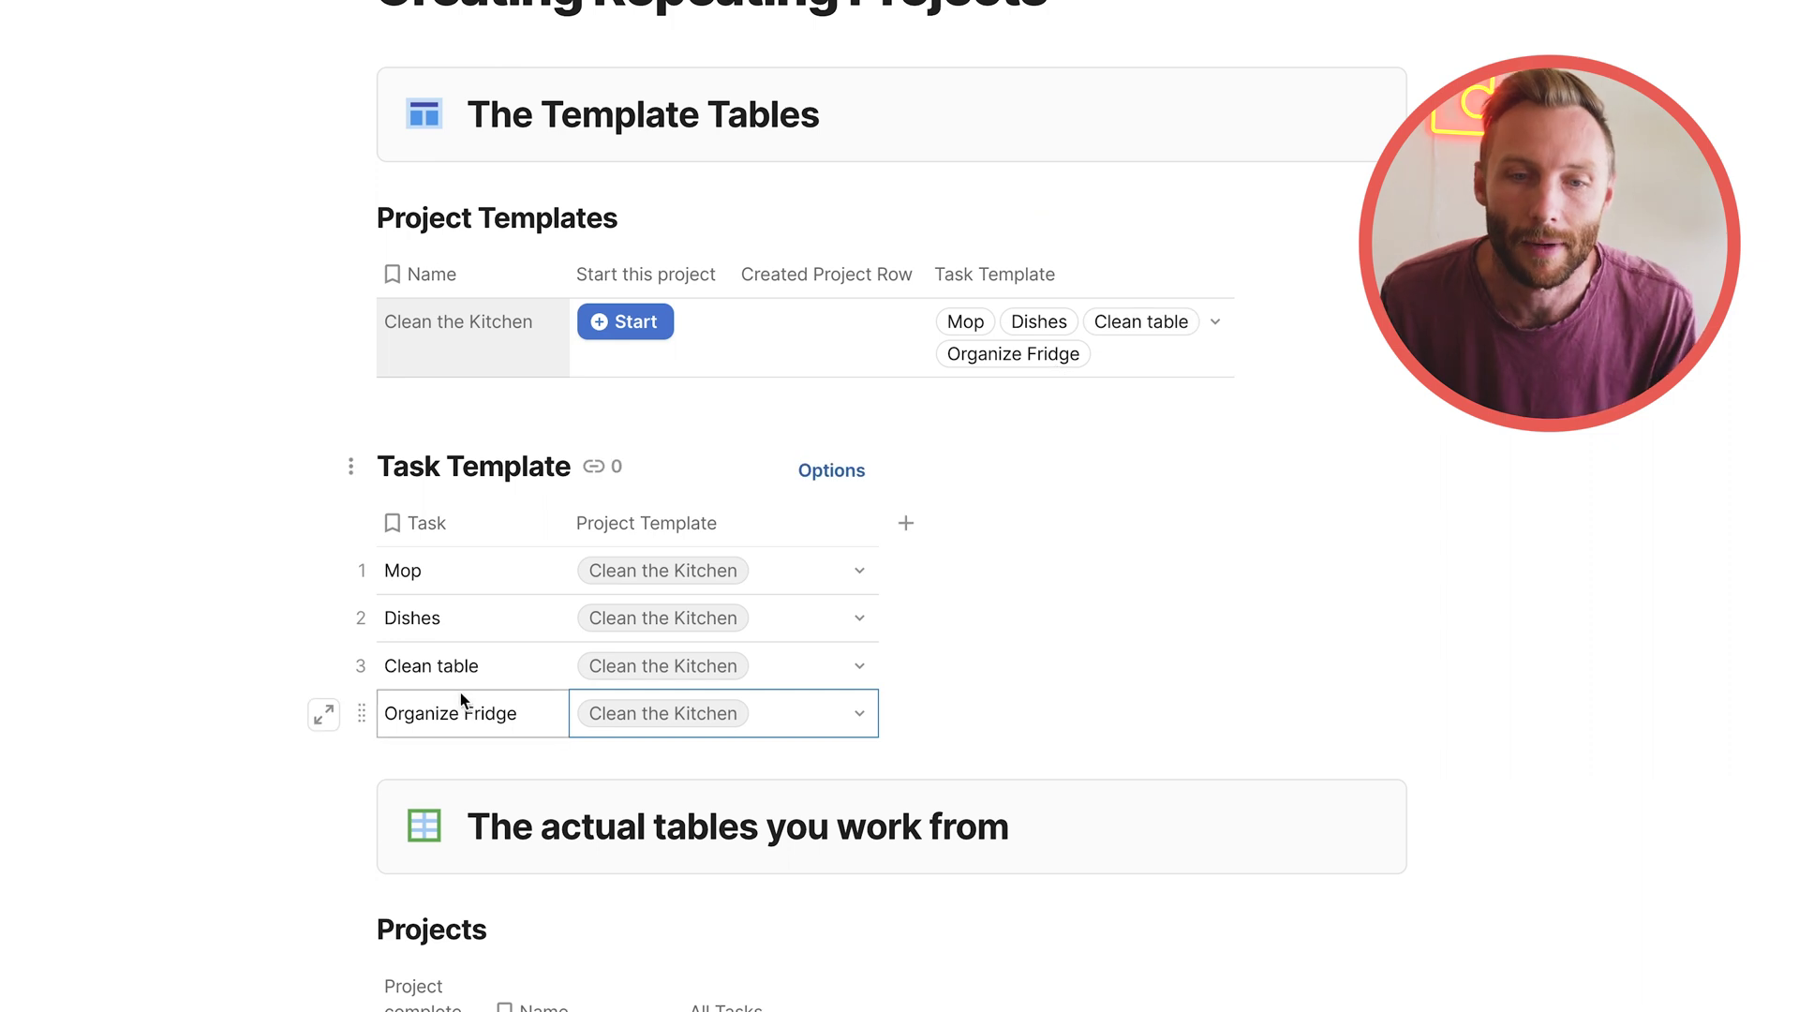
{"action": "left_click_drag", "start_coordinate": [449, 573], "coordinate": [474, 735]}
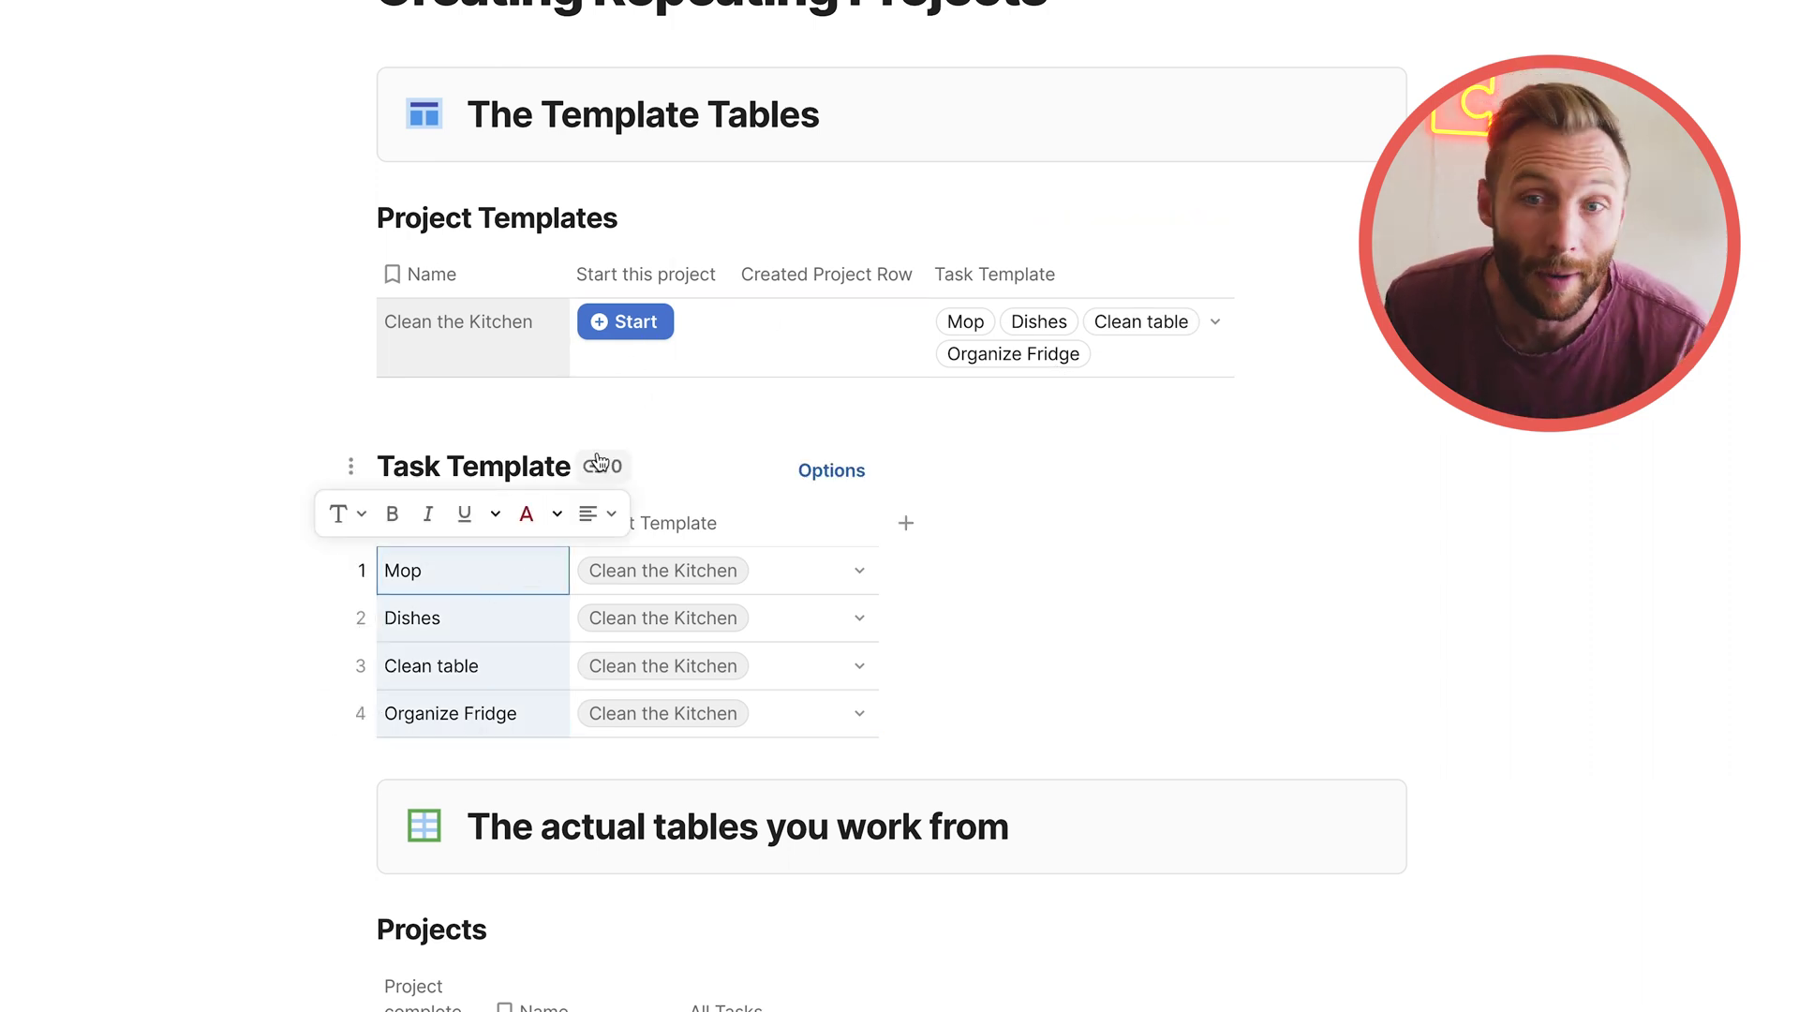
Start the Clean the Kitchen template and scroll down to the resulting project
{"action": "left_click", "coordinate": [649, 293]}
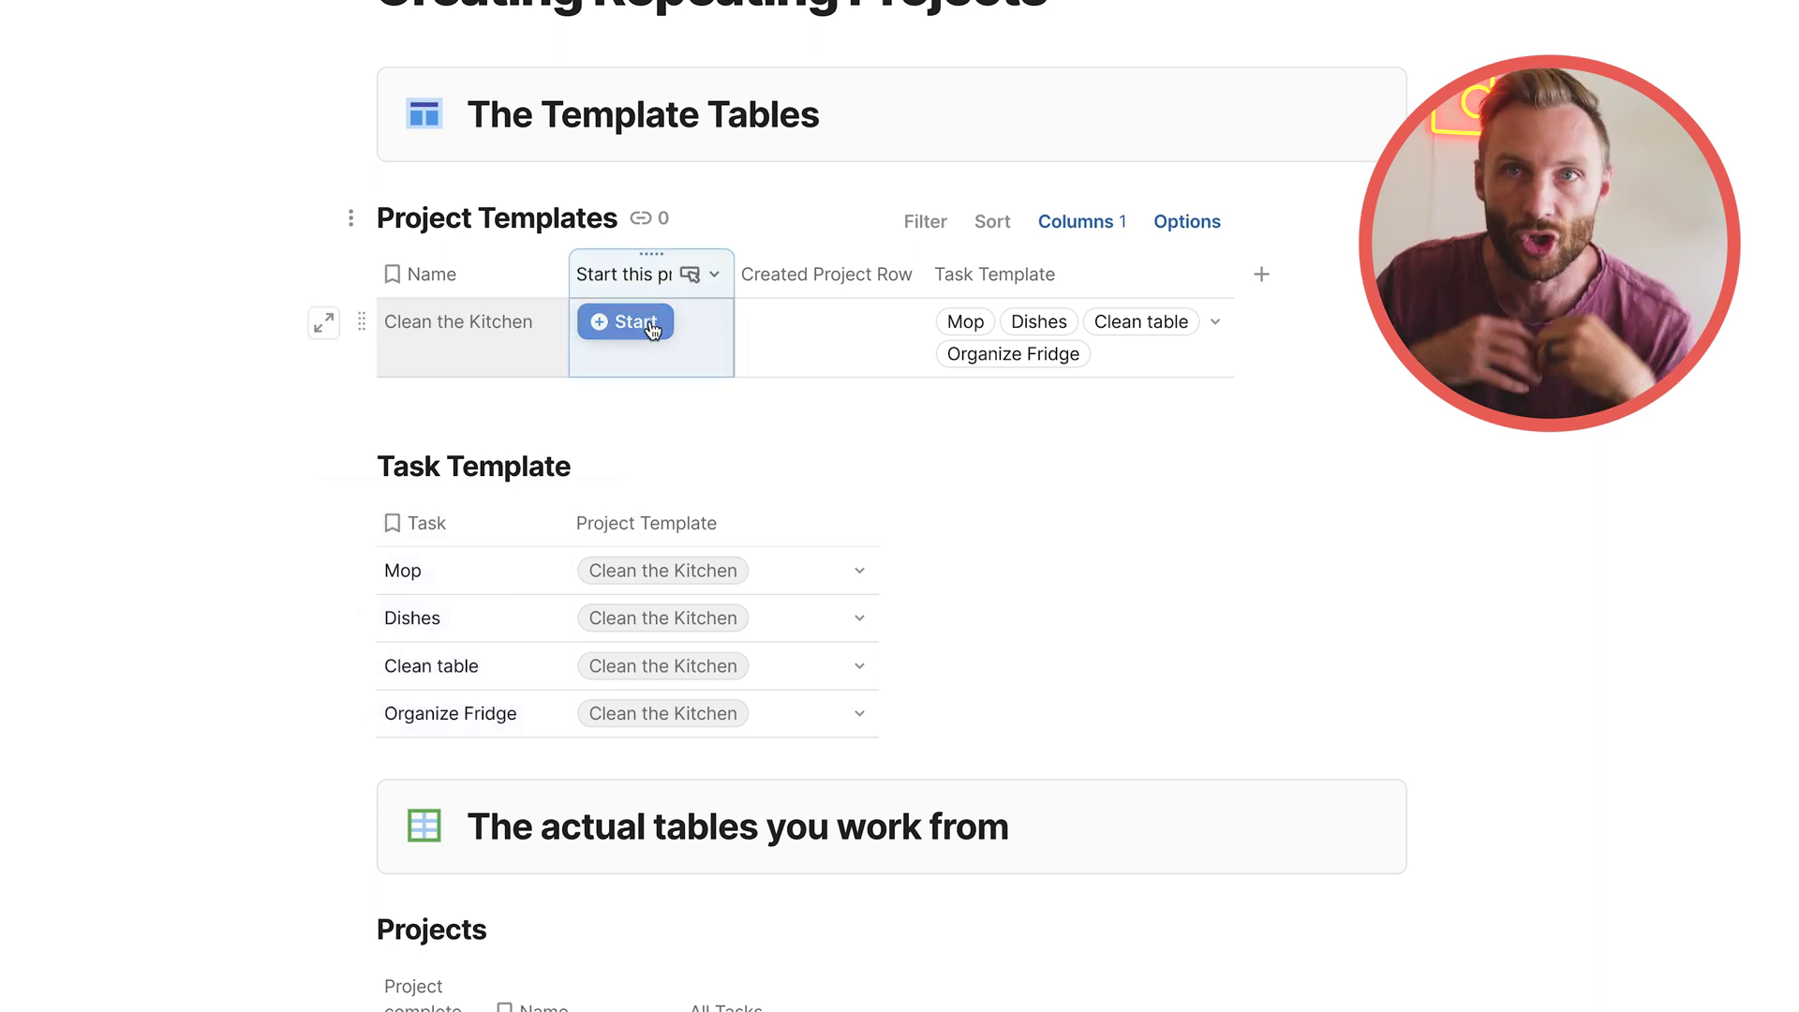
{"action": "left_click", "coordinate": [833, 271]}
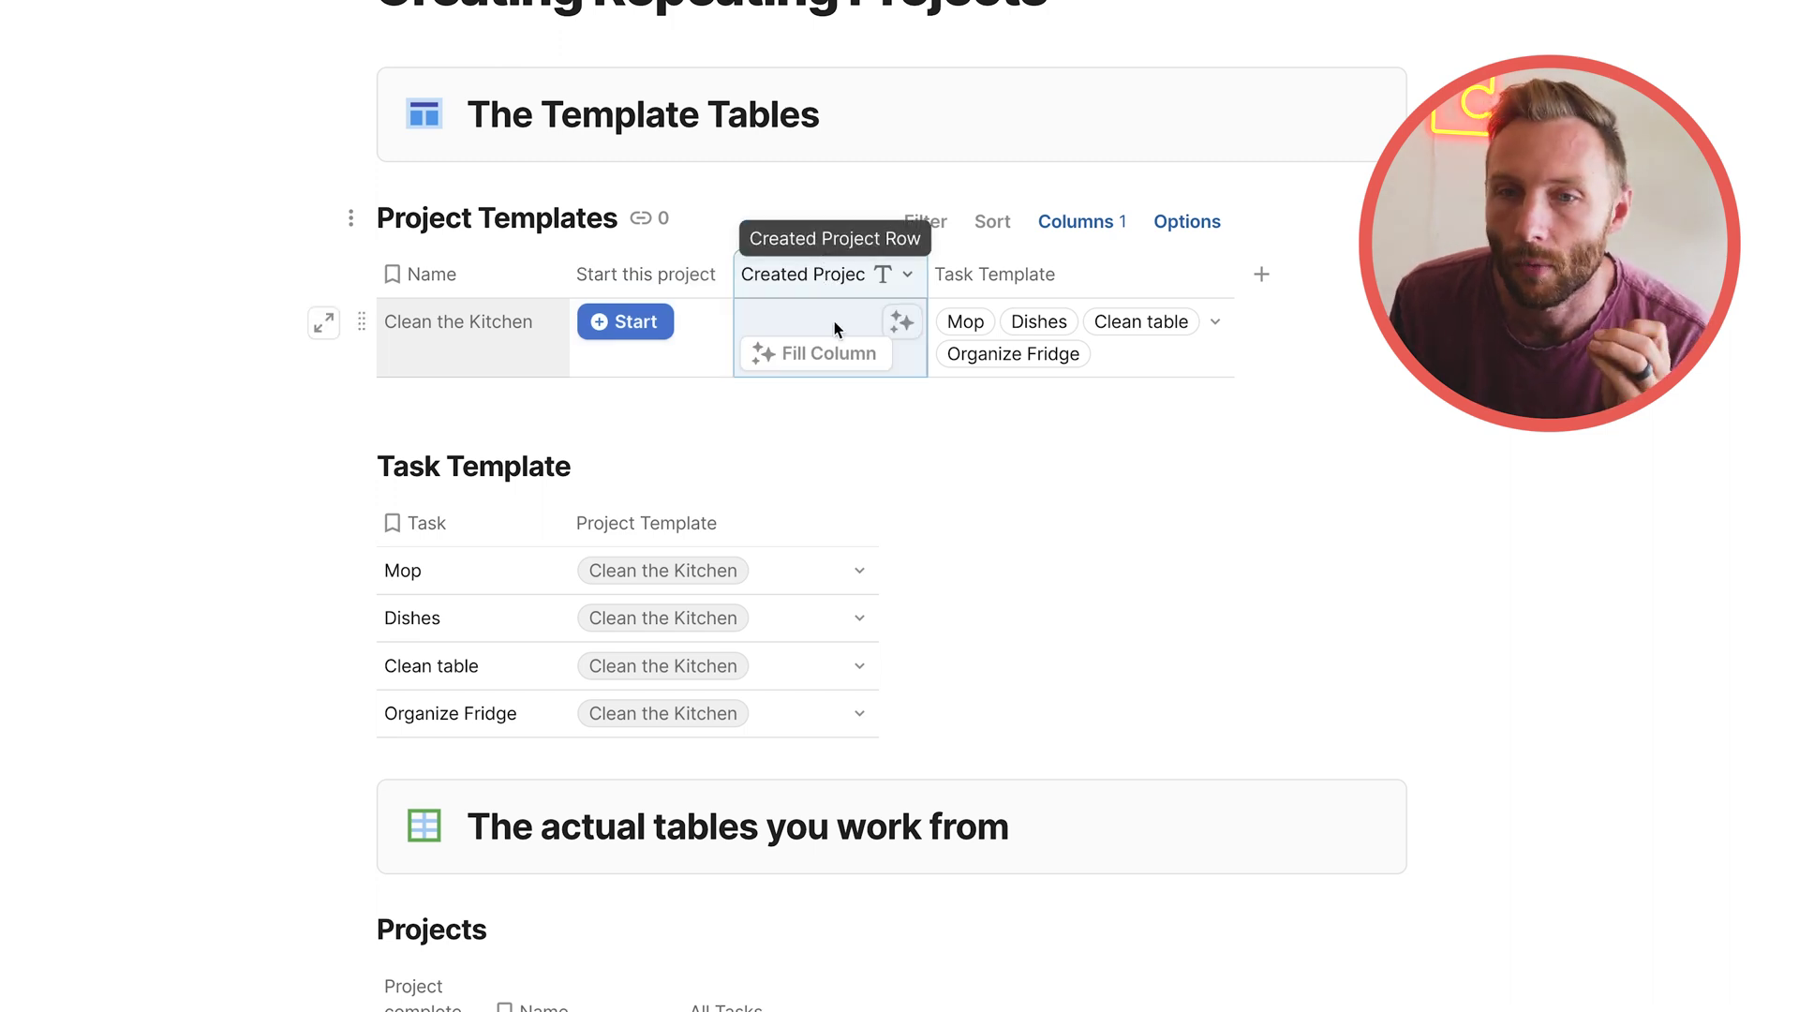
{"action": "left_click", "coordinate": [413, 328]}
{"action": "scroll", "coordinate": [650, 328], "scroll_direction": "down", "scroll_amount": 2}
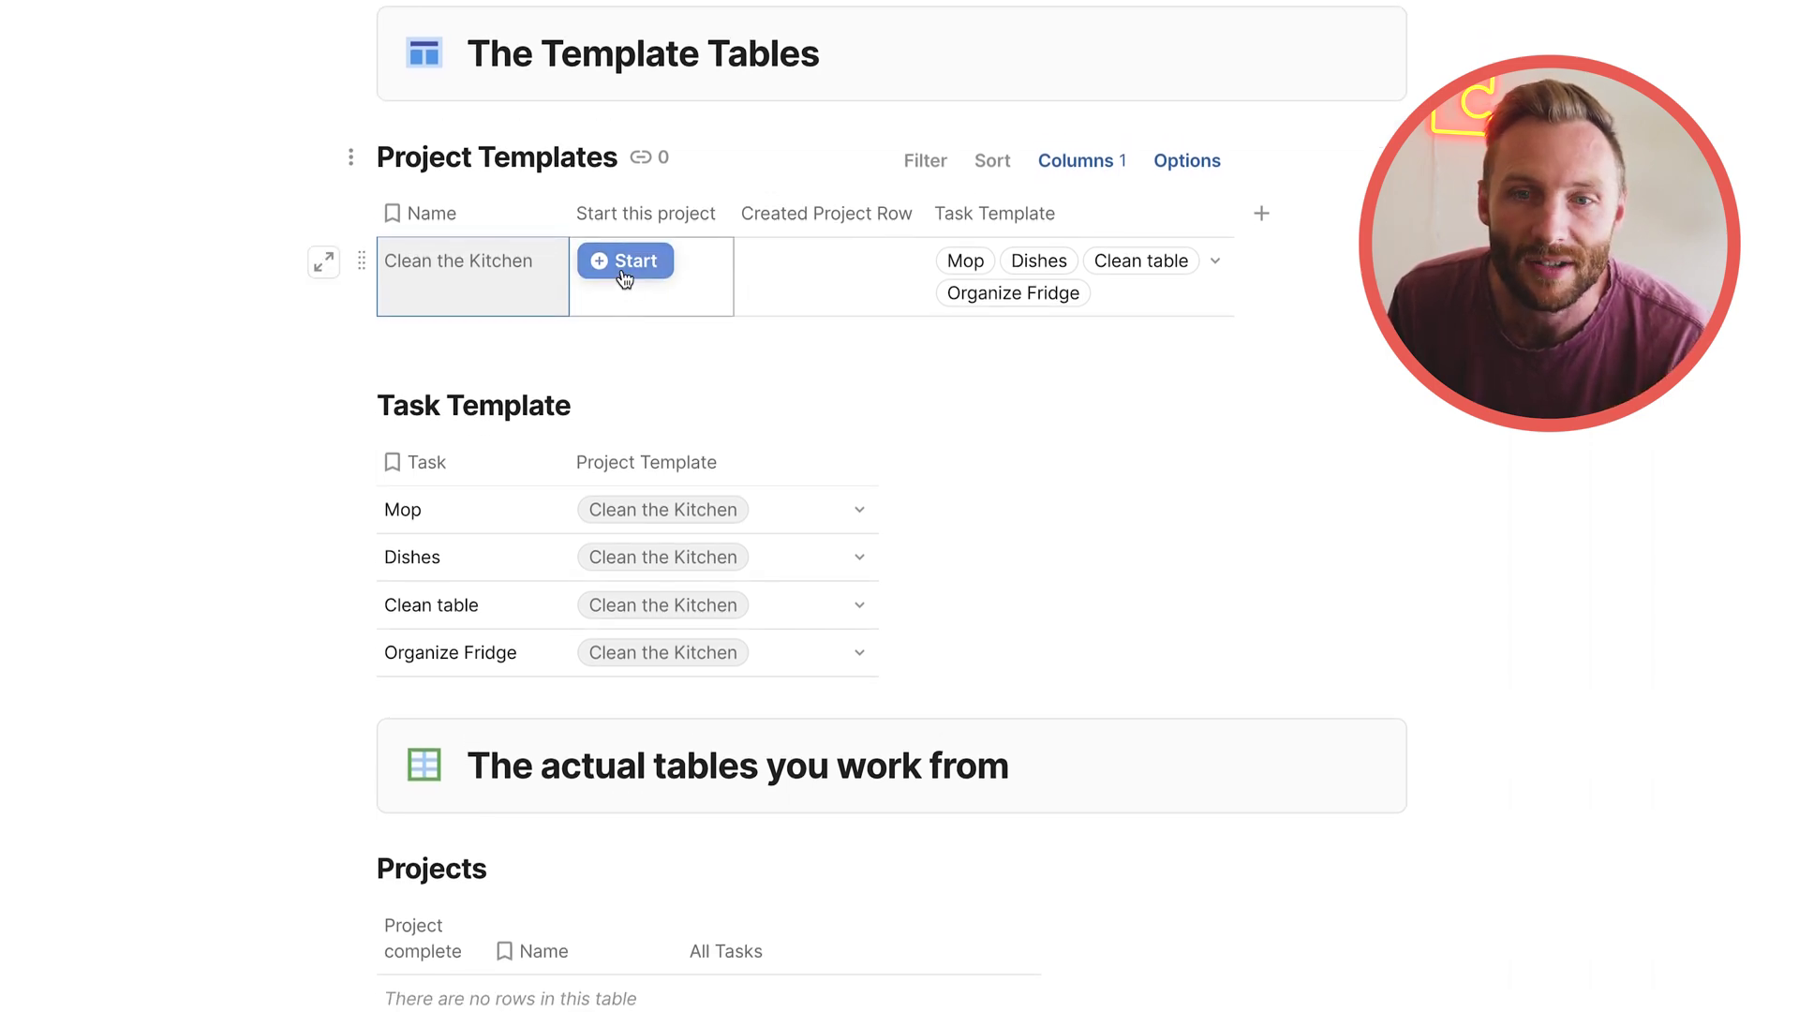
{"action": "left_click", "coordinate": [626, 271]}
{"action": "scroll", "coordinate": [691, 542], "scroll_direction": "down", "scroll_amount": 1}
{"action": "scroll", "coordinate": [691, 541], "scroll_direction": "down", "scroll_amount": 6}
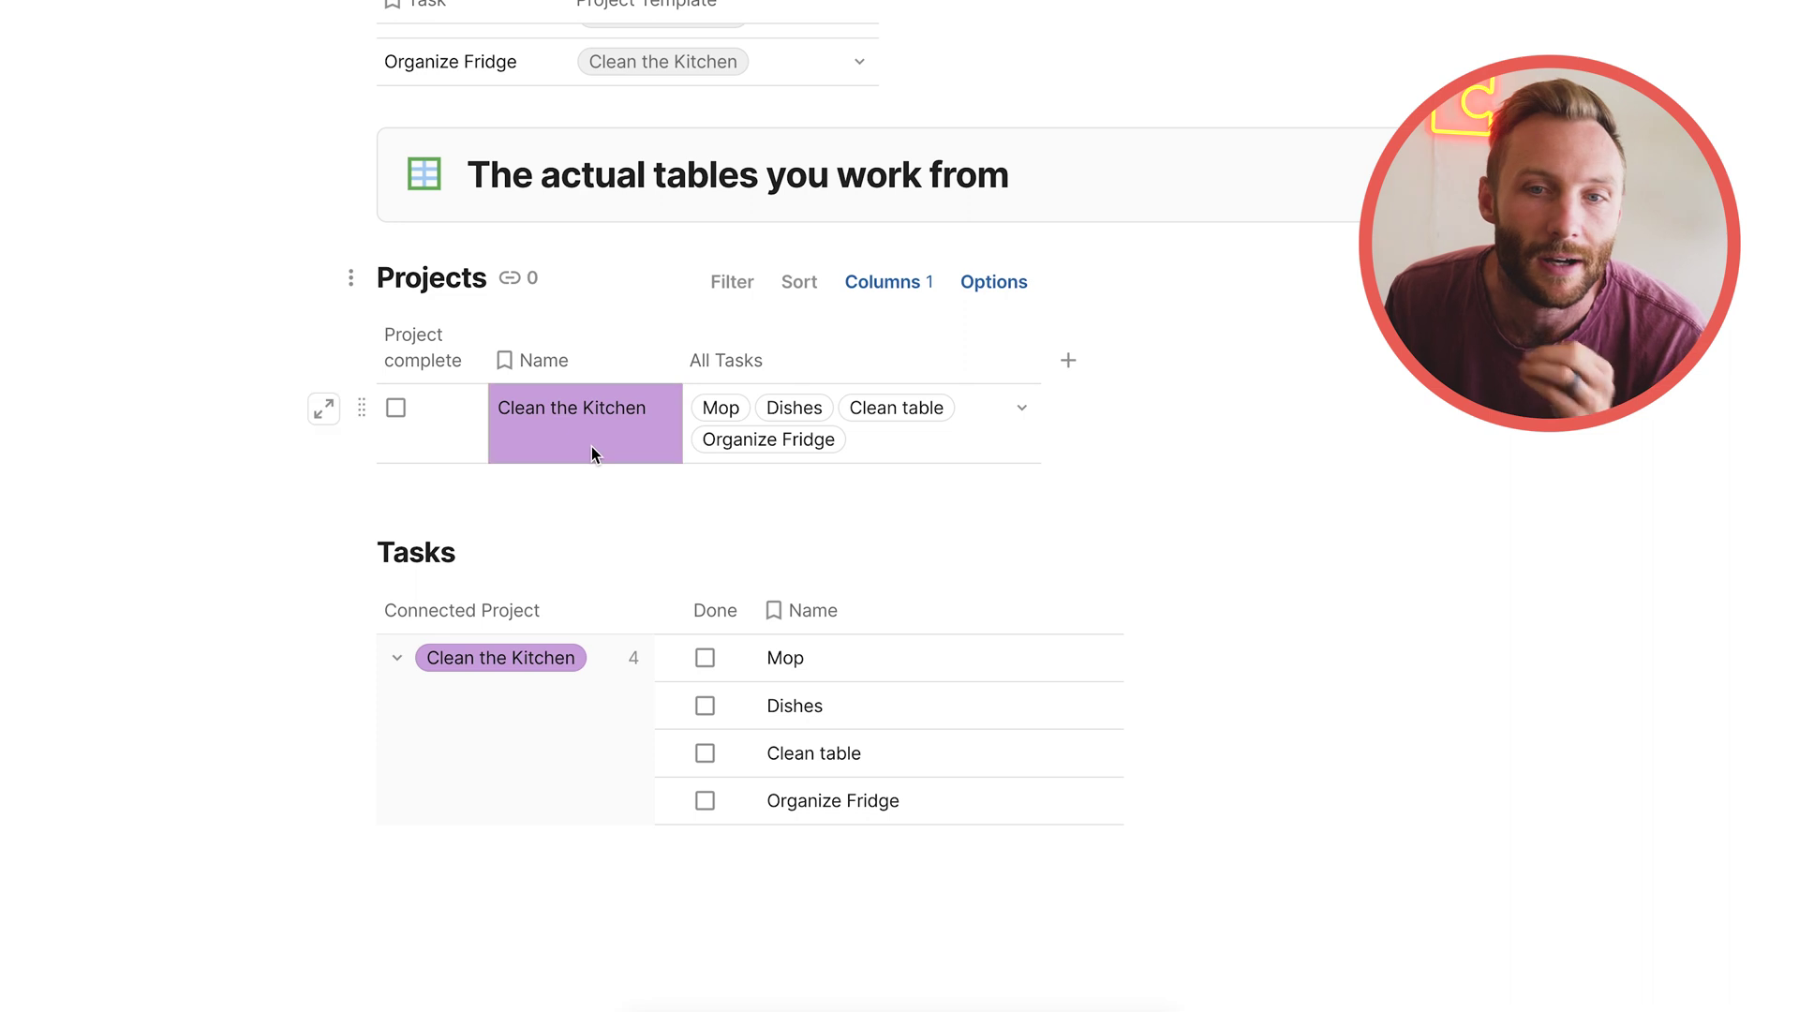
Check the tasks Mop through Organize Fridge, then start Clean the Kitchen again for a second project
{"action": "left_click", "coordinate": [435, 447]}
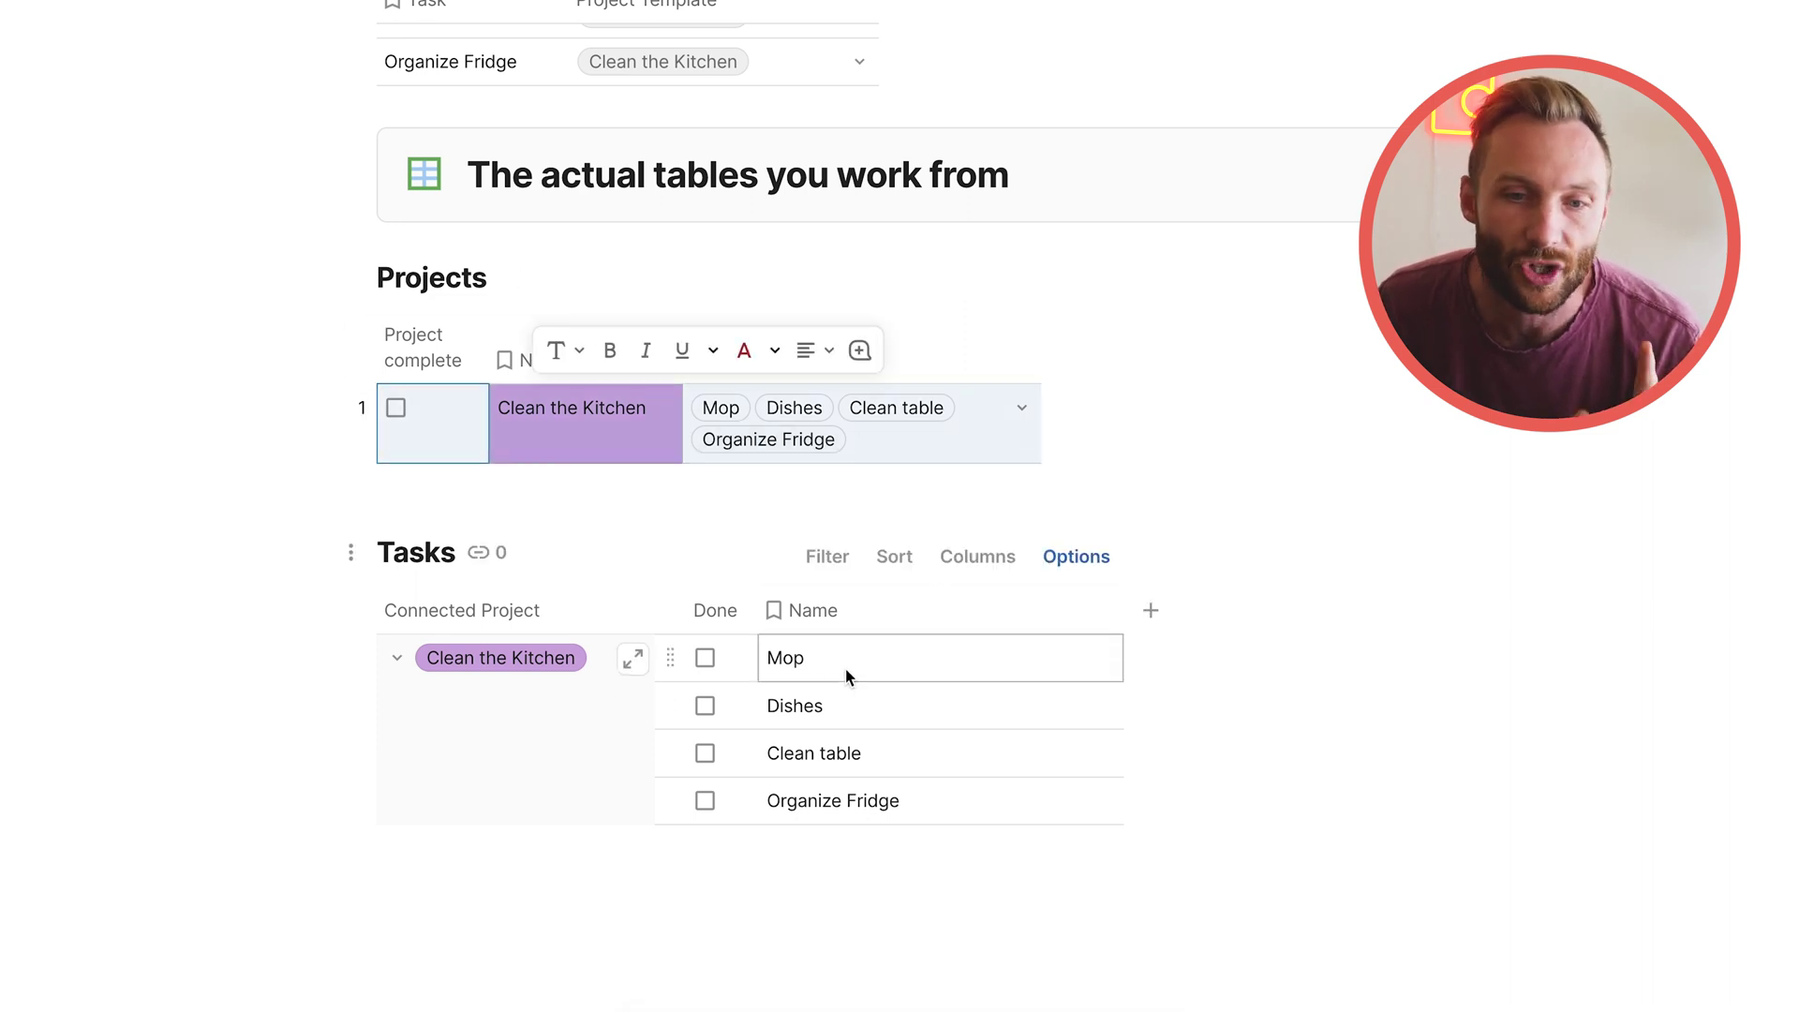
{"action": "left_click_drag", "start_coordinate": [847, 667], "coordinate": [849, 794]}
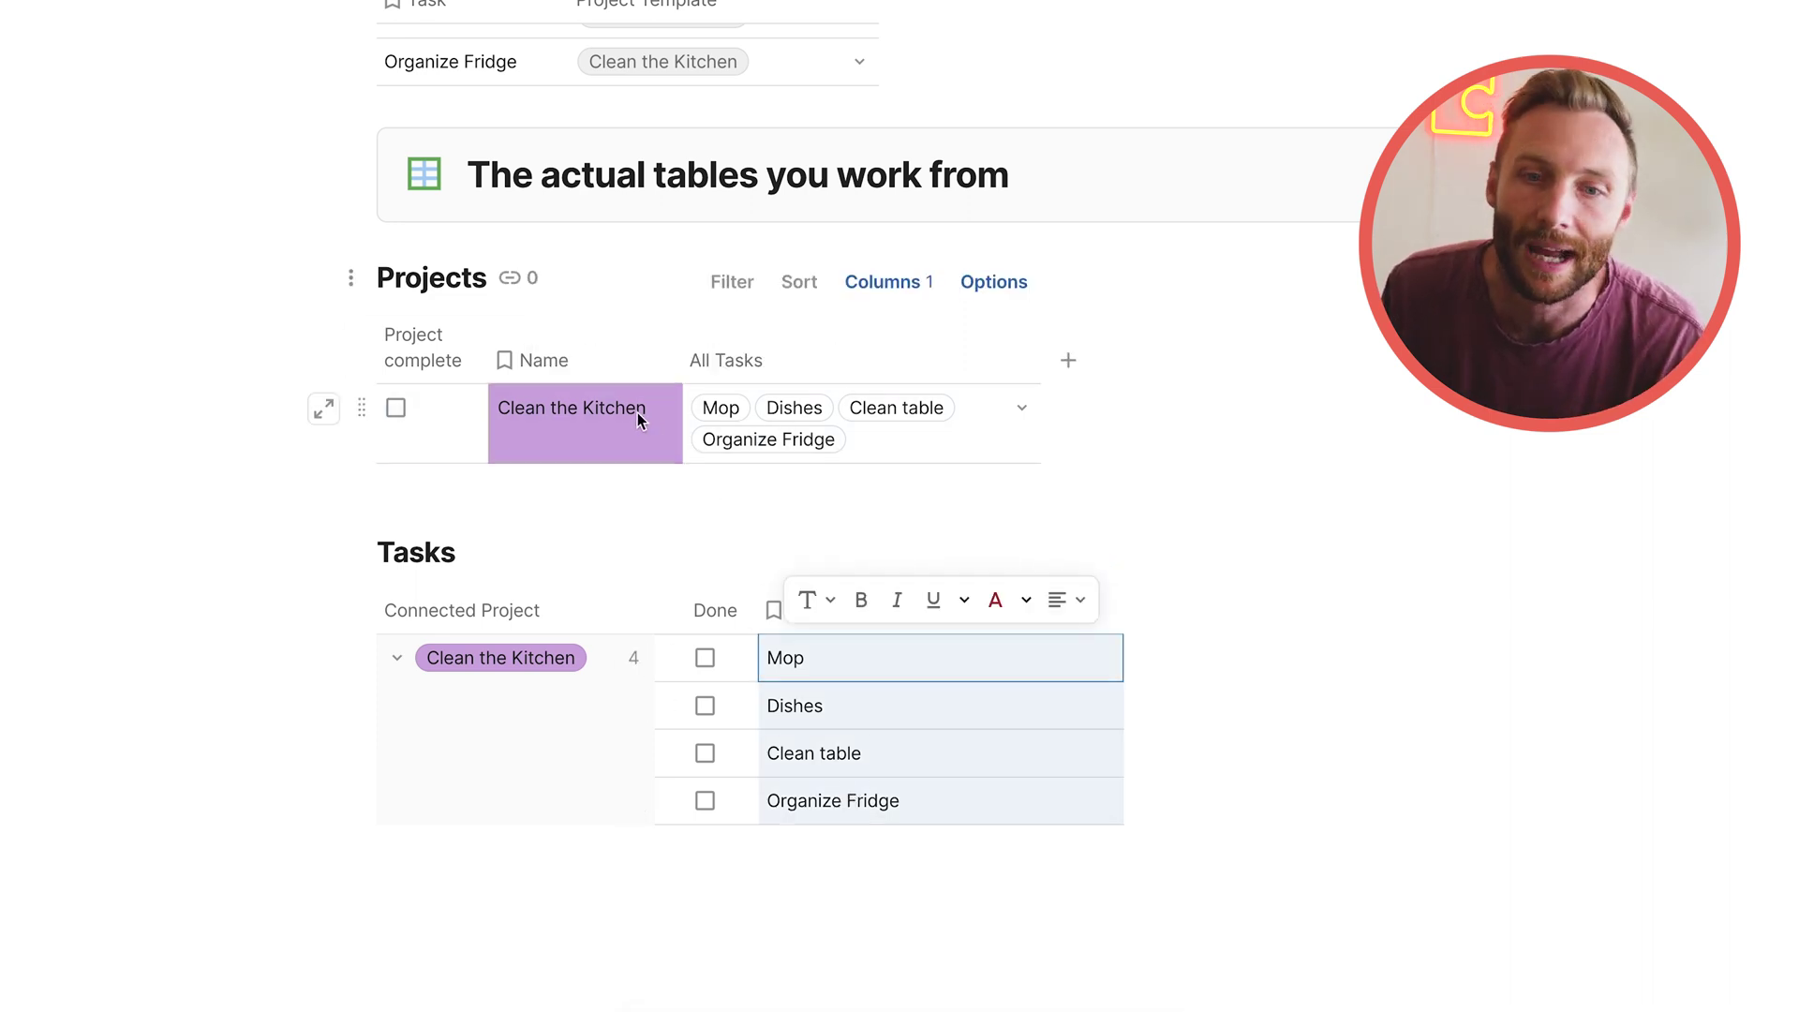
{"action": "scroll", "coordinate": [637, 413], "scroll_direction": "up", "scroll_amount": 5}
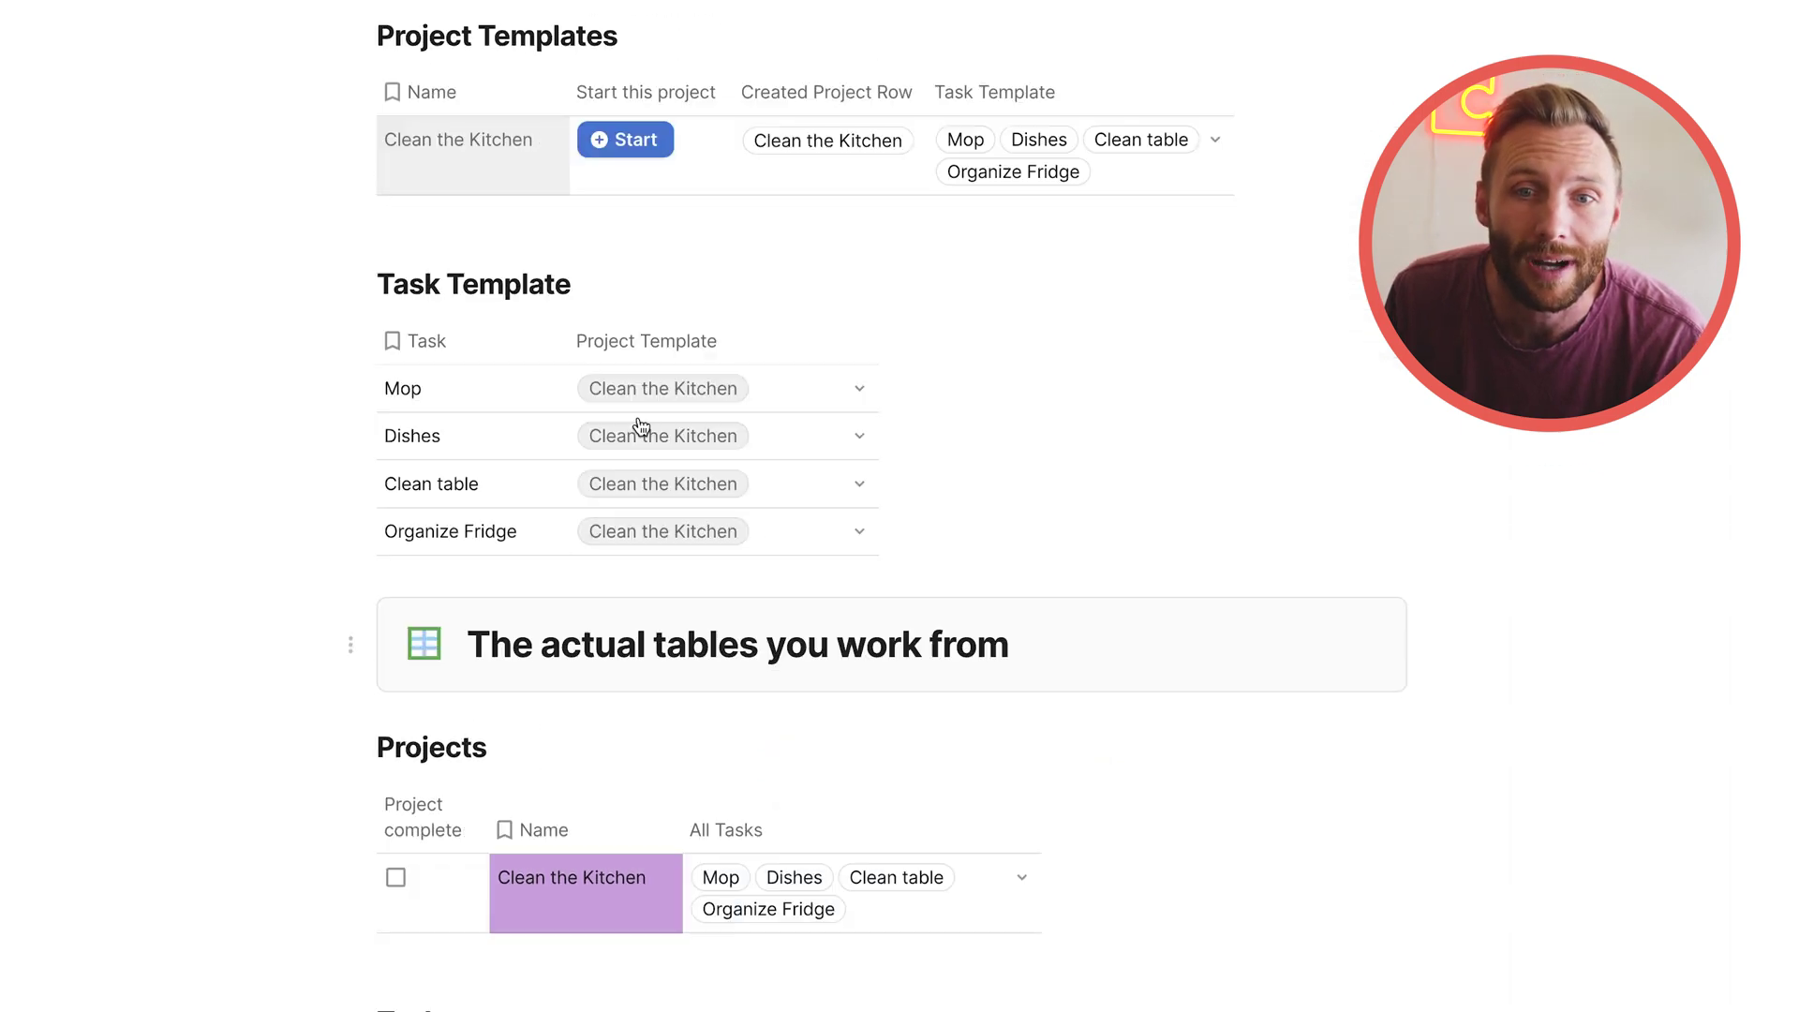
{"action": "scroll", "coordinate": [641, 427], "scroll_direction": "up", "scroll_amount": 3}
{"action": "left_click", "coordinate": [635, 409]}
{"action": "scroll", "coordinate": [640, 413], "scroll_direction": "down", "scroll_amount": 7}
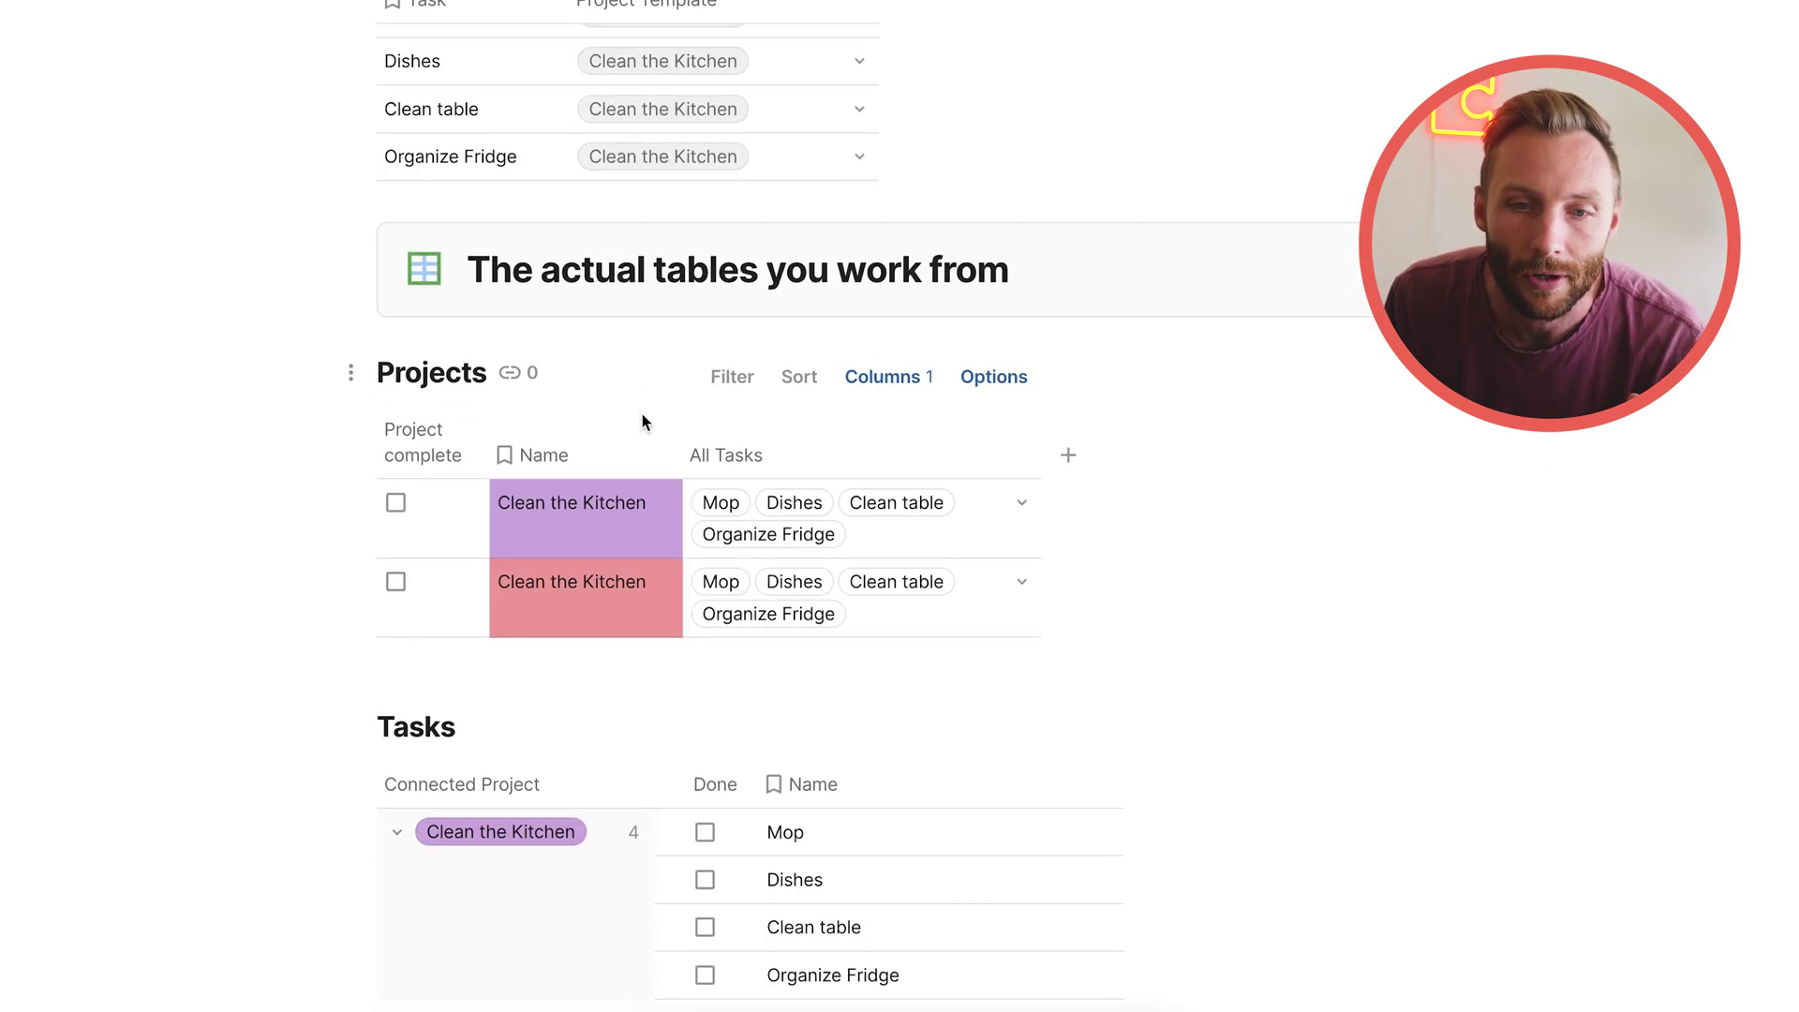
{"action": "left_click_drag", "start_coordinate": [465, 562], "coordinate": [975, 560]}
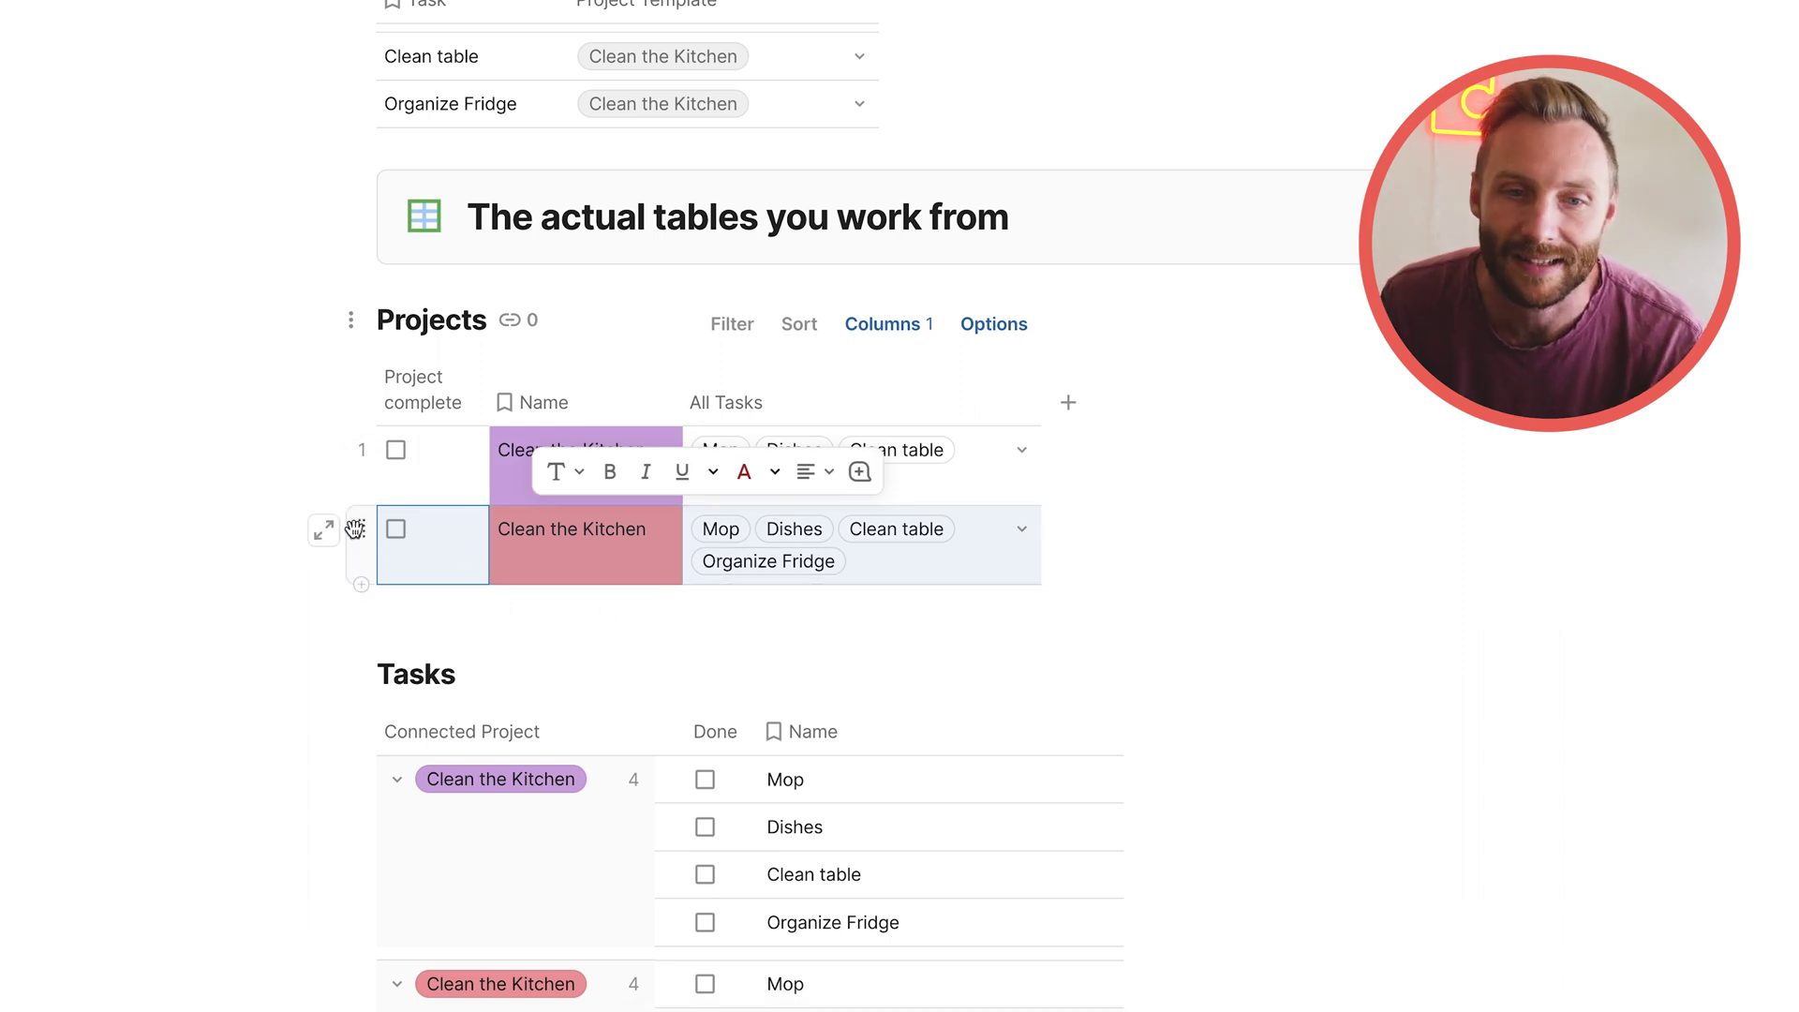
In the second Clean the Kitchen project's details, mark Mop, Dishes and Clean table done
{"action": "left_click", "coordinate": [324, 531]}
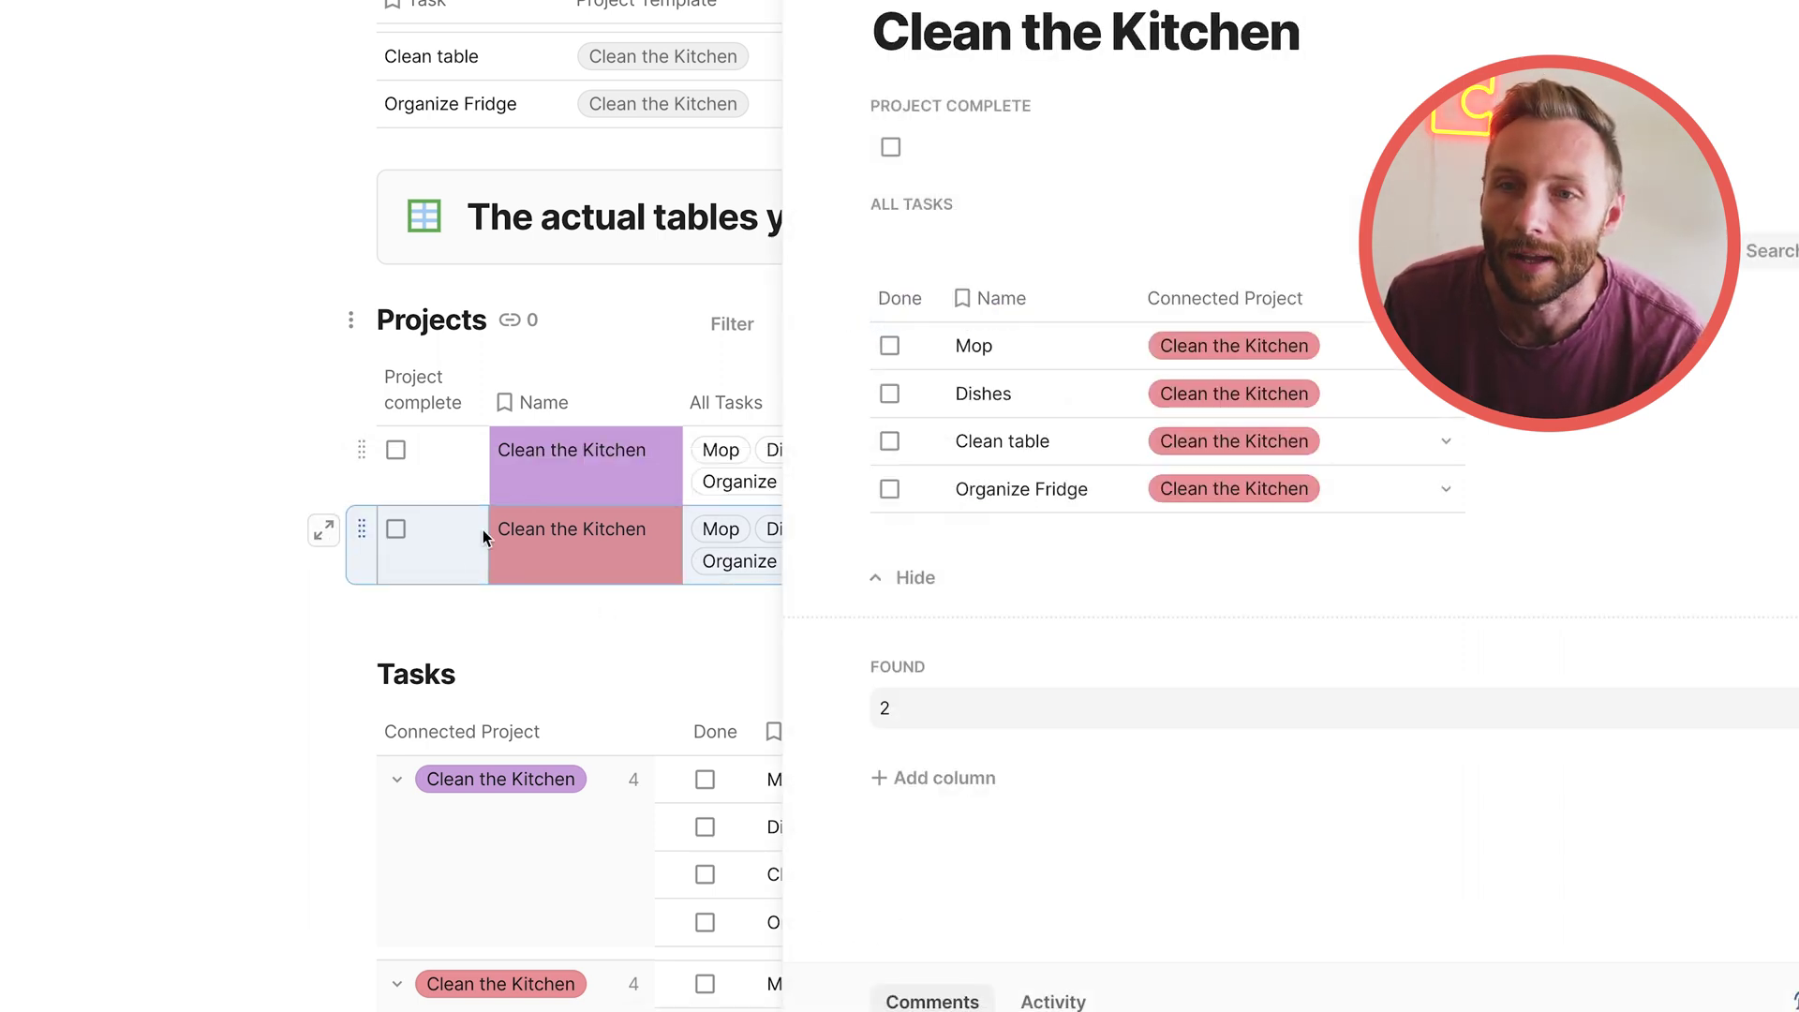
{"action": "left_click", "coordinate": [905, 579]}
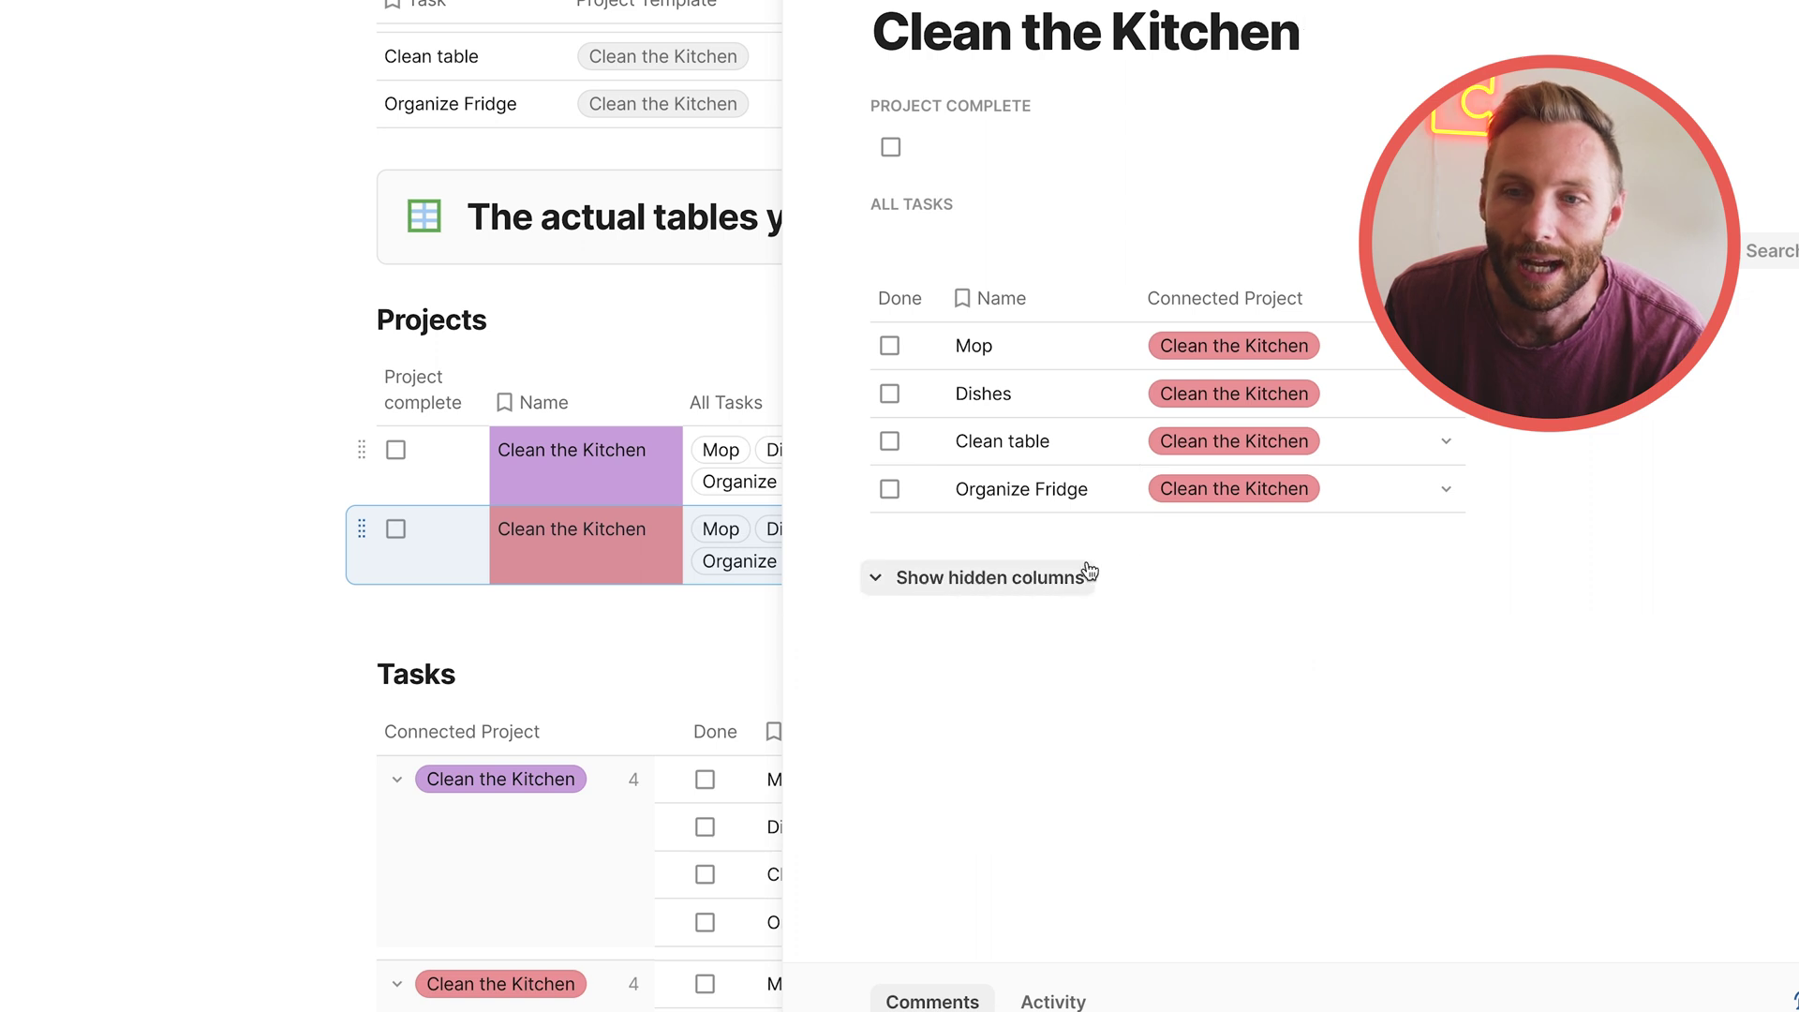
{"action": "left_click", "coordinate": [890, 346]}
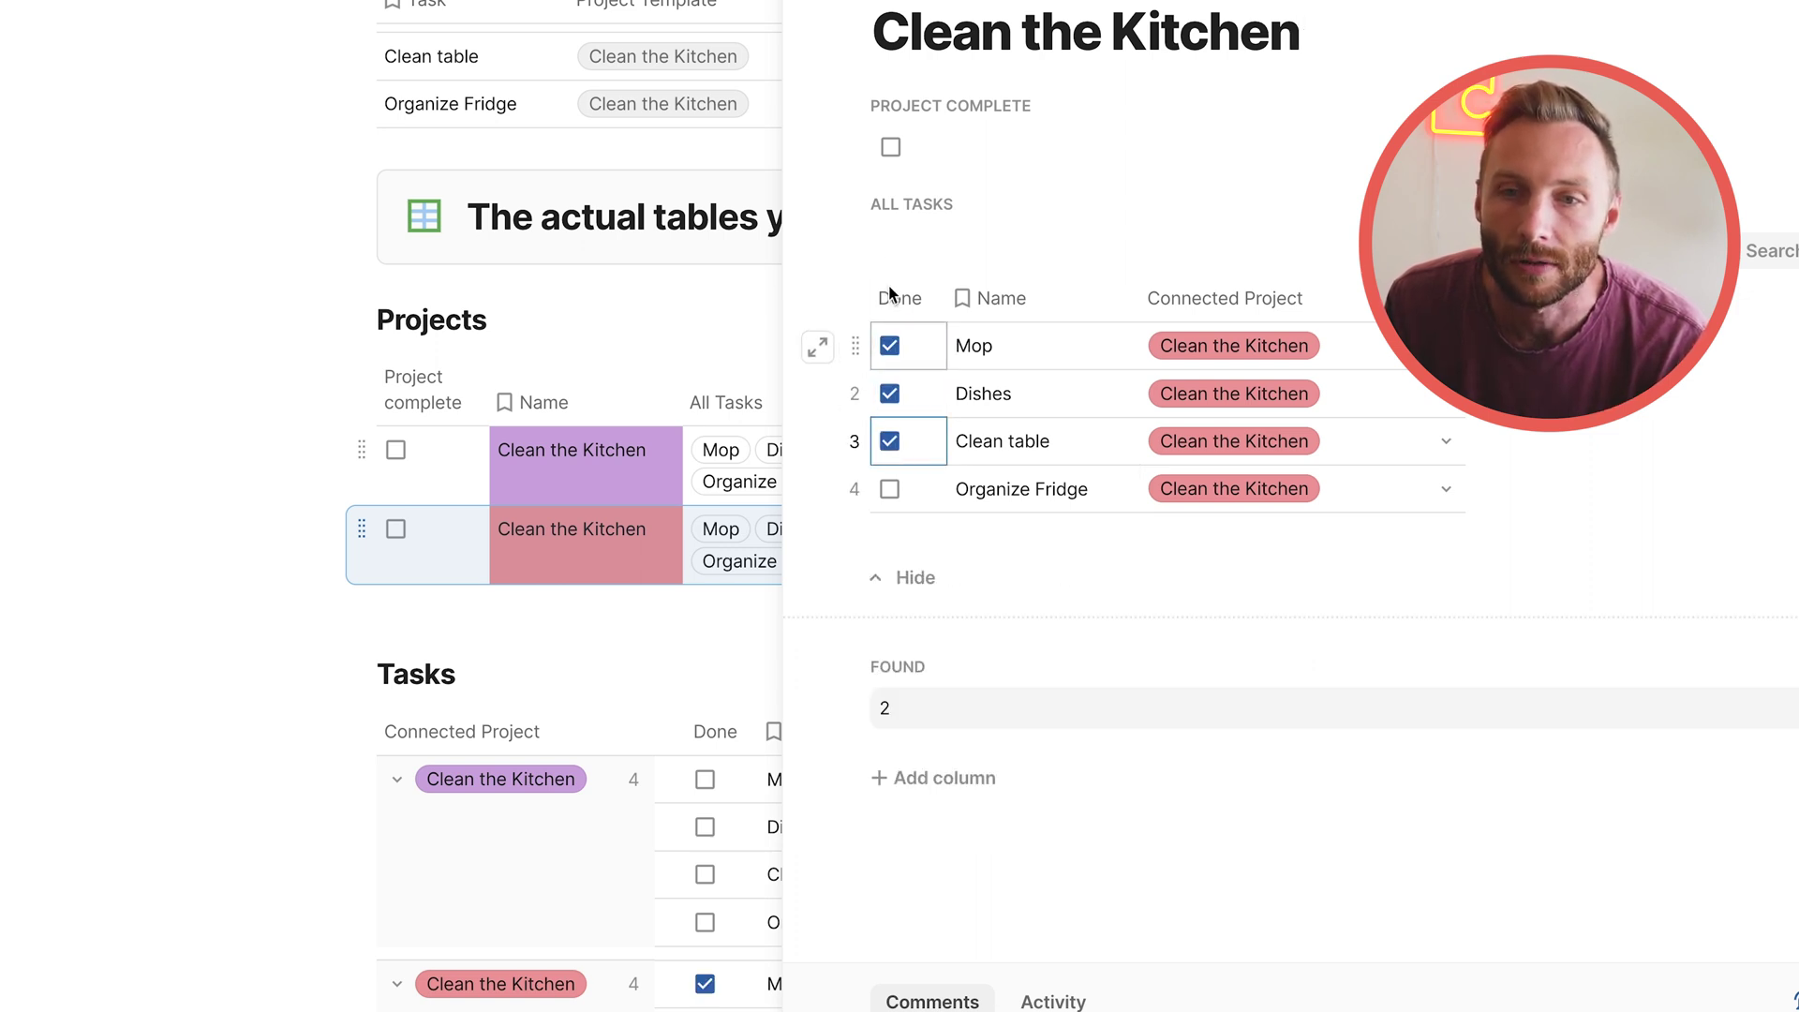
{"action": "left_click", "coordinate": [1729, 5]}
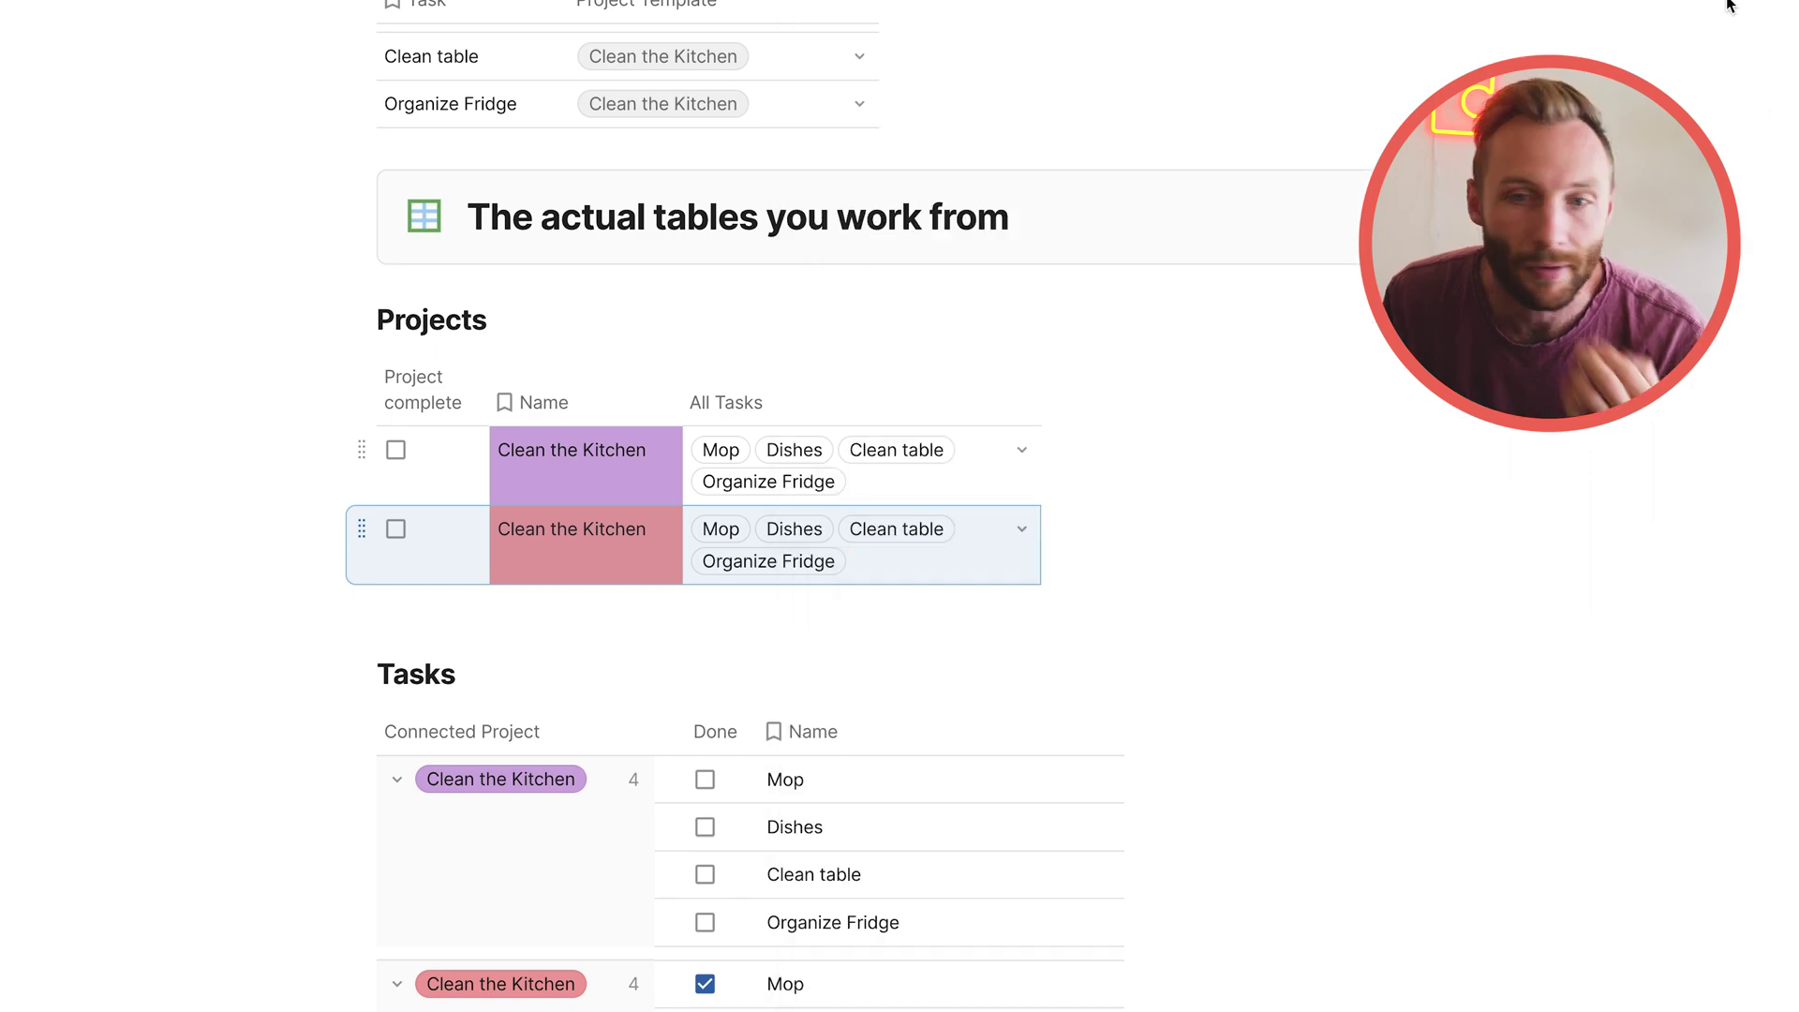
Add a Project Templates row named 'Wash the car'
{"action": "scroll", "coordinate": [803, 384], "scroll_direction": "up", "scroll_amount": 8}
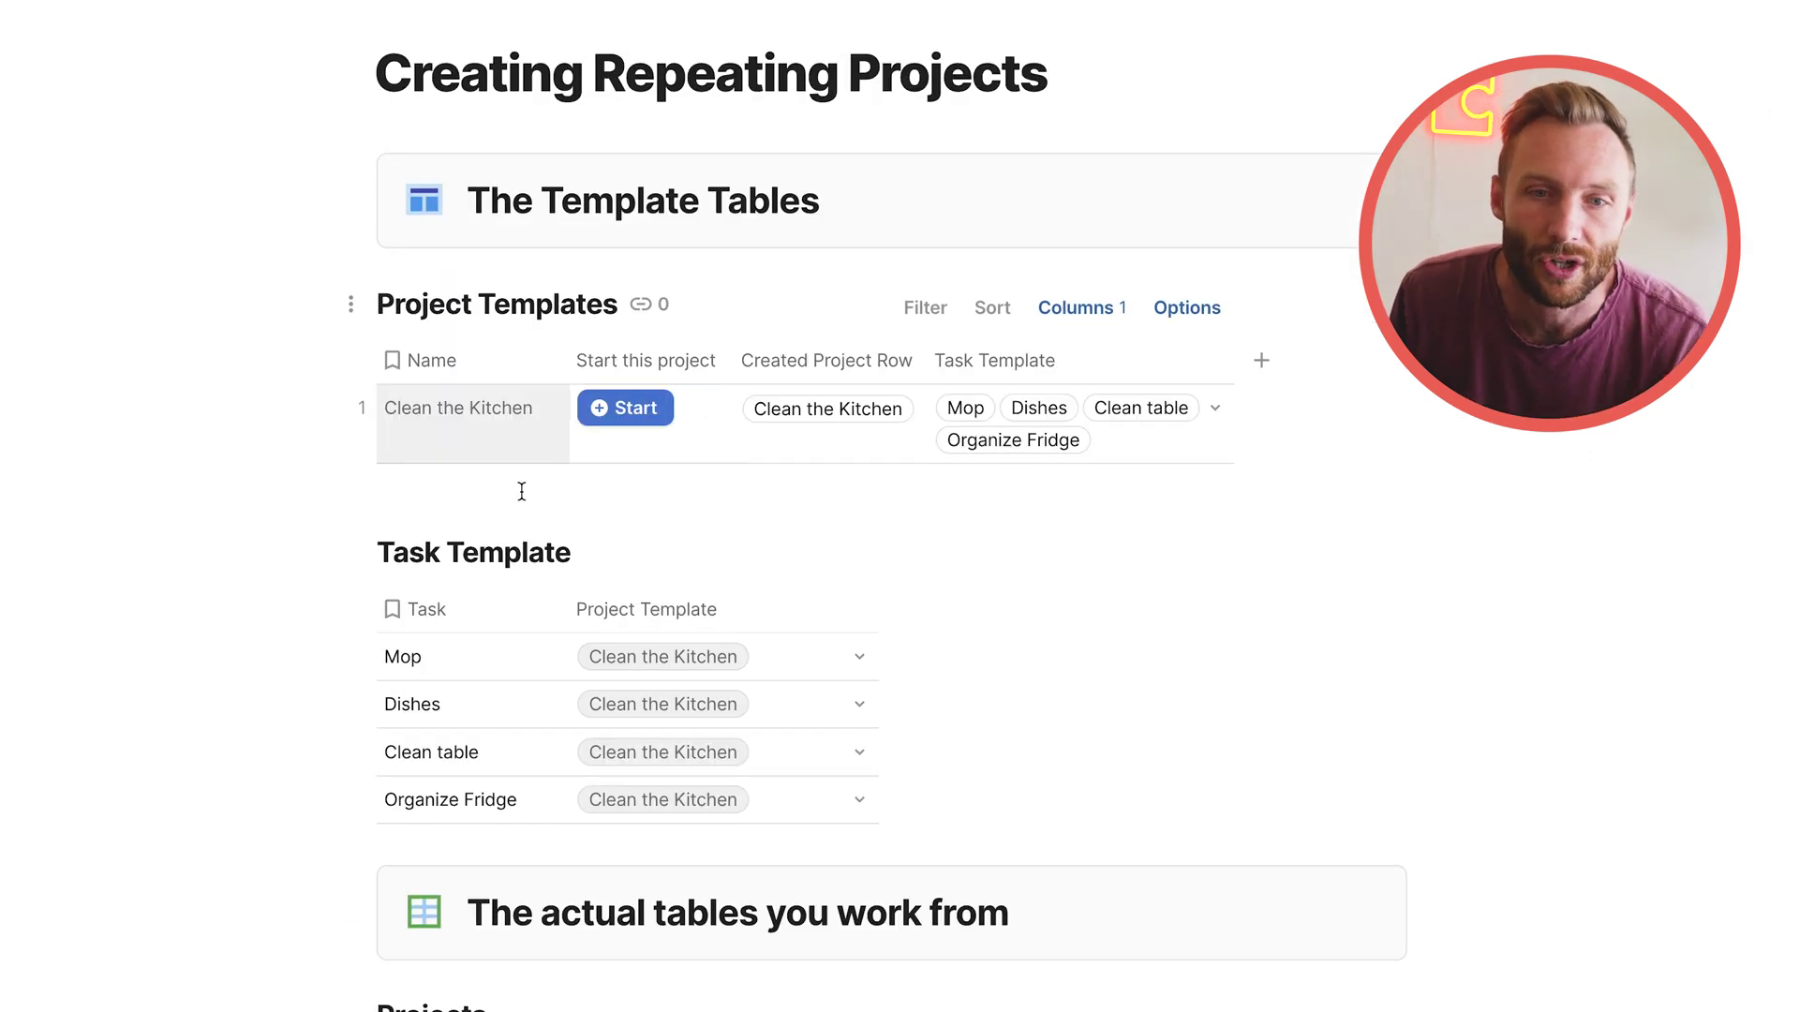
{"action": "left_click", "coordinate": [385, 461]}
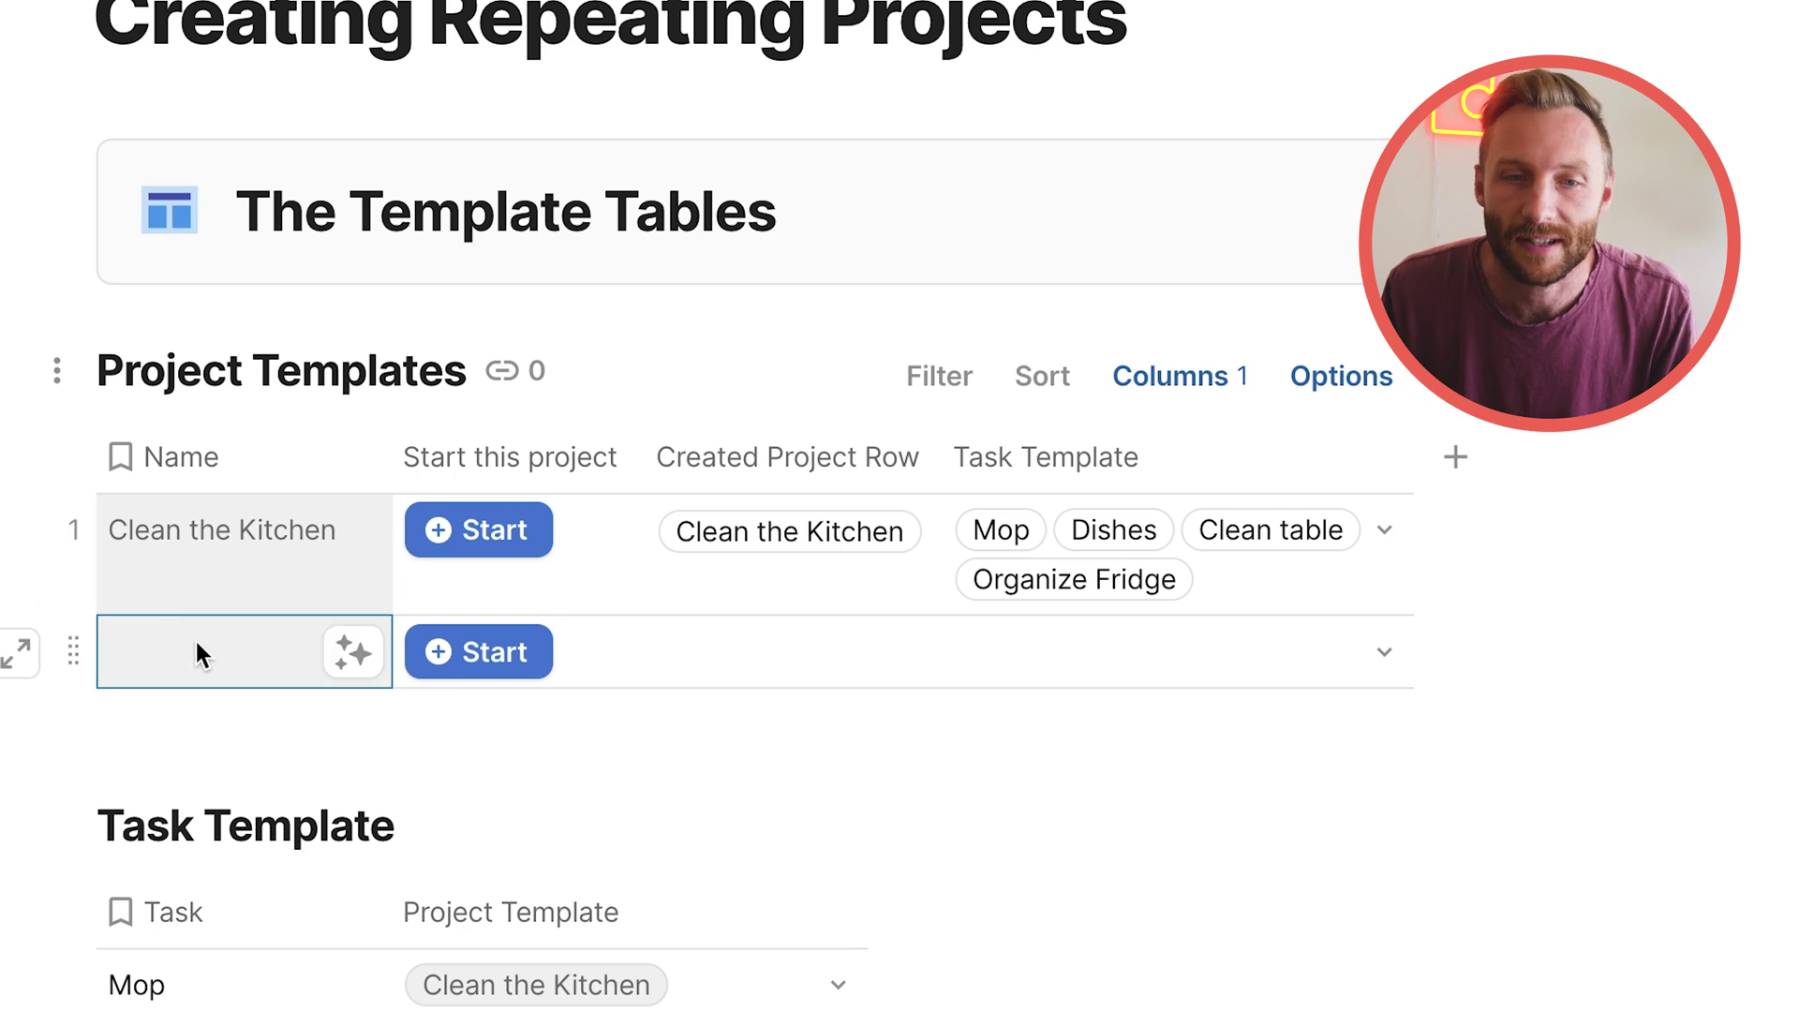
{"action": "left_click", "coordinate": [440, 477]}
{"action": "type", "text": "Wash t"}
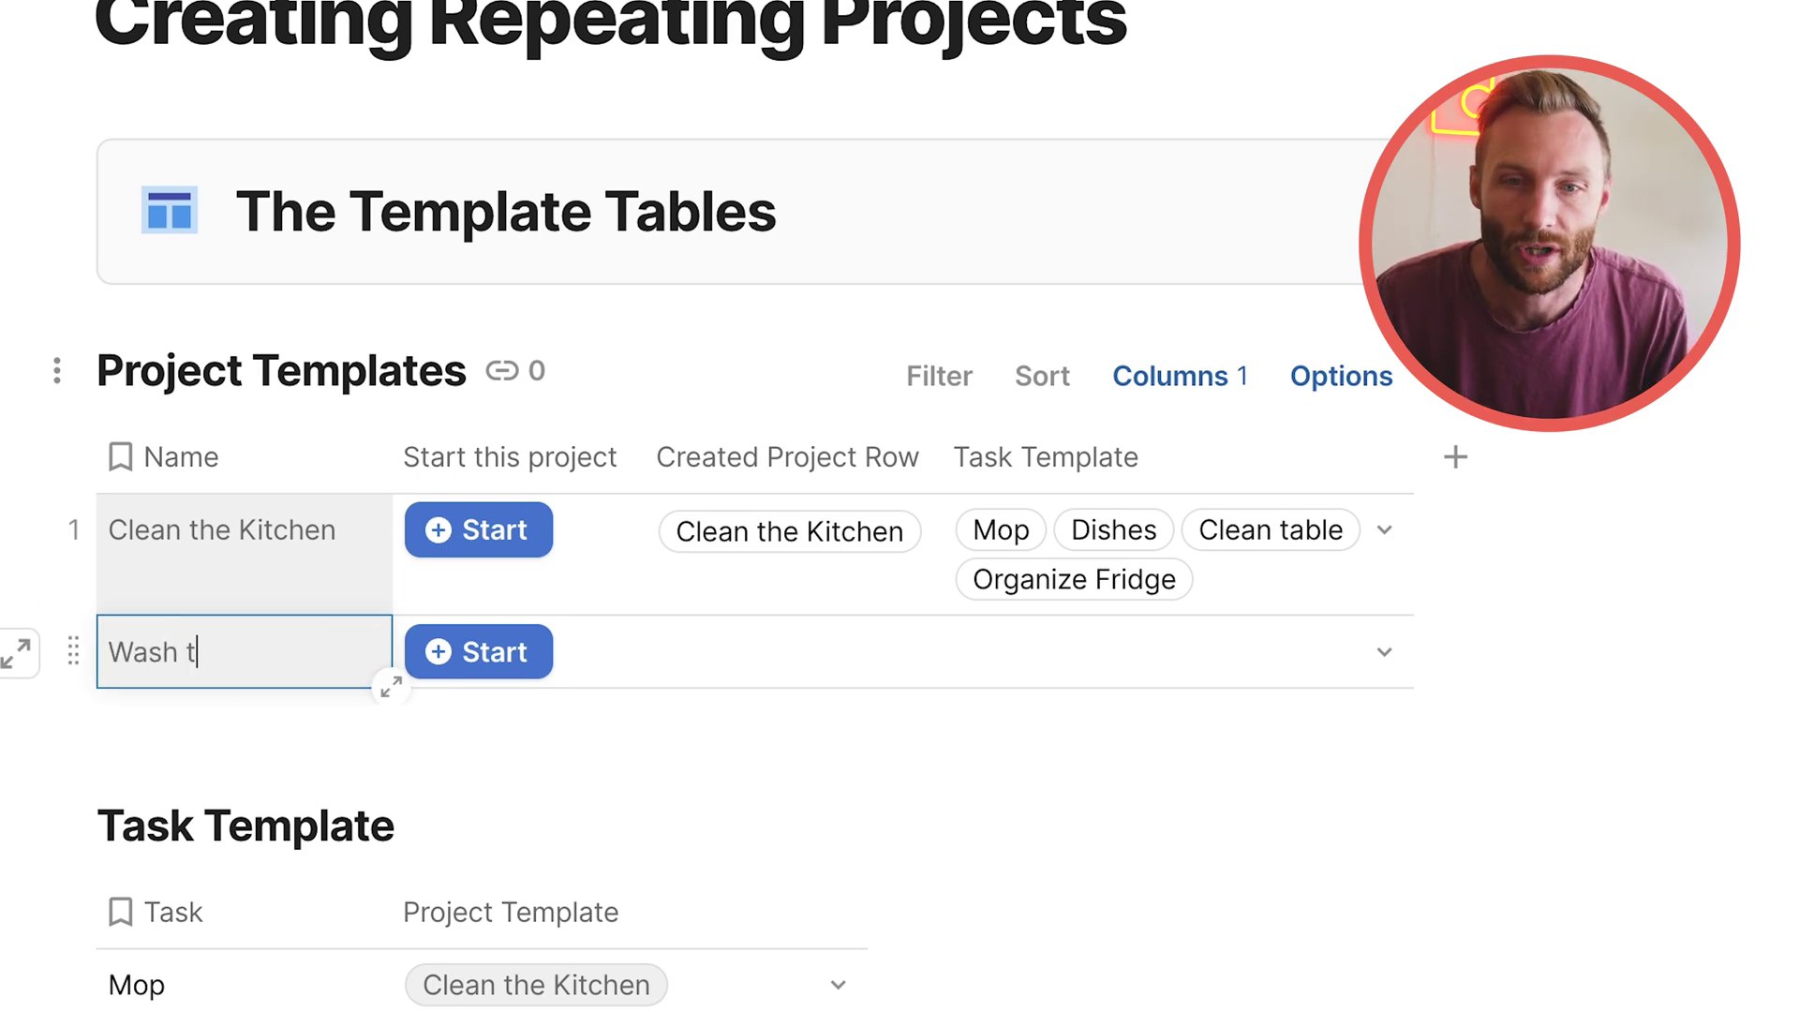
{"action": "type", "text": "he car"}
{"action": "left_click", "coordinate": [244, 1011]}
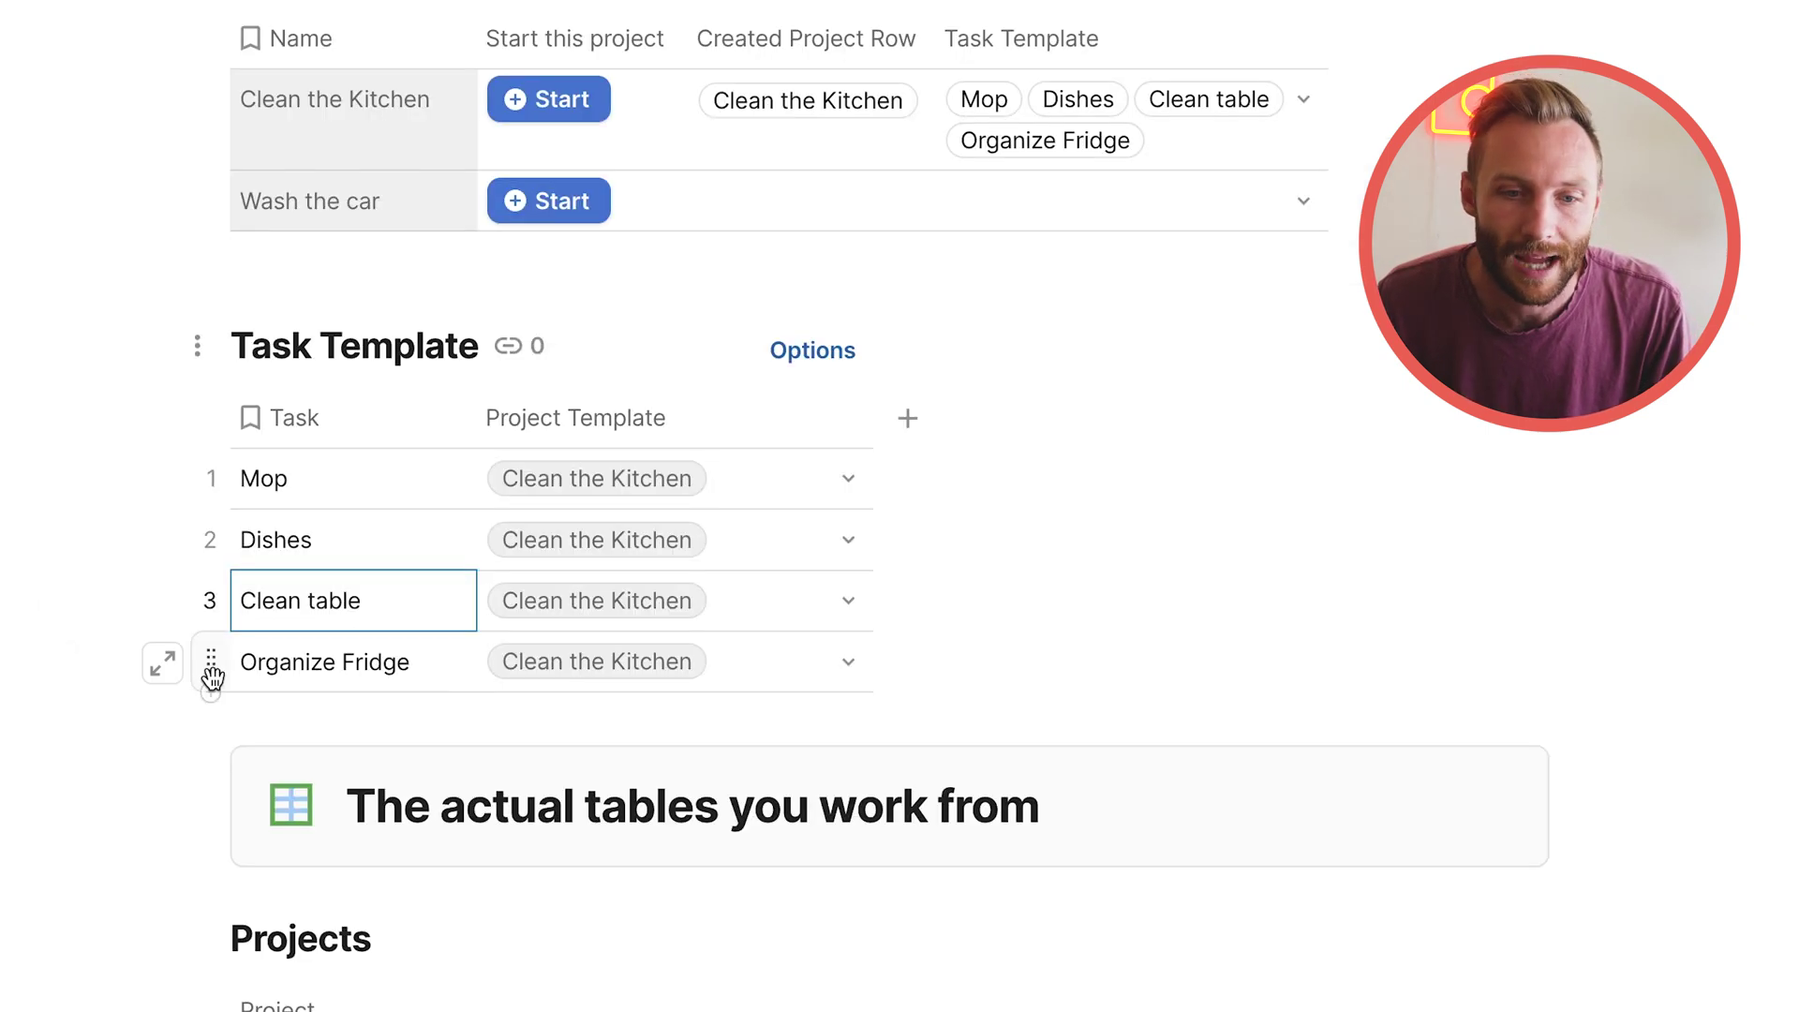
Add two Task Template rows, 'Clean outside' and 'Clean Inside'
{"action": "left_click", "coordinate": [210, 692]}
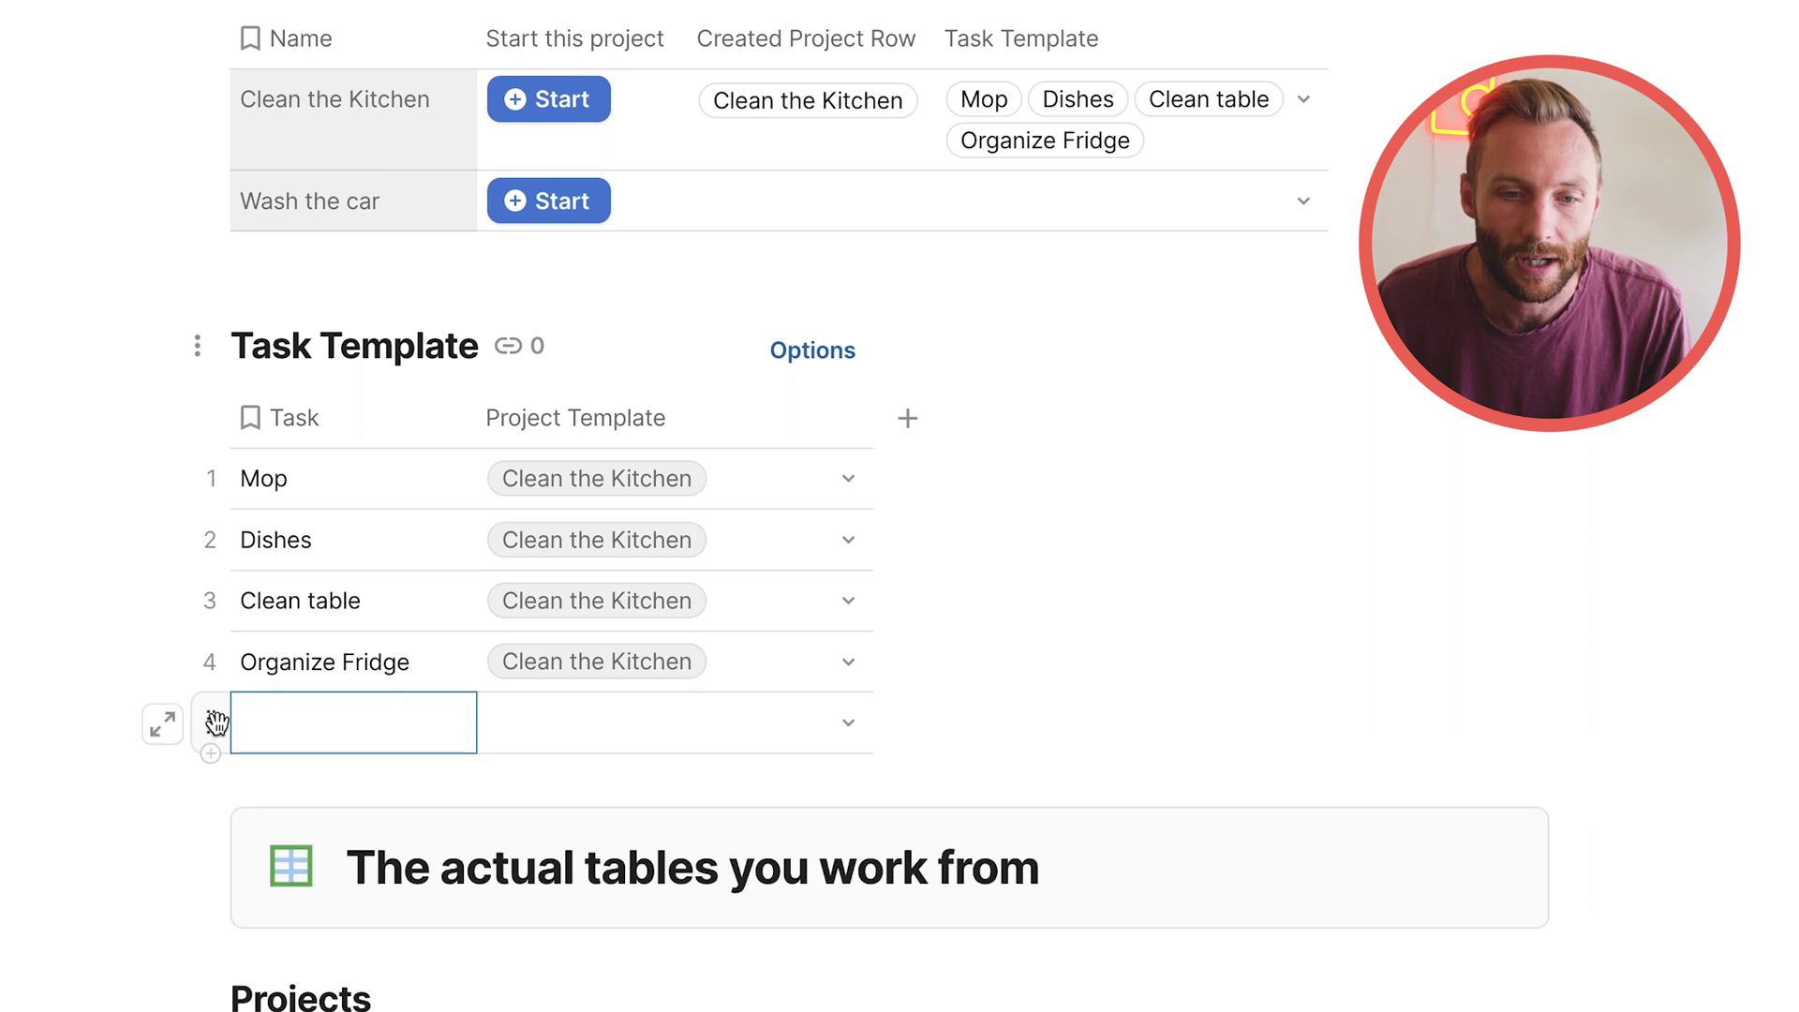
{"action": "left_click", "coordinate": [212, 755]}
{"action": "left_click", "coordinate": [276, 721]}
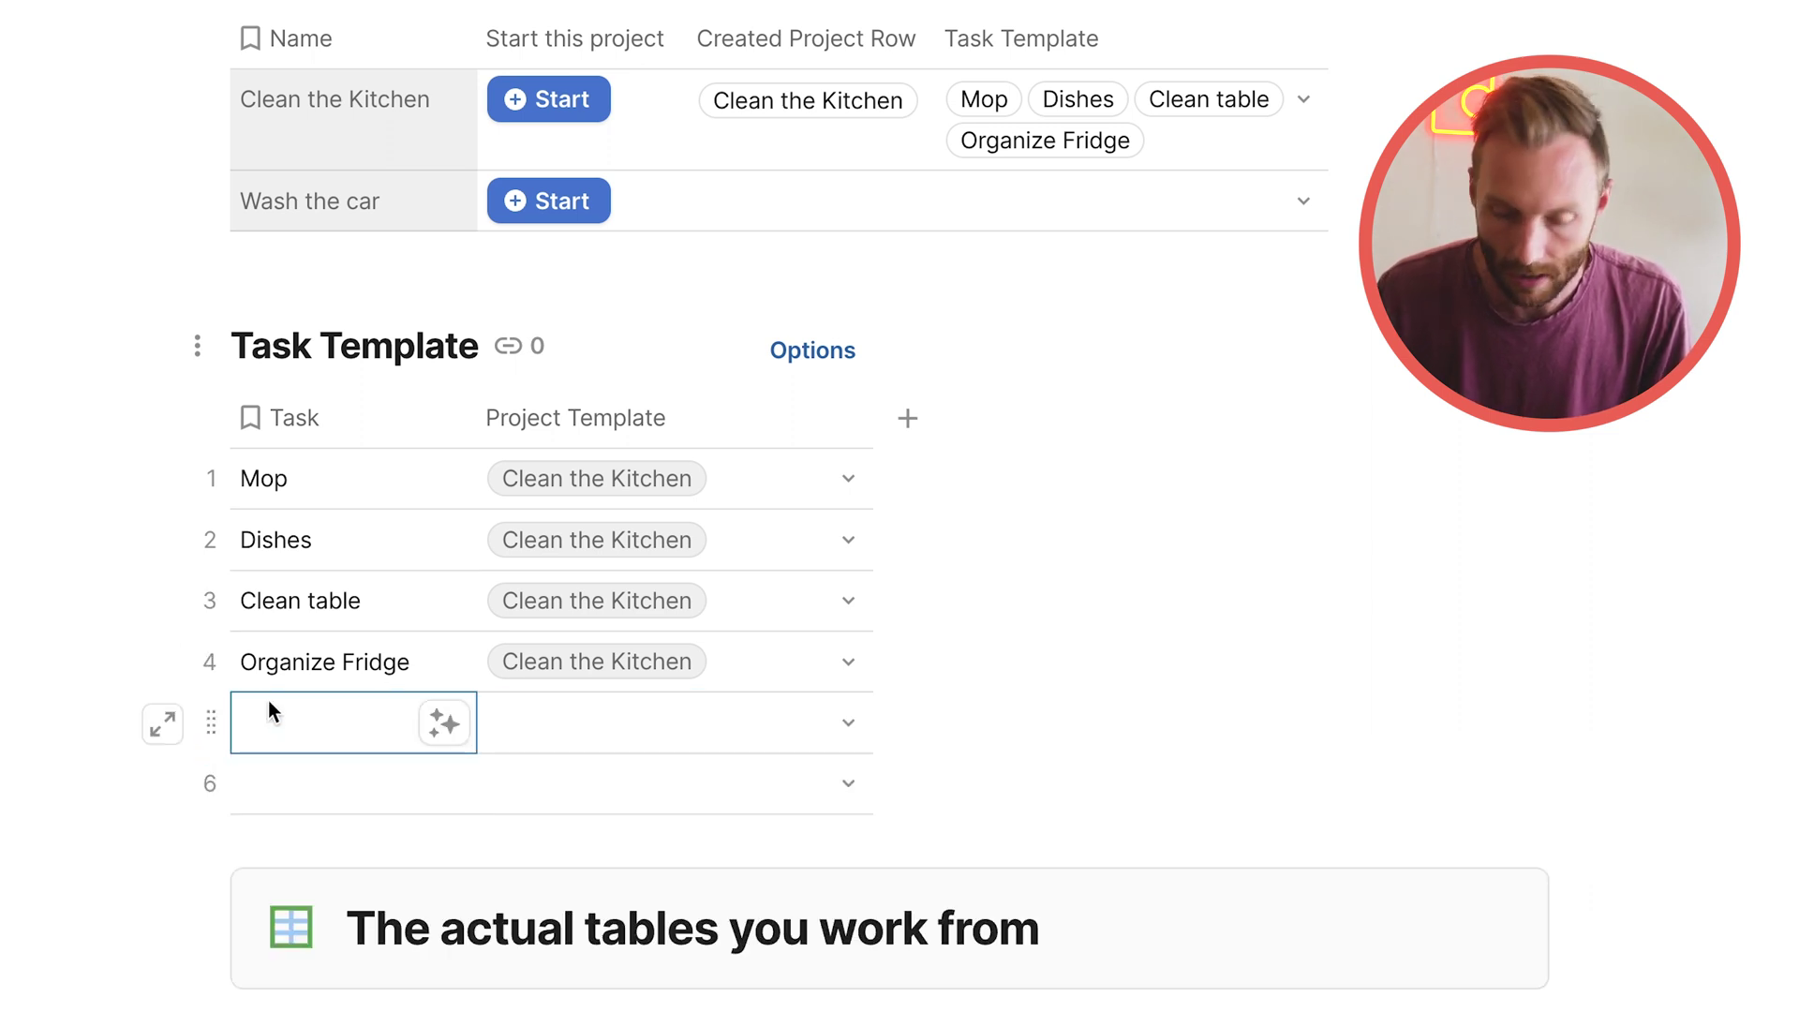
{"action": "type", "text": "Clean outside"}
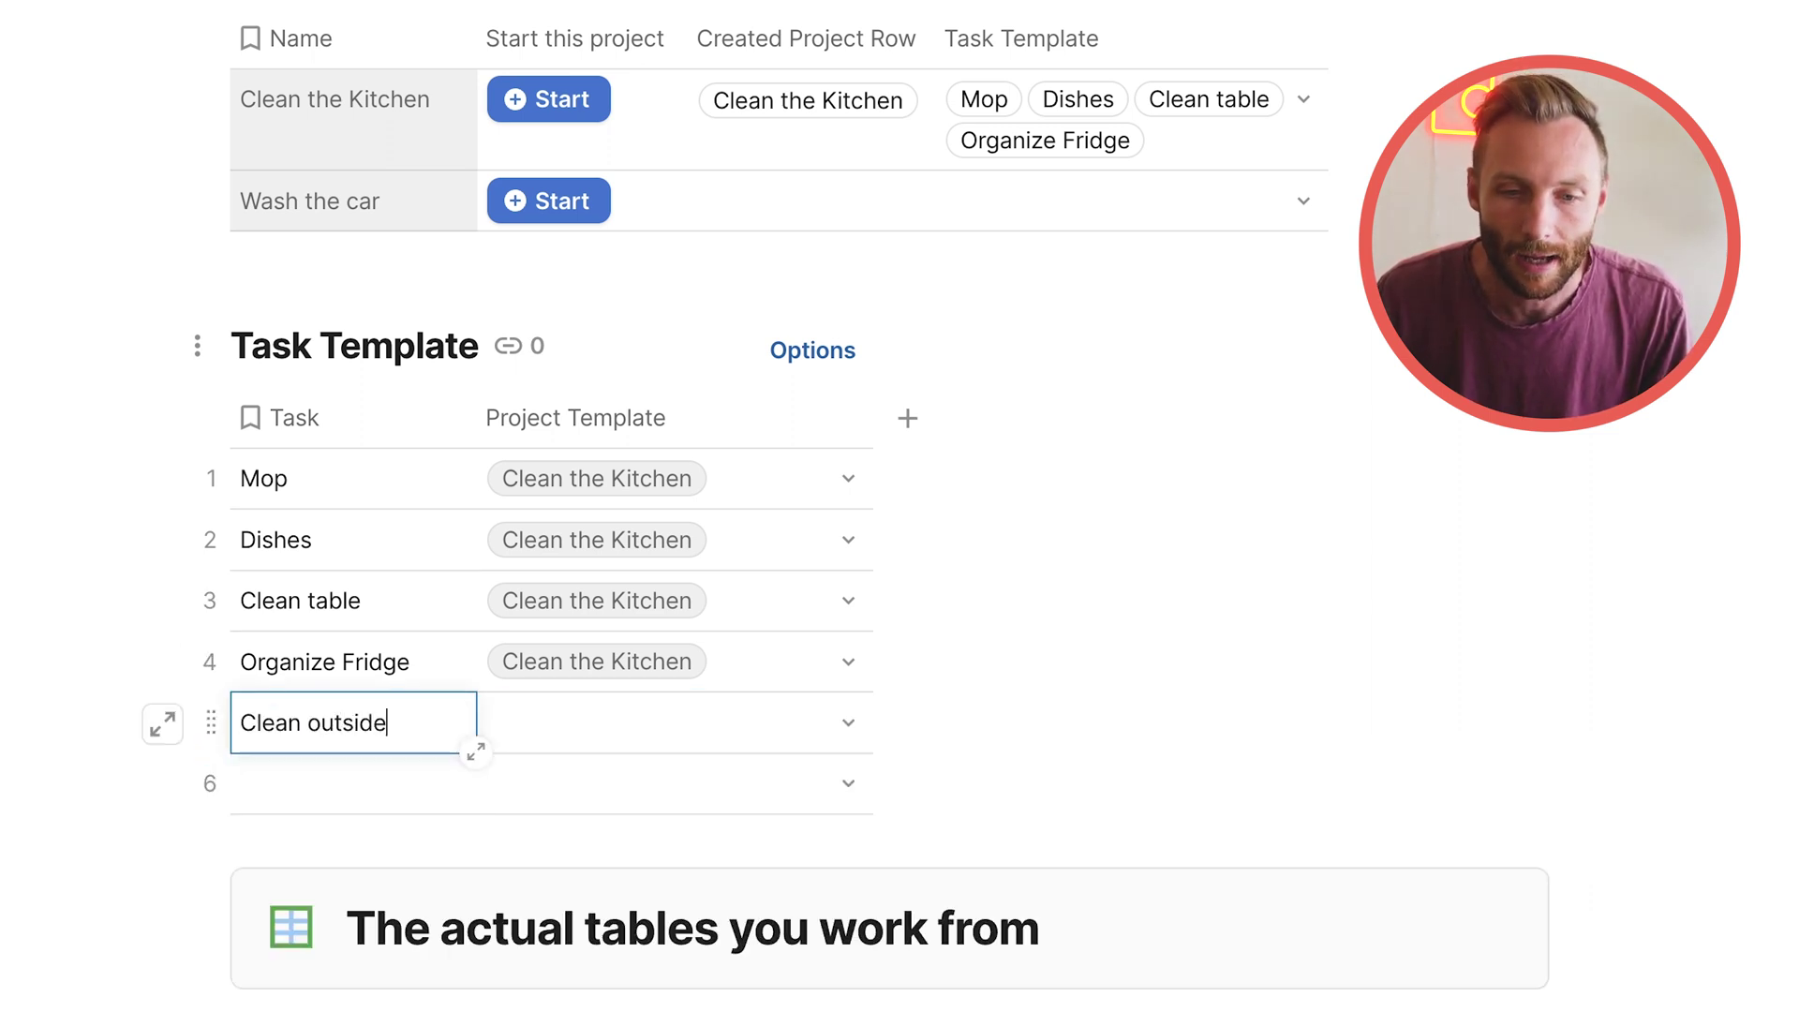
{"action": "key", "text": "Return"}
{"action": "type", "text": "Clean Inside"}
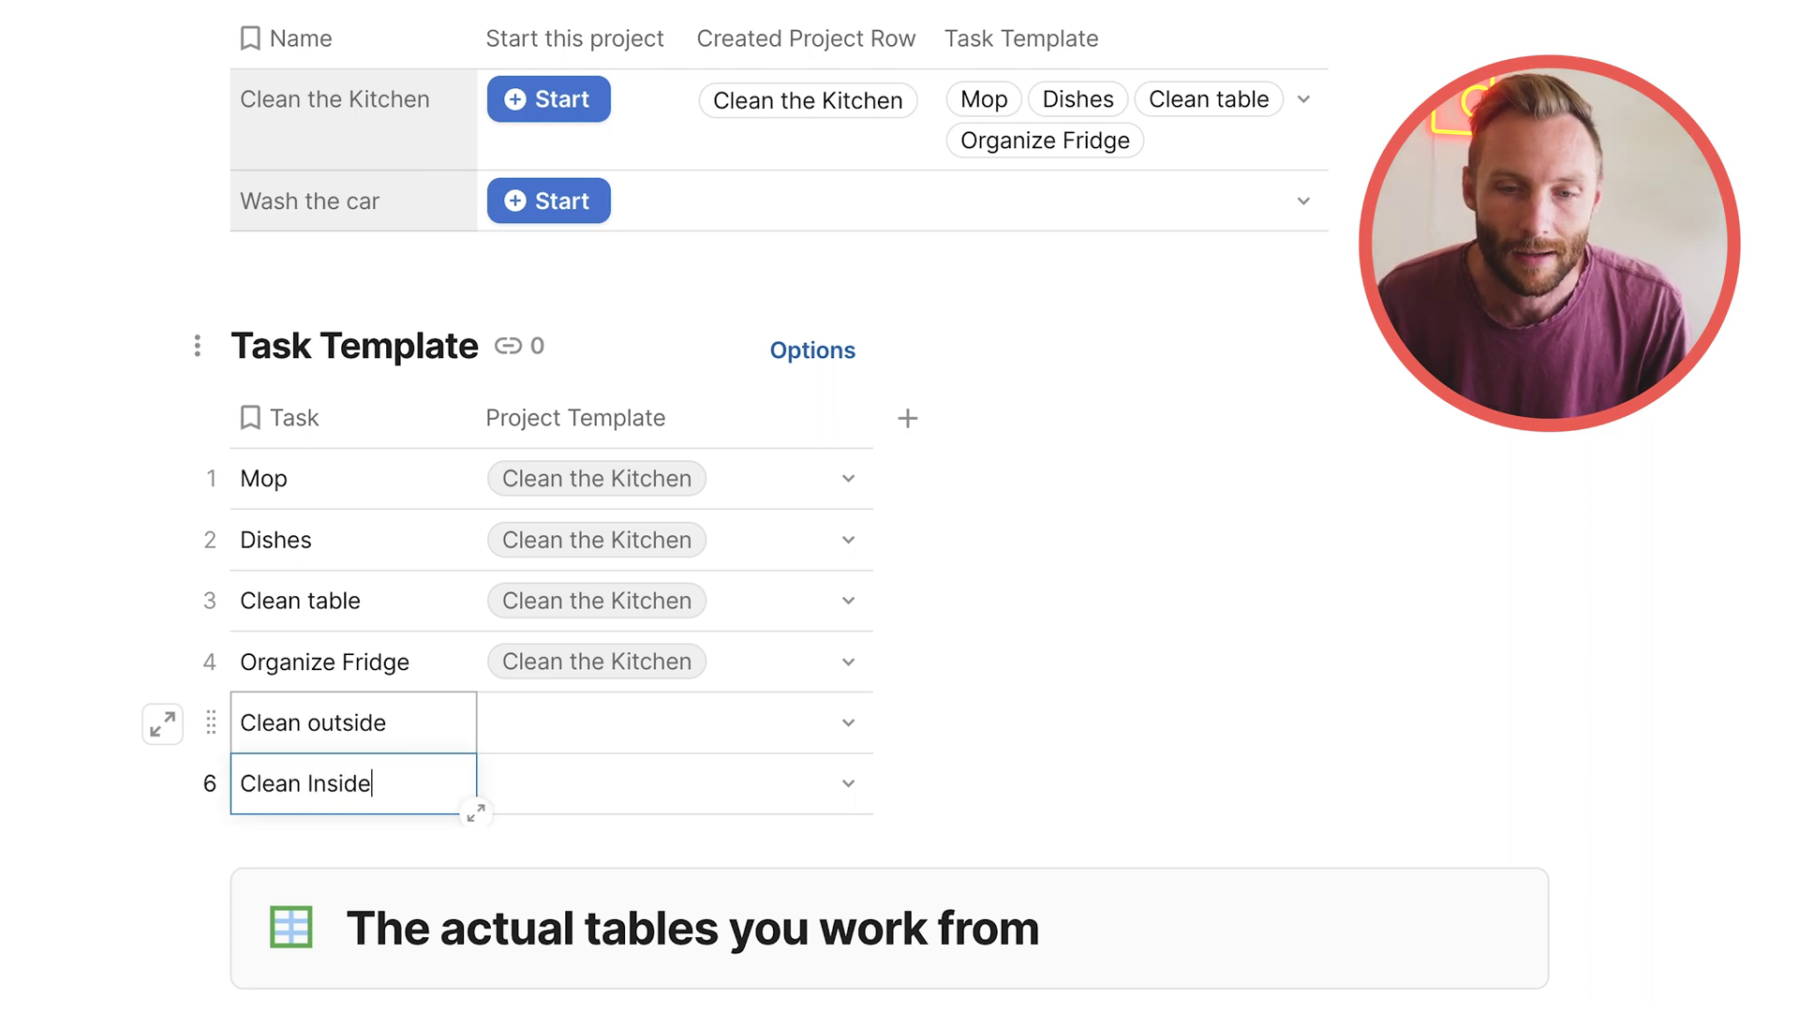
Link both Clean outside and Clean Inside to the Wash the car template
{"action": "left_click", "coordinate": [710, 704]}
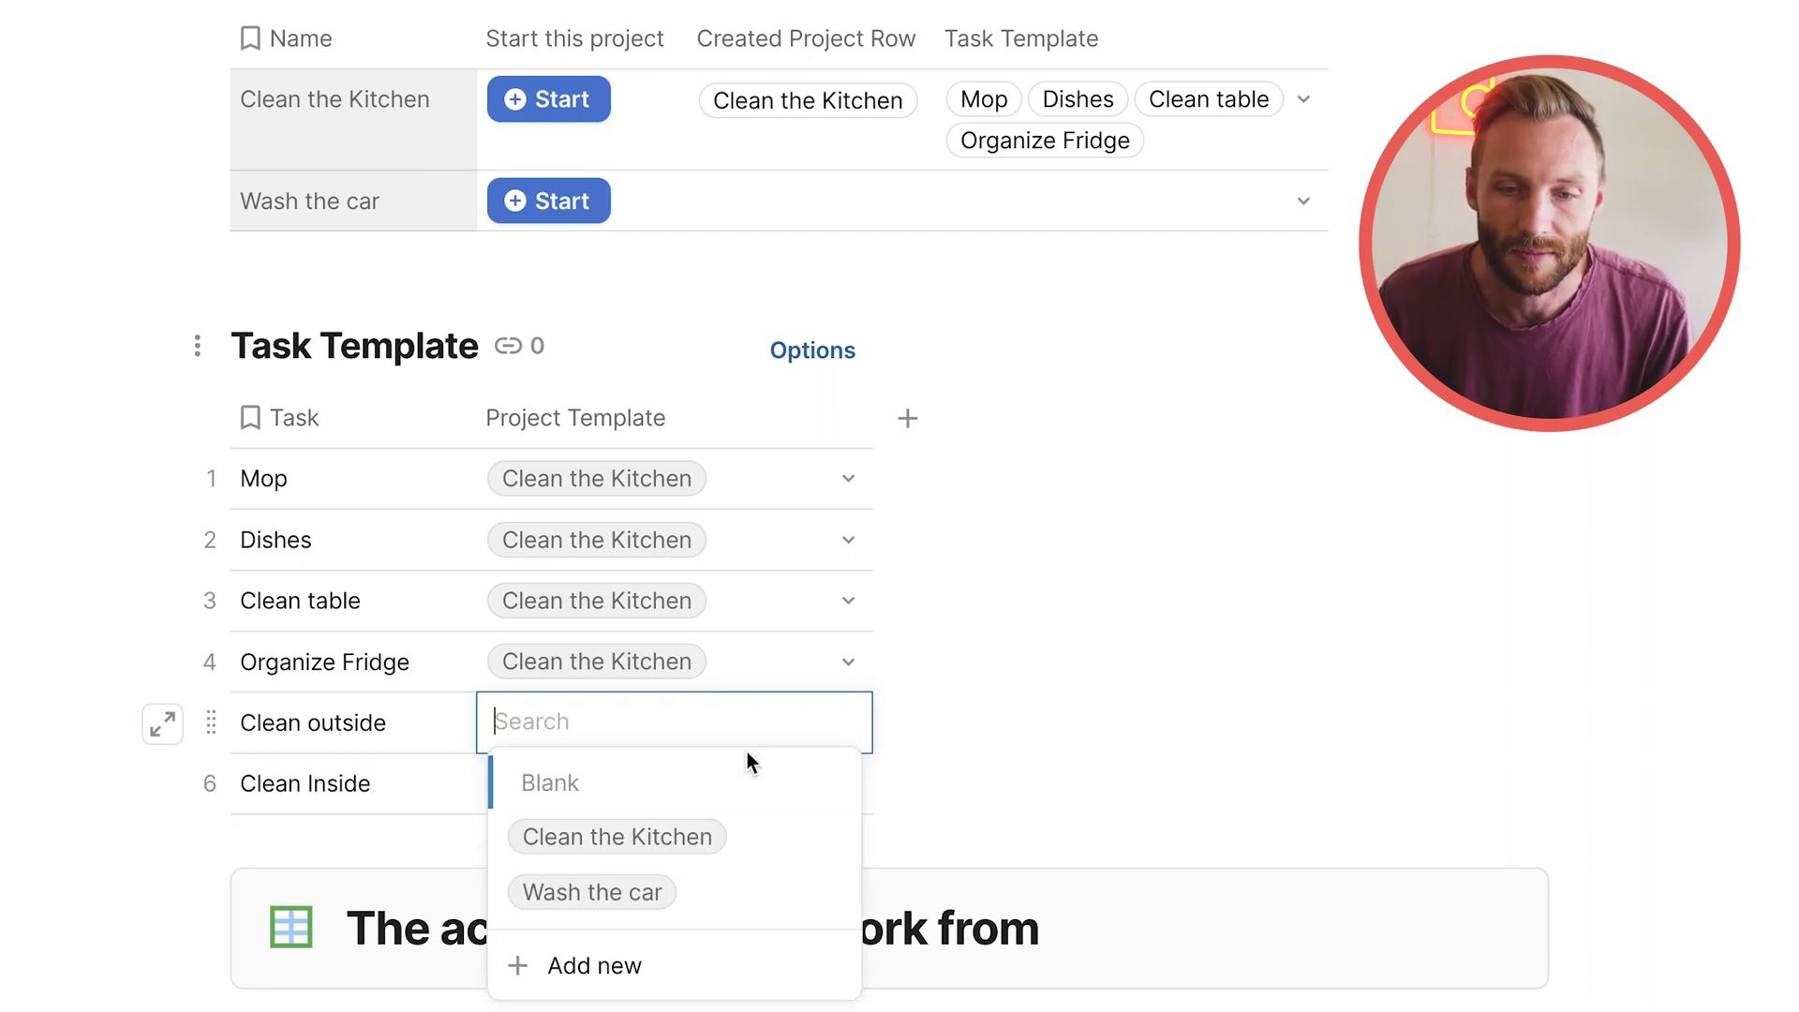
{"action": "left_click", "coordinate": [763, 891]}
{"action": "left_click", "coordinate": [710, 787]}
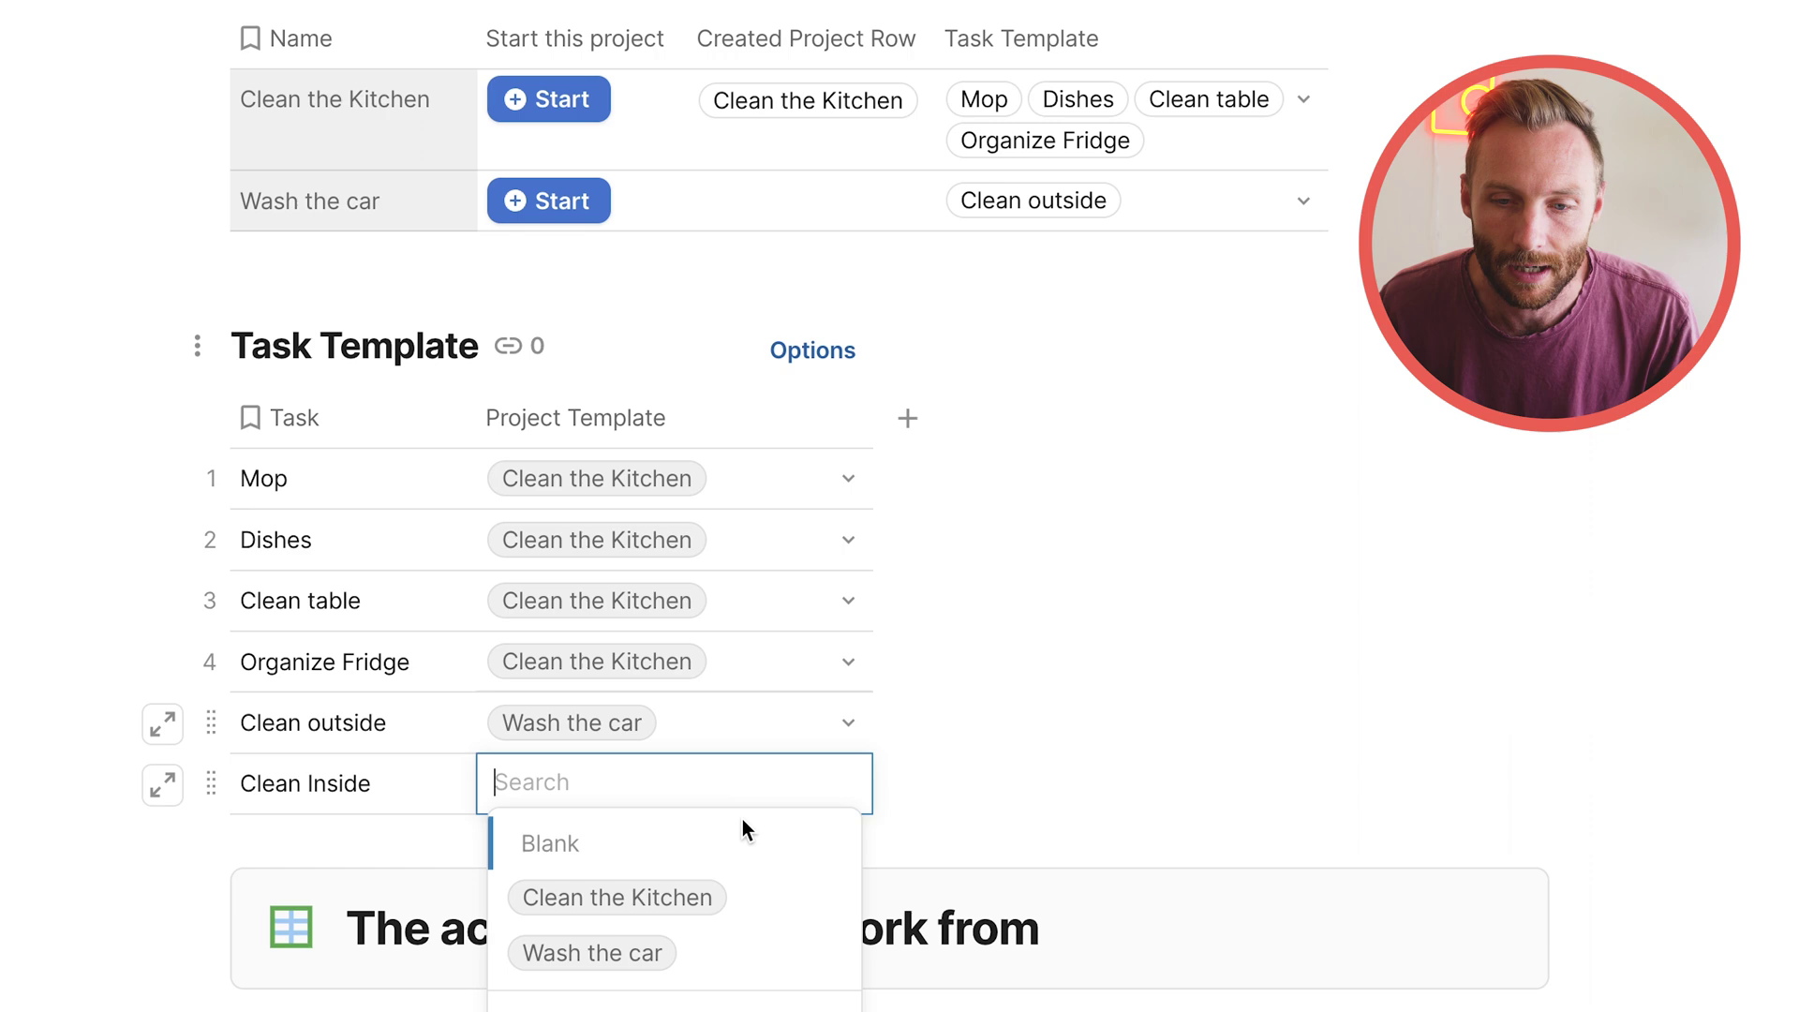
{"action": "left_click", "coordinate": [785, 968]}
{"action": "left_click", "coordinate": [553, 209]}
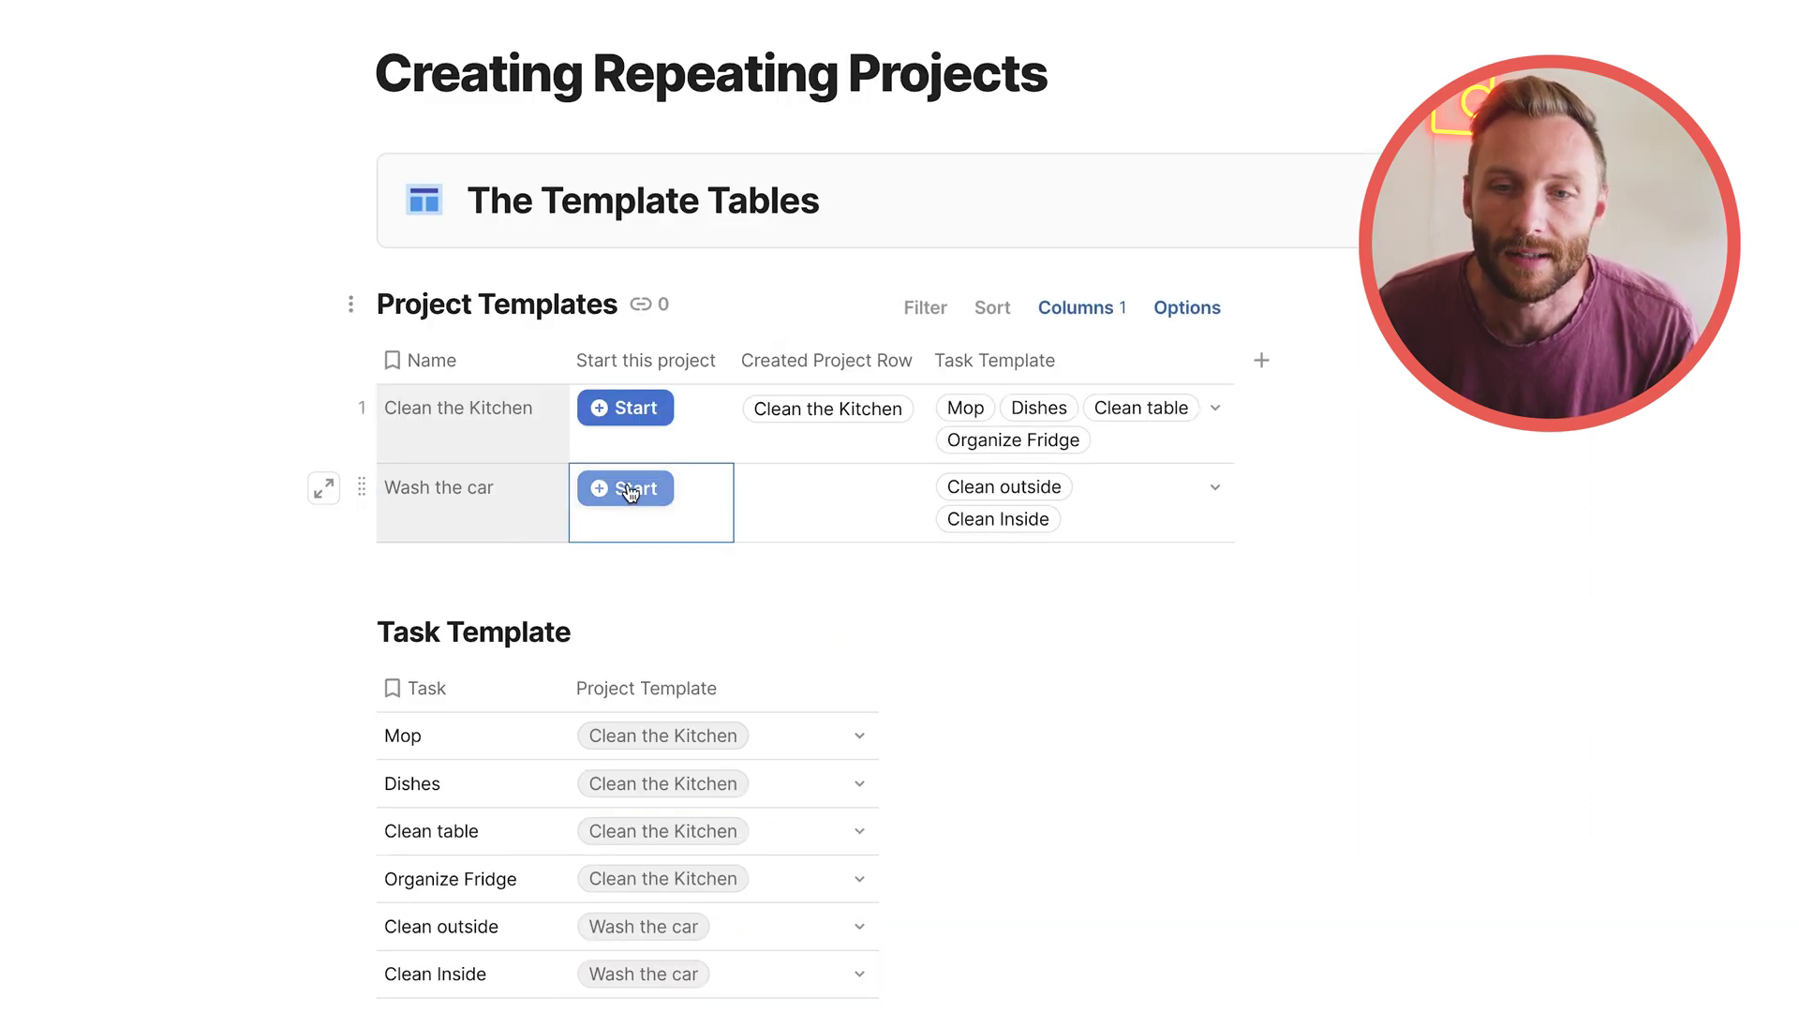
Check the new Wash the car project row with its Clean outside and Clean Inside tasks
{"action": "scroll", "coordinate": [660, 529], "scroll_direction": "down", "scroll_amount": 10}
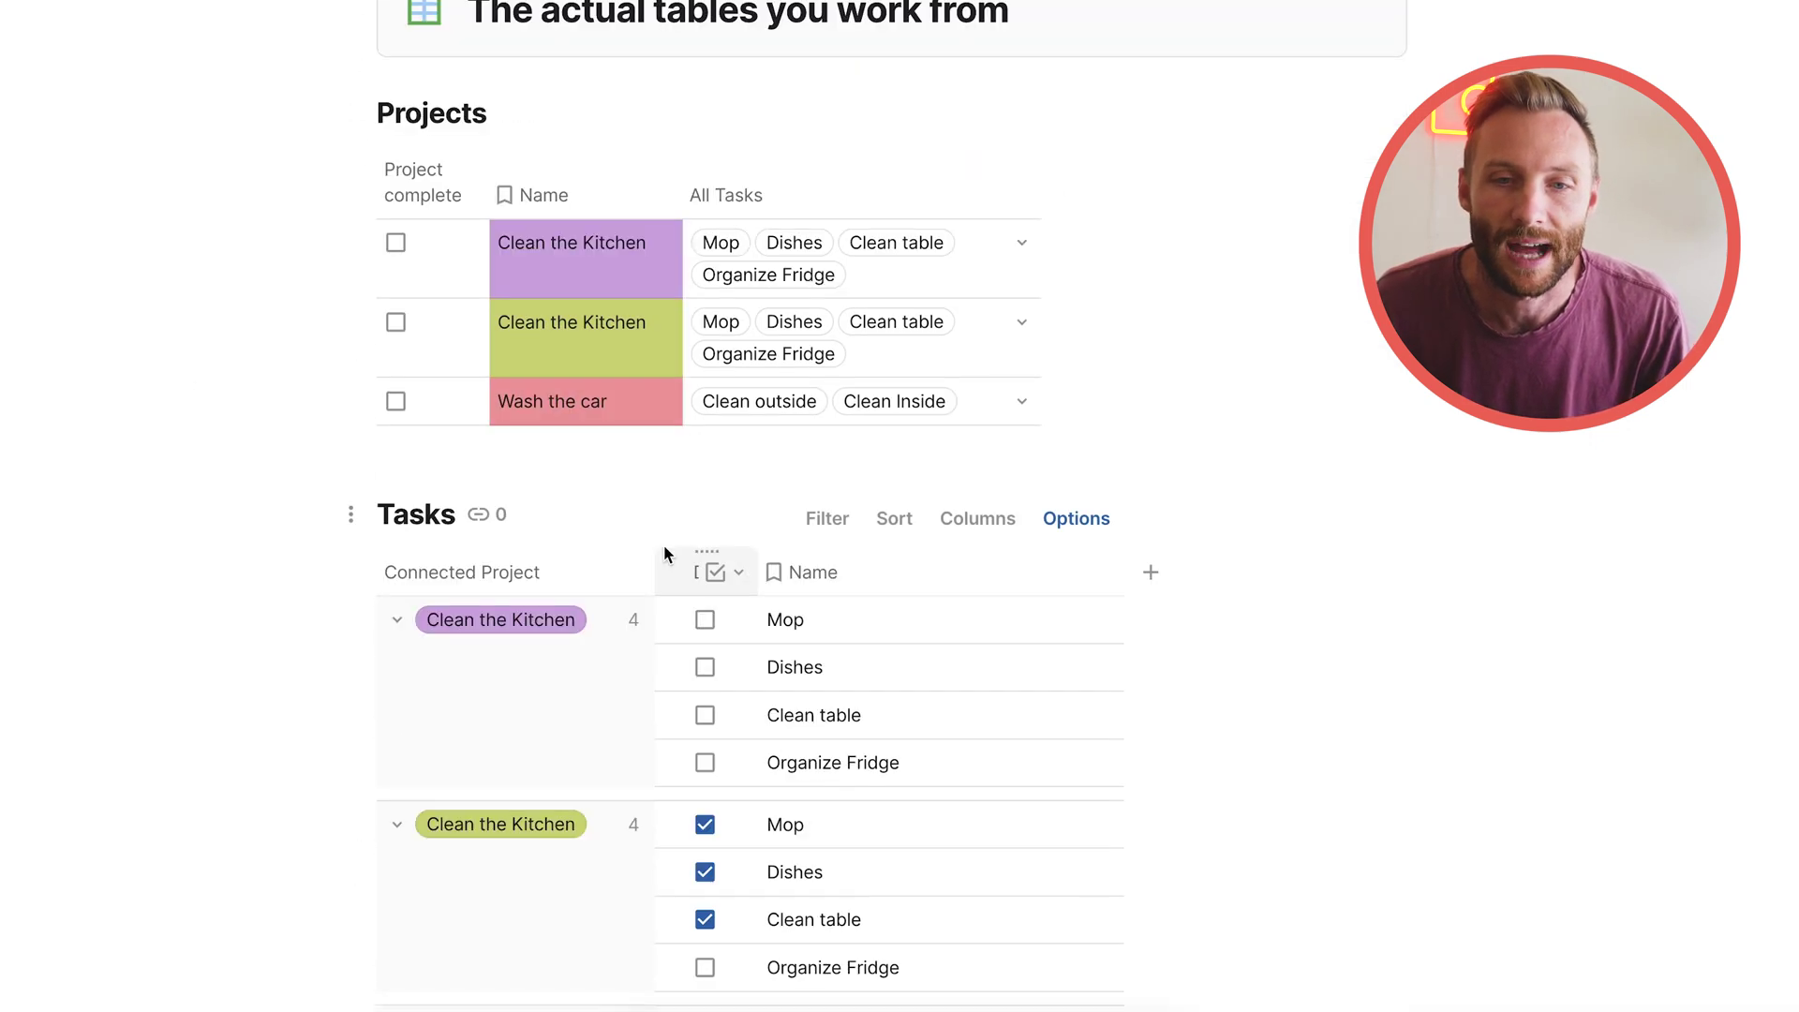
{"action": "left_click_drag", "start_coordinate": [480, 412], "coordinate": [913, 410]}
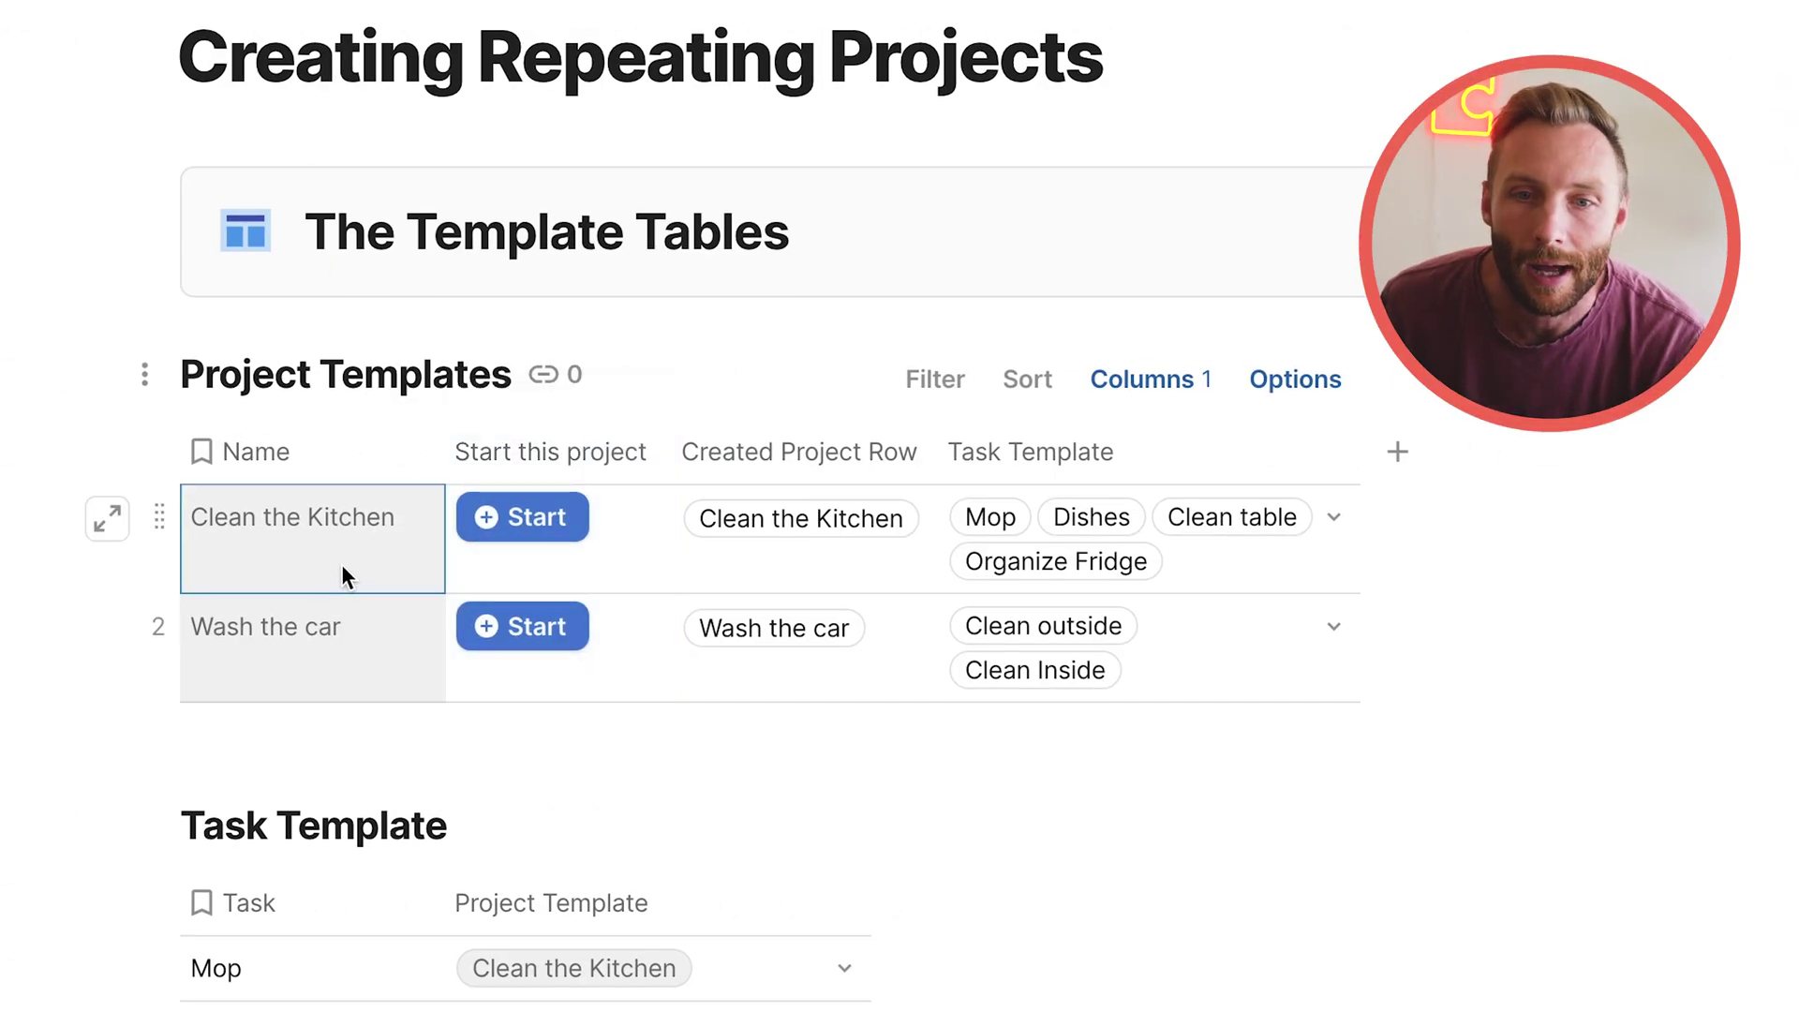
{"action": "left_click", "coordinate": [531, 459]}
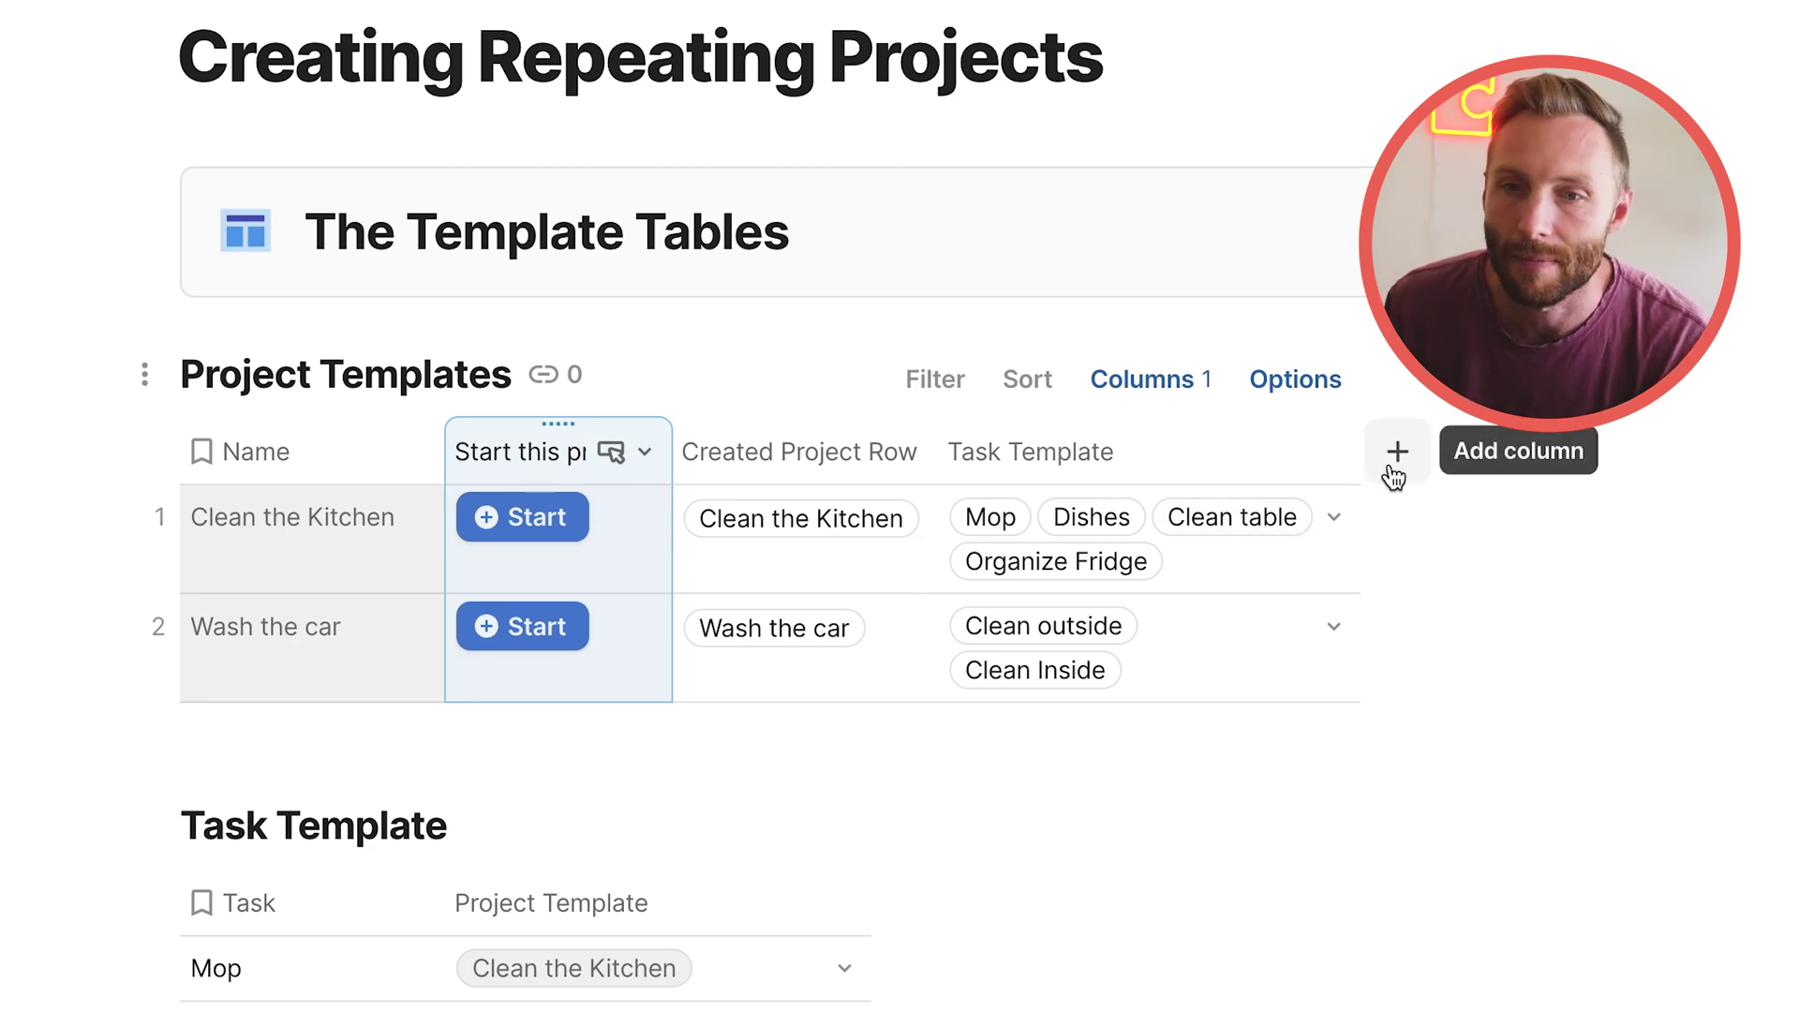
Add Column 5 to Project Templates as a button that adds a row to Projects
{"action": "left_click", "coordinate": [1050, 144]}
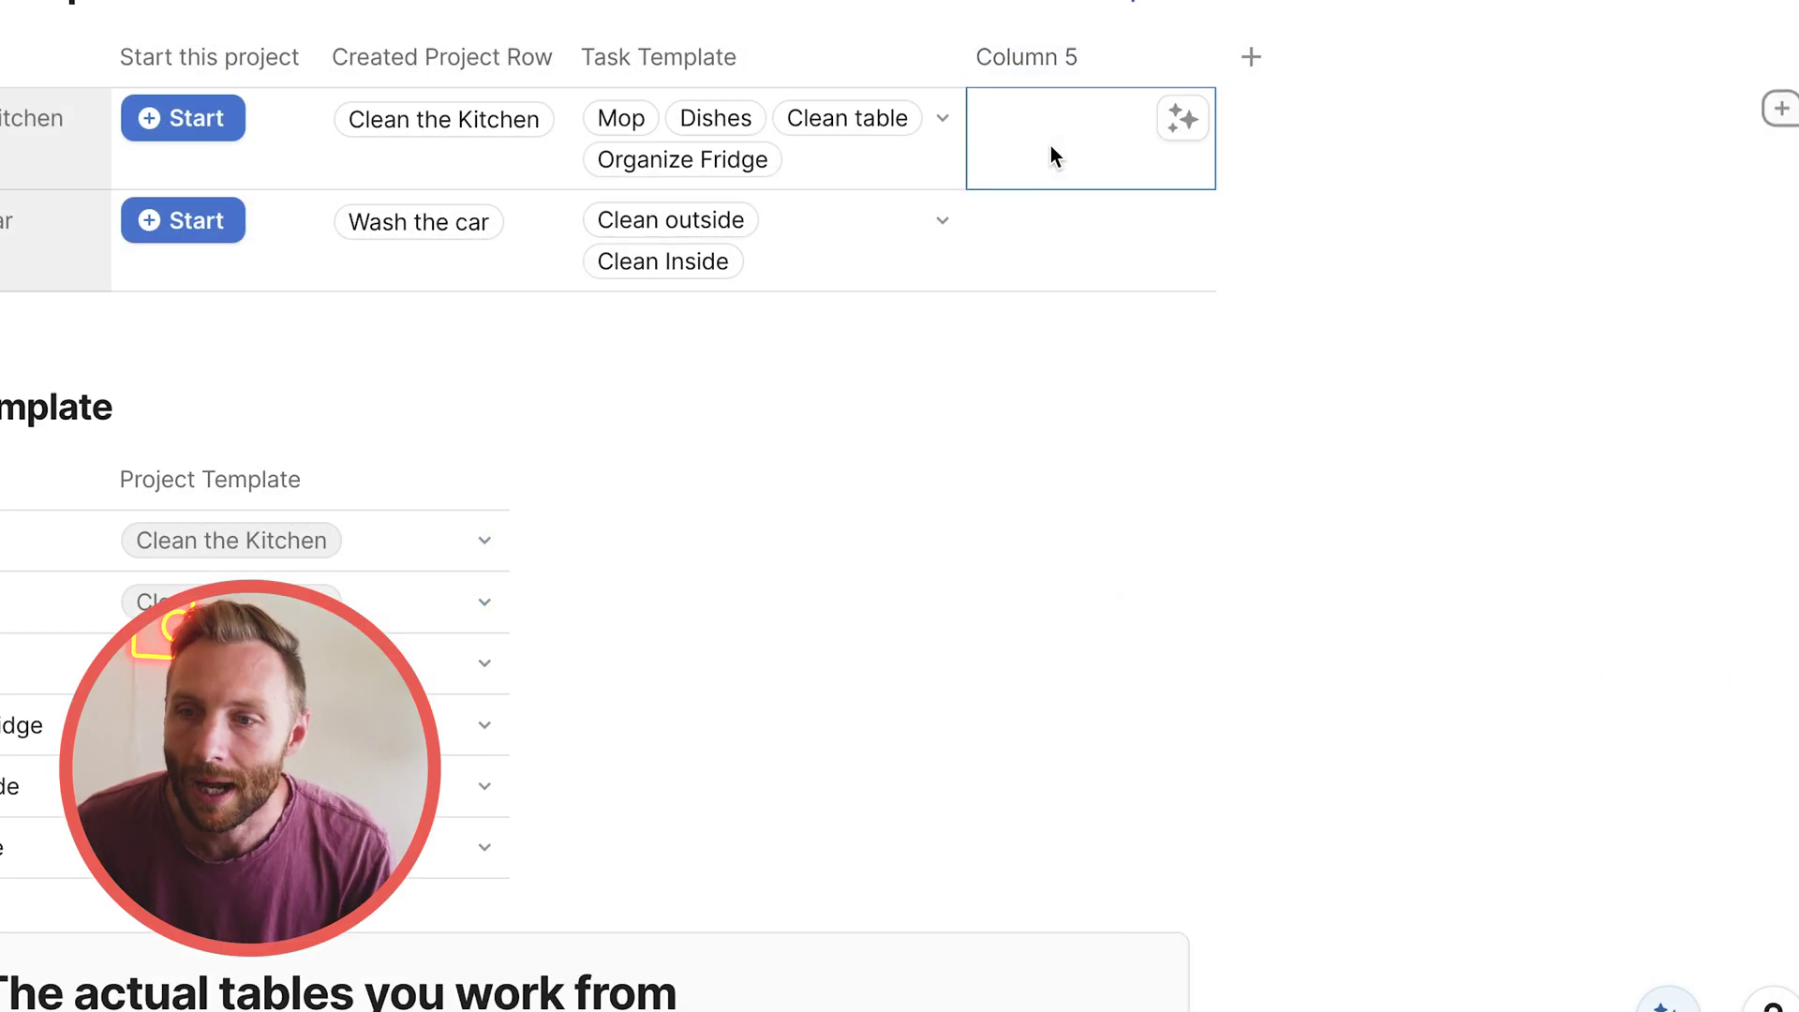
{"action": "left_click", "coordinate": [1188, 62]}
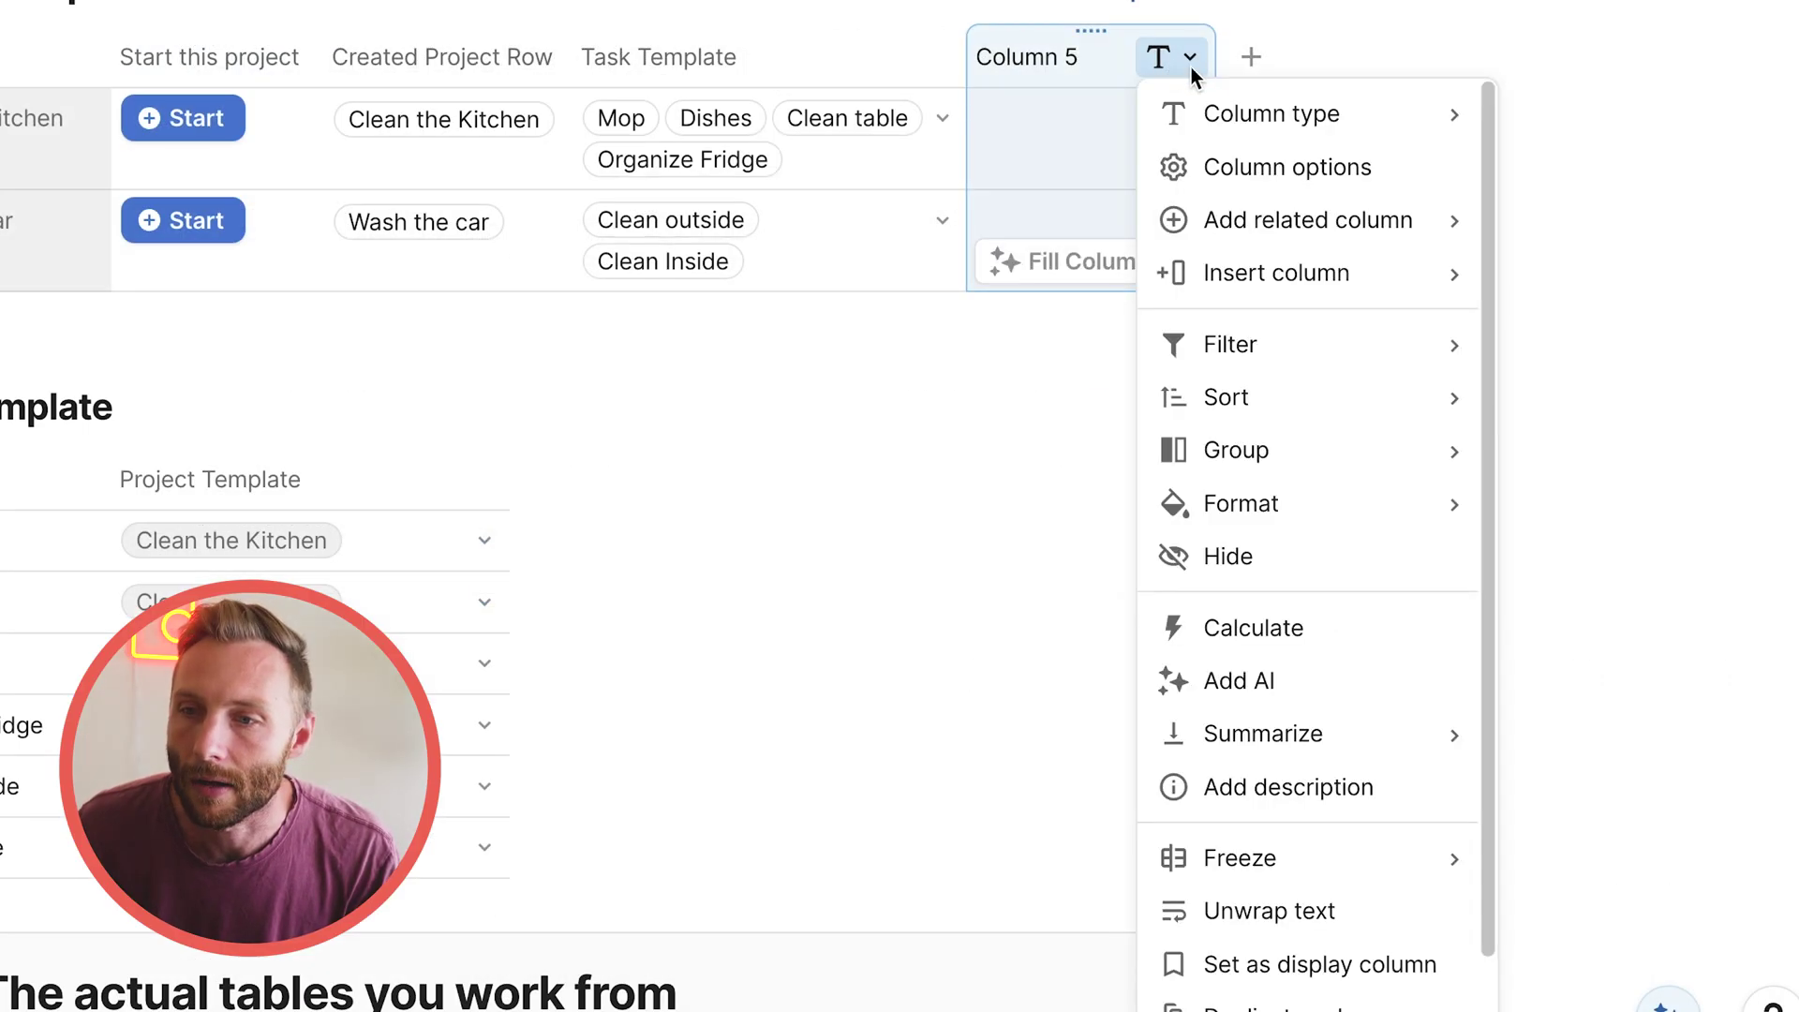
{"action": "mouse_move", "coordinate": [1212, 112]}
{"action": "left_click", "coordinate": [977, 761]}
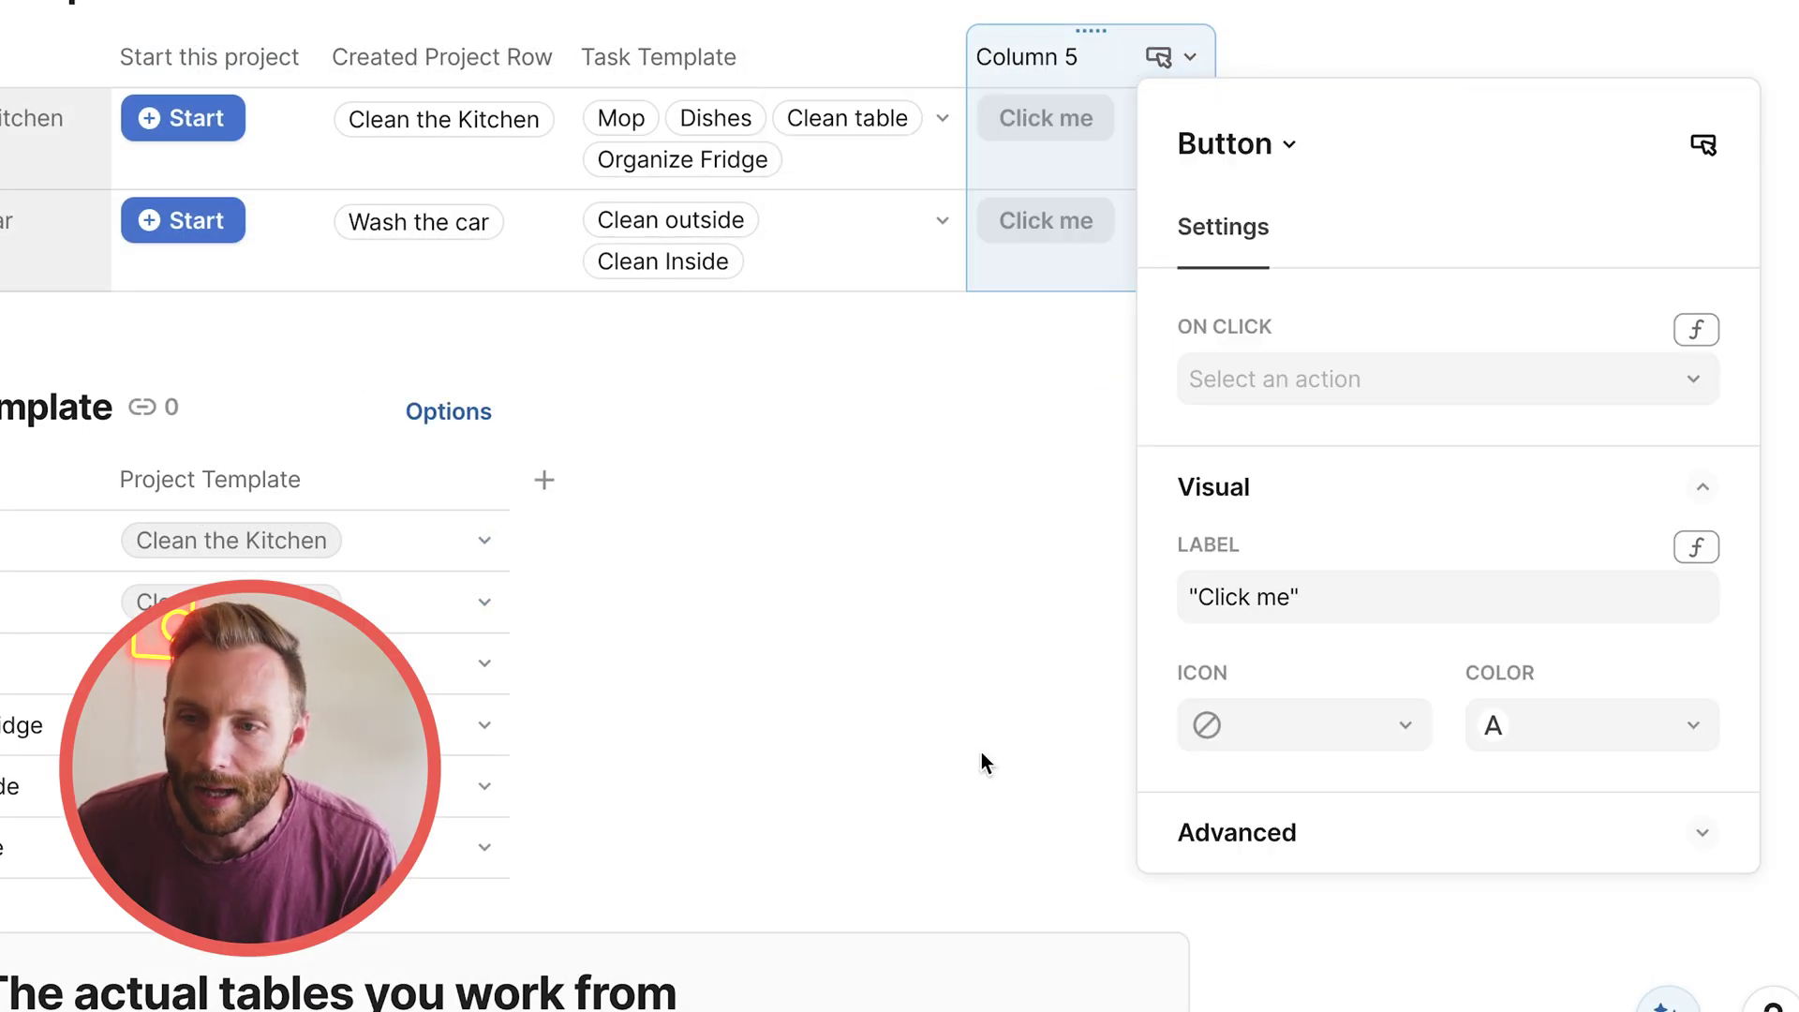
{"action": "left_click", "coordinate": [1360, 877]}
{"action": "scroll", "coordinate": [1377, 312], "scroll_direction": "down", "scroll_amount": 1}
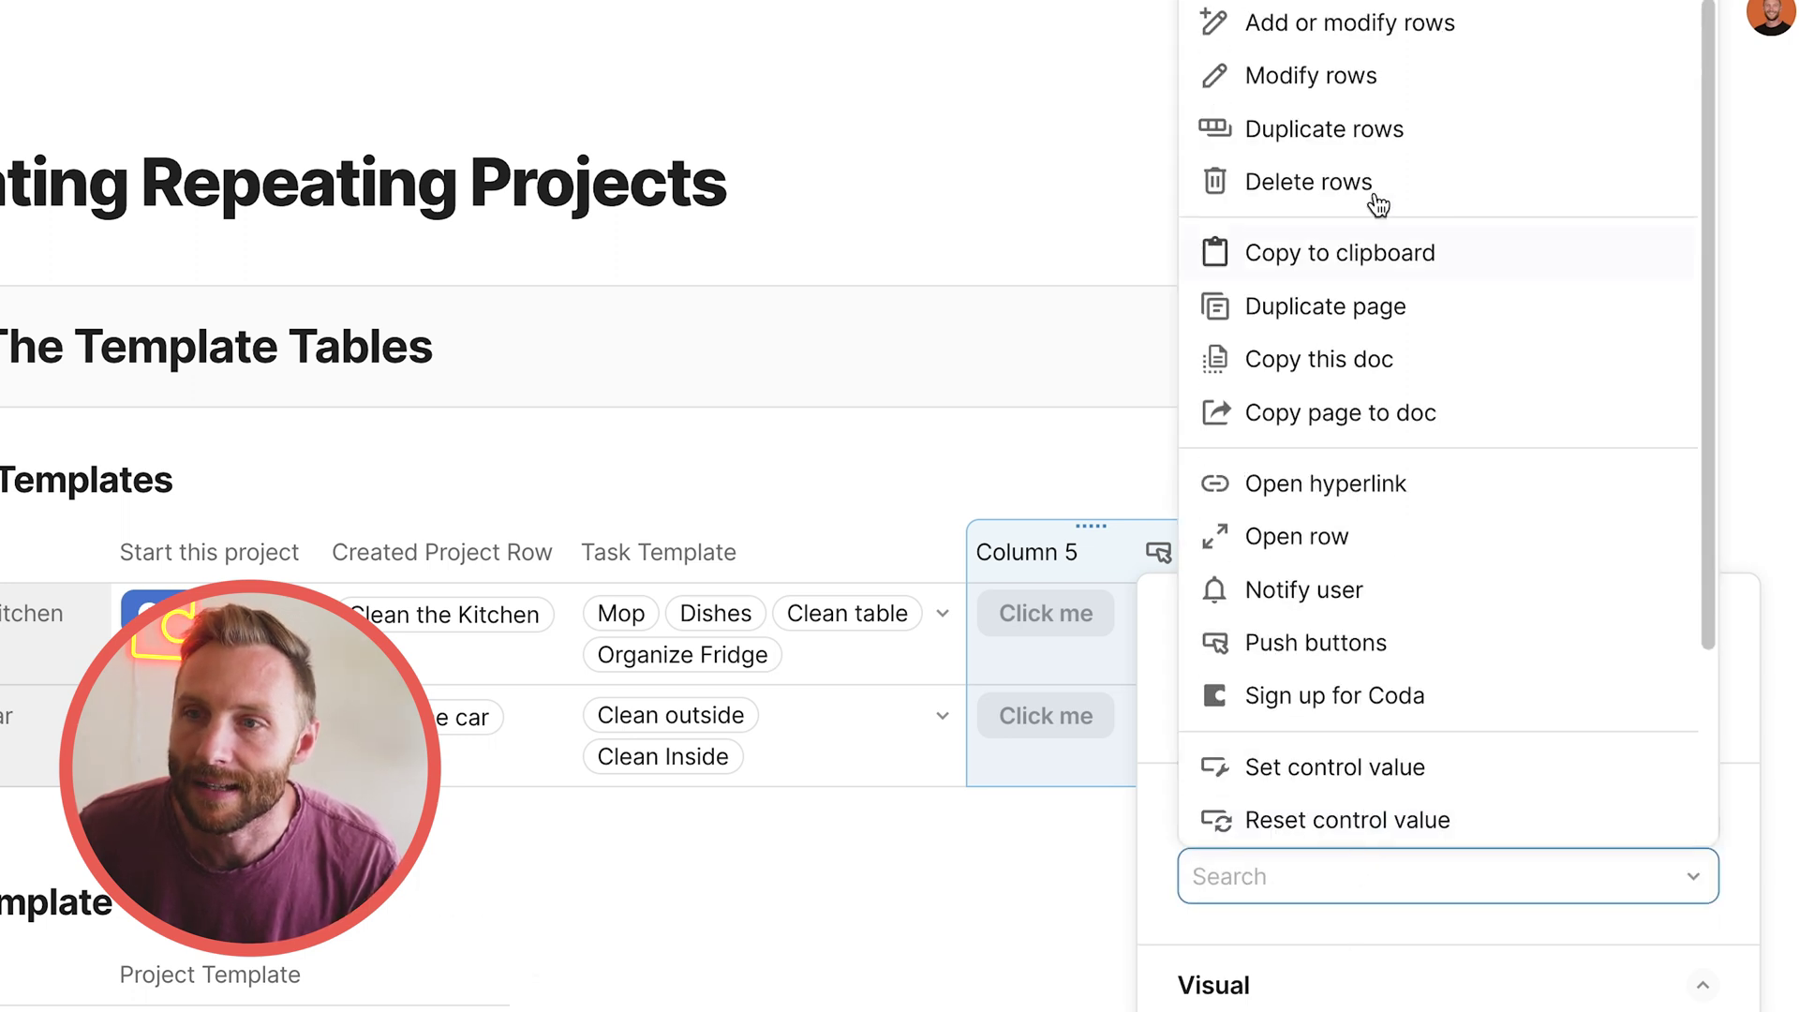
{"action": "scroll", "coordinate": [1365, 450], "scroll_direction": "up", "scroll_amount": 1}
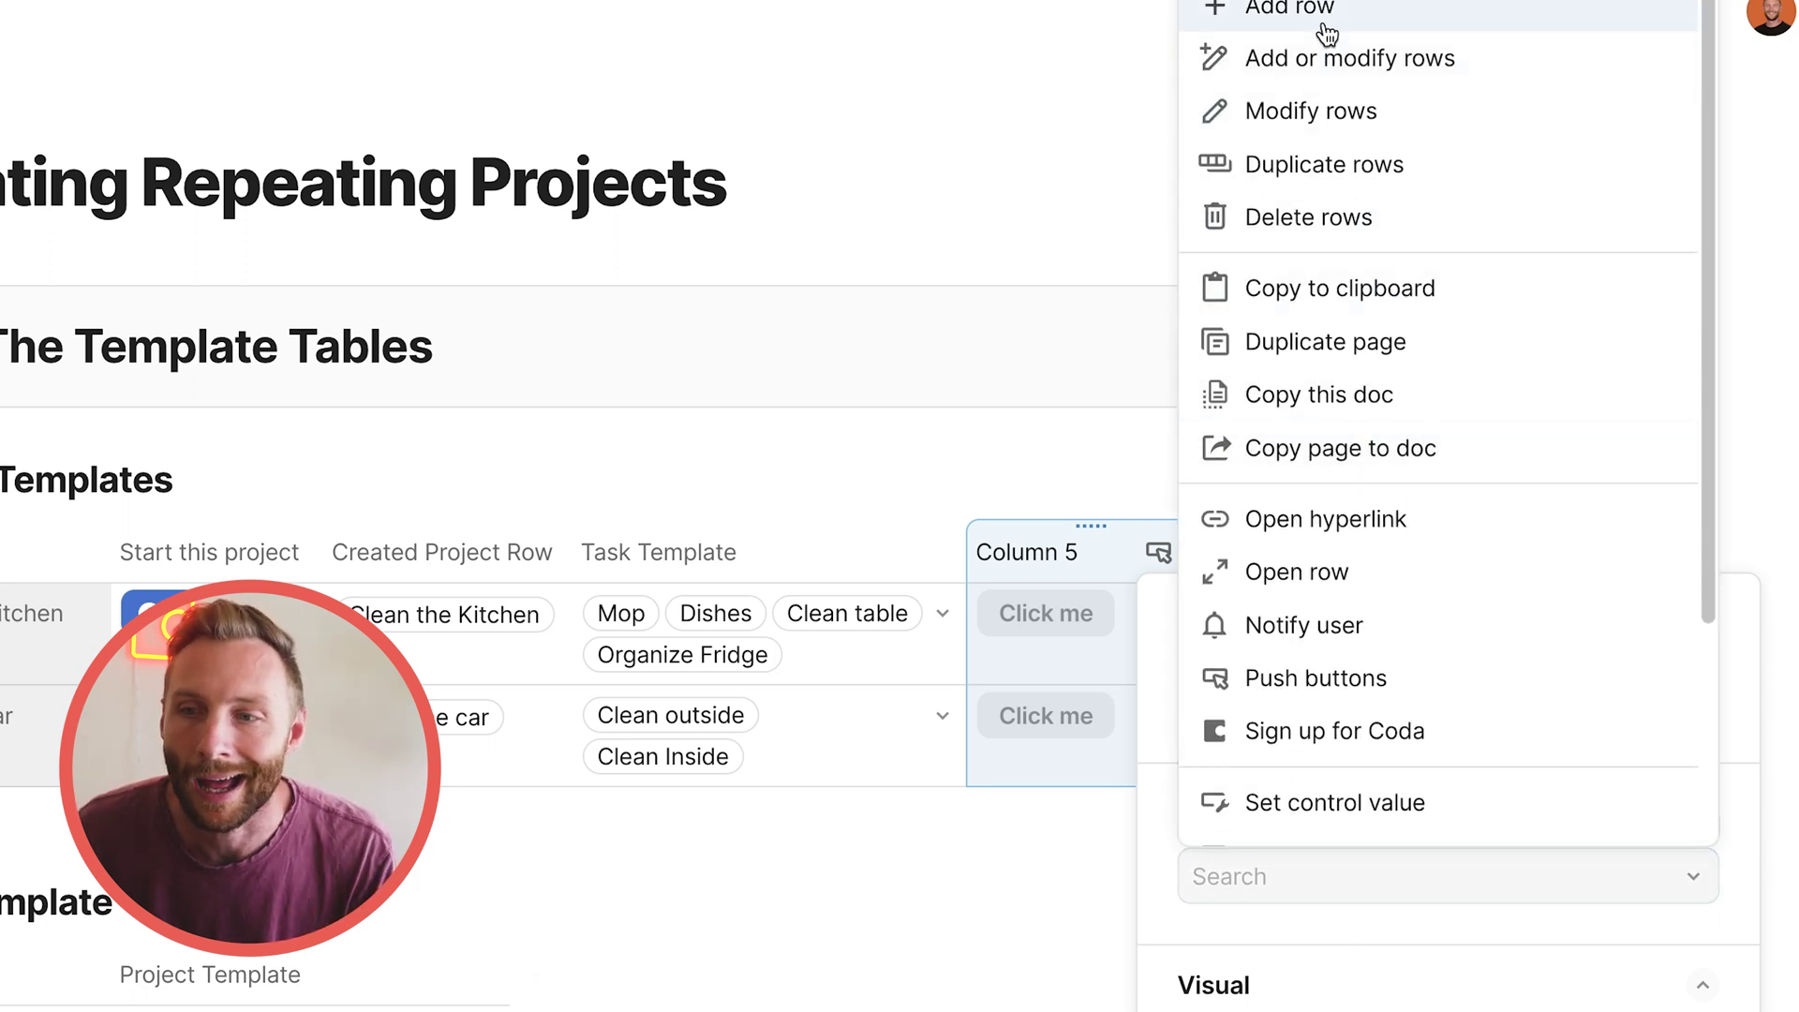
{"action": "left_click", "coordinate": [1218, 15]}
{"action": "left_click", "coordinate": [1361, 506]}
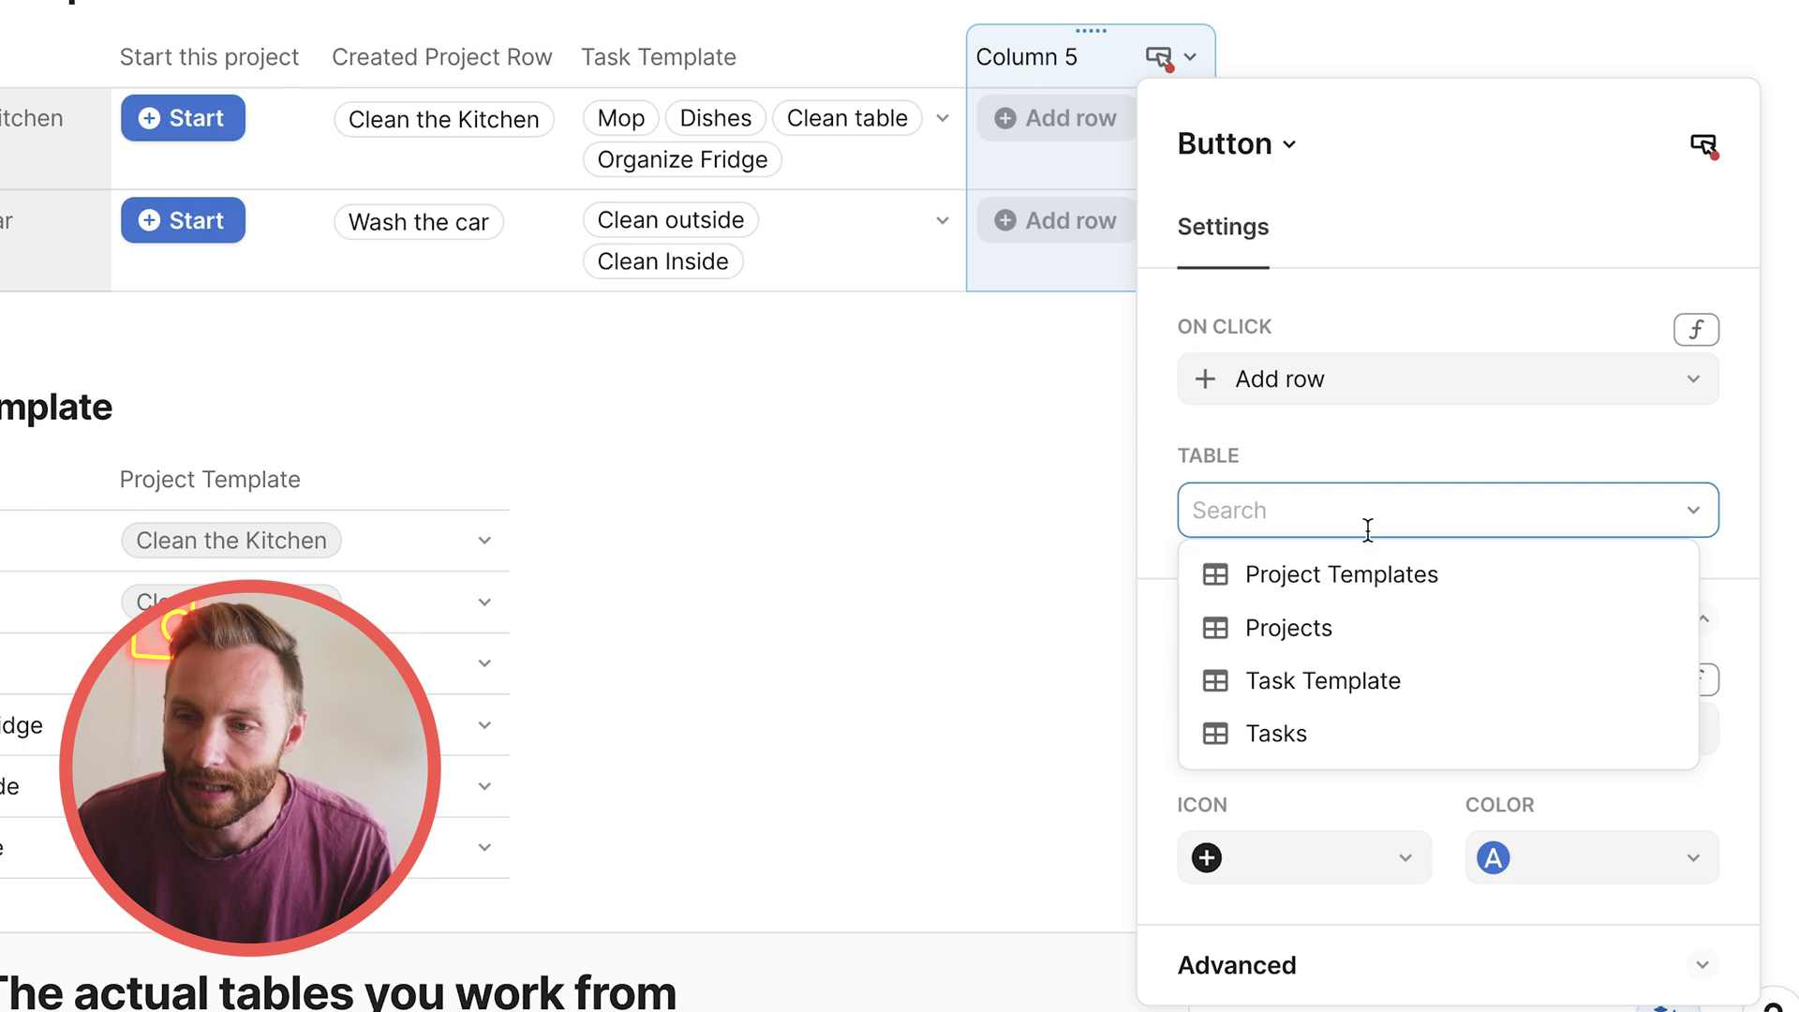
{"action": "left_click", "coordinate": [1368, 627]}
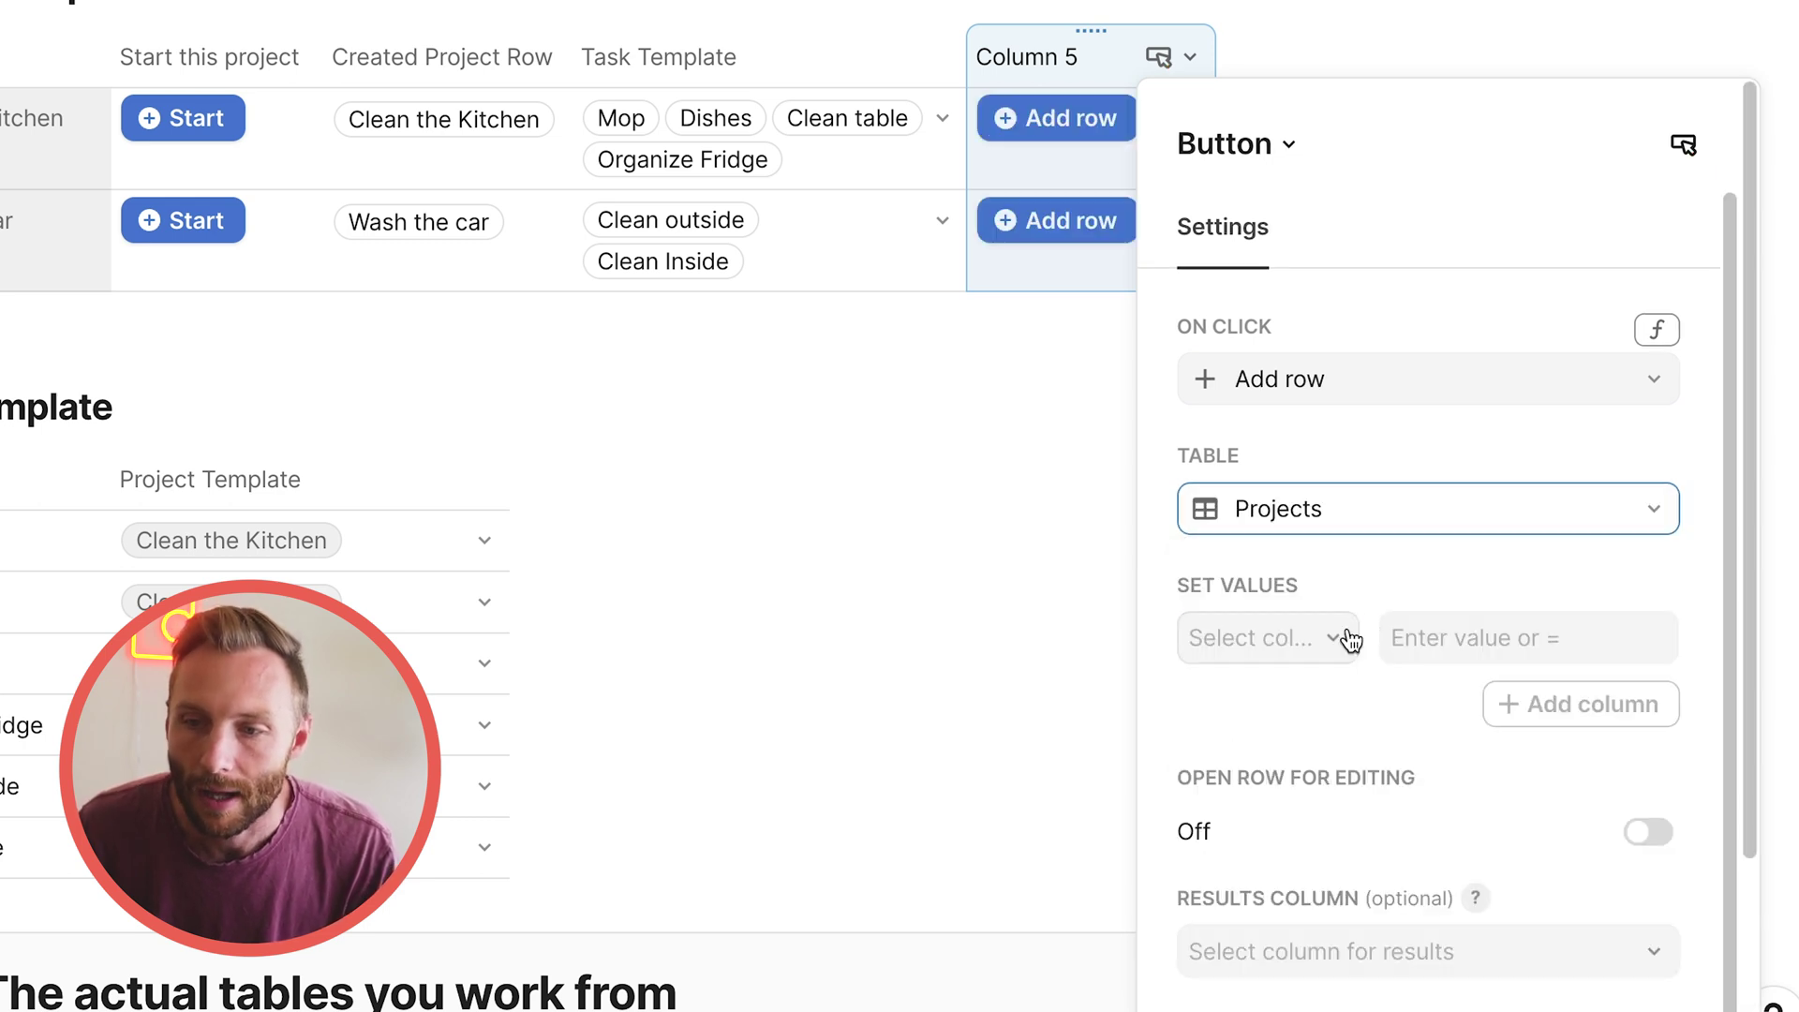
Set the new row's Name to thisRow.Name and store results in a new Added rows column
{"action": "left_click", "coordinate": [1350, 640]}
{"action": "left_click", "coordinate": [1229, 694]}
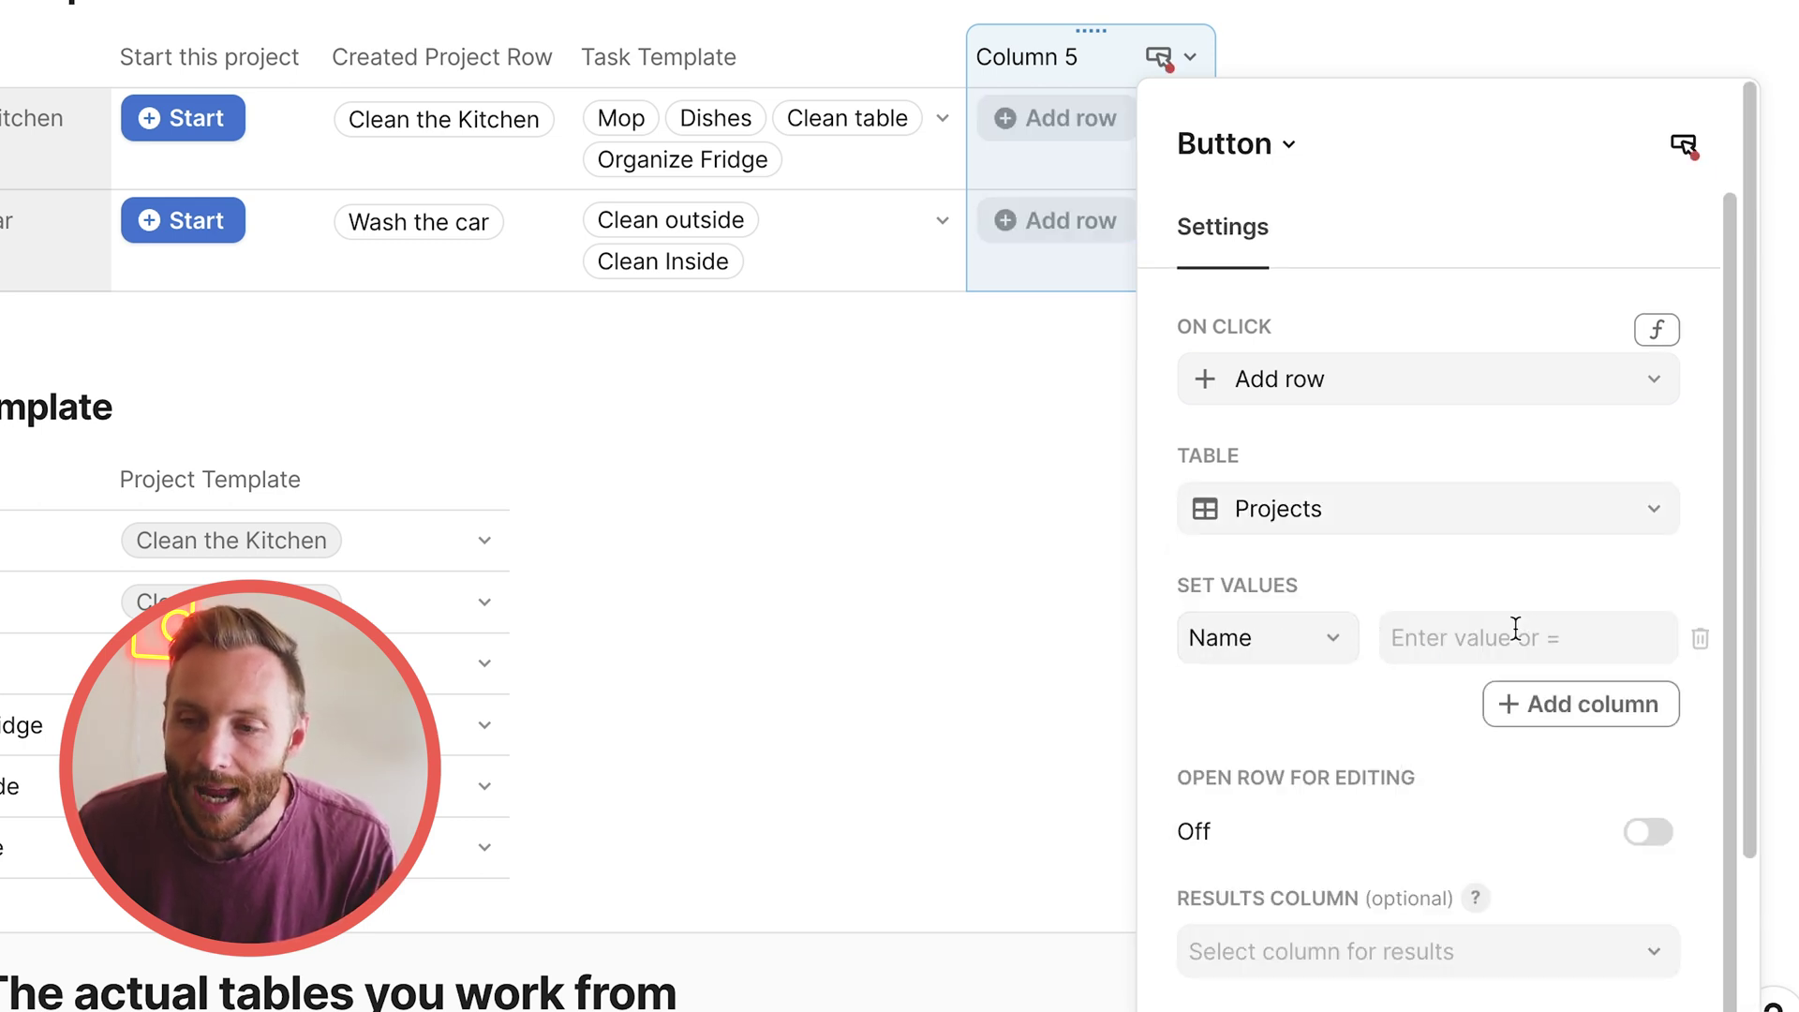
{"action": "left_click", "coordinate": [1513, 628]}
{"action": "type", "text": "=\"\""}
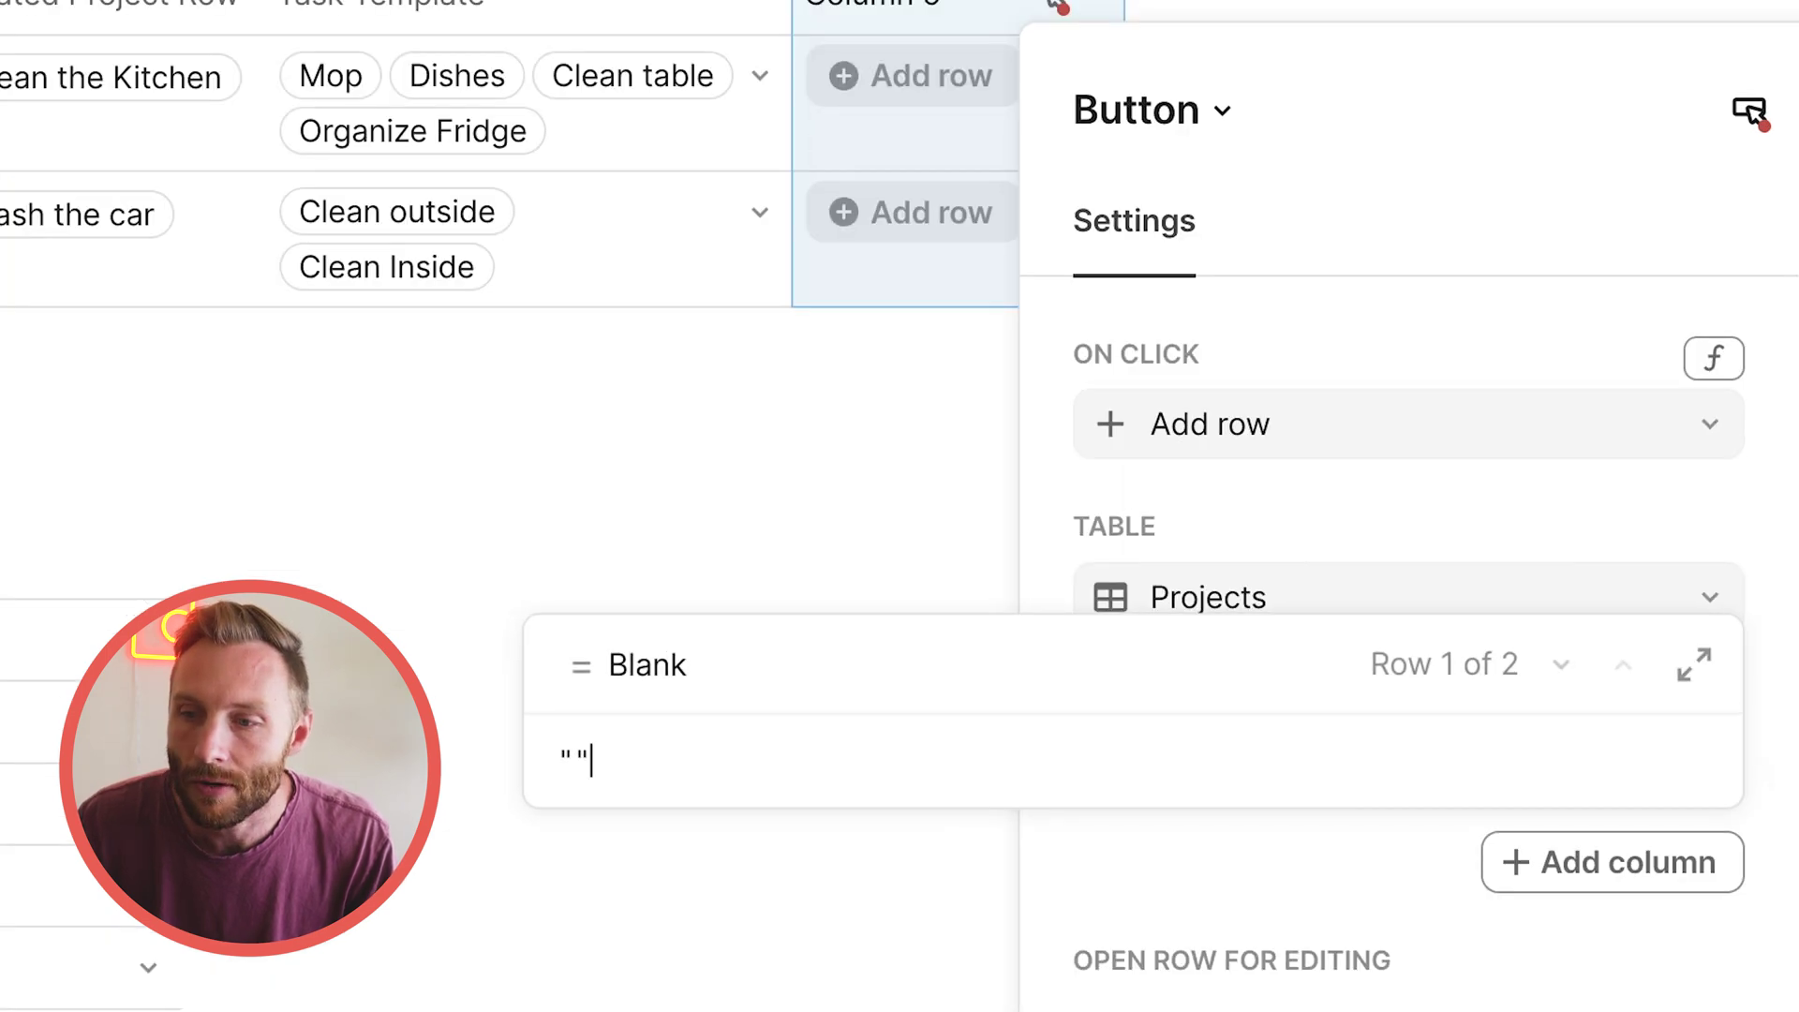
{"action": "key", "text": "BackSpace"}
{"action": "key", "text": "BackSpace"}
{"action": "type", "text": "thisrow.name"}
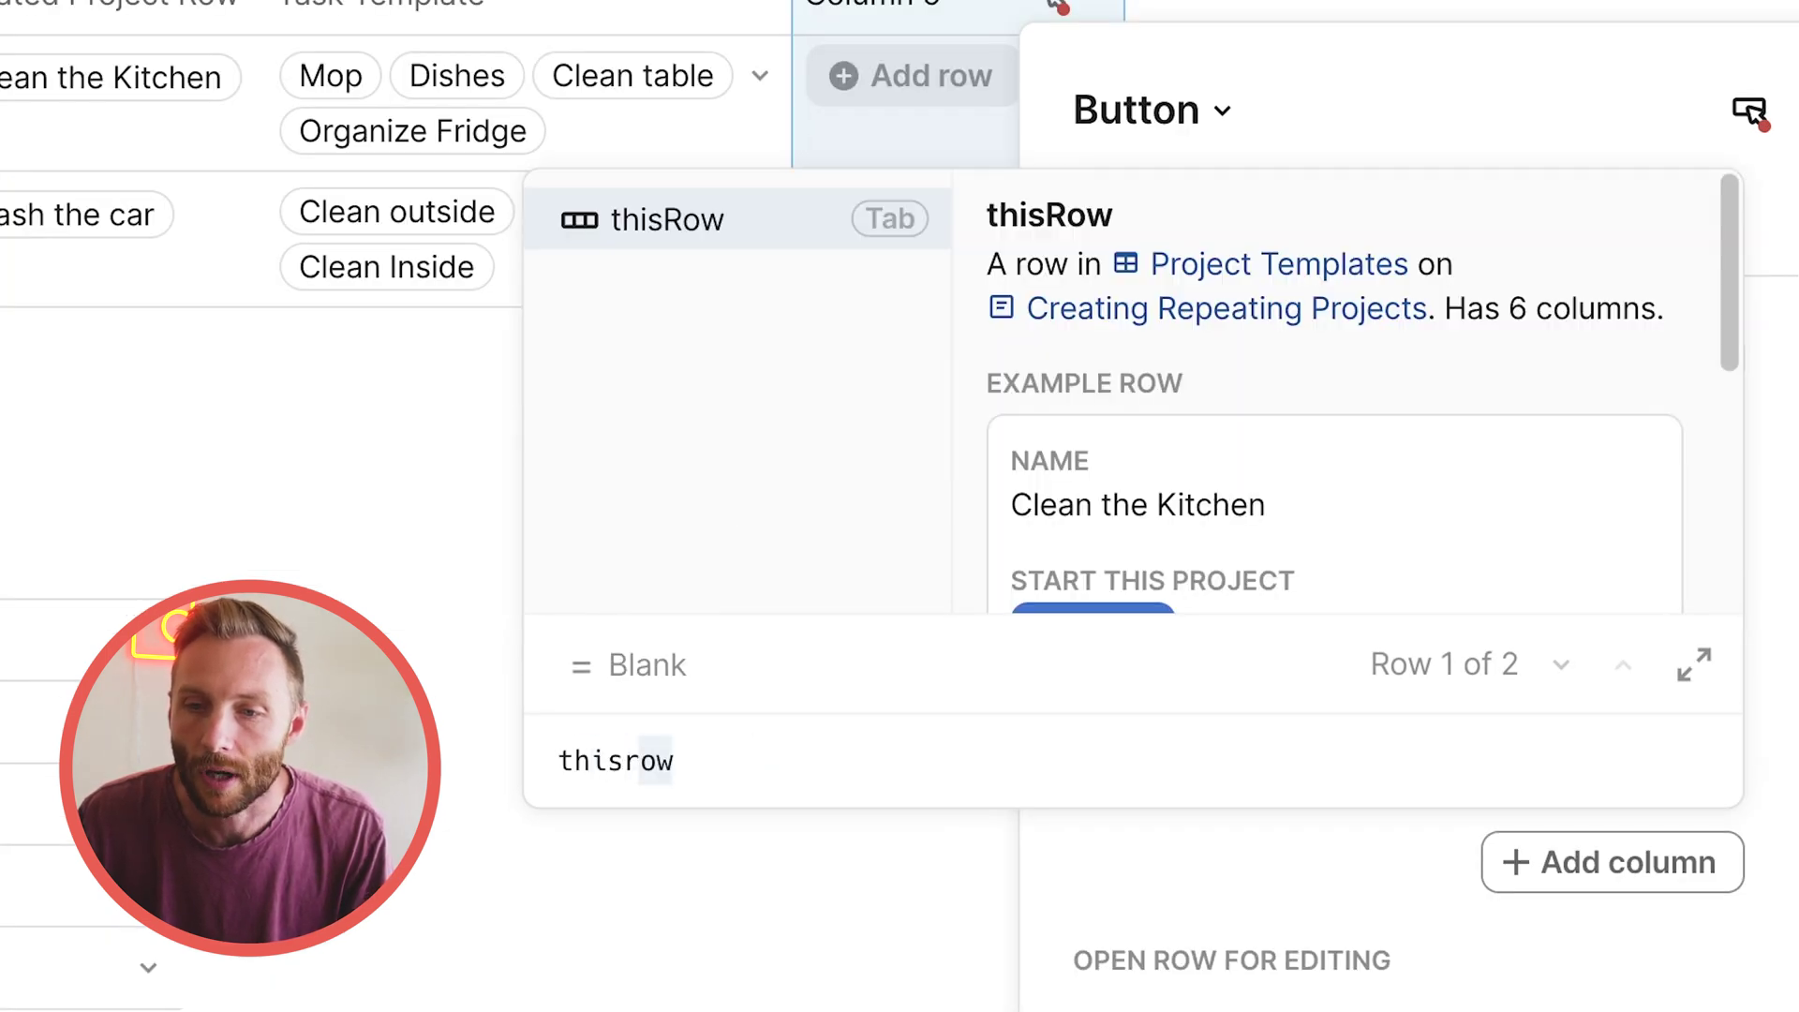
{"action": "key", "text": "Tab"}
{"action": "key", "text": "Return"}
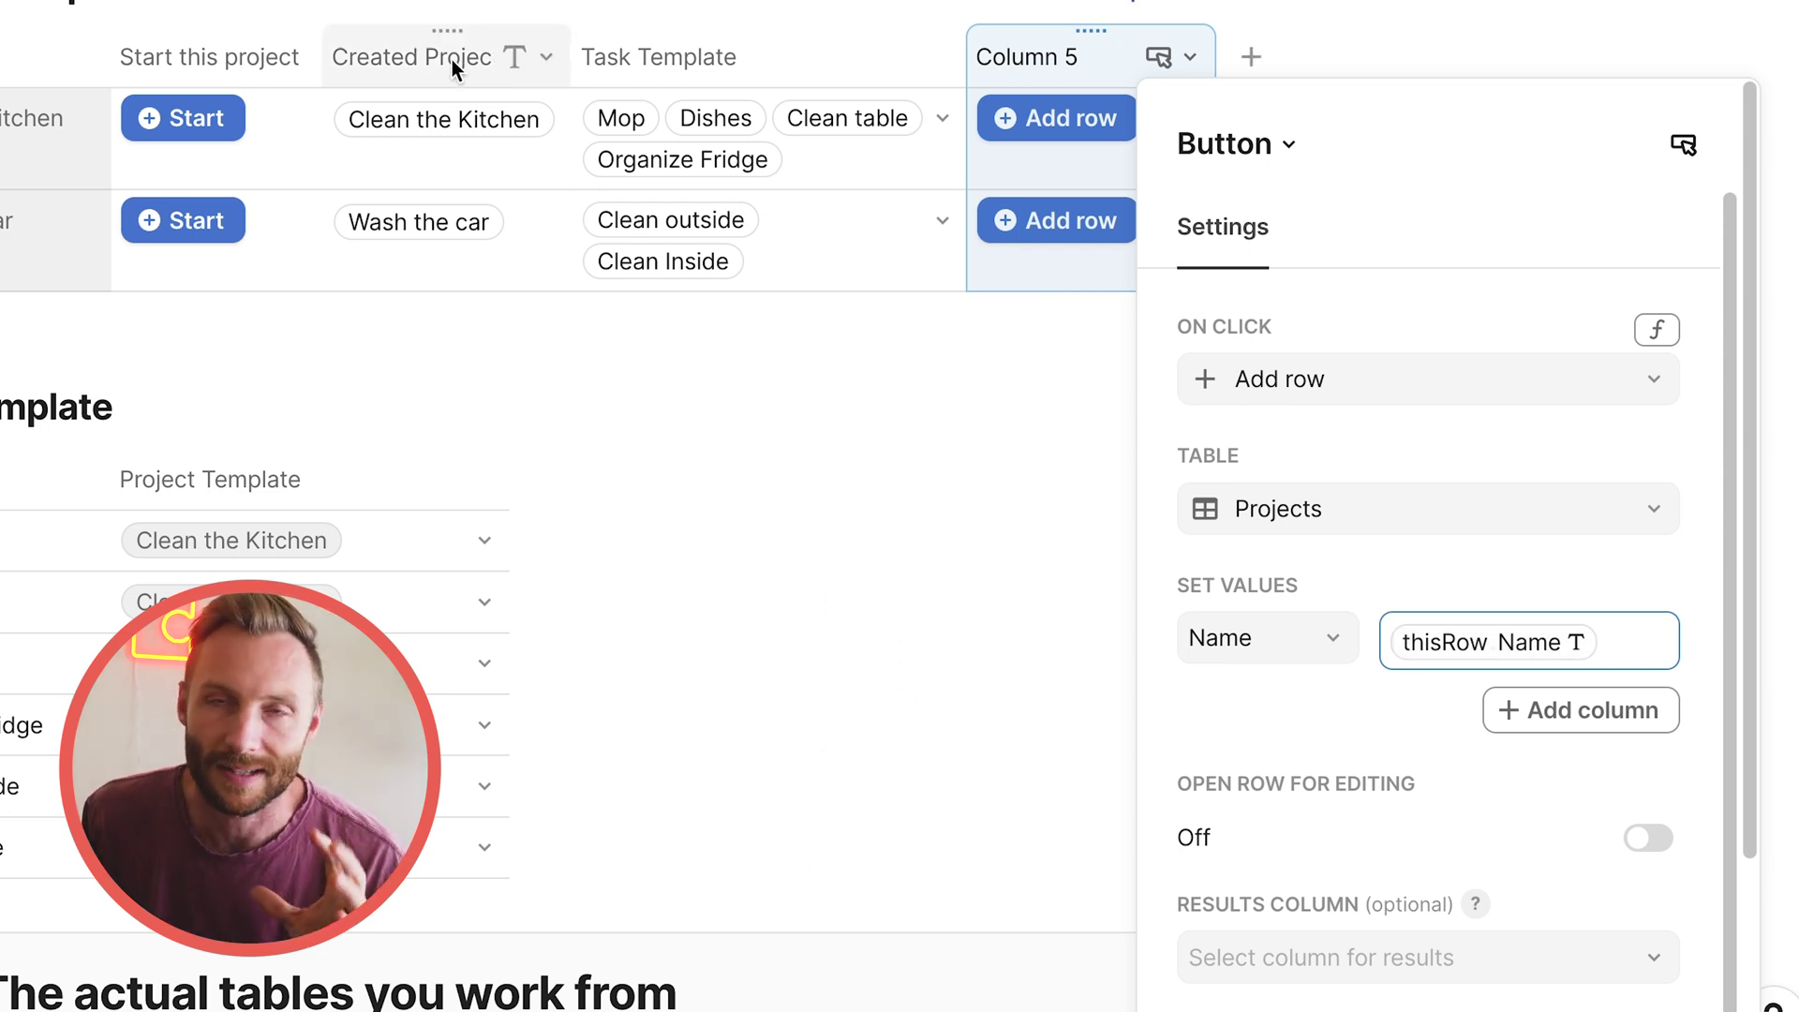
{"action": "scroll", "coordinate": [546, 201], "scroll_direction": "down", "scroll_amount": 2}
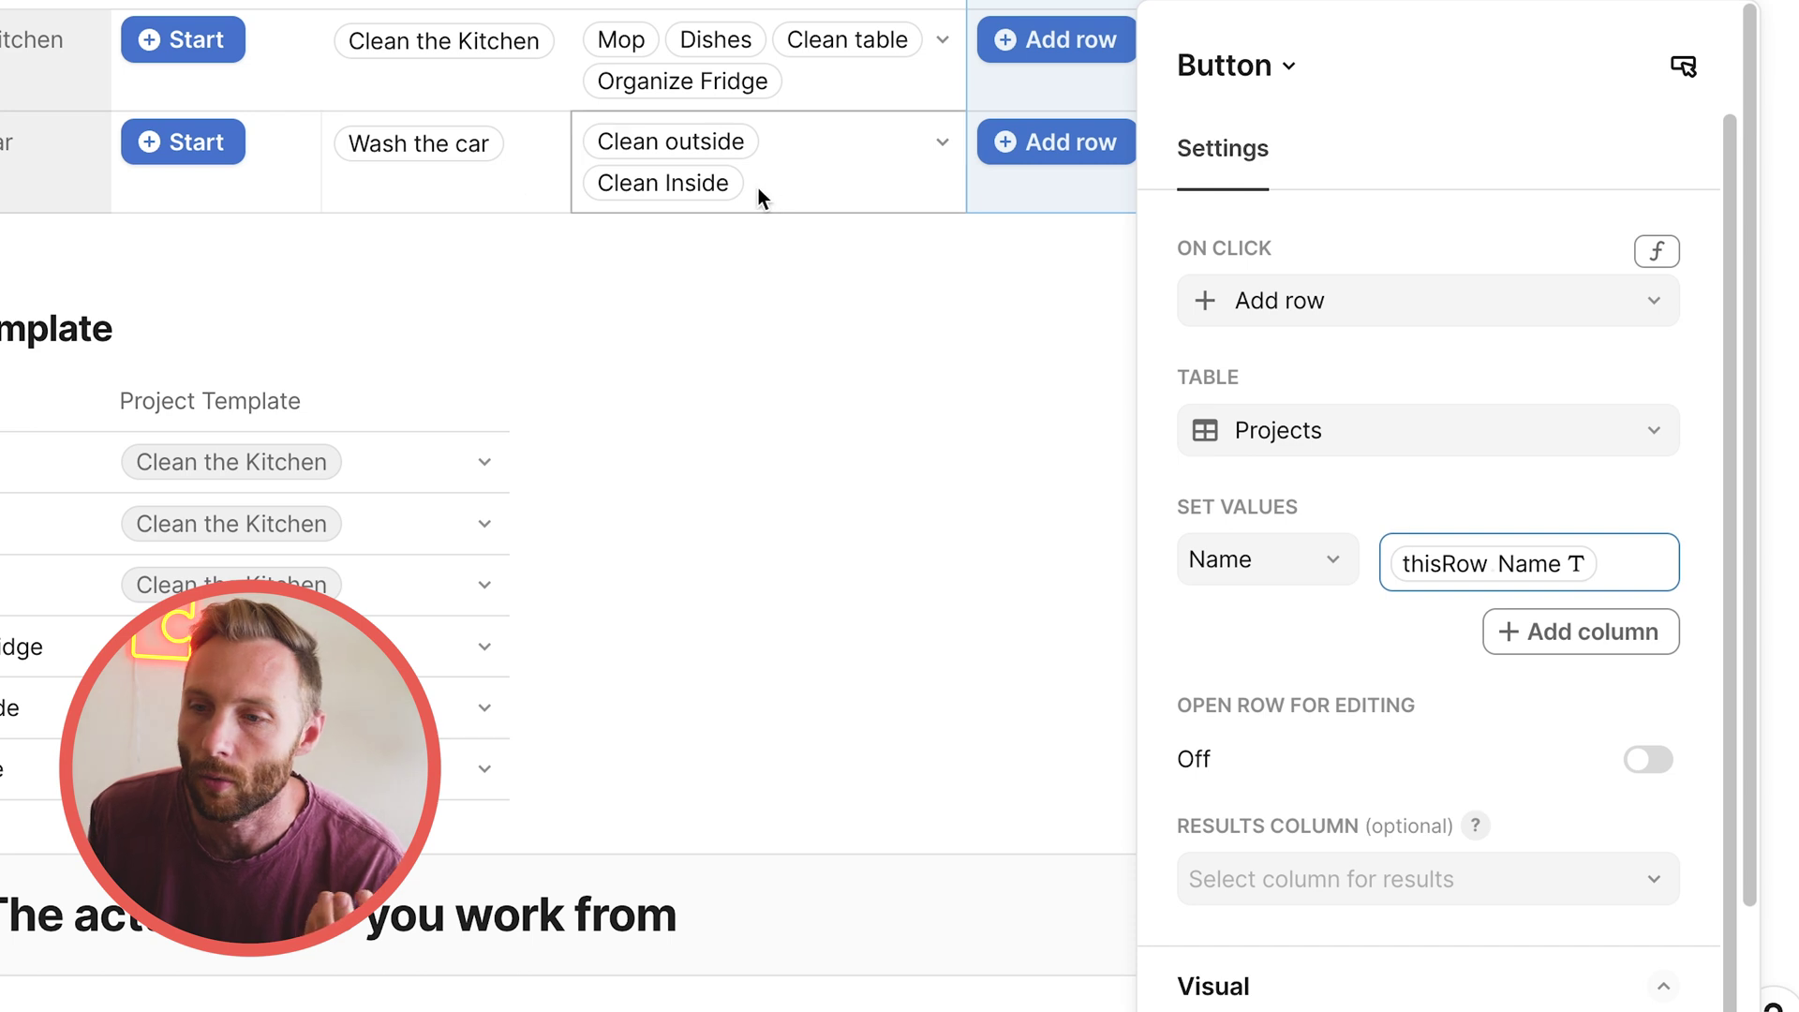
{"action": "left_click", "coordinate": [1511, 876]}
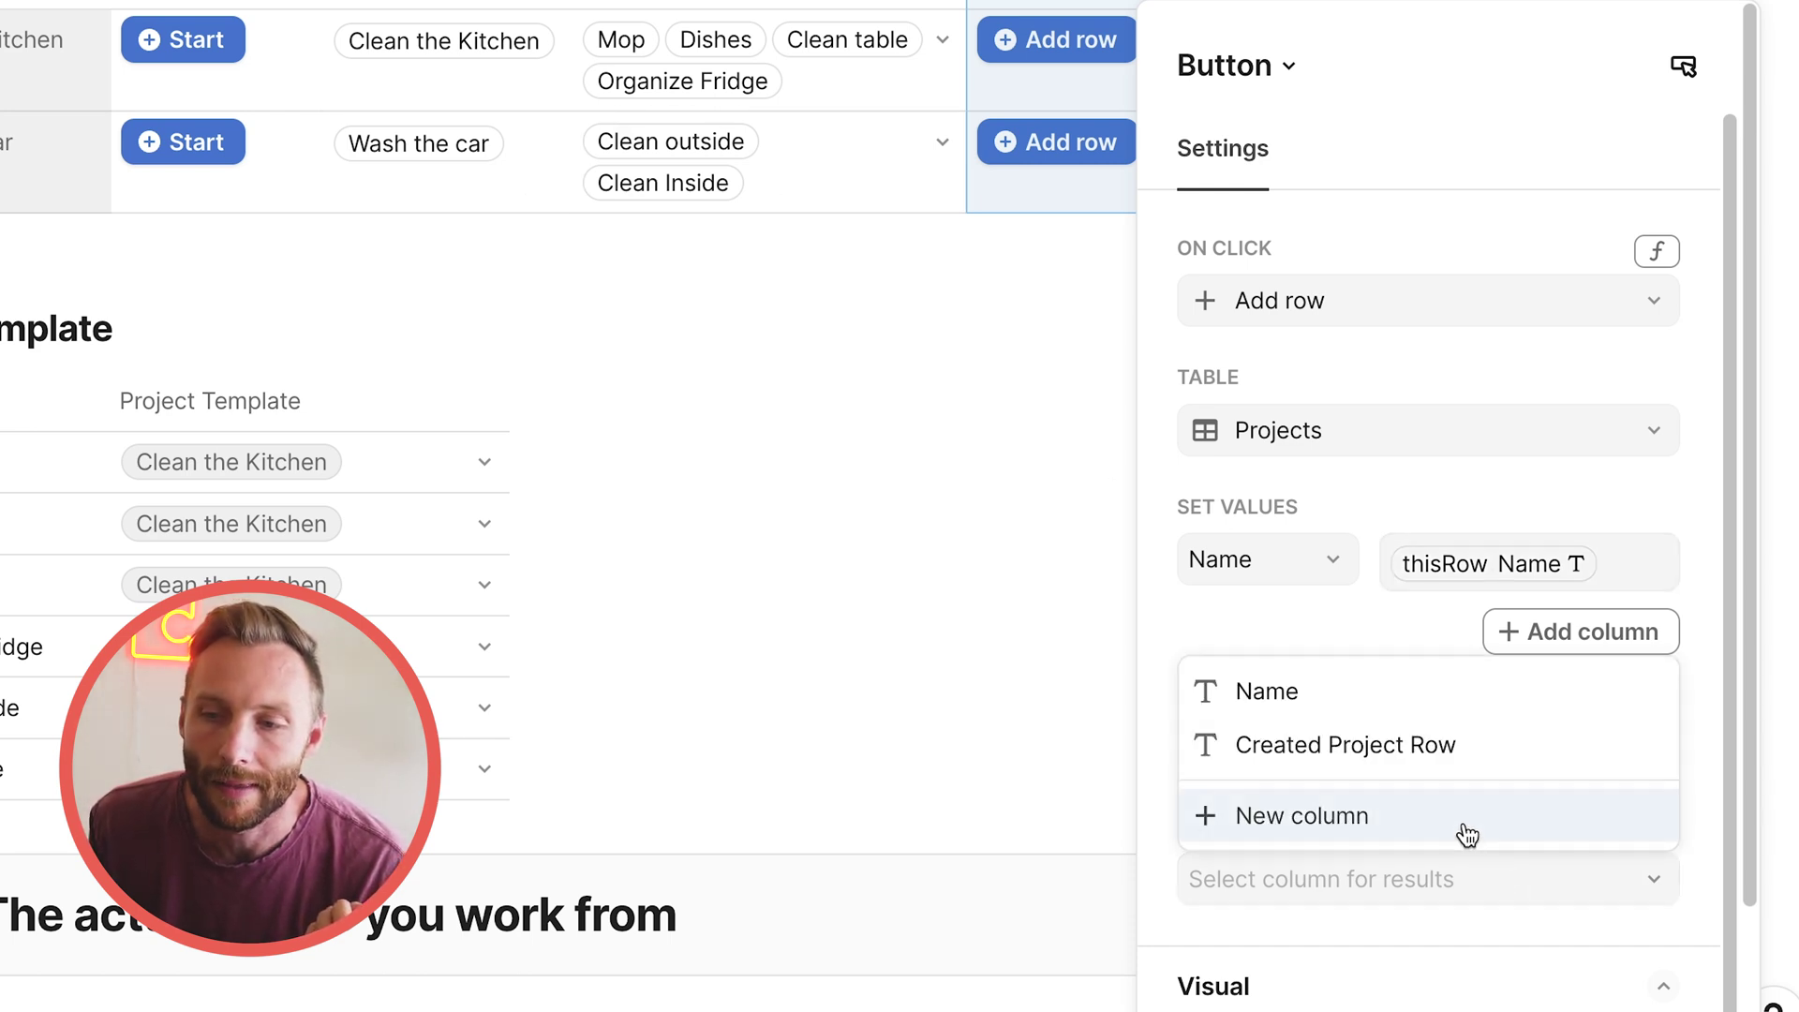
{"action": "left_click", "coordinate": [1465, 832]}
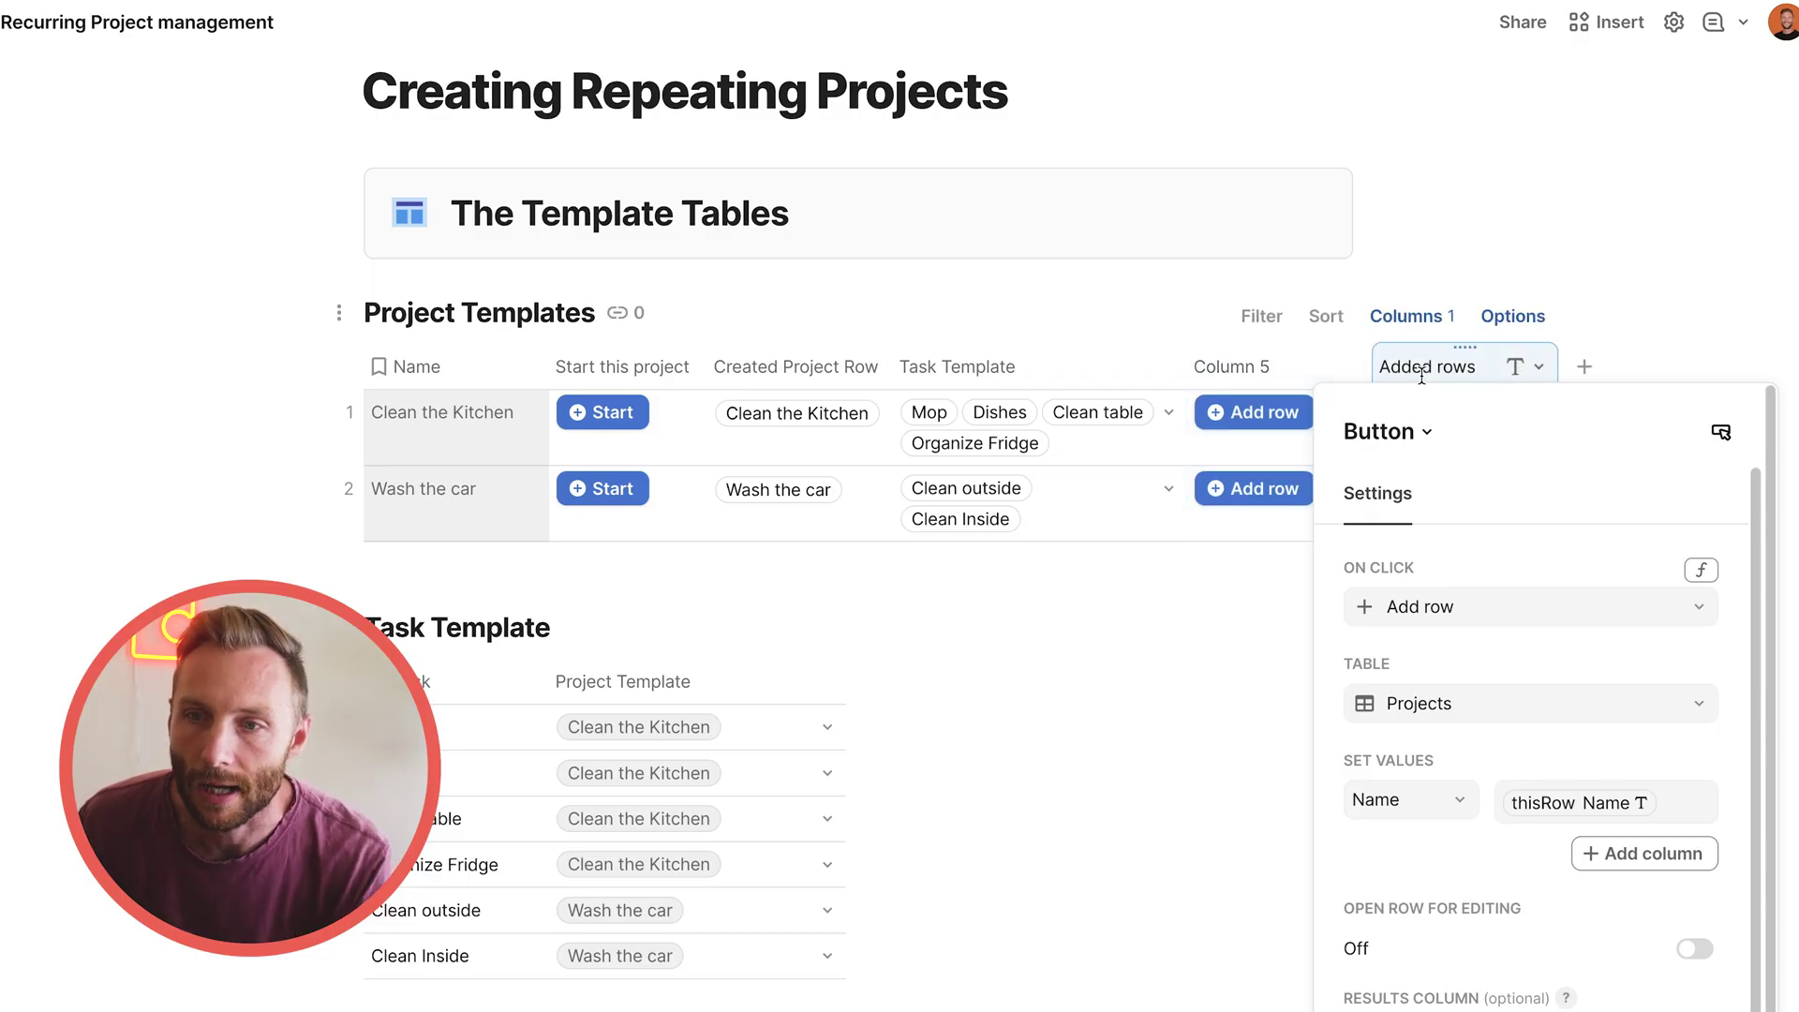
Clear row 1's Created Project Row link, restart Clean the Kitchen, and review the new project
{"action": "left_click", "coordinate": [857, 457]}
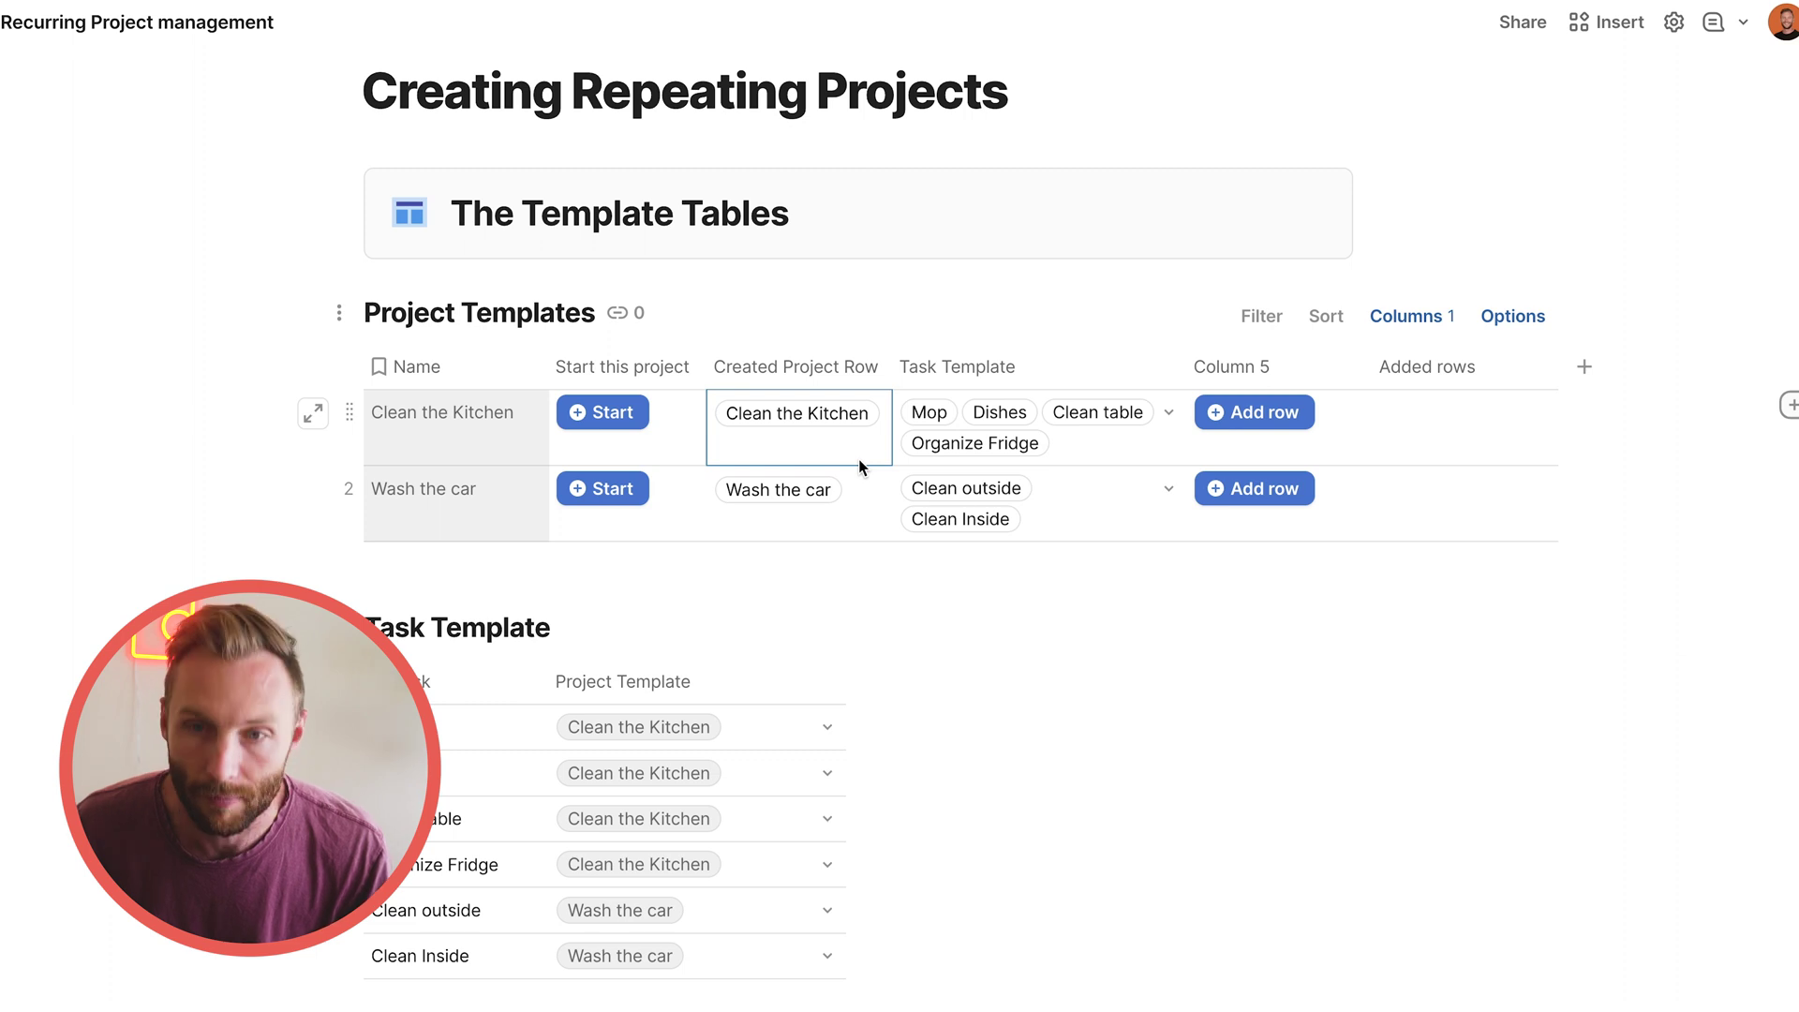
{"action": "key", "text": "Delete"}
{"action": "left_click", "coordinate": [687, 442]}
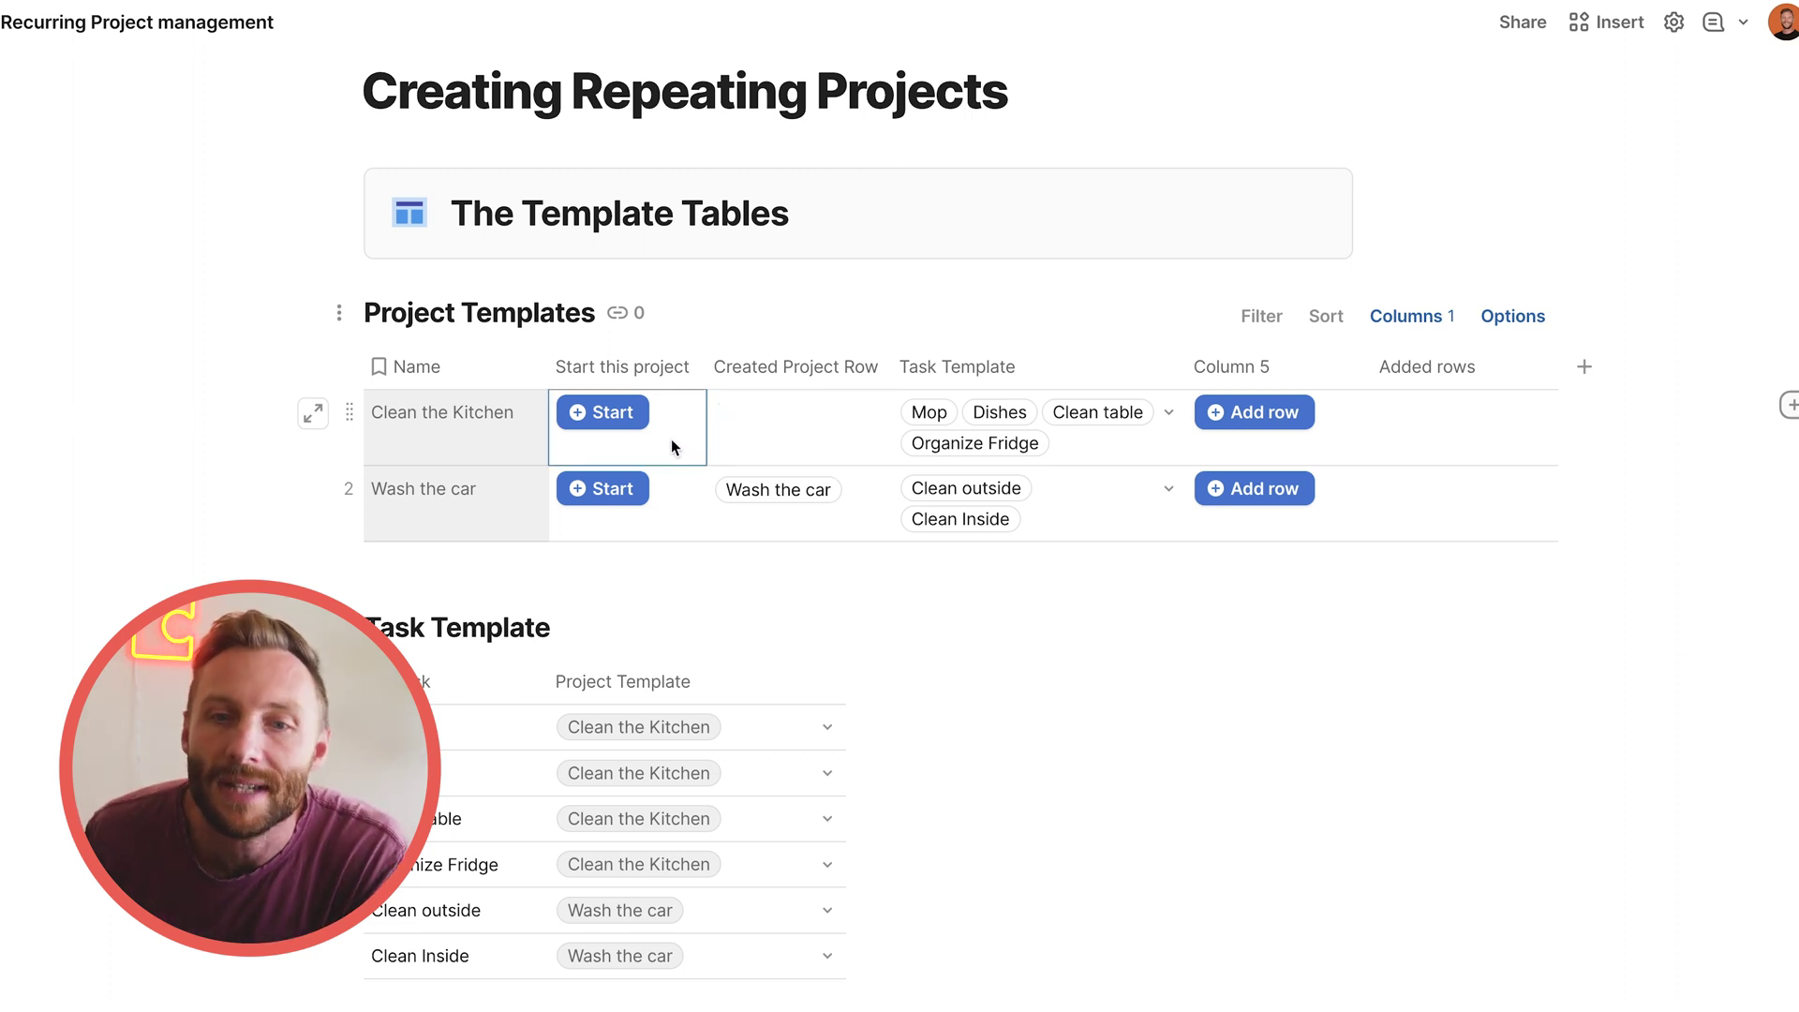
{"action": "left_click", "coordinate": [618, 420]}
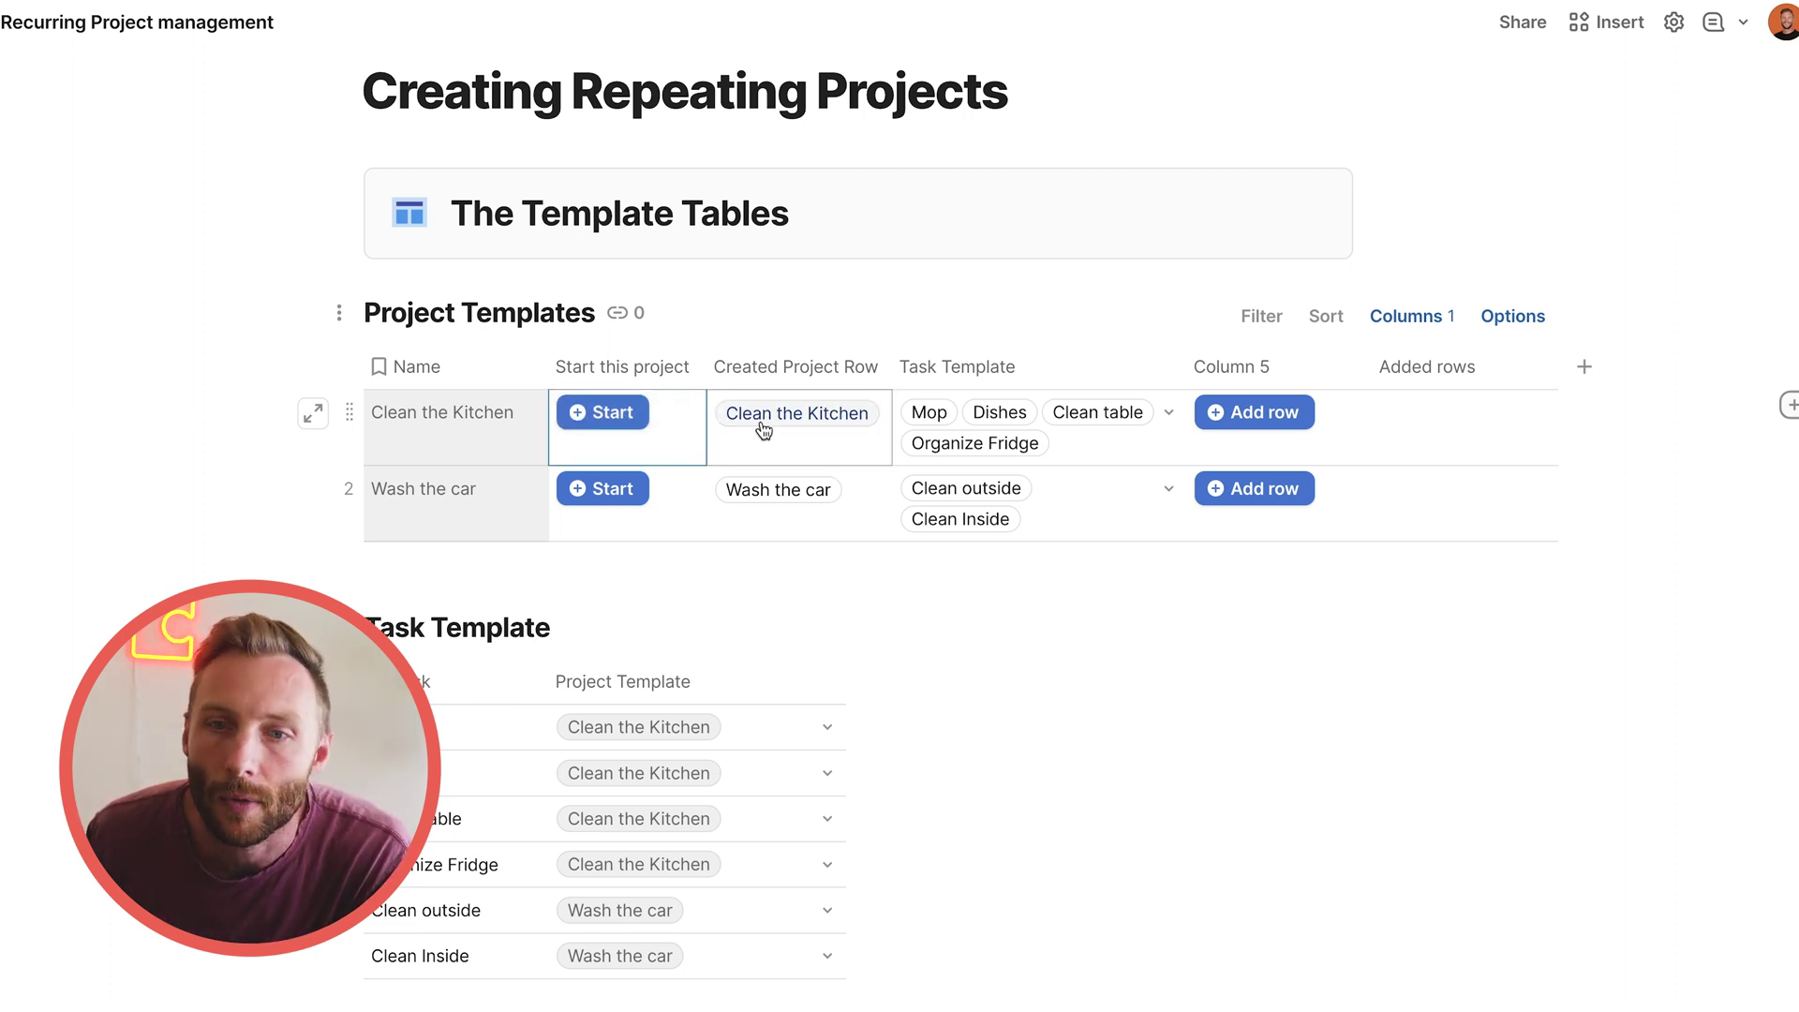
{"action": "mouse_move", "coordinate": [765, 428]}
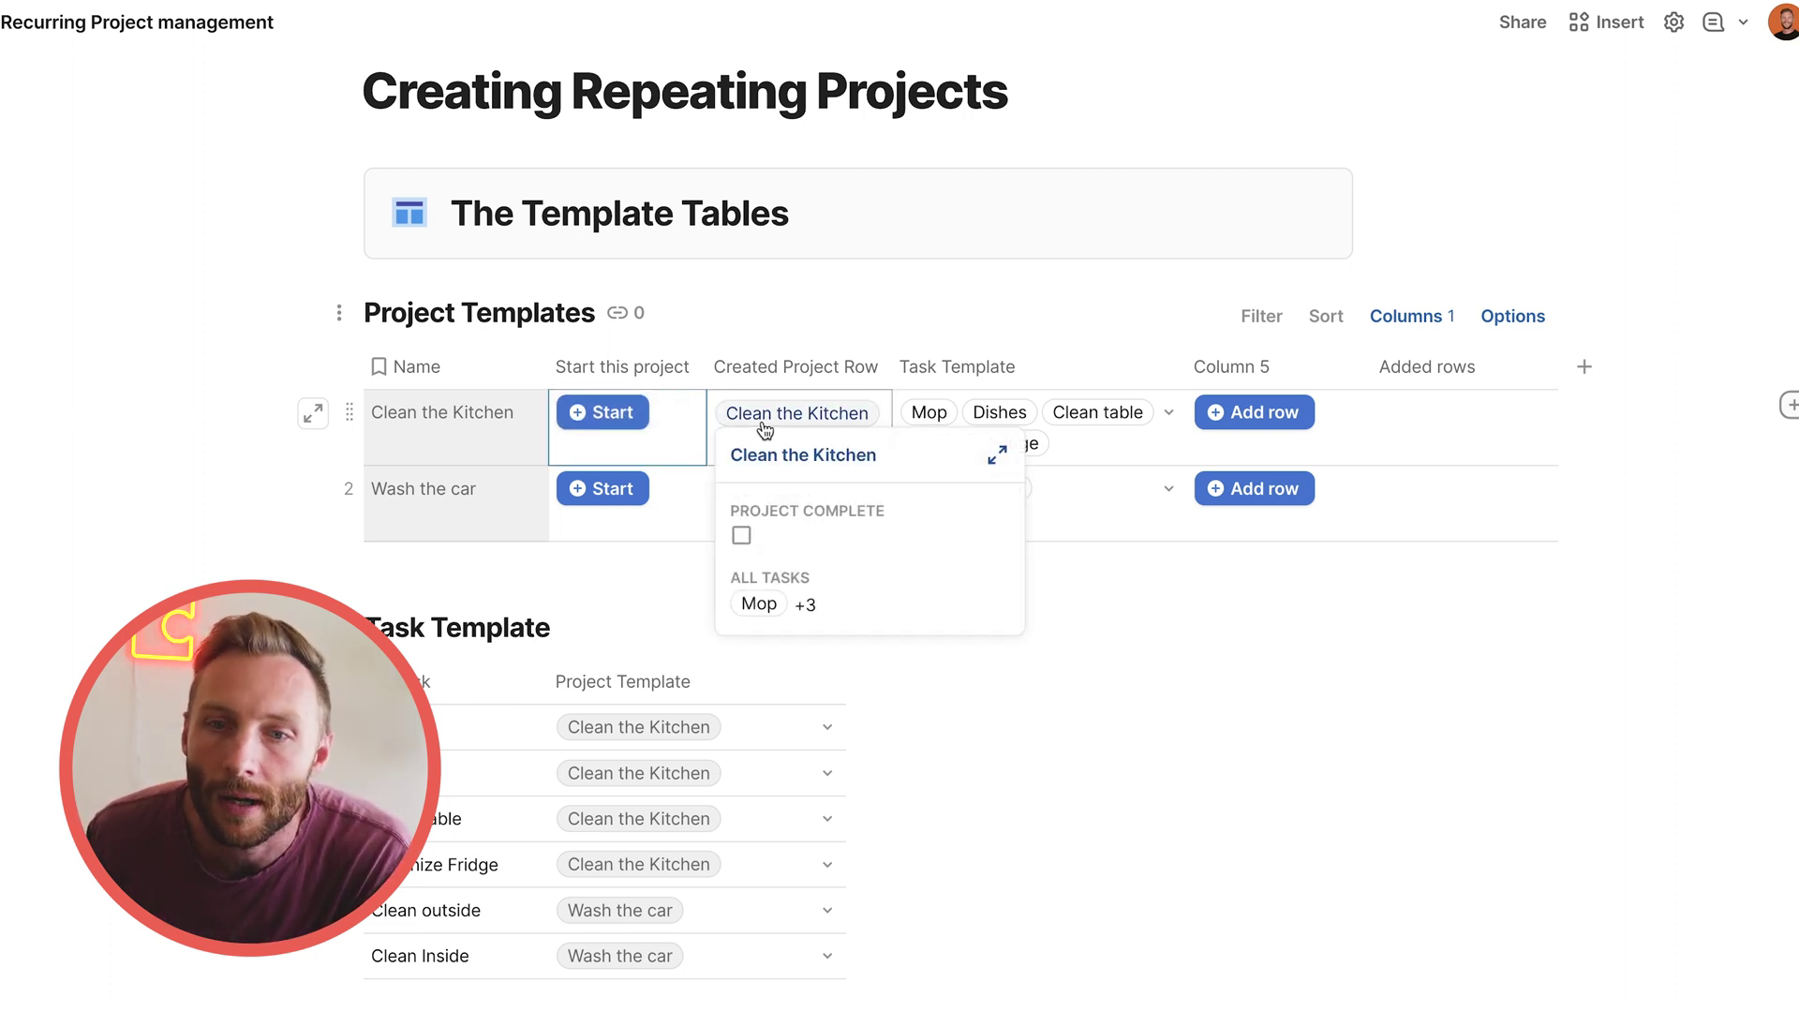
{"action": "left_click", "coordinate": [1010, 457]}
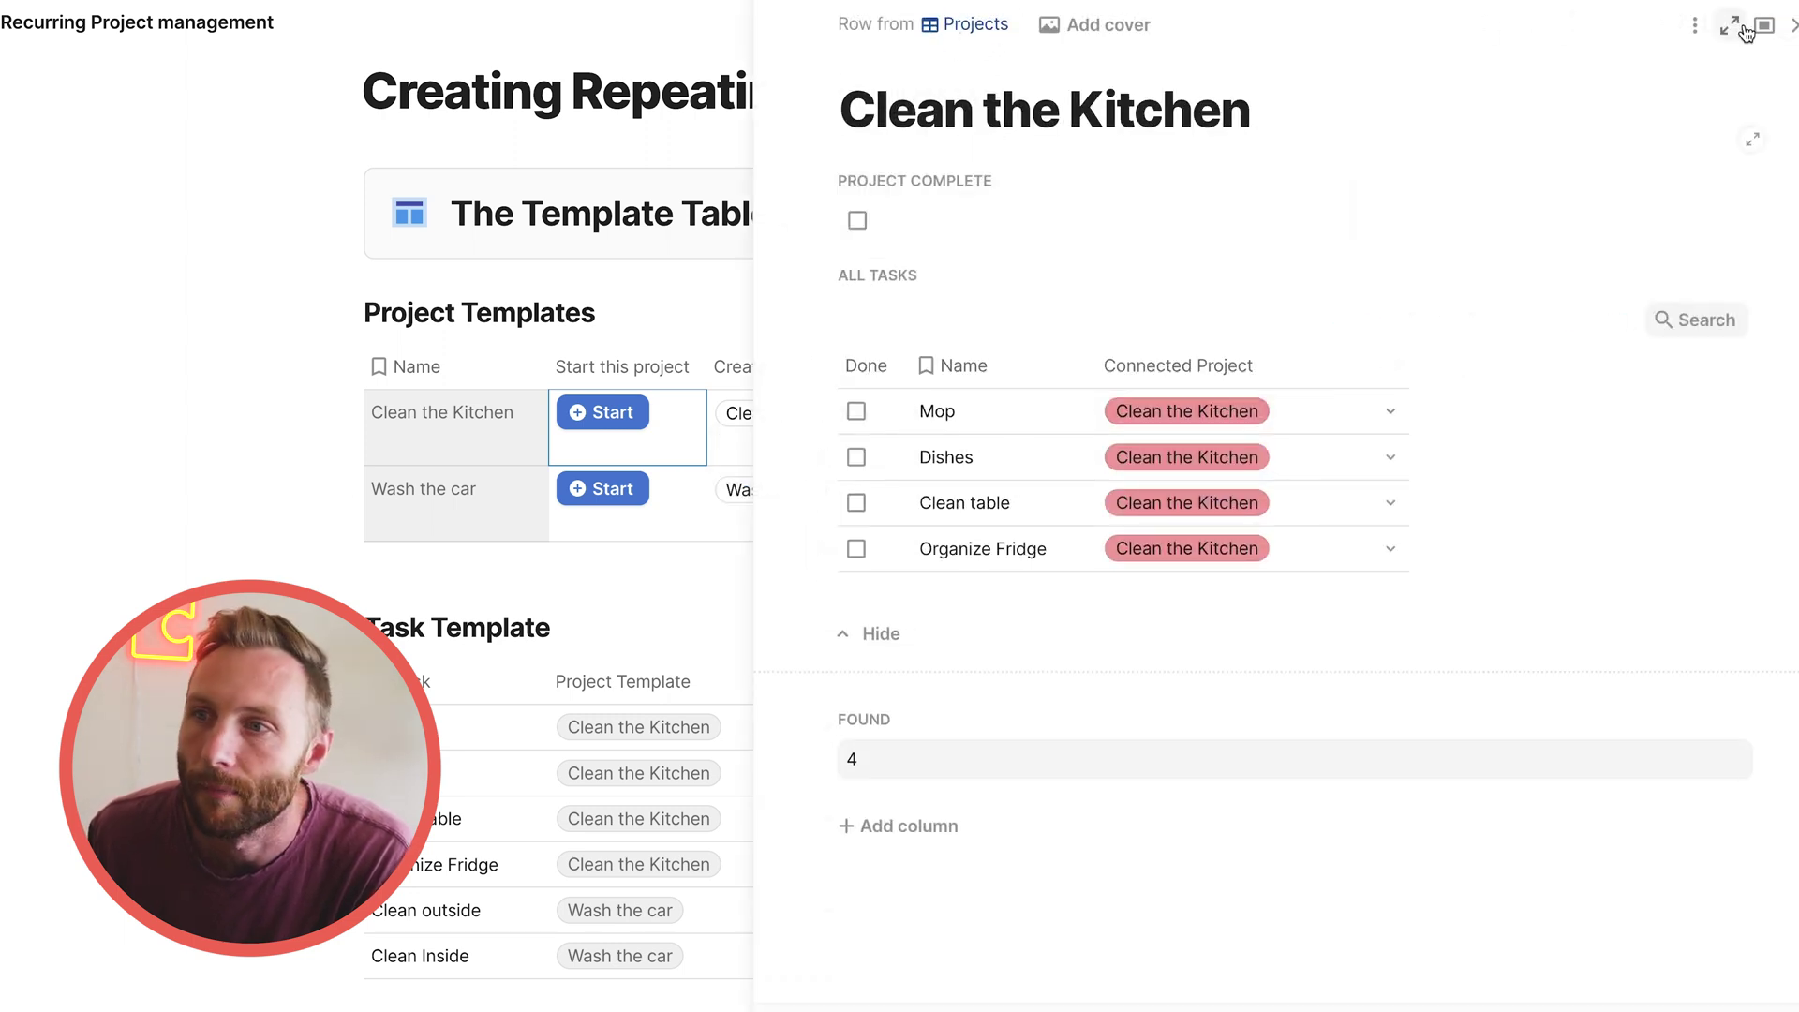
{"action": "left_click", "coordinate": [1789, 26]}
Inspect the Added rows column, row 1's Added rows cell and Column 5
{"action": "left_click", "coordinate": [1445, 368]}
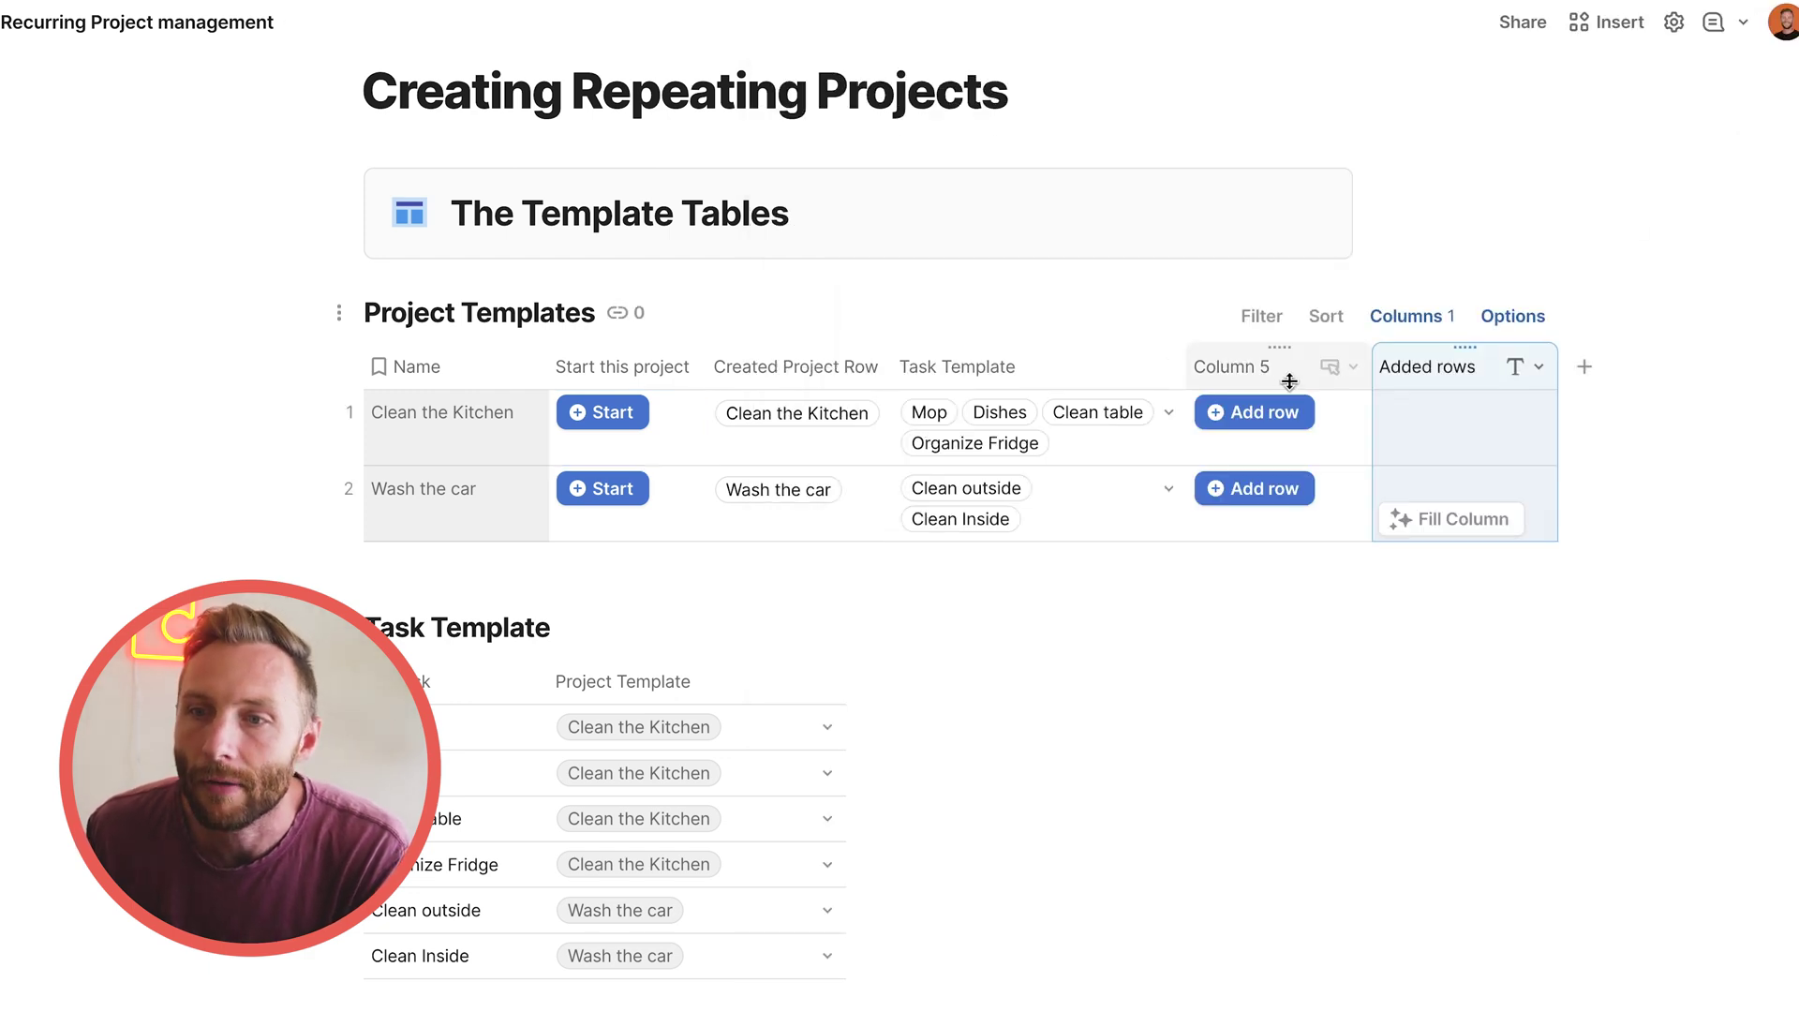
{"action": "left_click", "coordinate": [1280, 375]}
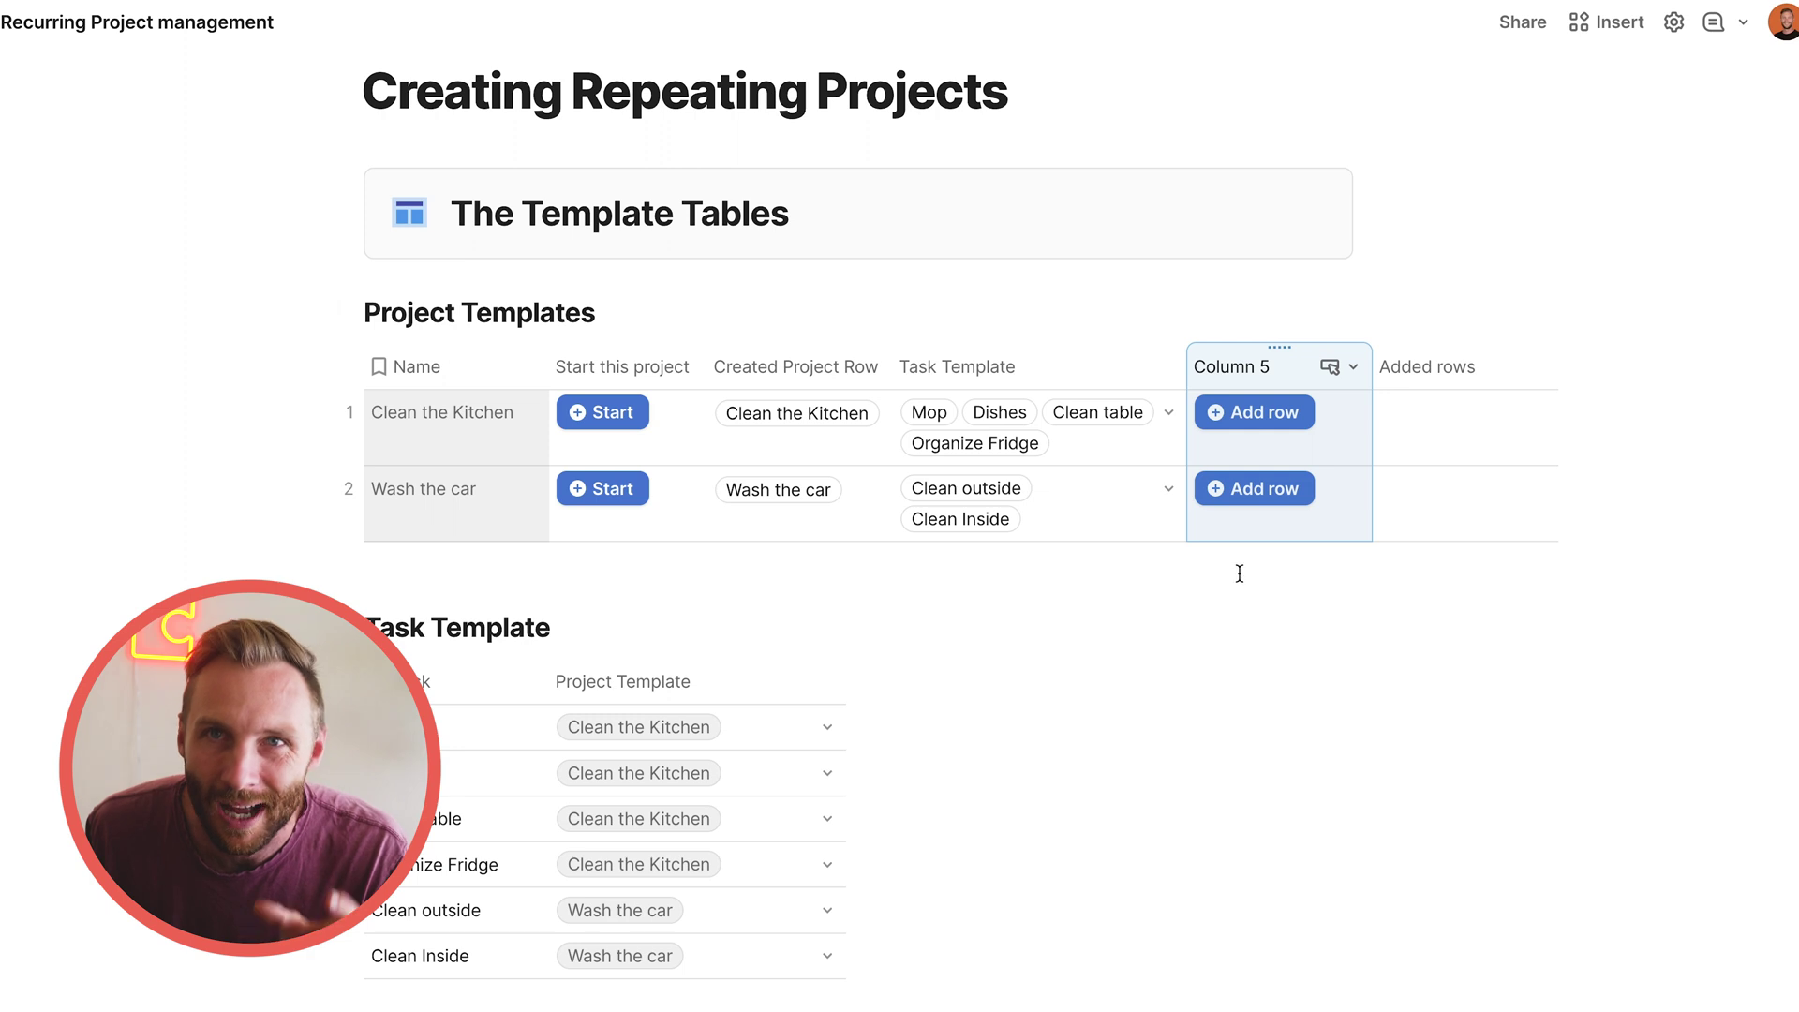
{"action": "left_click", "coordinate": [1435, 441]}
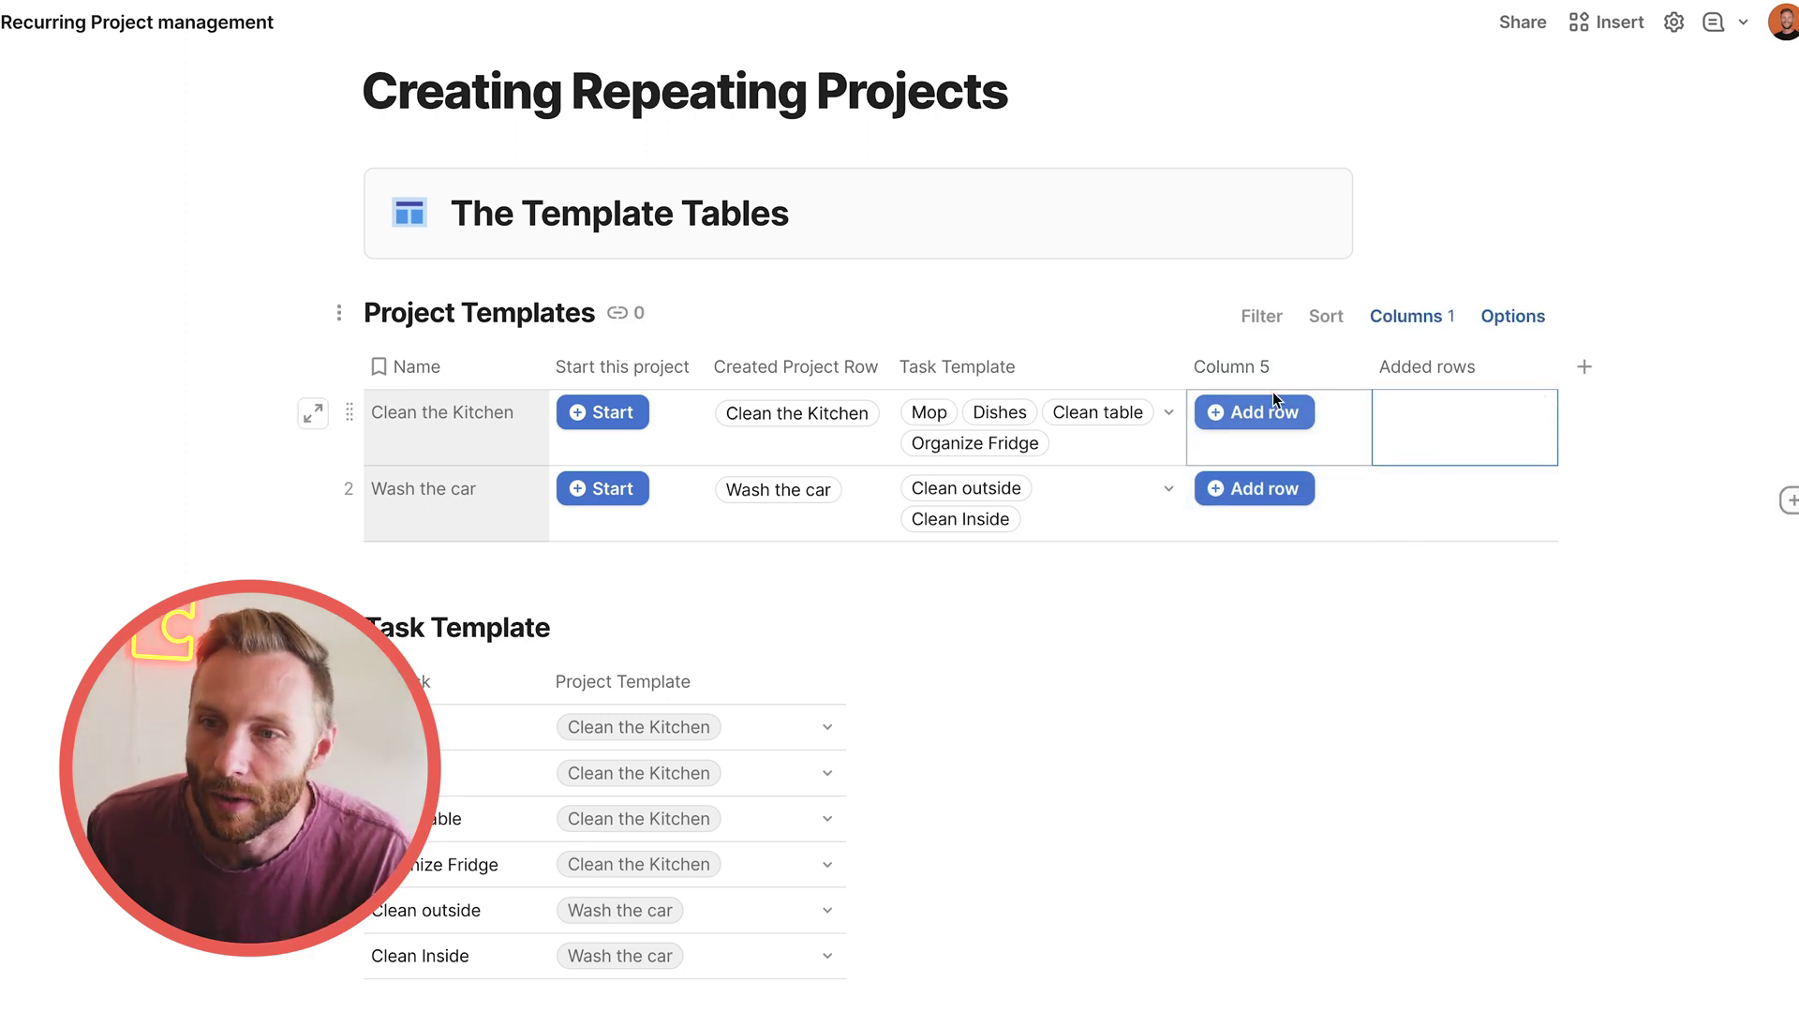
{"action": "left_click", "coordinate": [1279, 374]}
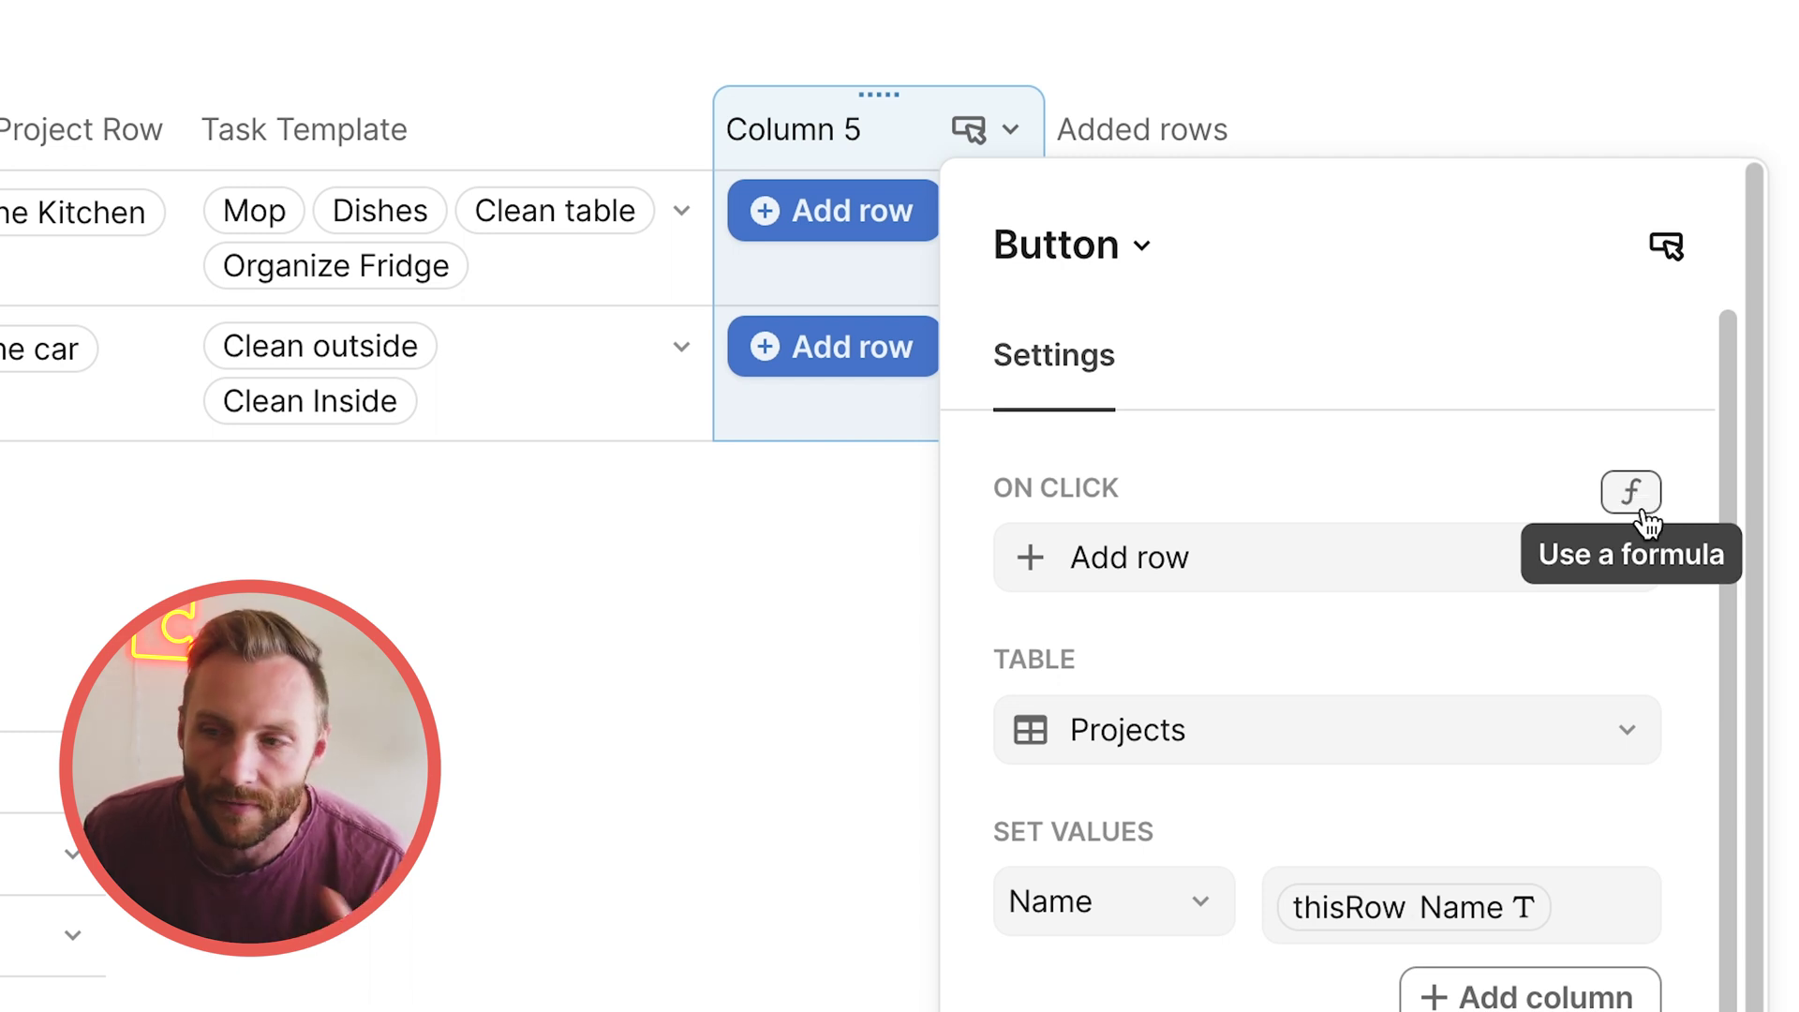
Convert Column 5's On Click action to its ModifyRows/AddRow formula and select the whole formula
{"action": "left_click", "coordinate": [1631, 493]}
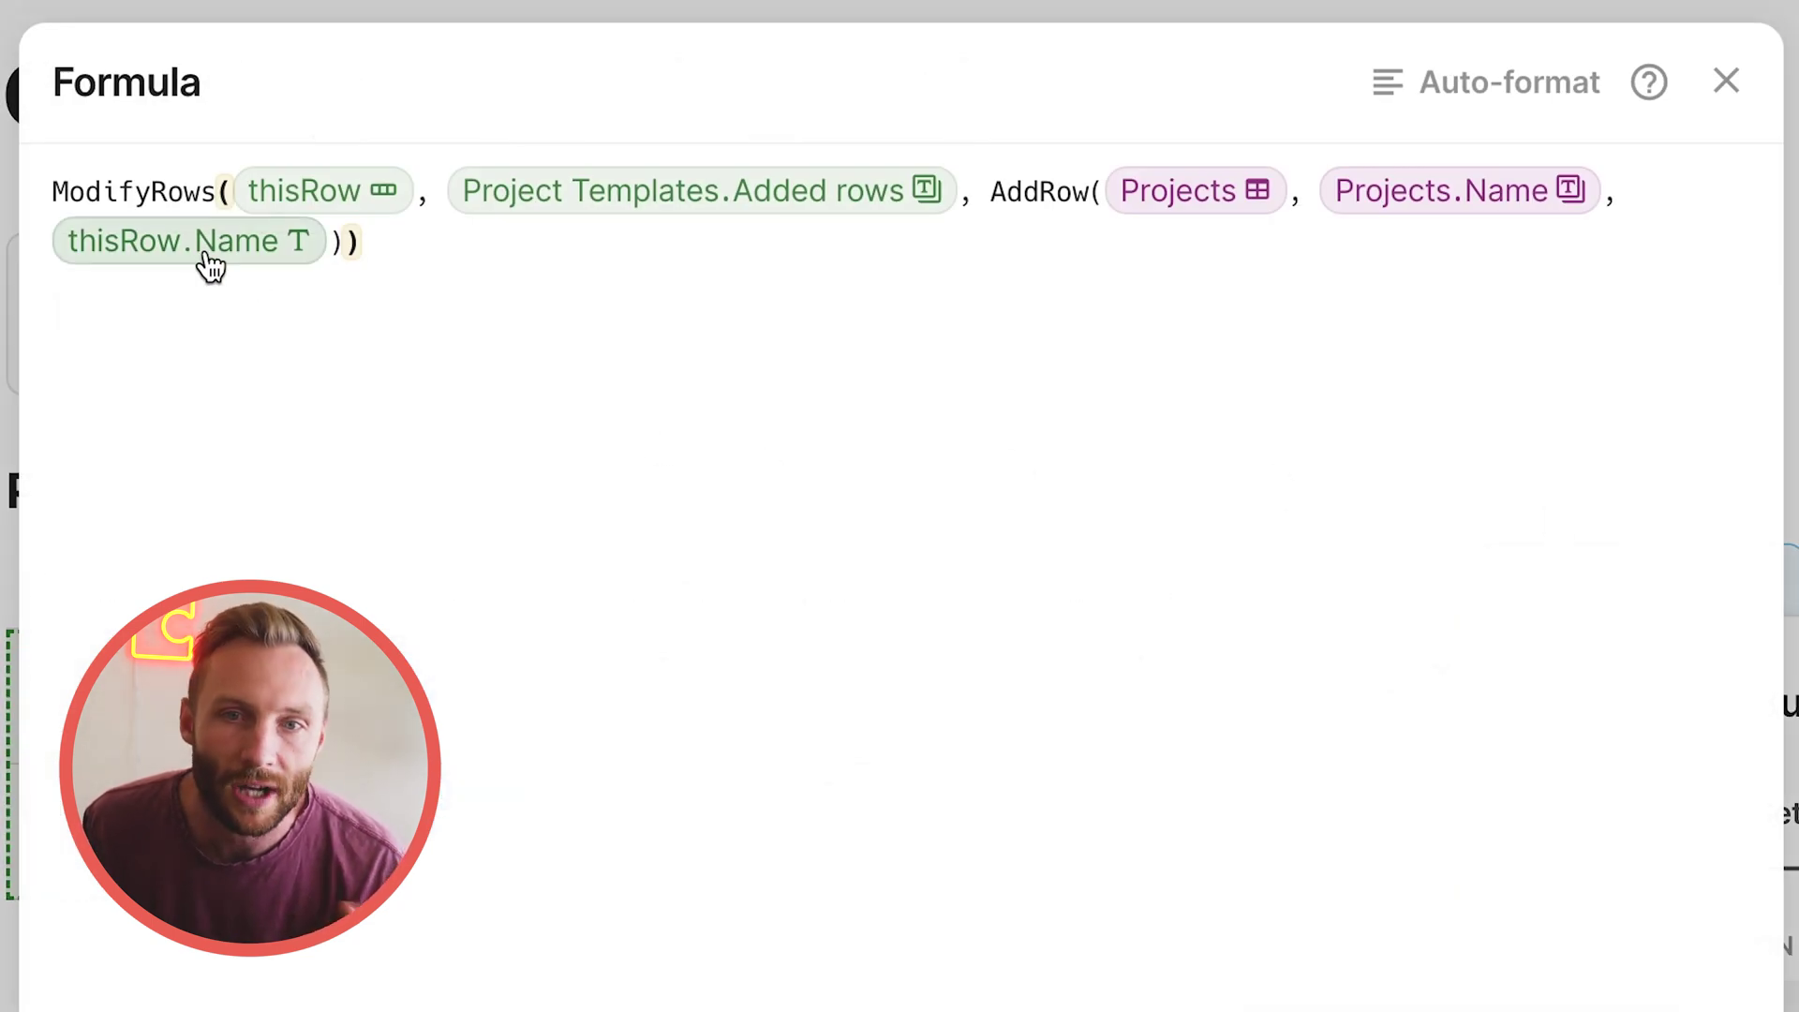
{"action": "left_click_drag", "start_coordinate": [398, 249], "coordinate": [39, 187]}
{"action": "key", "text": "ctrl+c"}
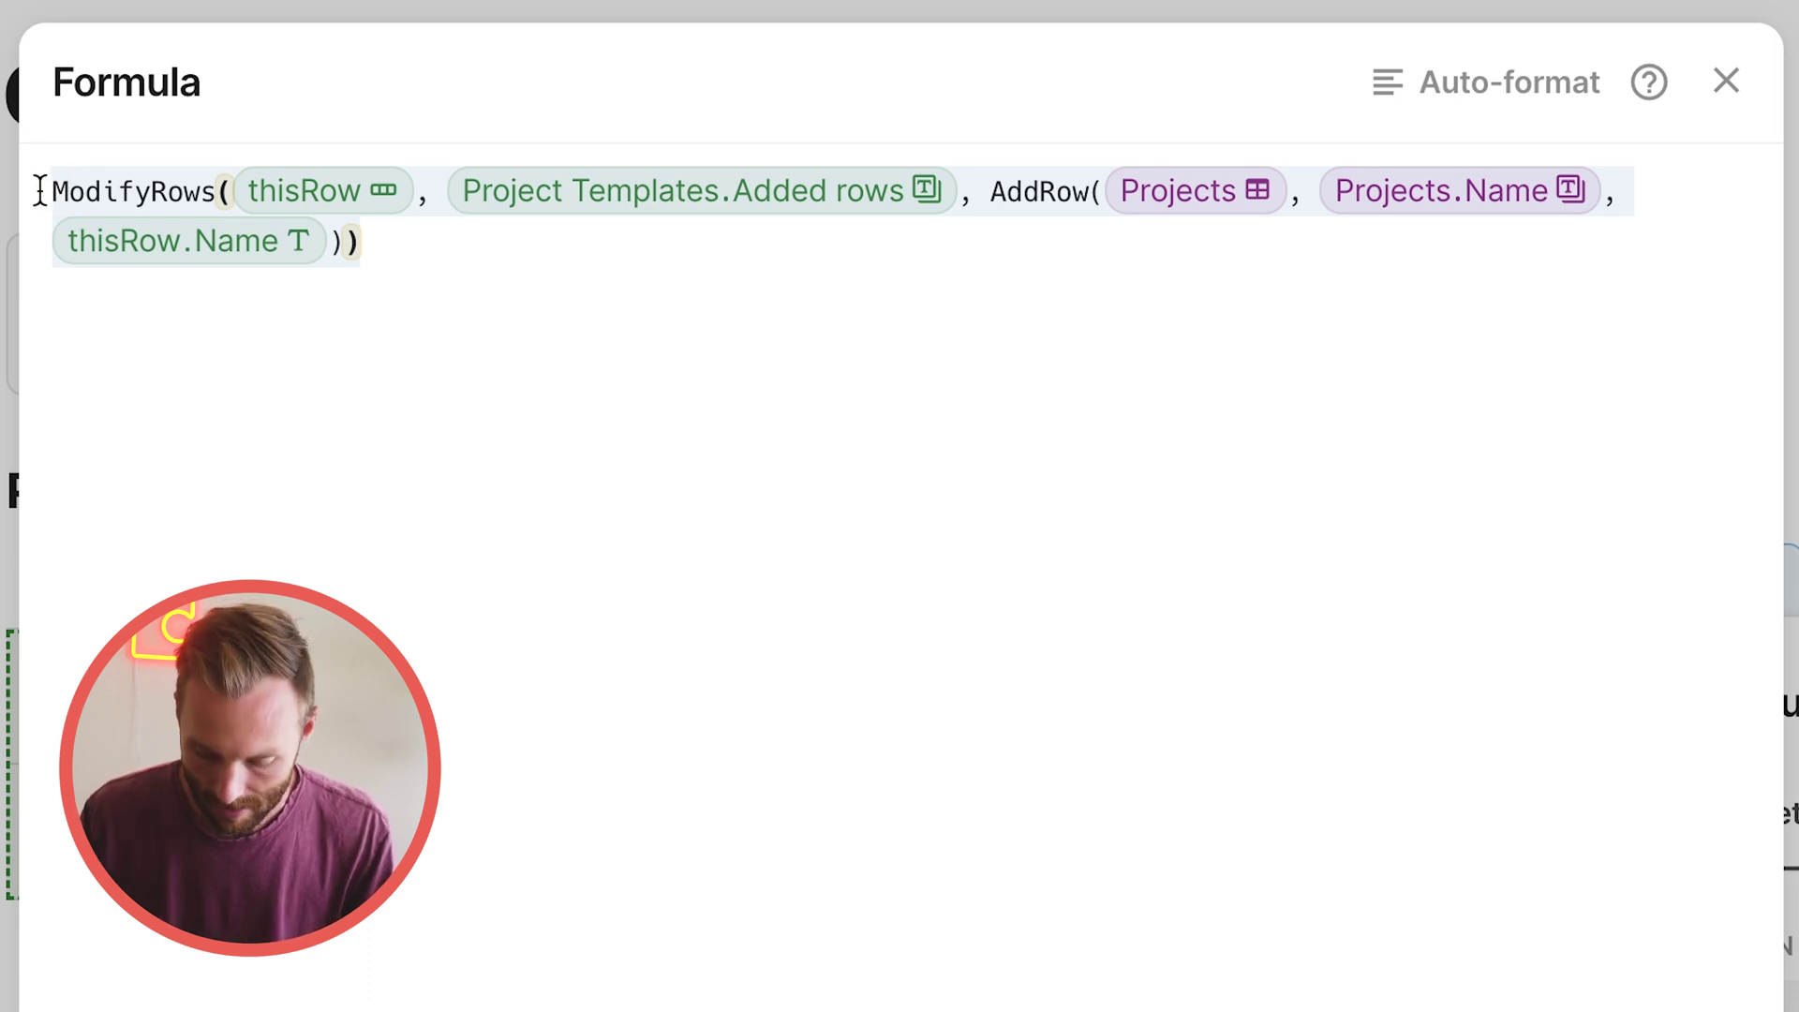
Wrap the ModifyRows formula in RunActions and add a // comment about adding the project's tasks
{"action": "key", "text": "BackSpace"}
{"action": "type", "text": "runActions()"}
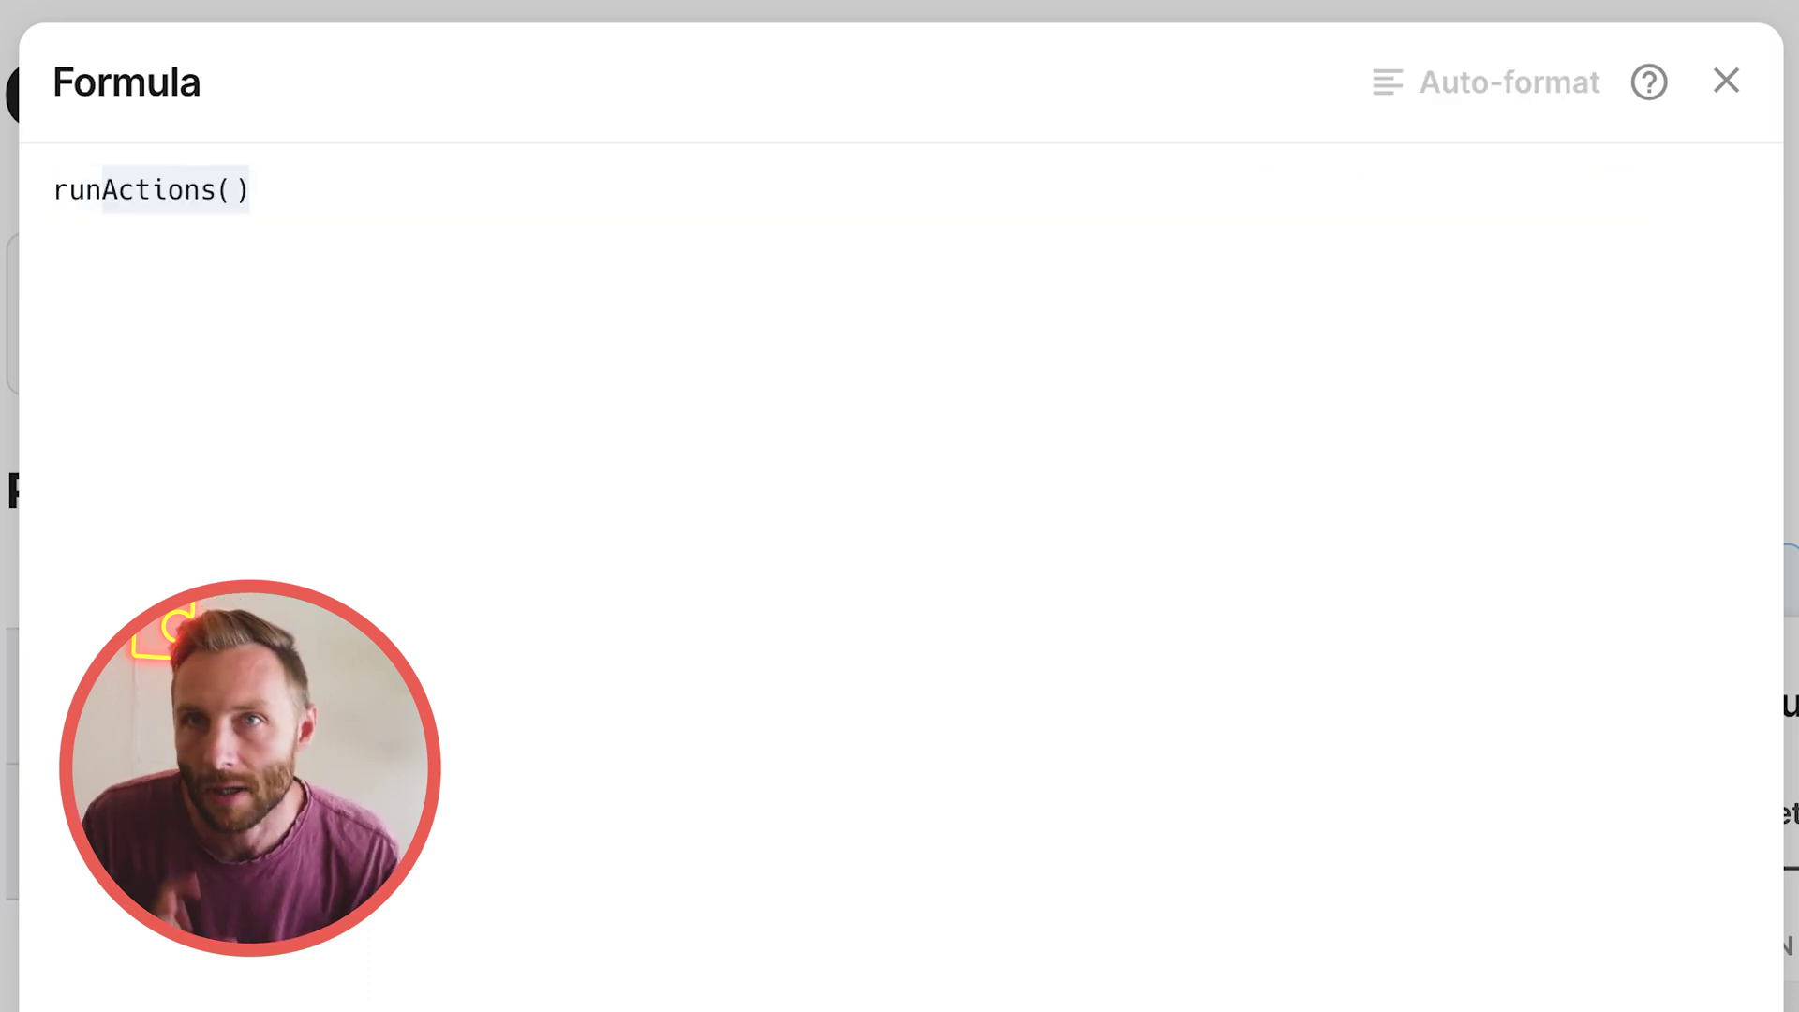
{"action": "key", "text": "Tab"}
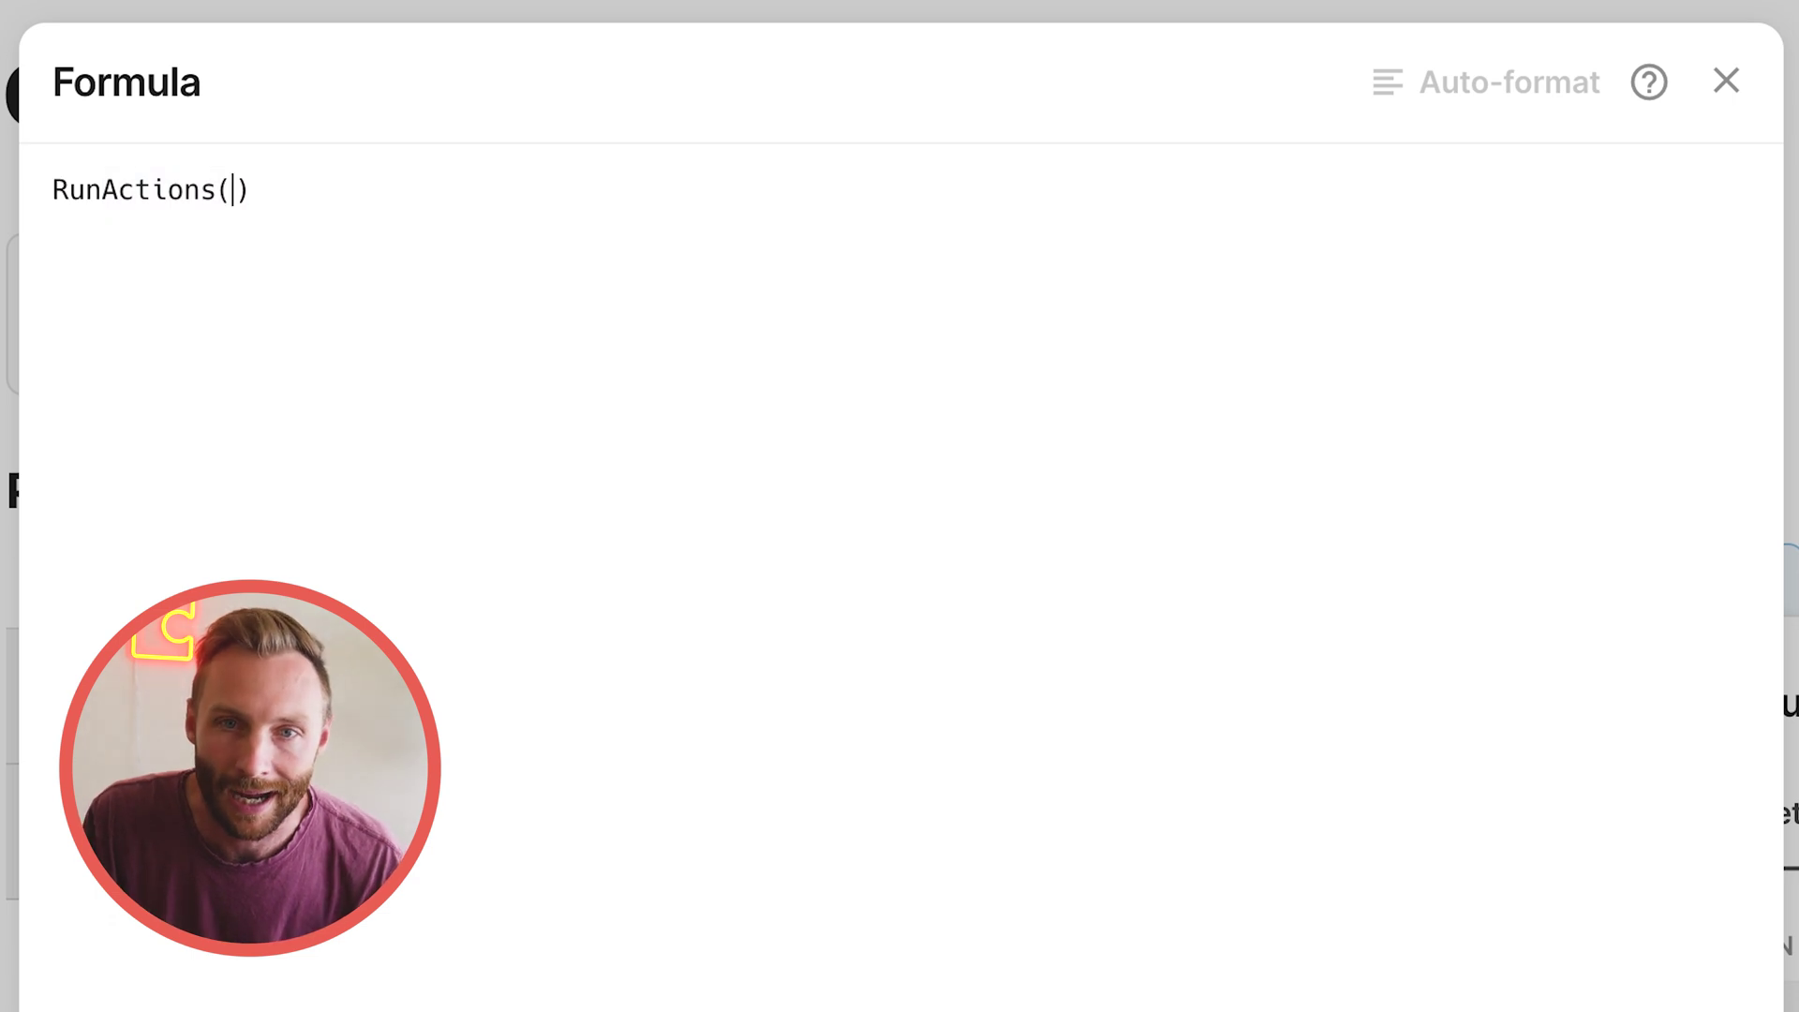
{"action": "key", "text": "ctrl+v"}
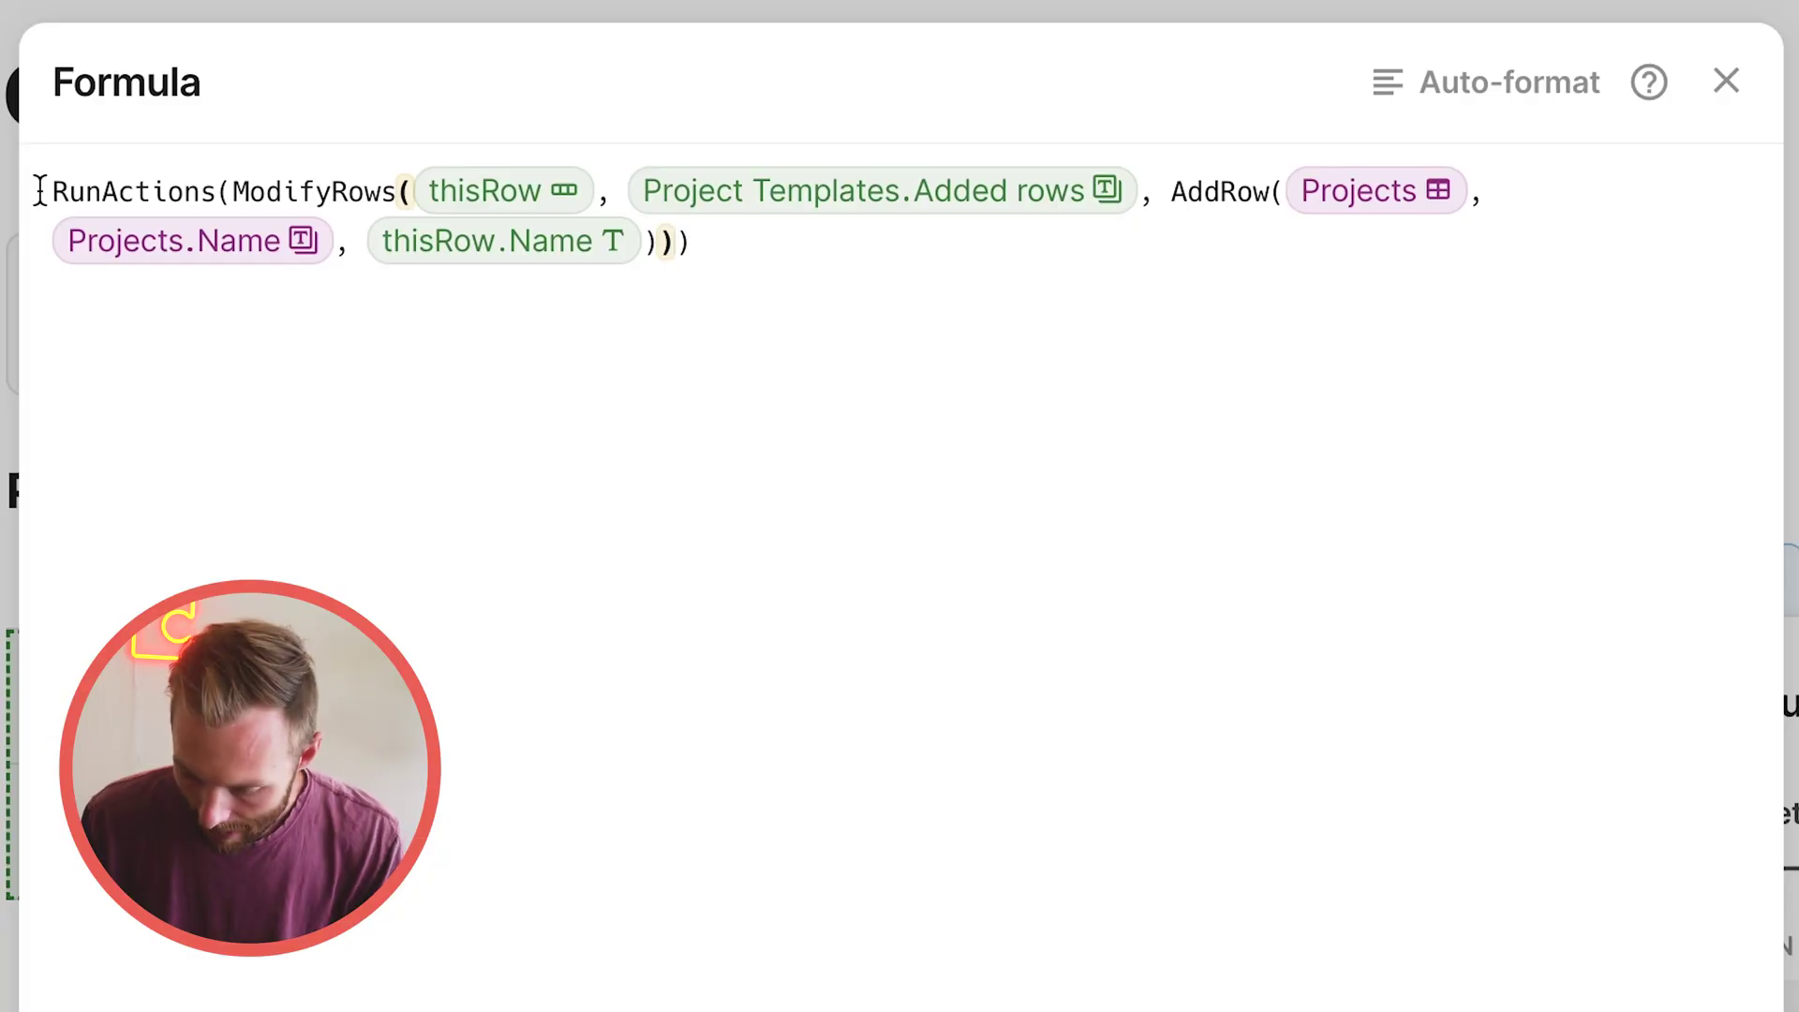
{"action": "type", "text": ","}
{"action": "key", "text": "Return"}
{"action": "key", "text": "Return"}
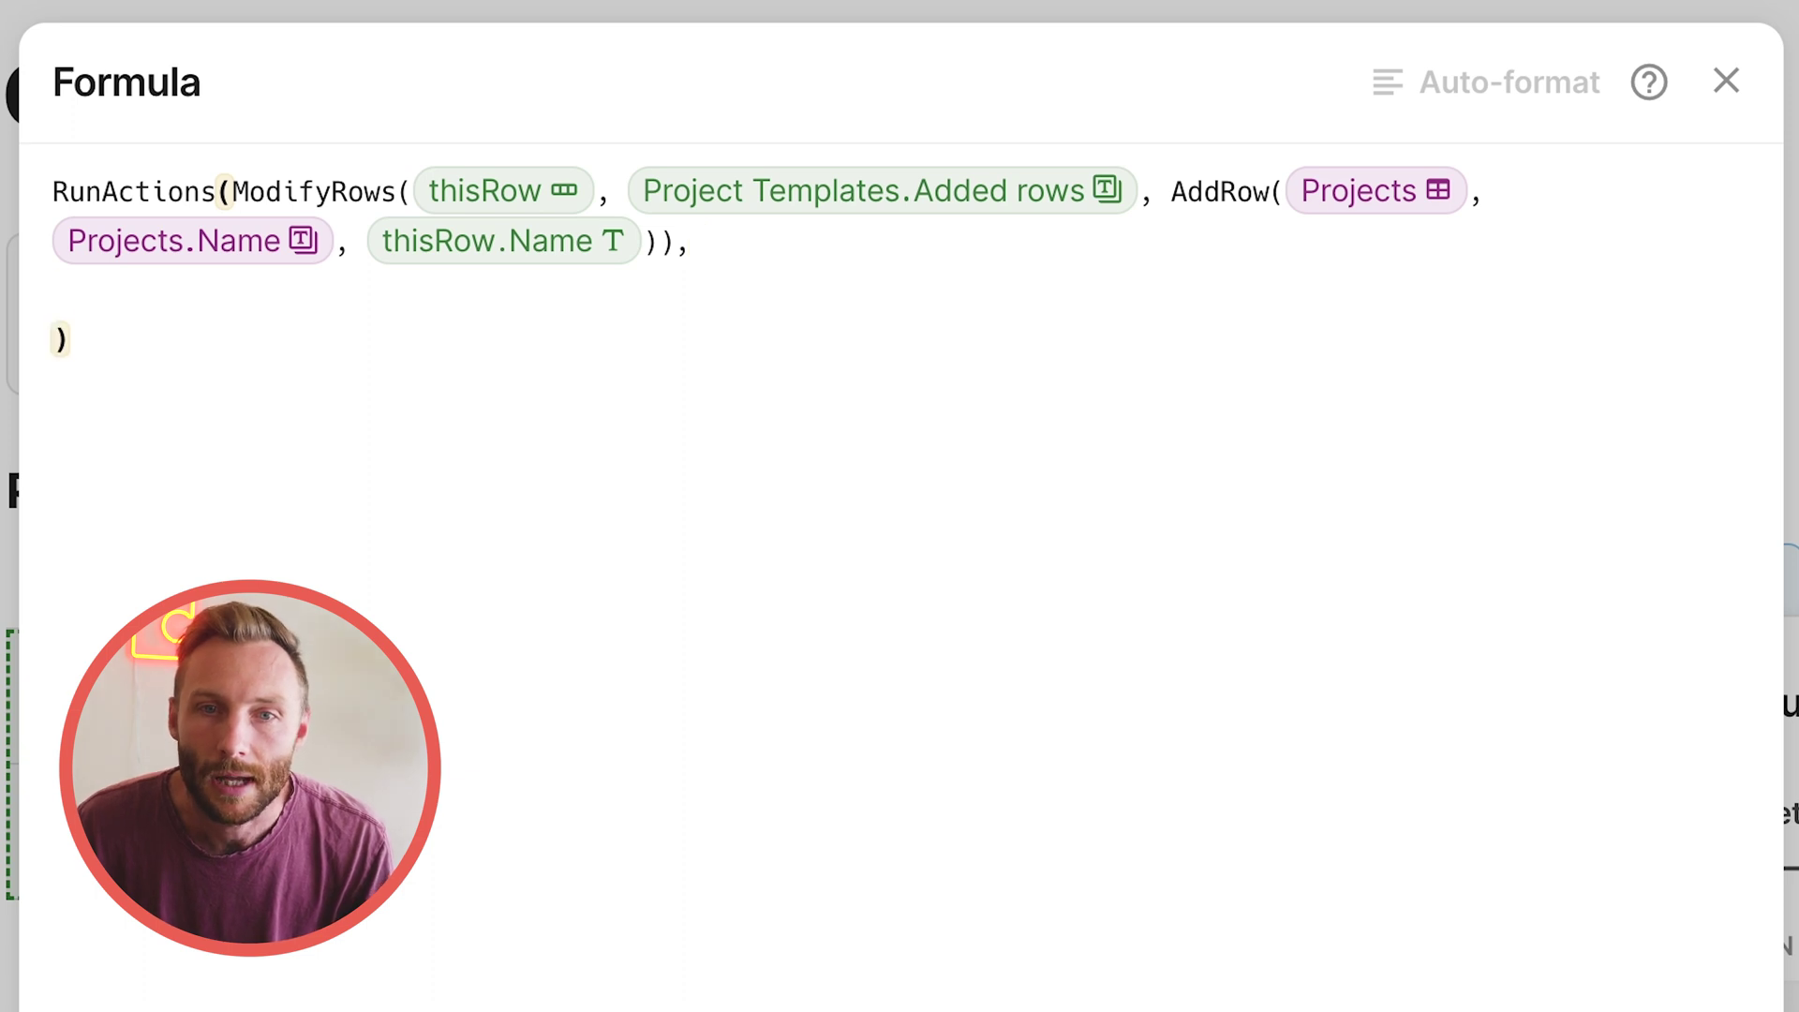
{"action": "key", "text": "Return"}
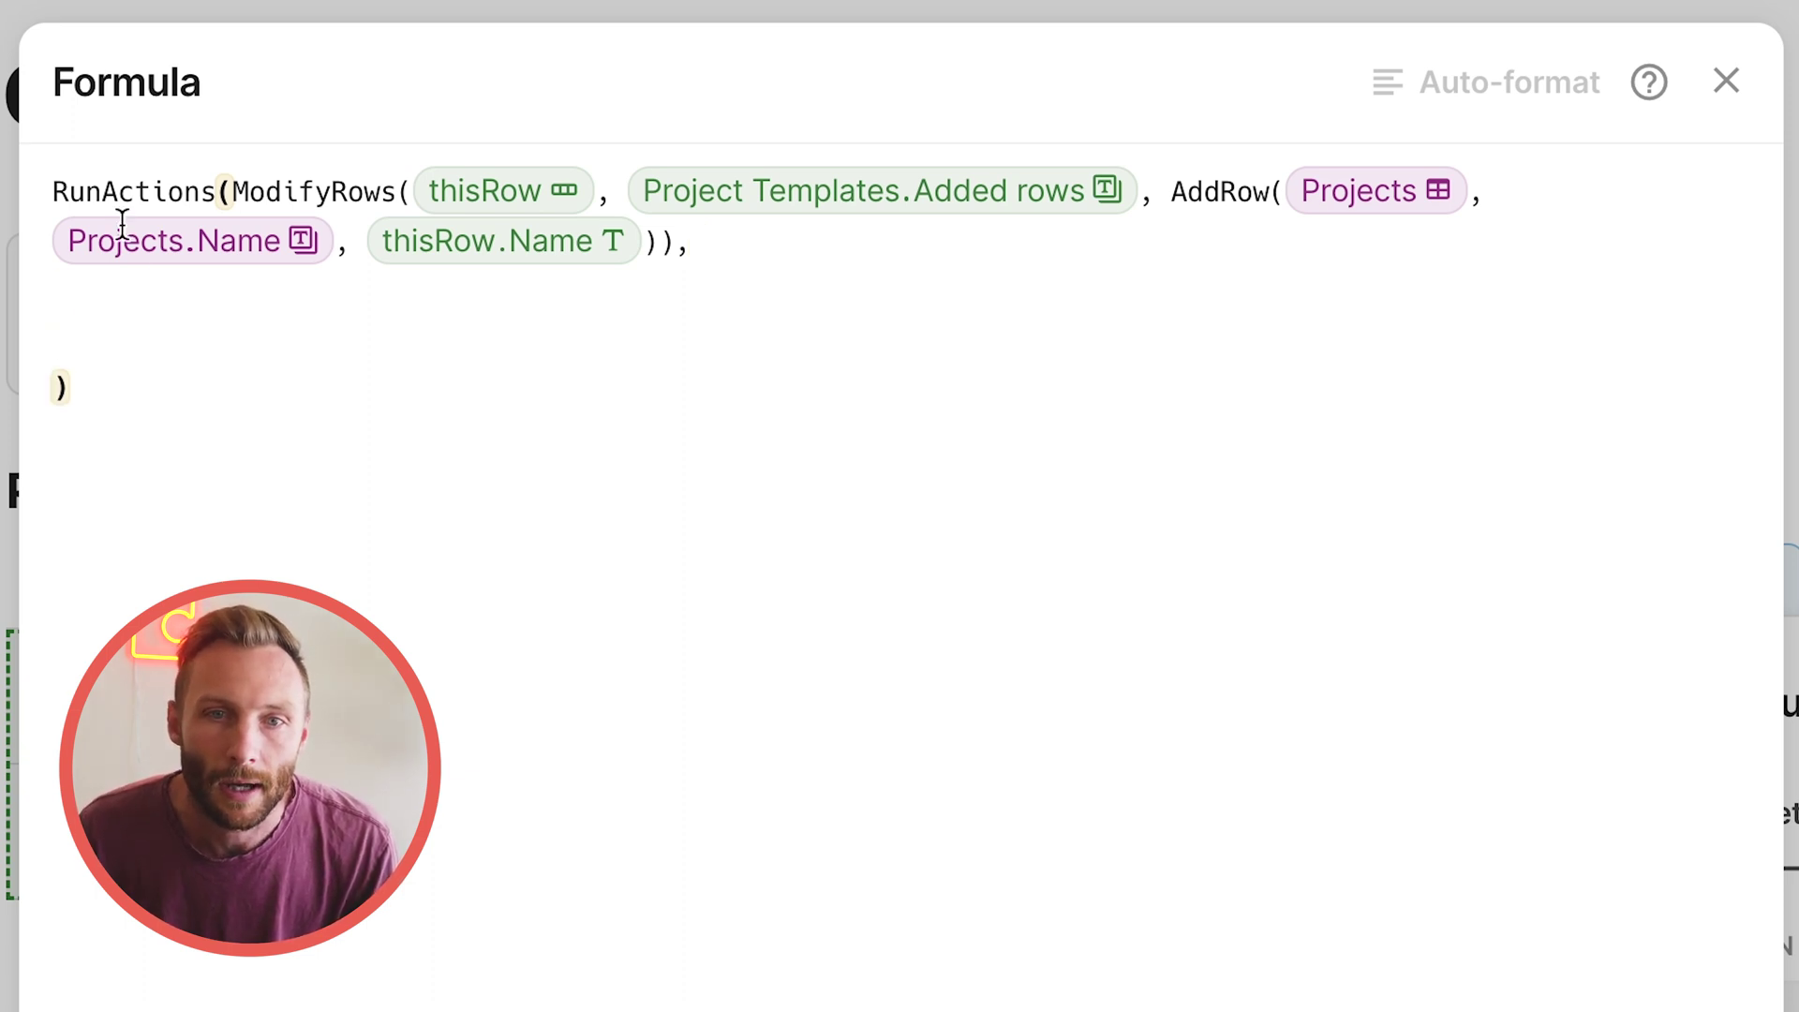
{"action": "left_click", "coordinate": [106, 305]}
{"action": "type", "text": "//"}
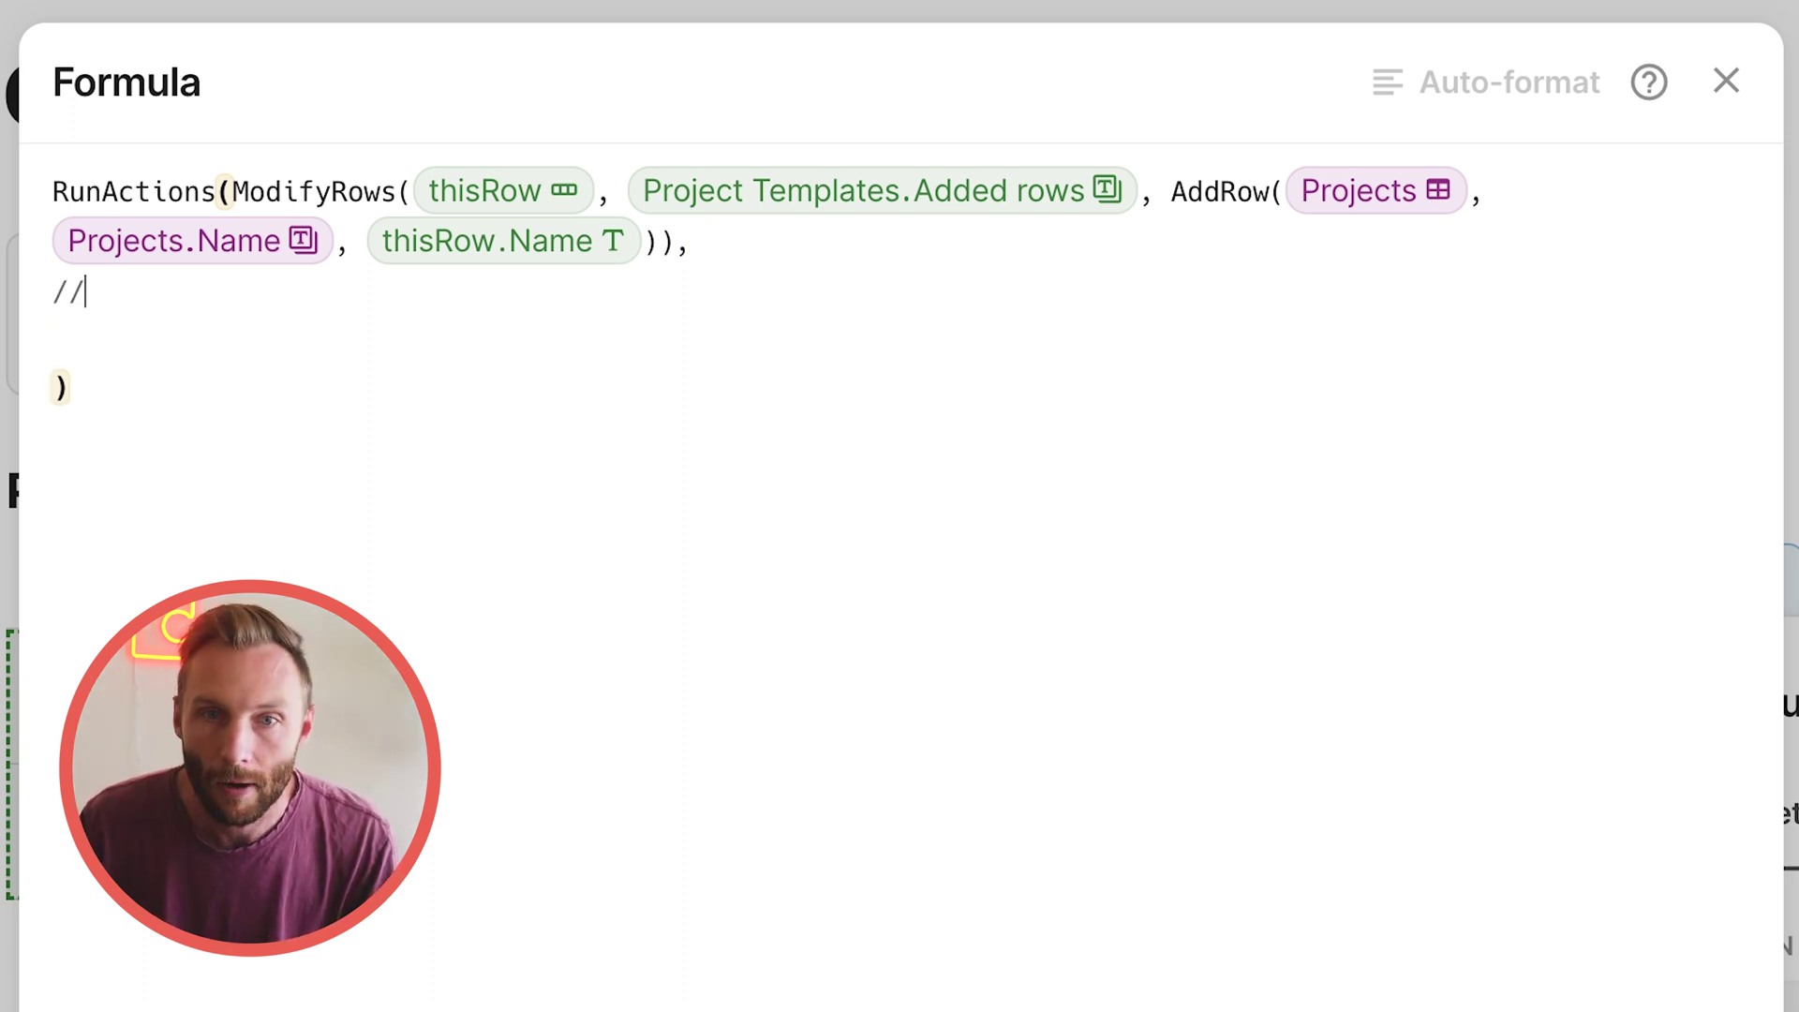
{"action": "type", "text": "Add the "}
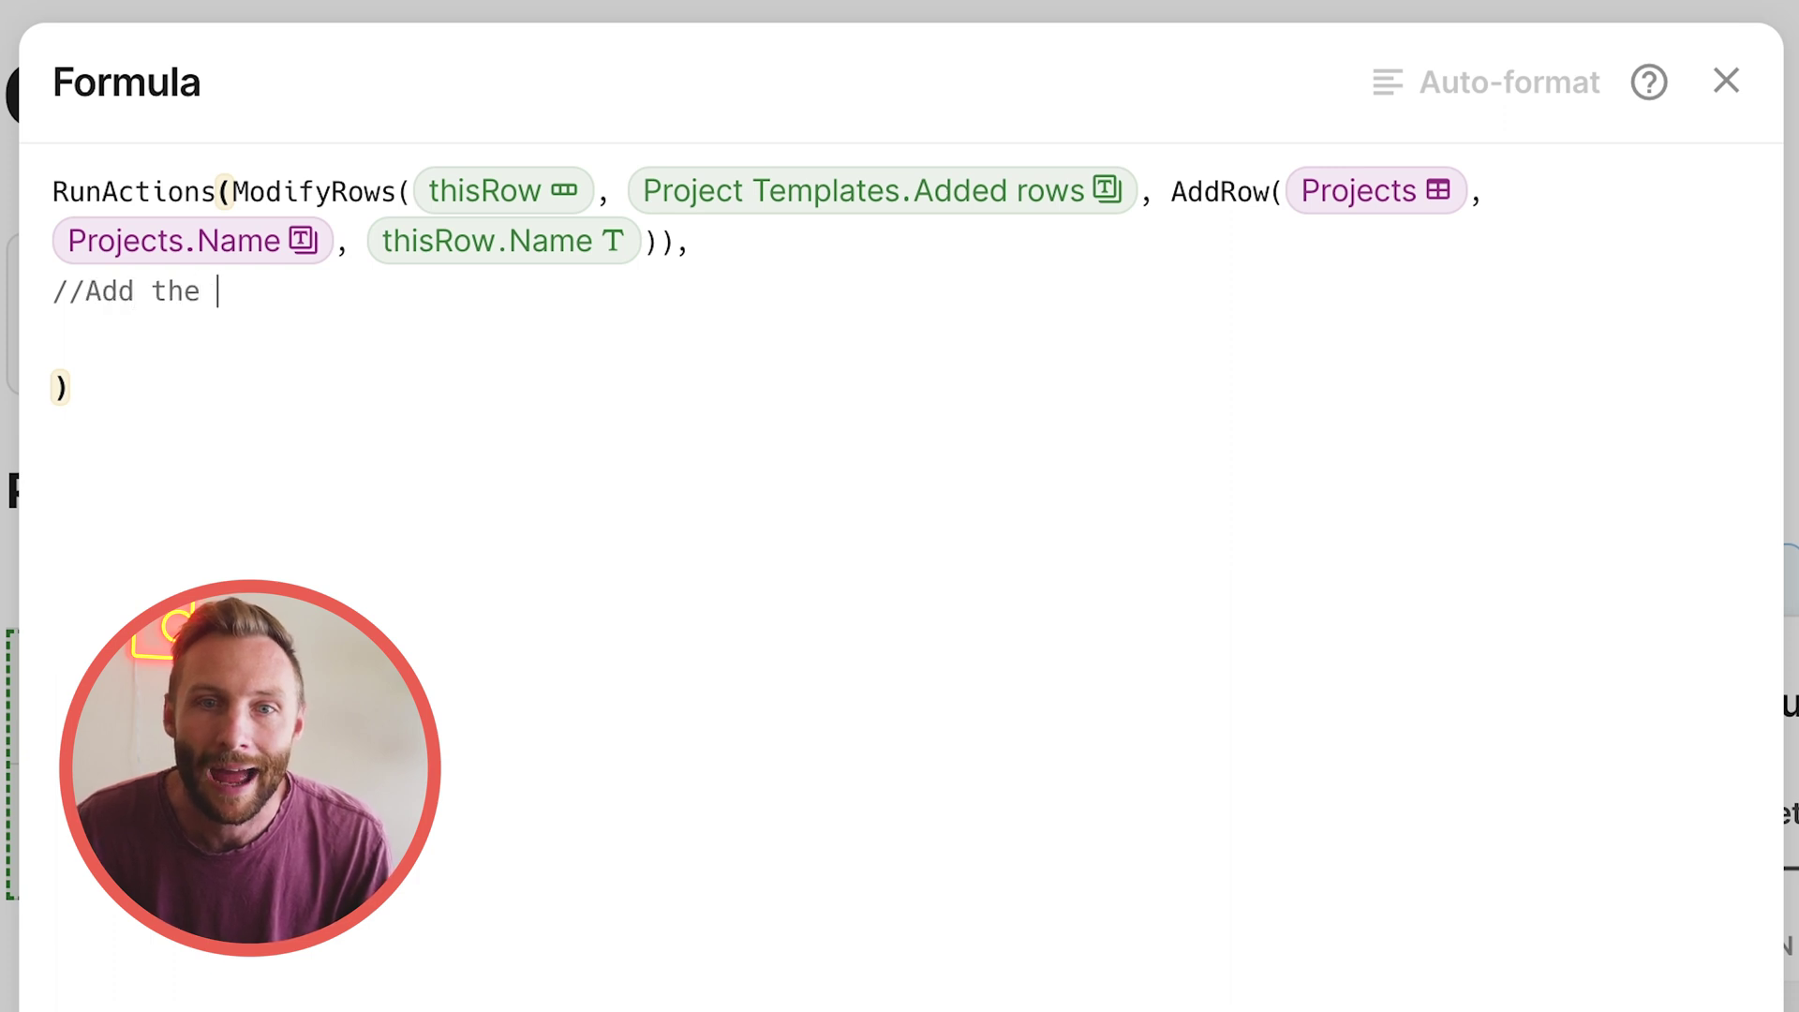
{"action": "type", "text": "actual tasks for "}
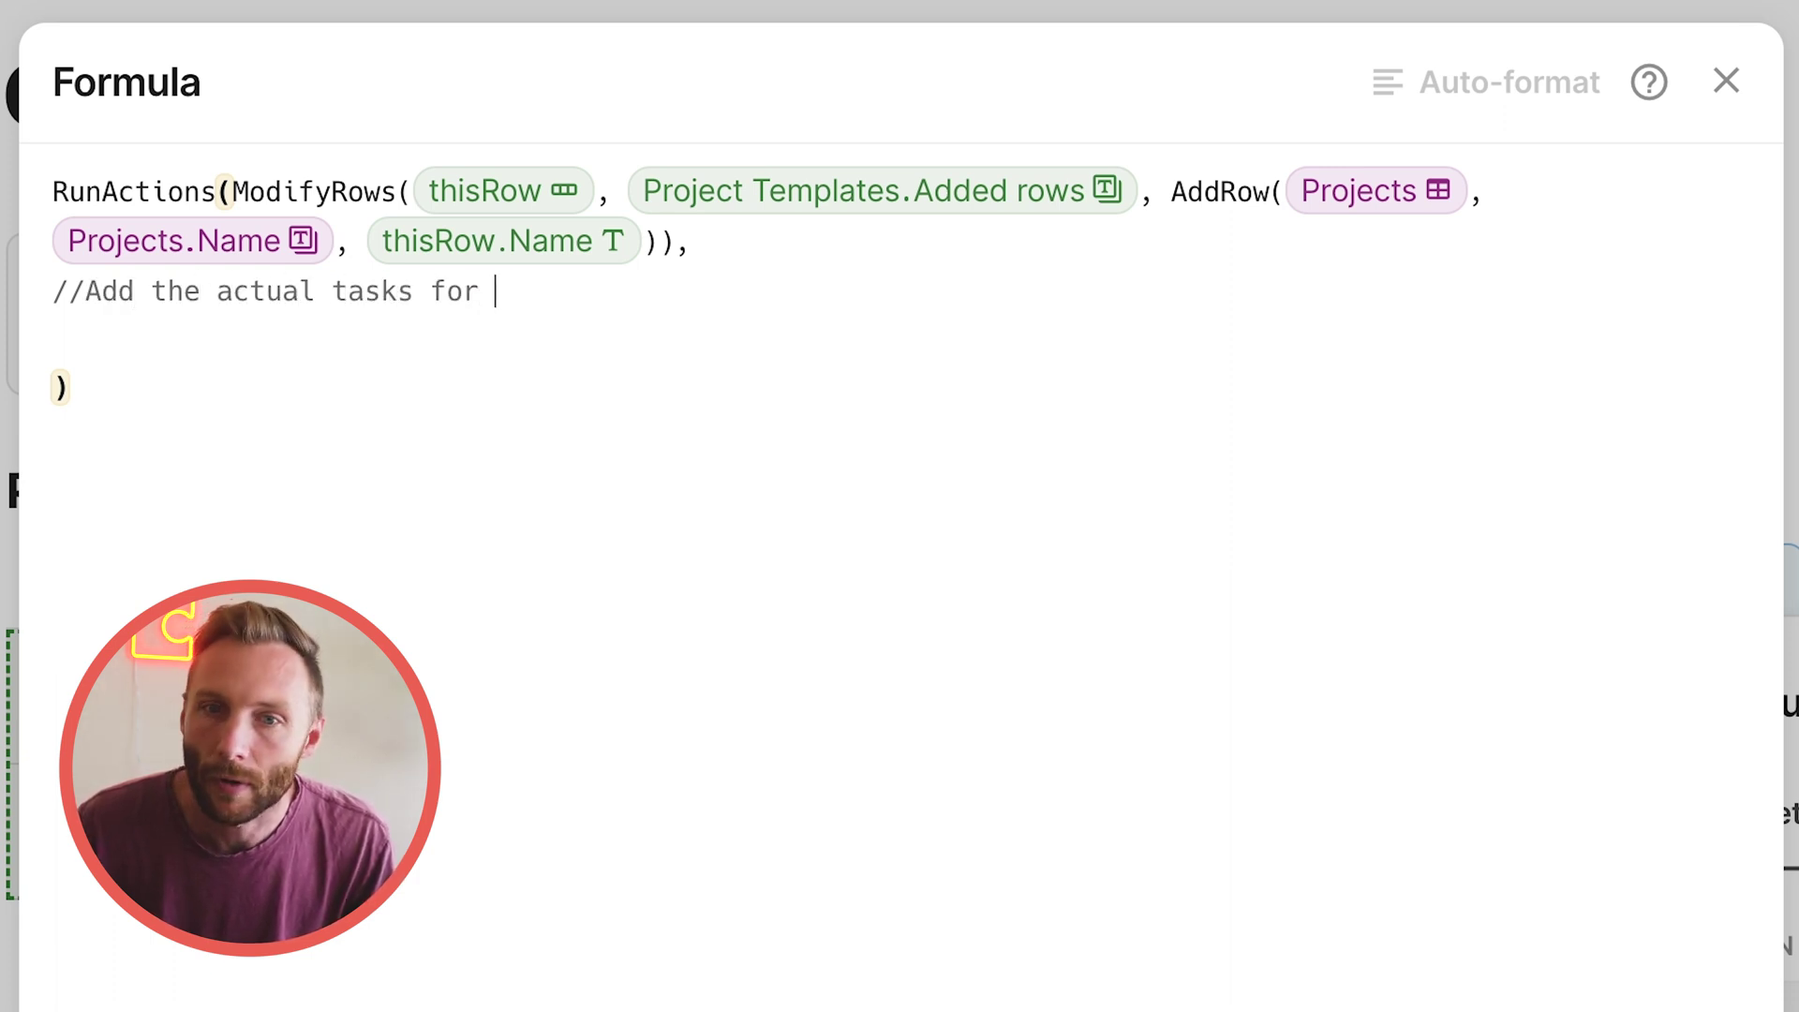
{"action": "type", "text": "this project, and con"}
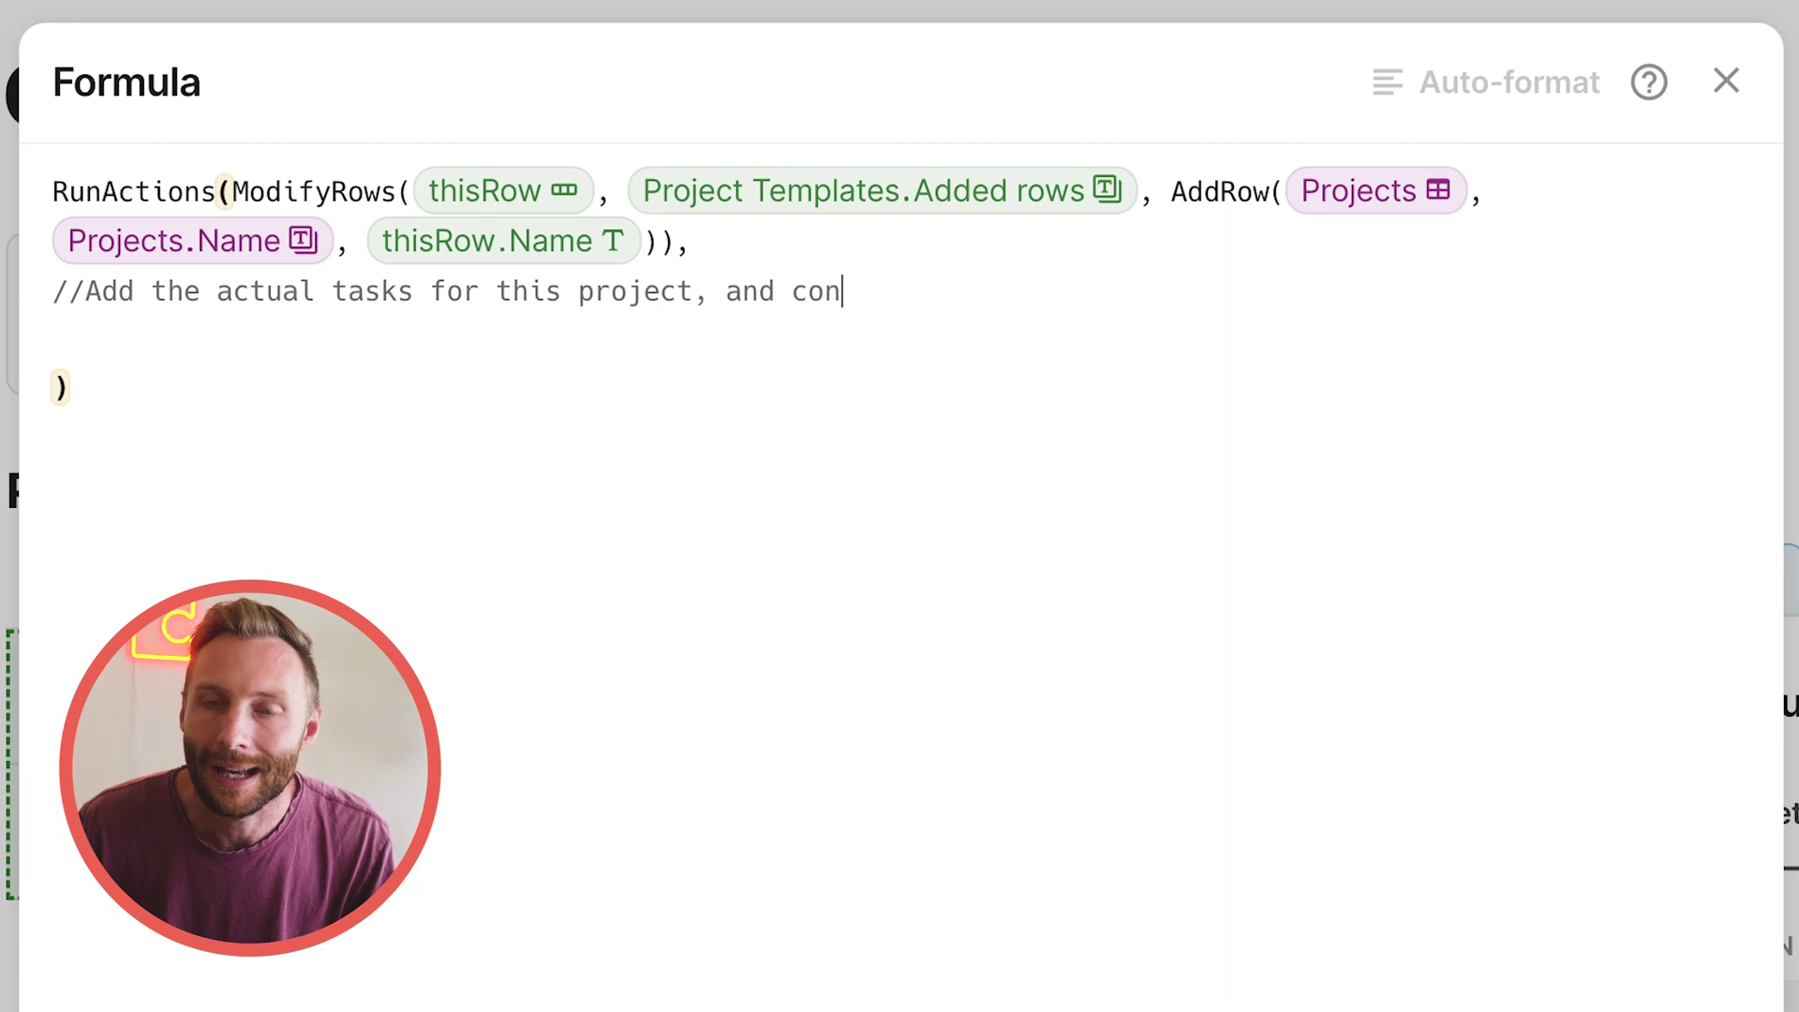
{"action": "type", "text": "nect t"}
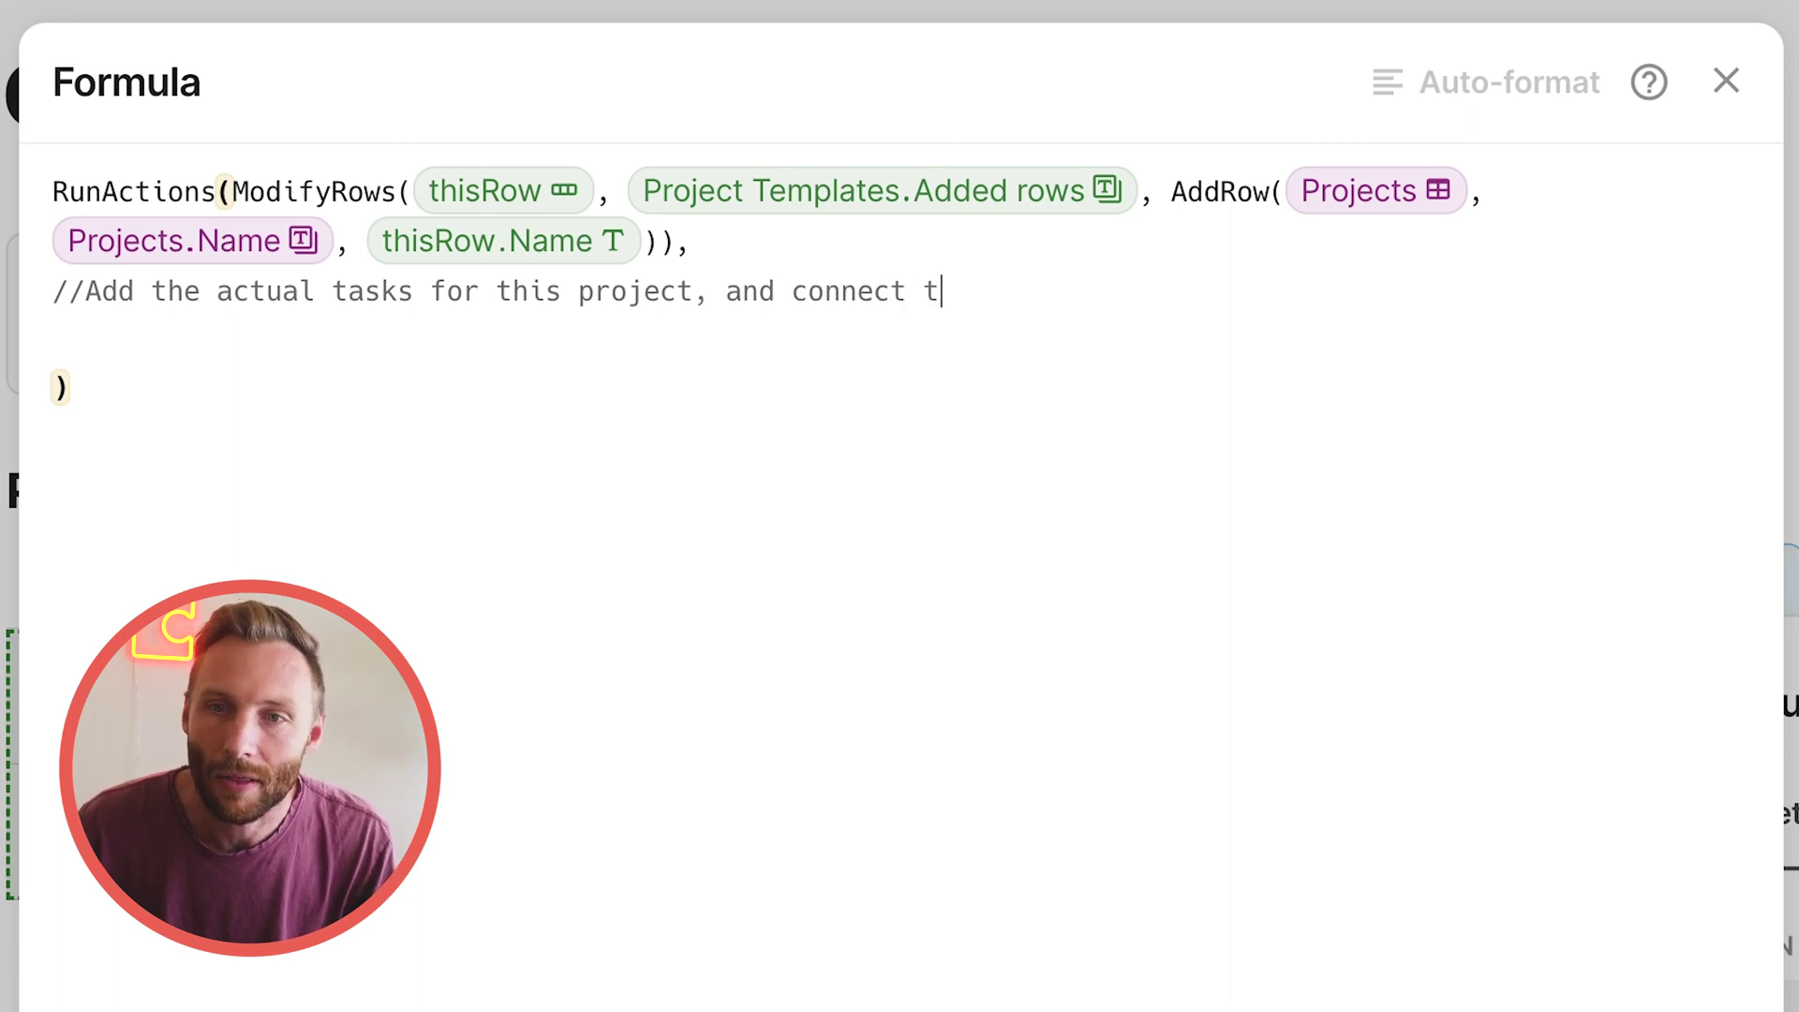
{"action": "type", "text": "hose tasks to the ne"}
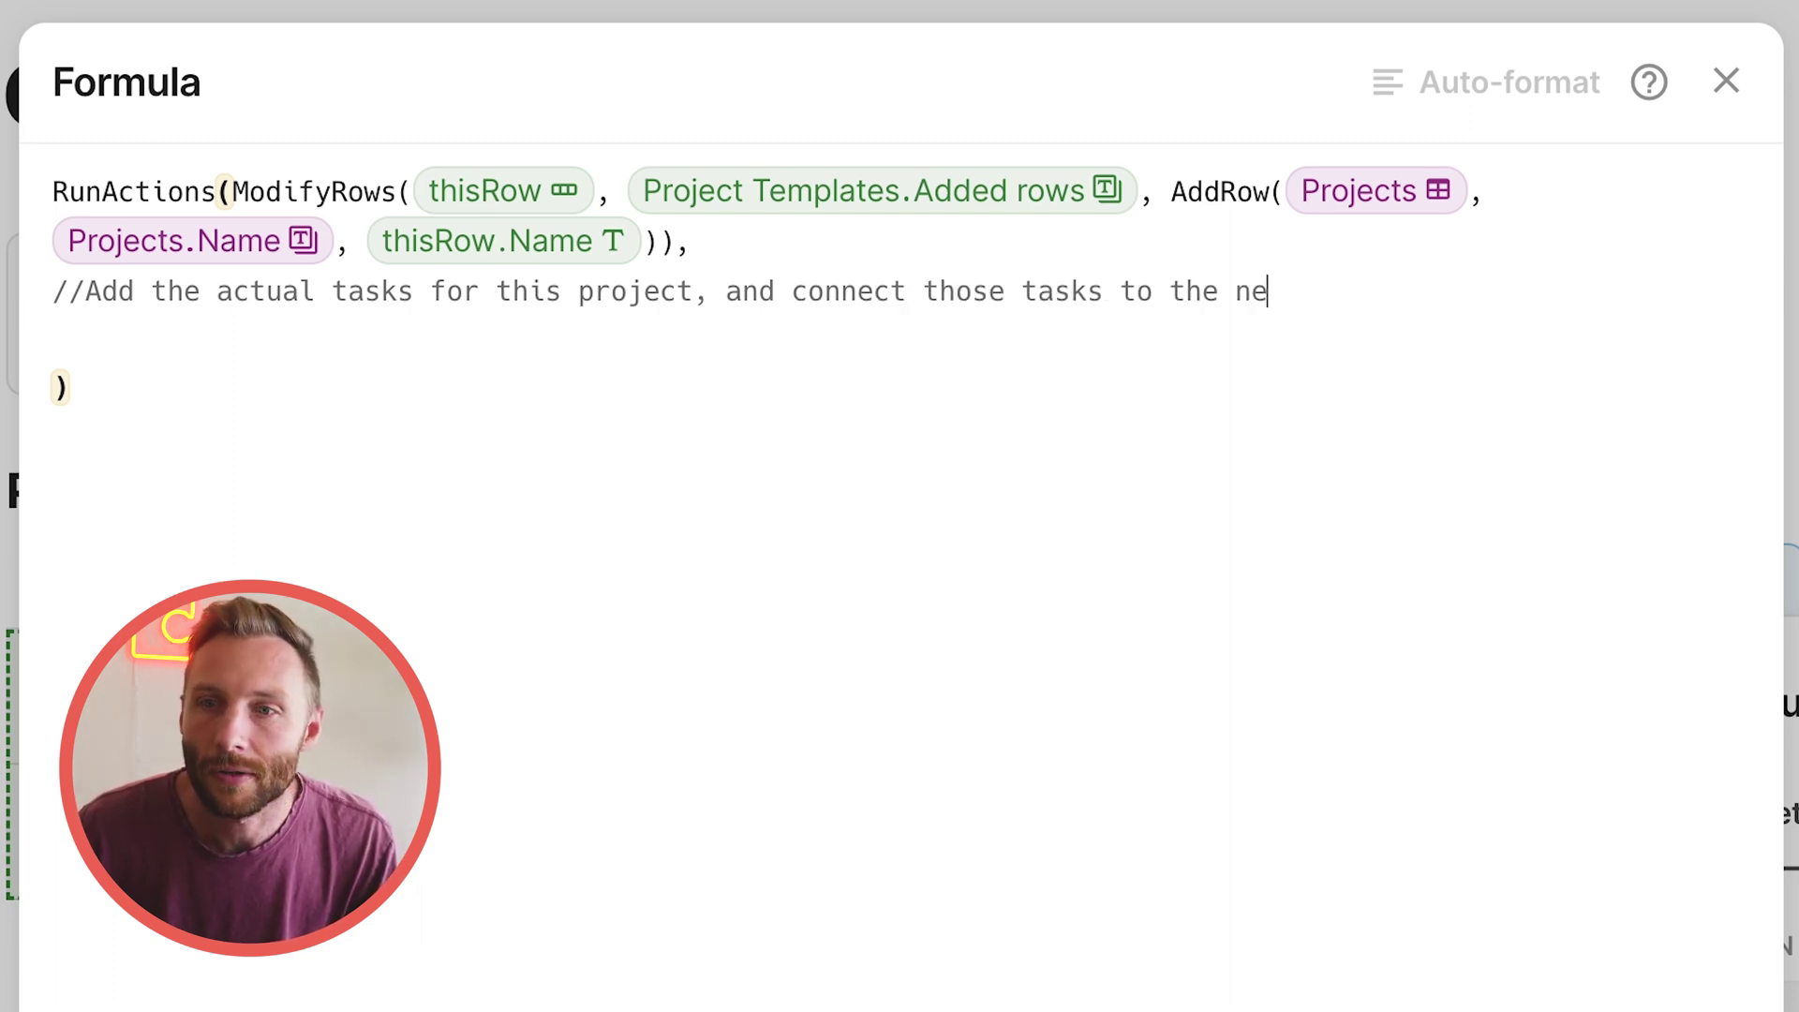
{"action": "type", "text": "wly created pr"}
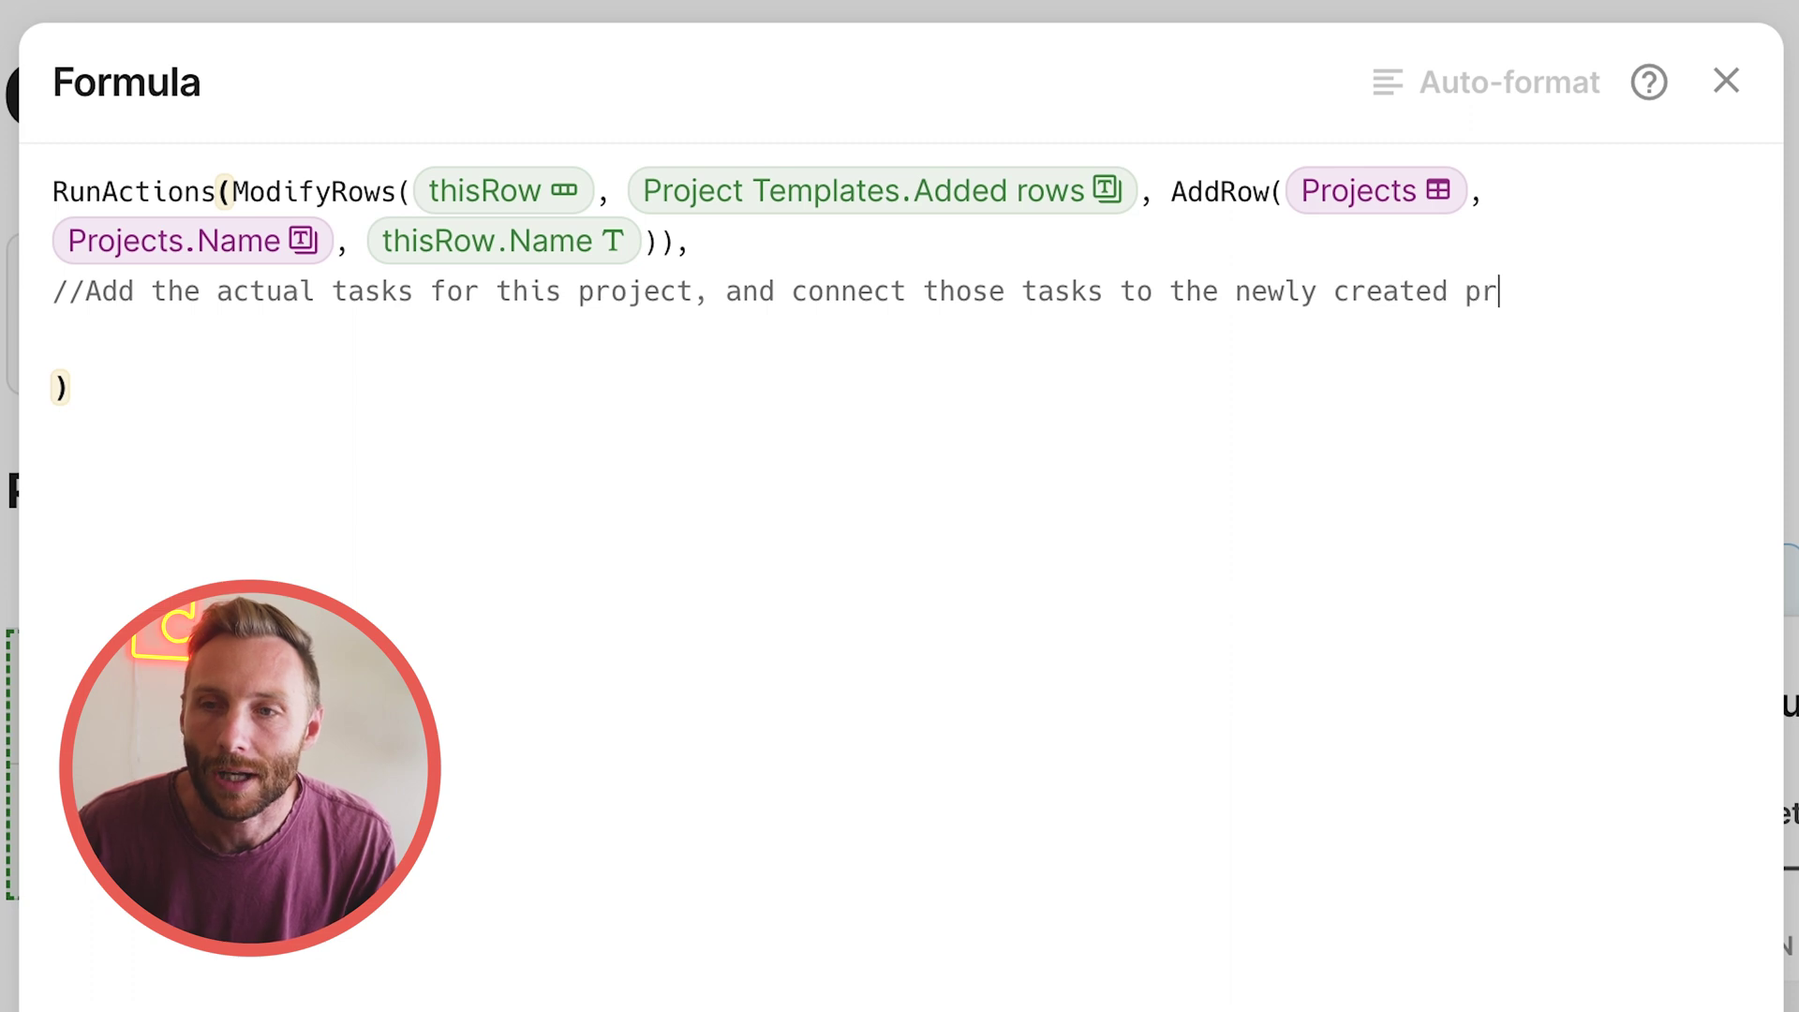
{"action": "type", "text": "oject"}
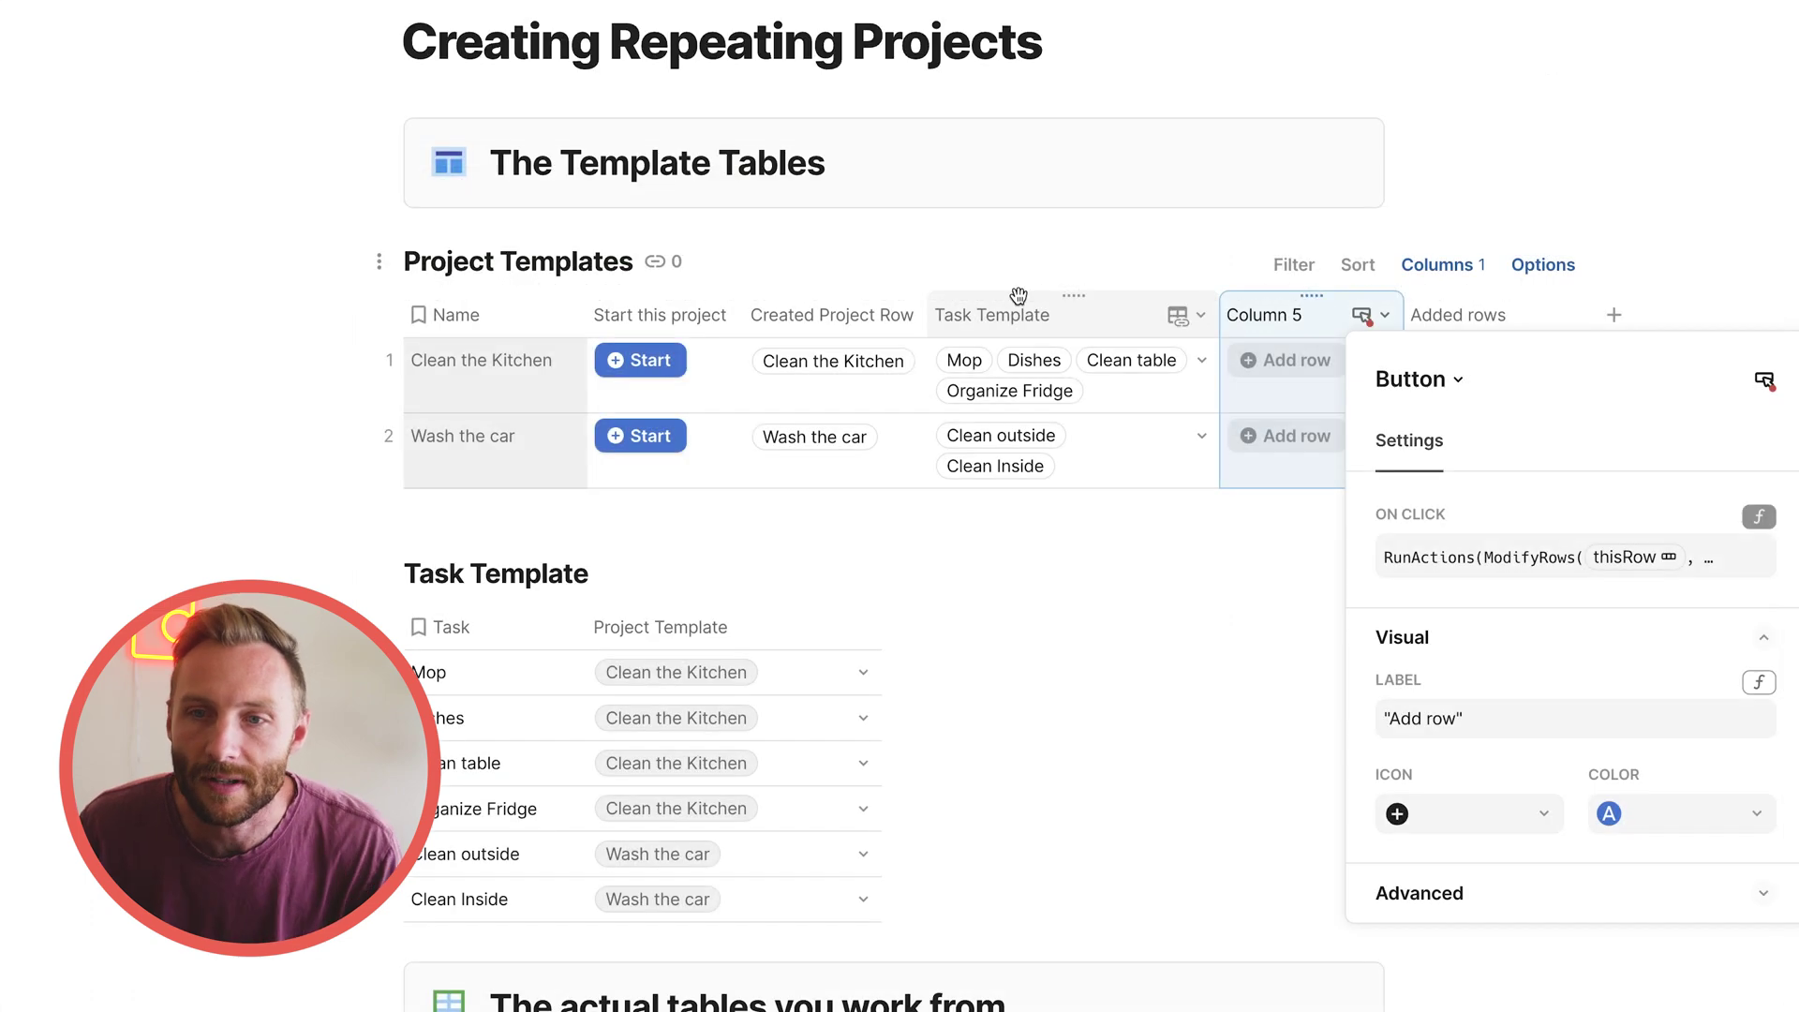
{"action": "left_click", "coordinate": [1016, 295]}
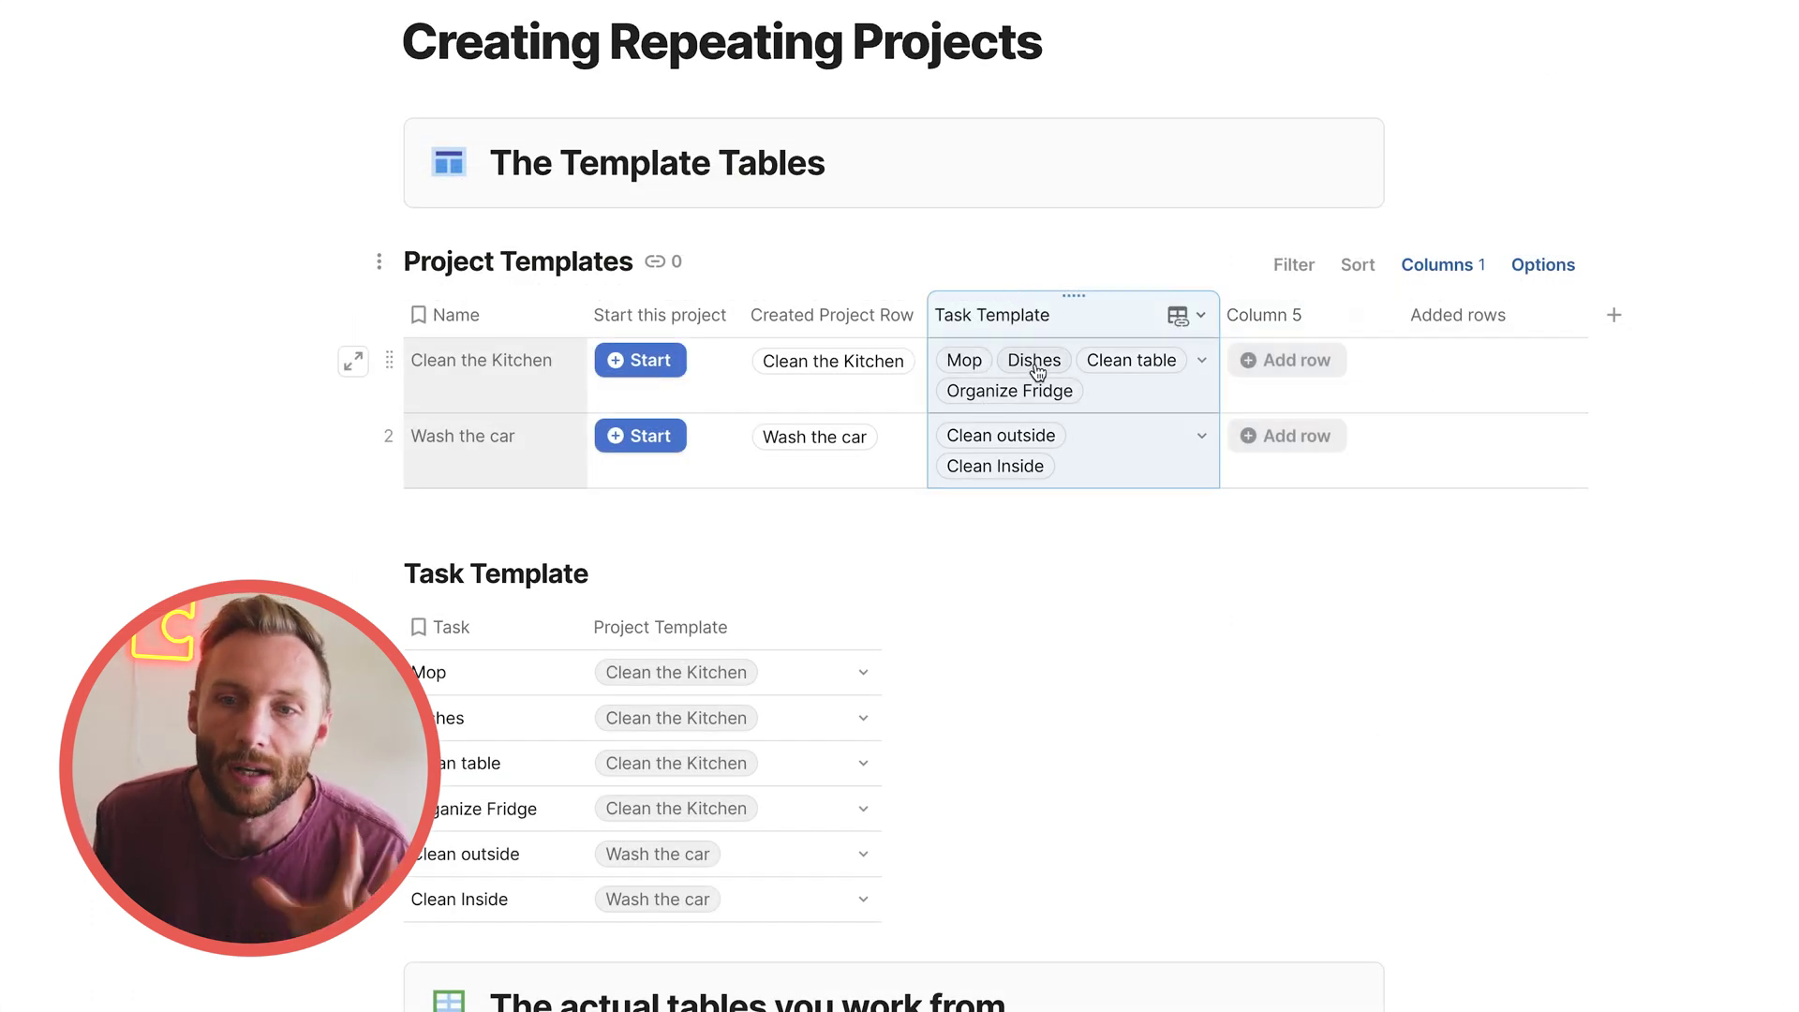
Open Column 5's On Click formula in the full editor and begin a Task Template.ForEach call
{"action": "left_click", "coordinate": [1295, 317]}
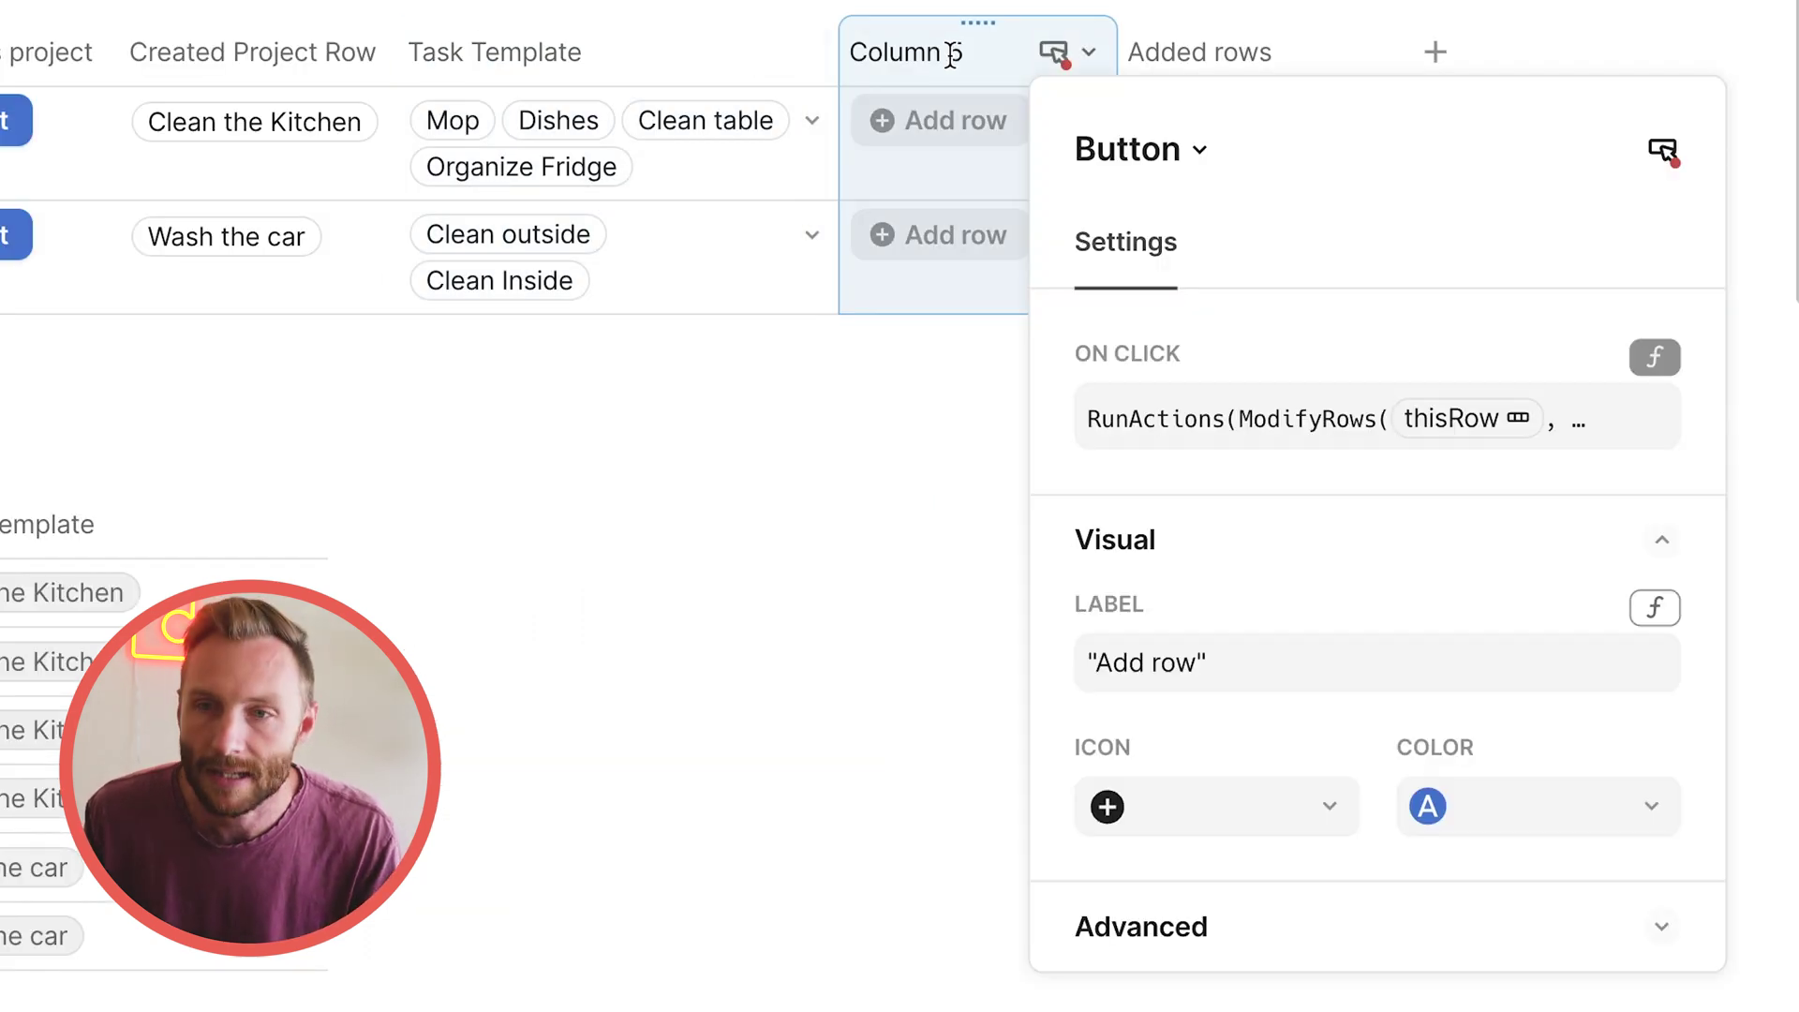
{"action": "left_click", "coordinate": [1109, 415]}
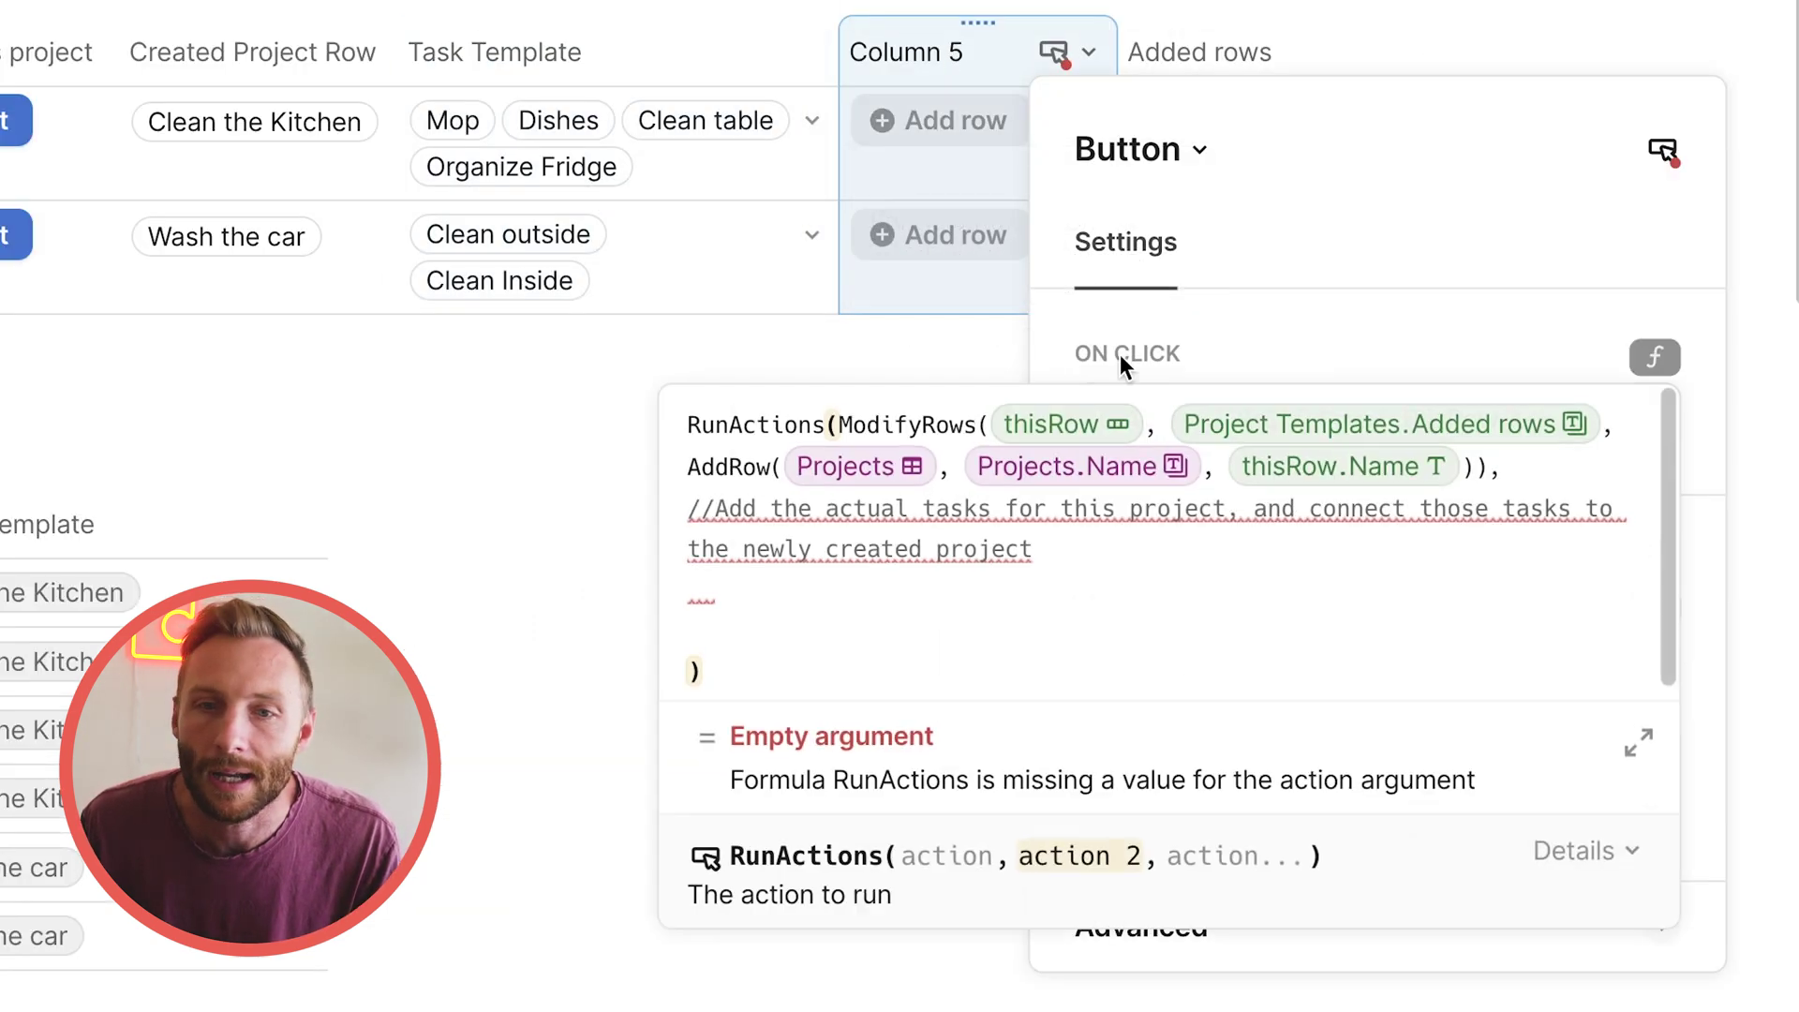
{"action": "left_click", "coordinate": [1635, 743]}
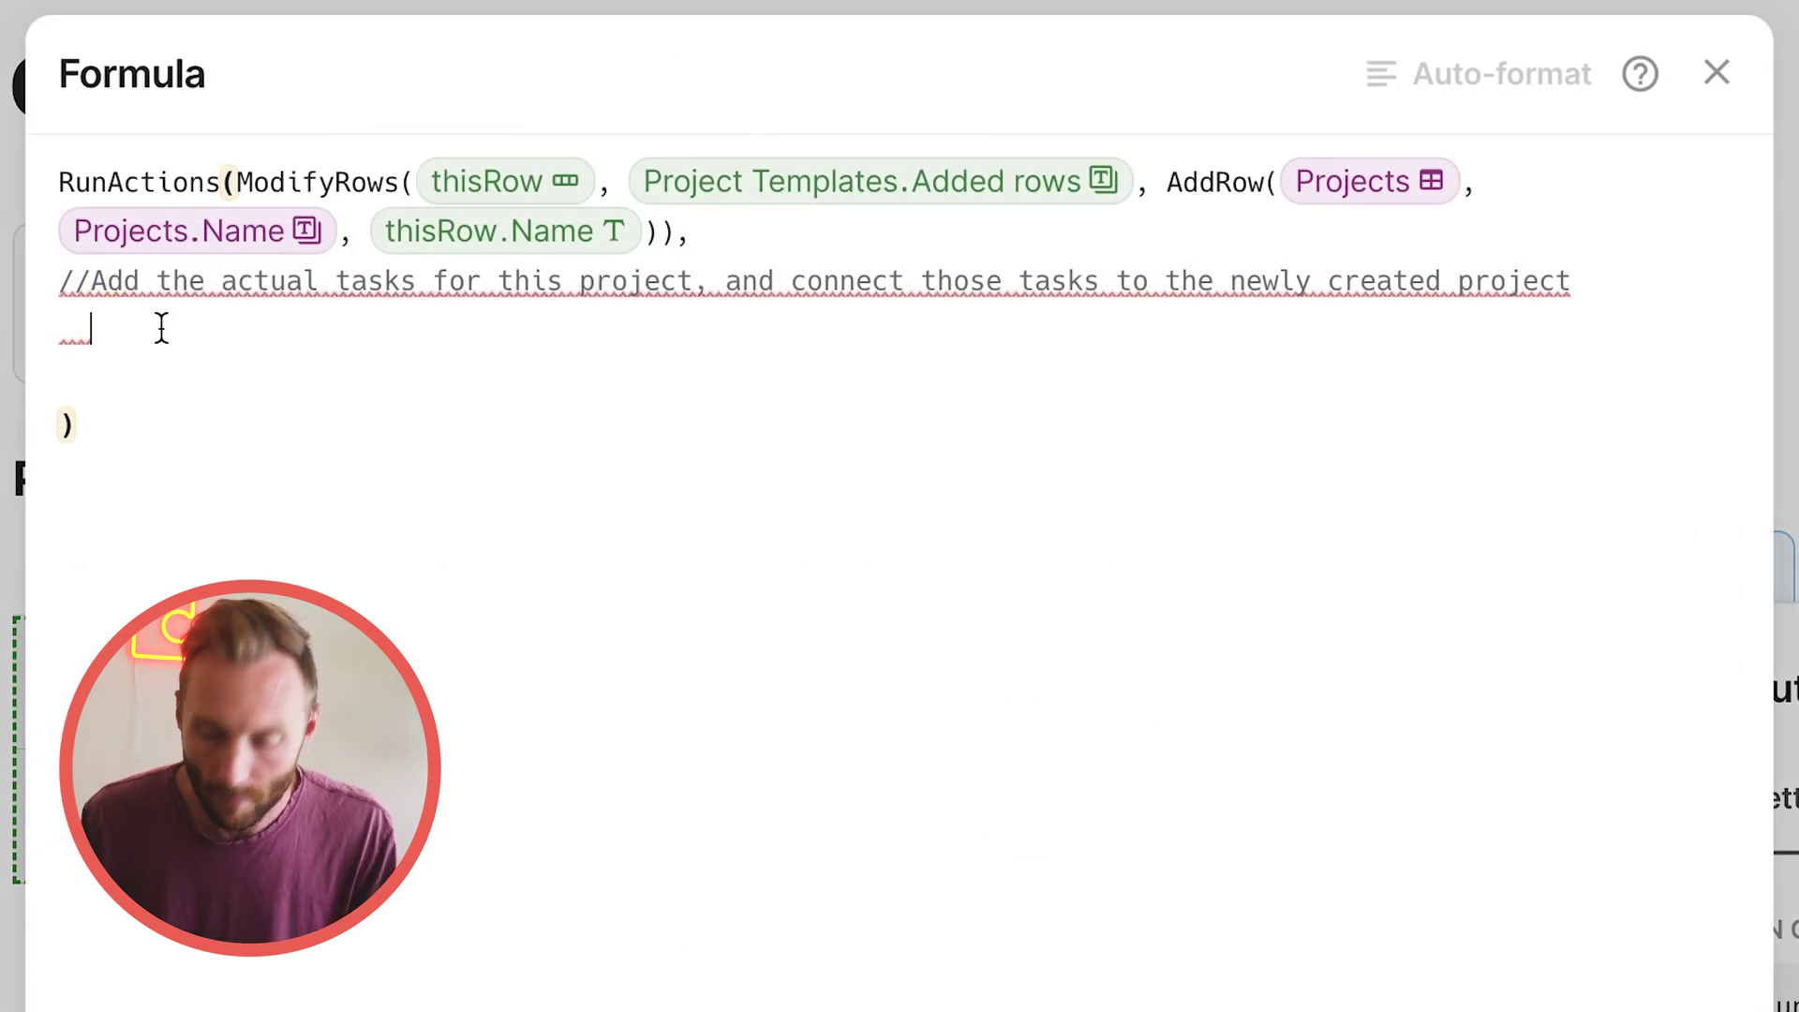
{"action": "type", "text": "task Template"}
{"action": "key", "text": "Return"}
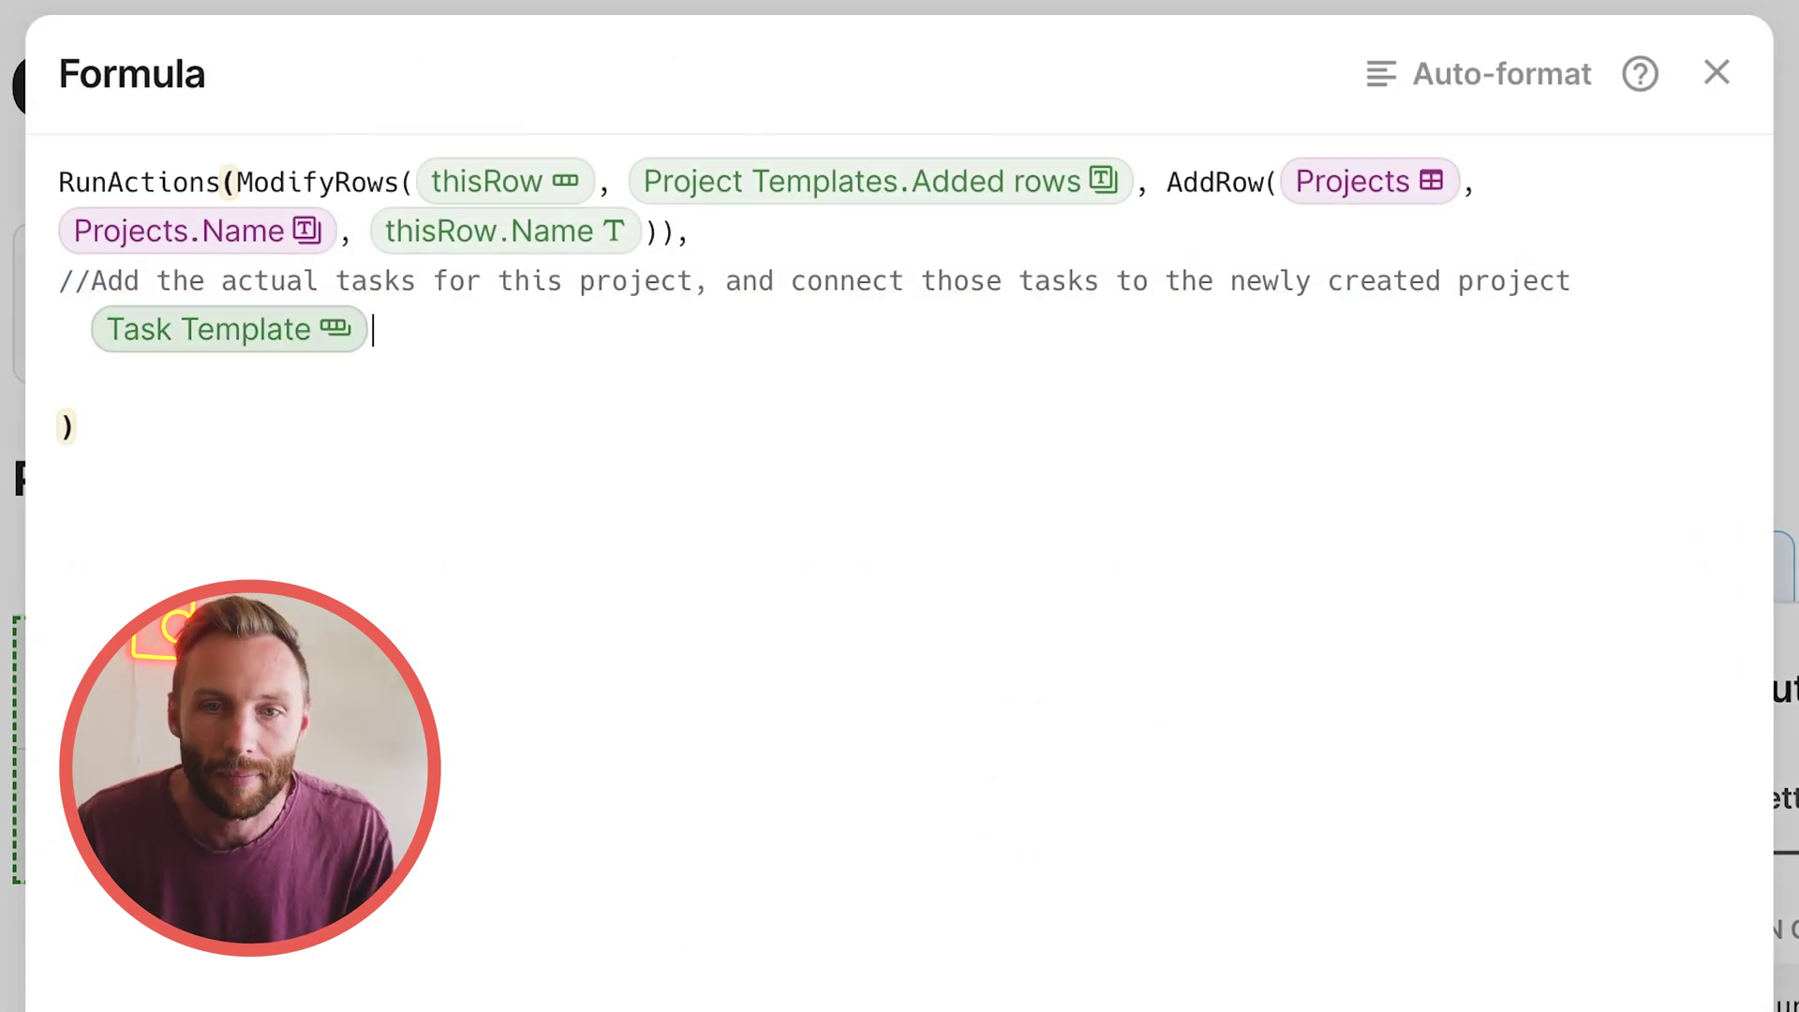
{"action": "type", "text": ".forEach("}
{"action": "key", "text": "Return"}
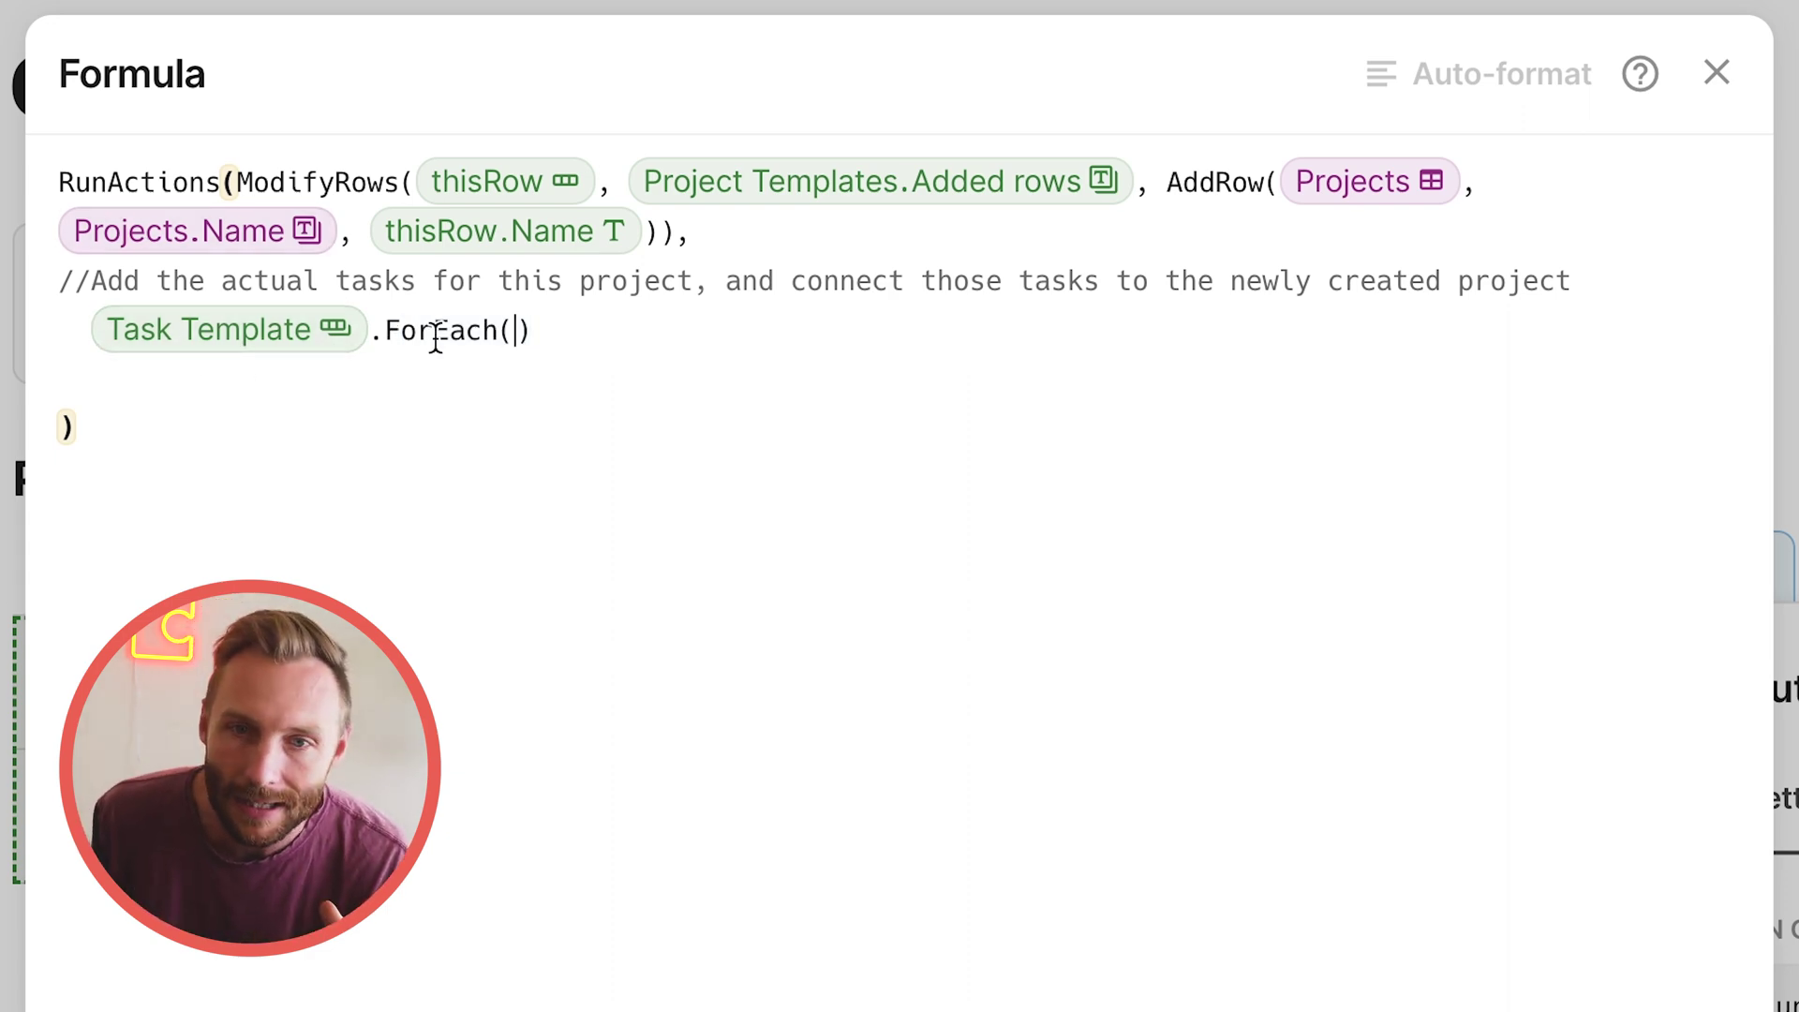
Inside ForEach, start AddRow(Tasks, Tasks.Name, CurrentValue…) to create a task per template
{"action": "type", "text": "added rows"}
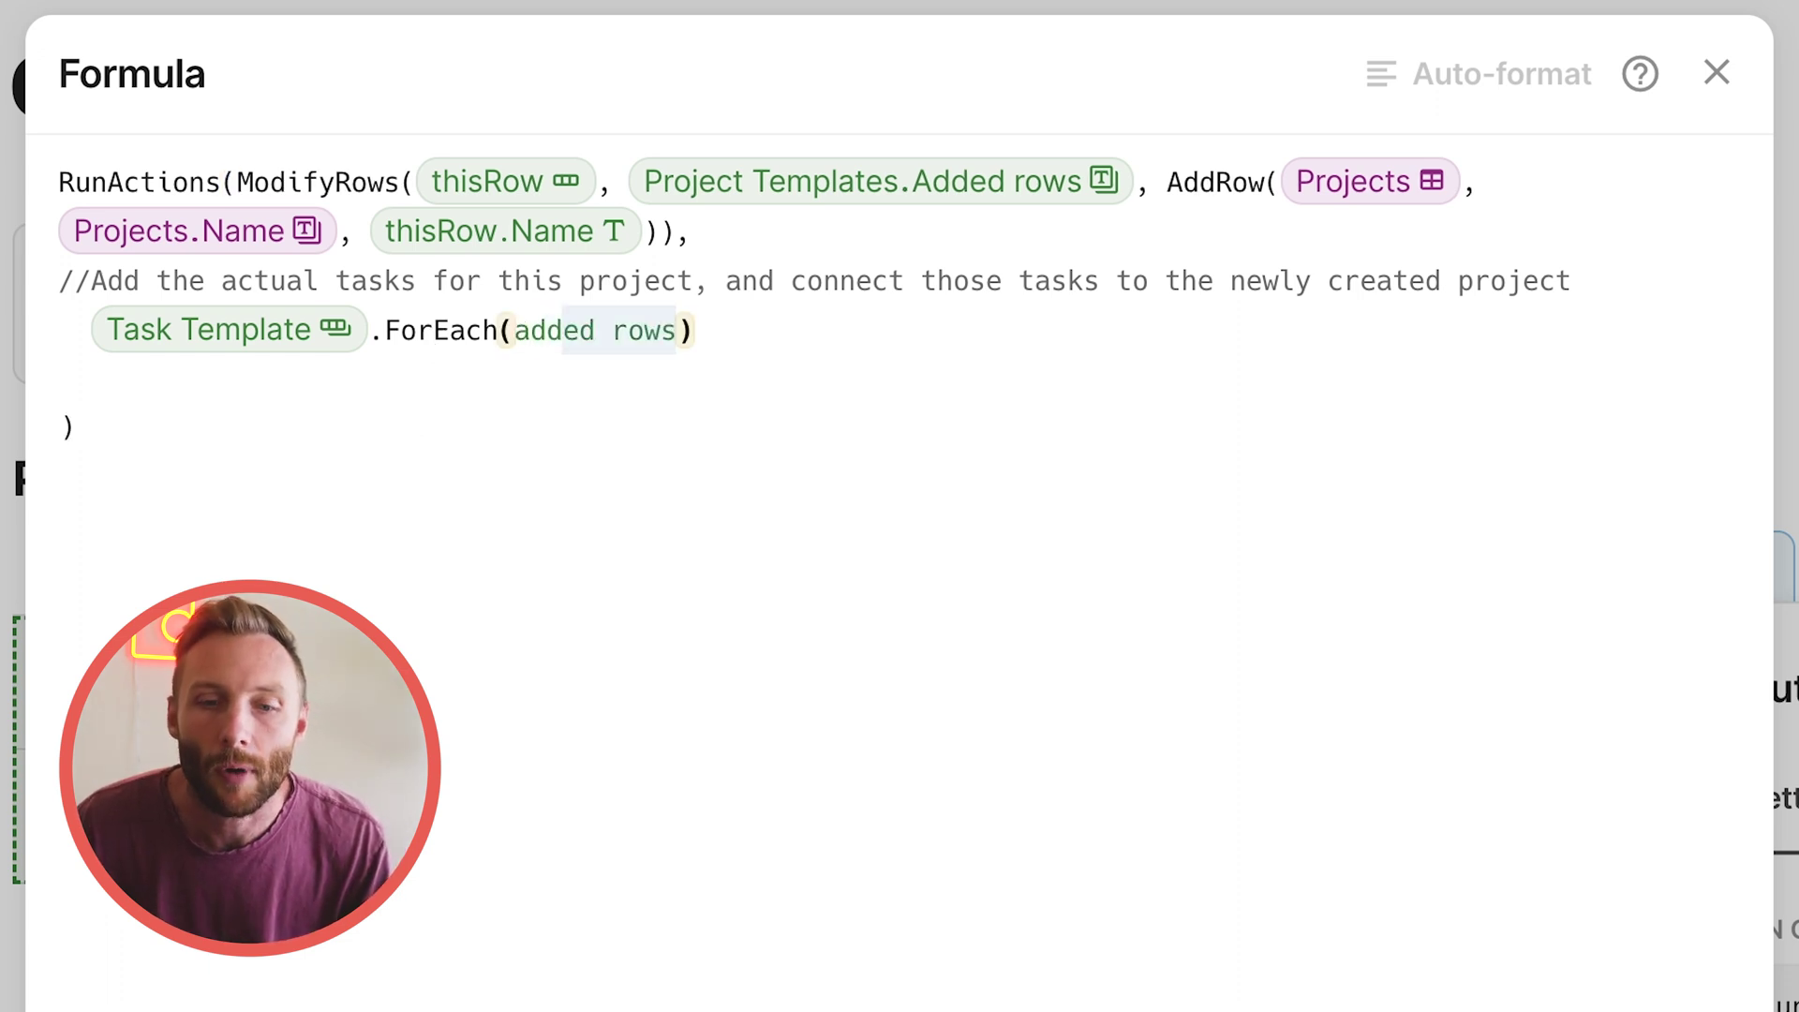
{"action": "key", "text": "BackSpace"}
{"action": "key", "text": "BackSpace"}
{"action": "key", "text": "BackSpace"}
{"action": "key", "text": "BackSpace"}
{"action": "key", "text": "BackSpace"}
{"action": "key", "text": "BackSpace"}
{"action": "key", "text": "BackSpace"}
{"action": "type", "text": "row("}
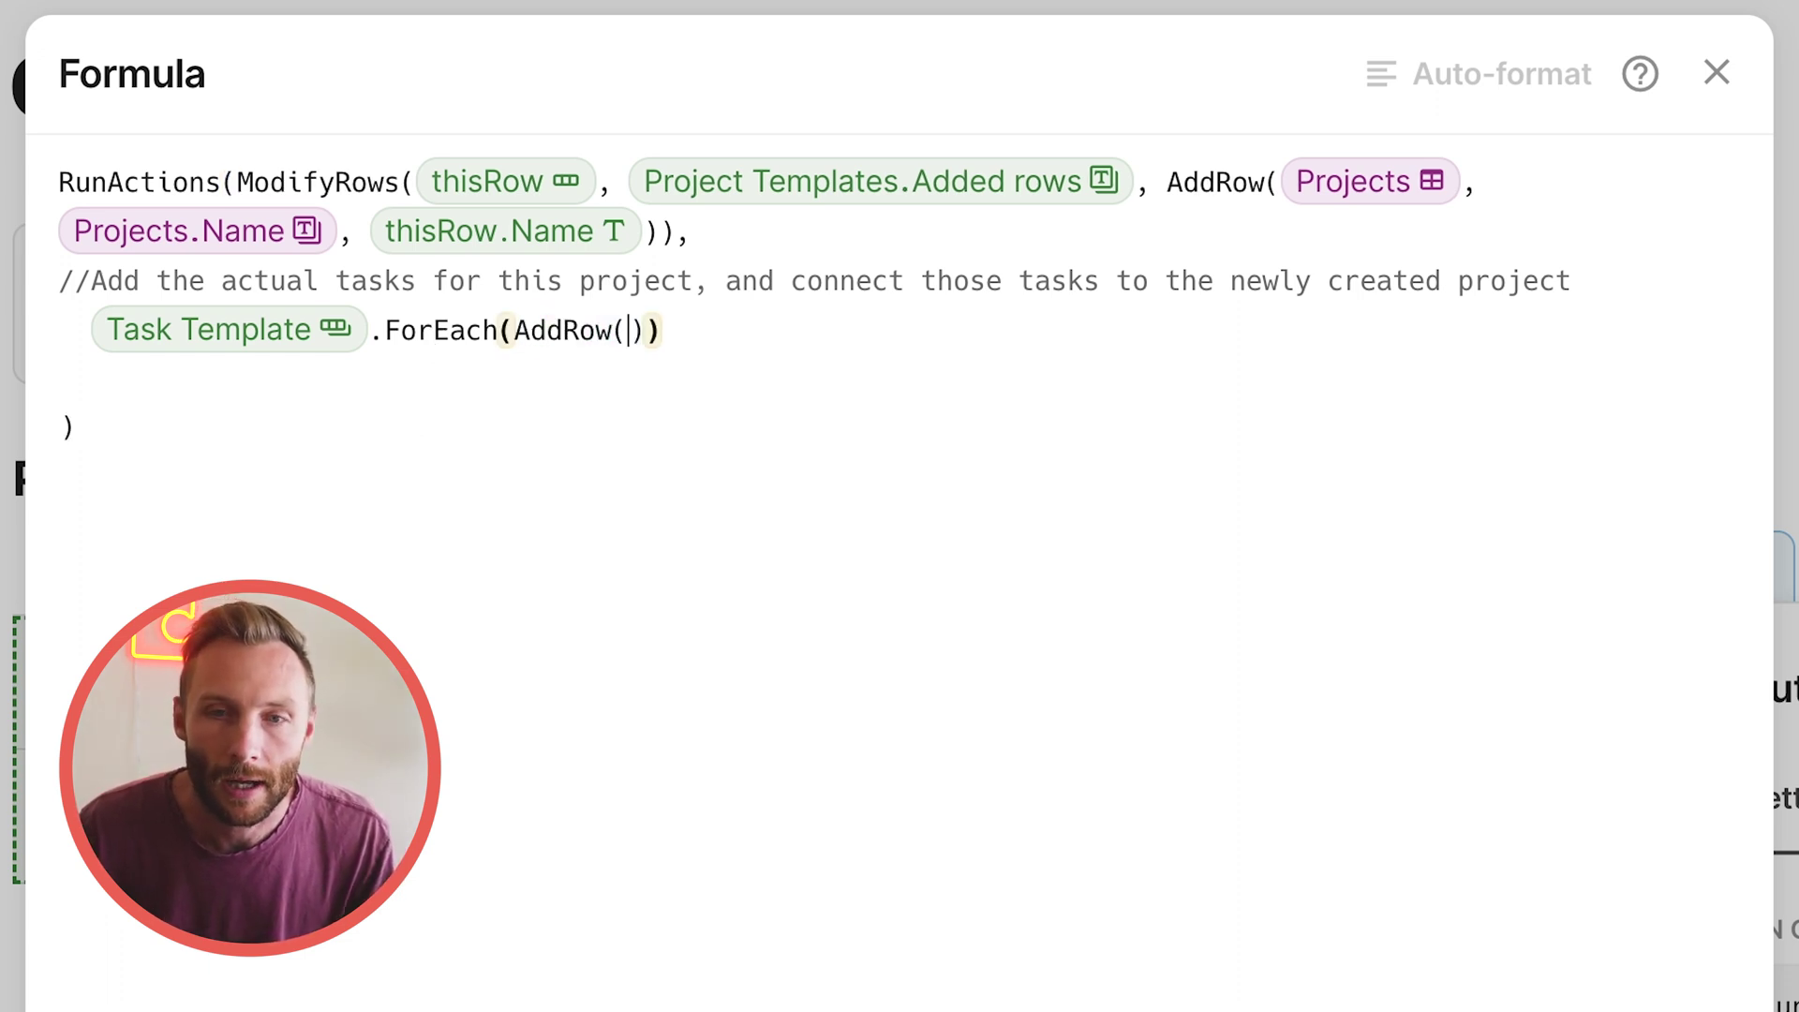
{"action": "type", "text": "task"}
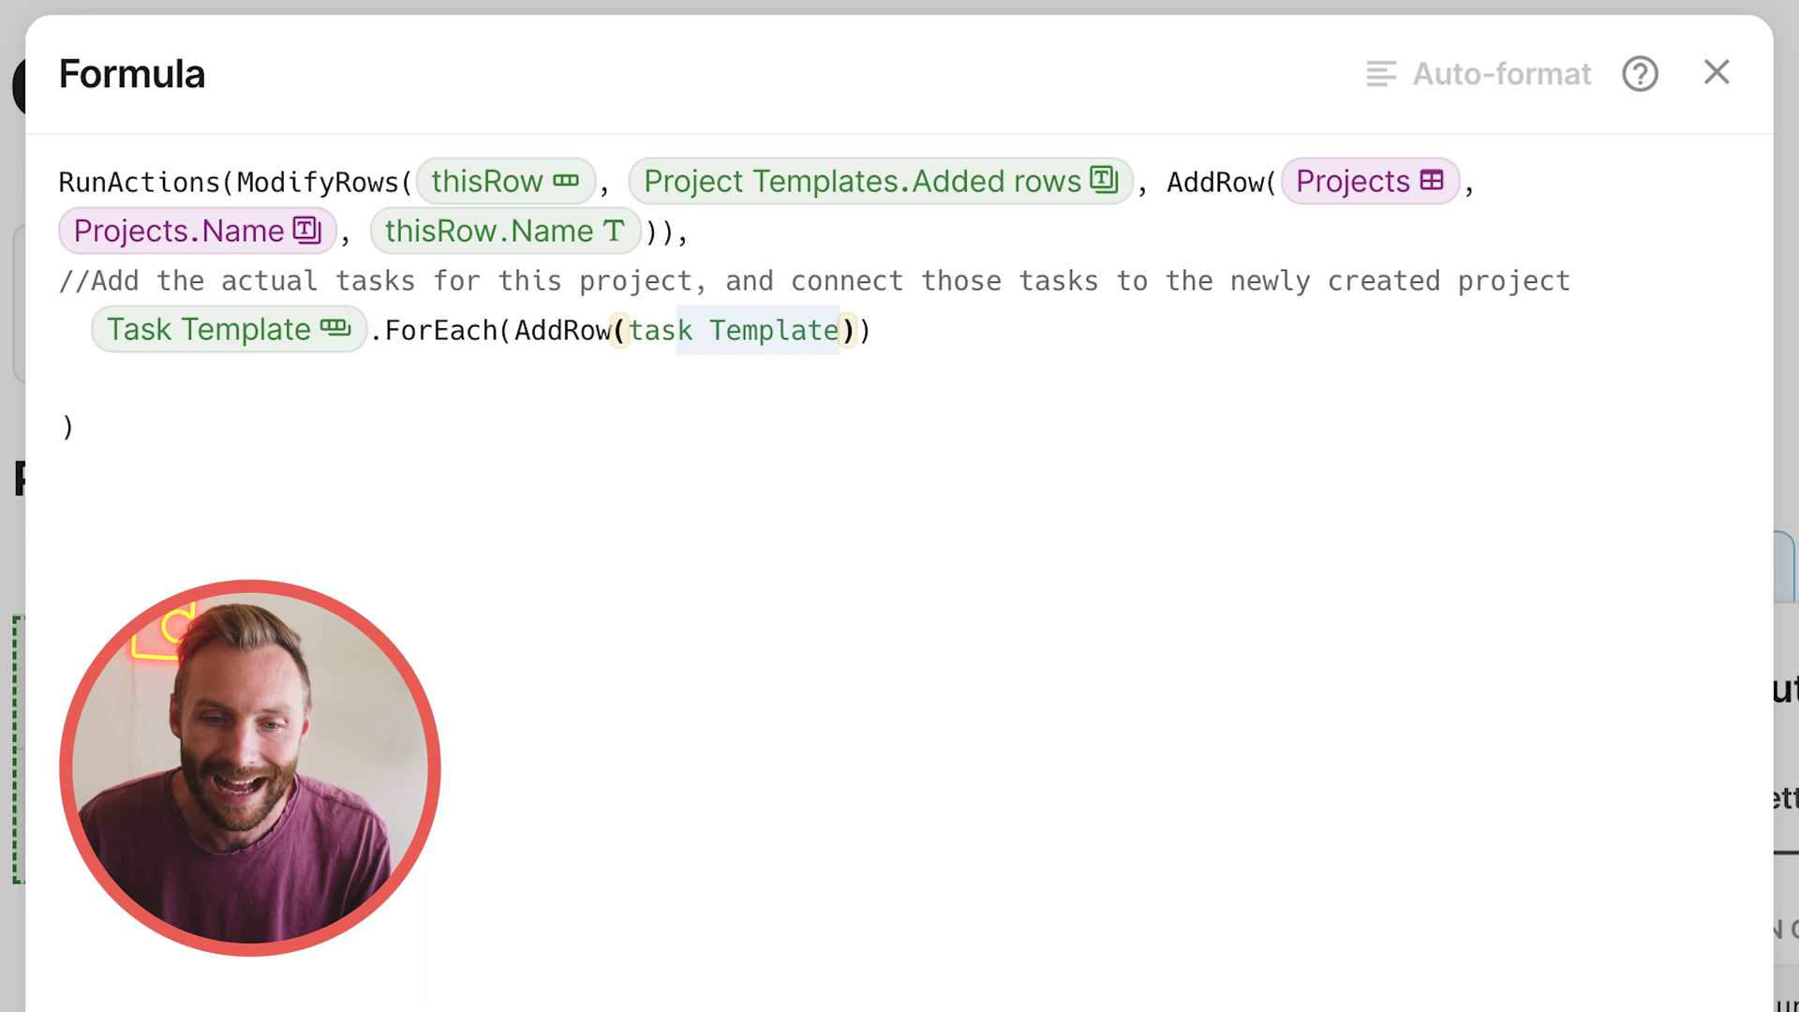
{"action": "type", "text": "s"}
{"action": "key", "text": "Tab"}
{"action": "type", "text": ",Name"}
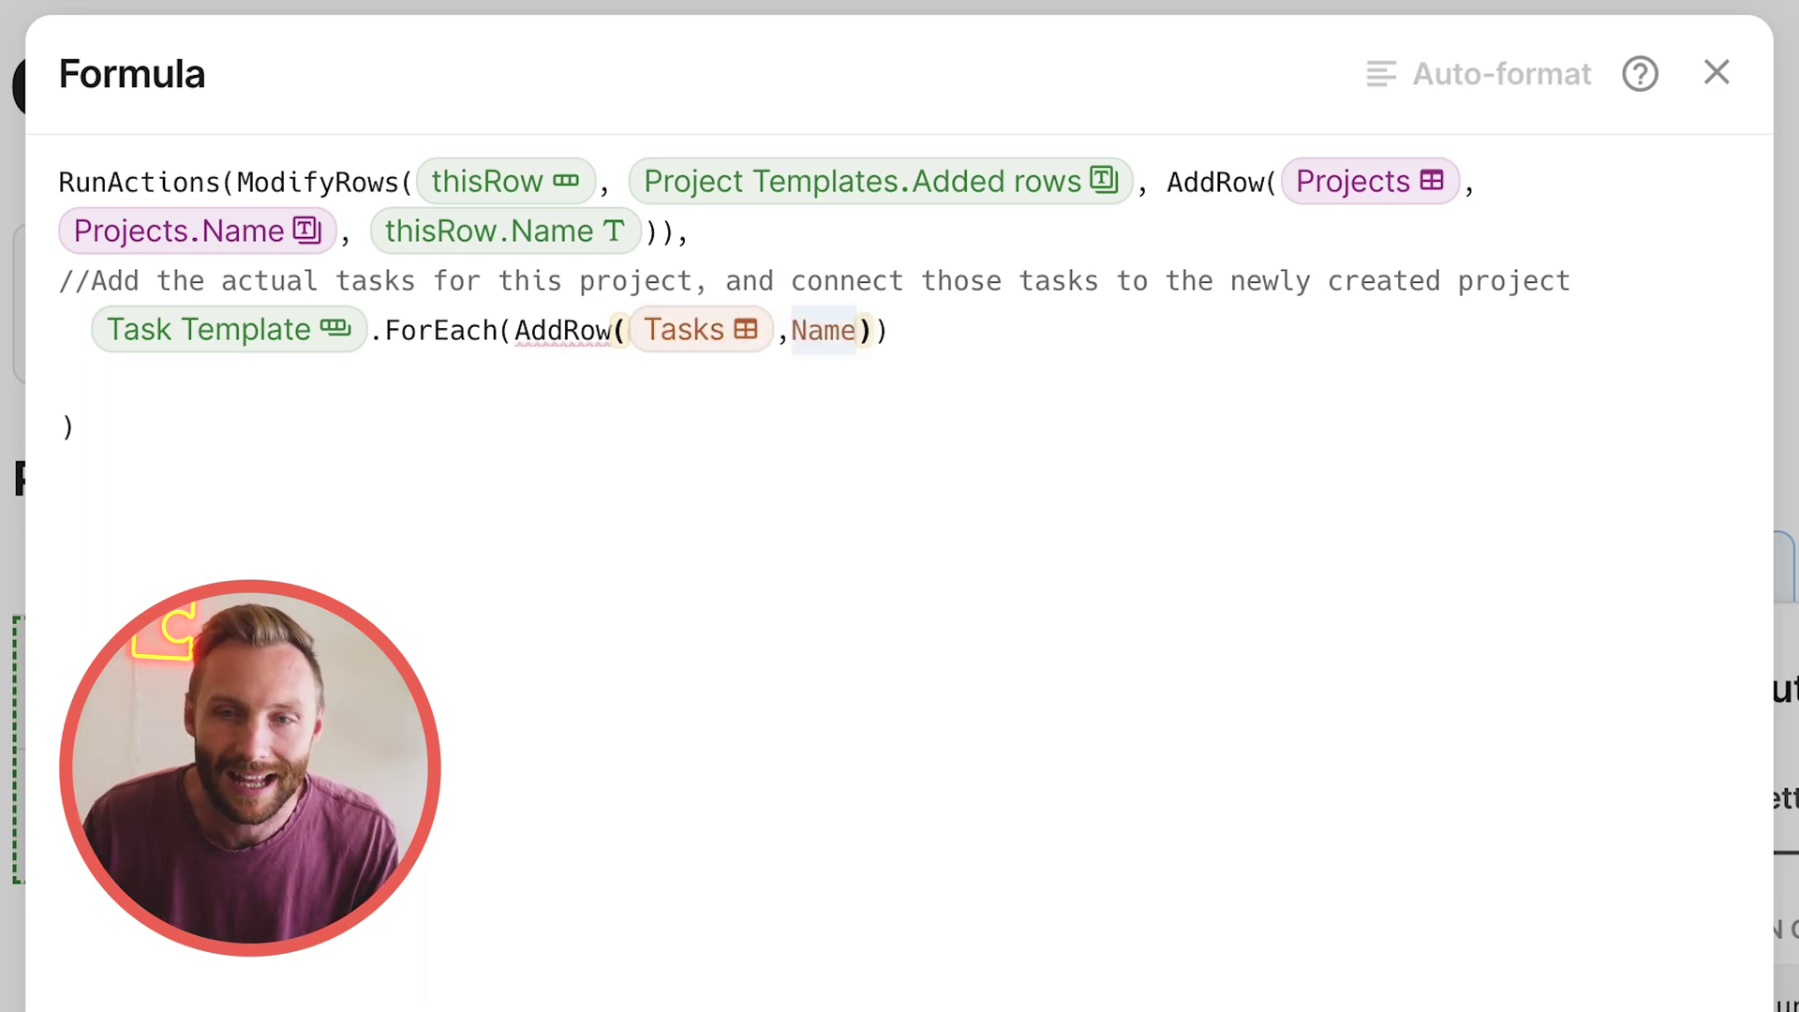
{"action": "key", "text": "Tab"}
{"action": "type", "text": ",currentValue"}
{"action": "key", "text": "Tab"}
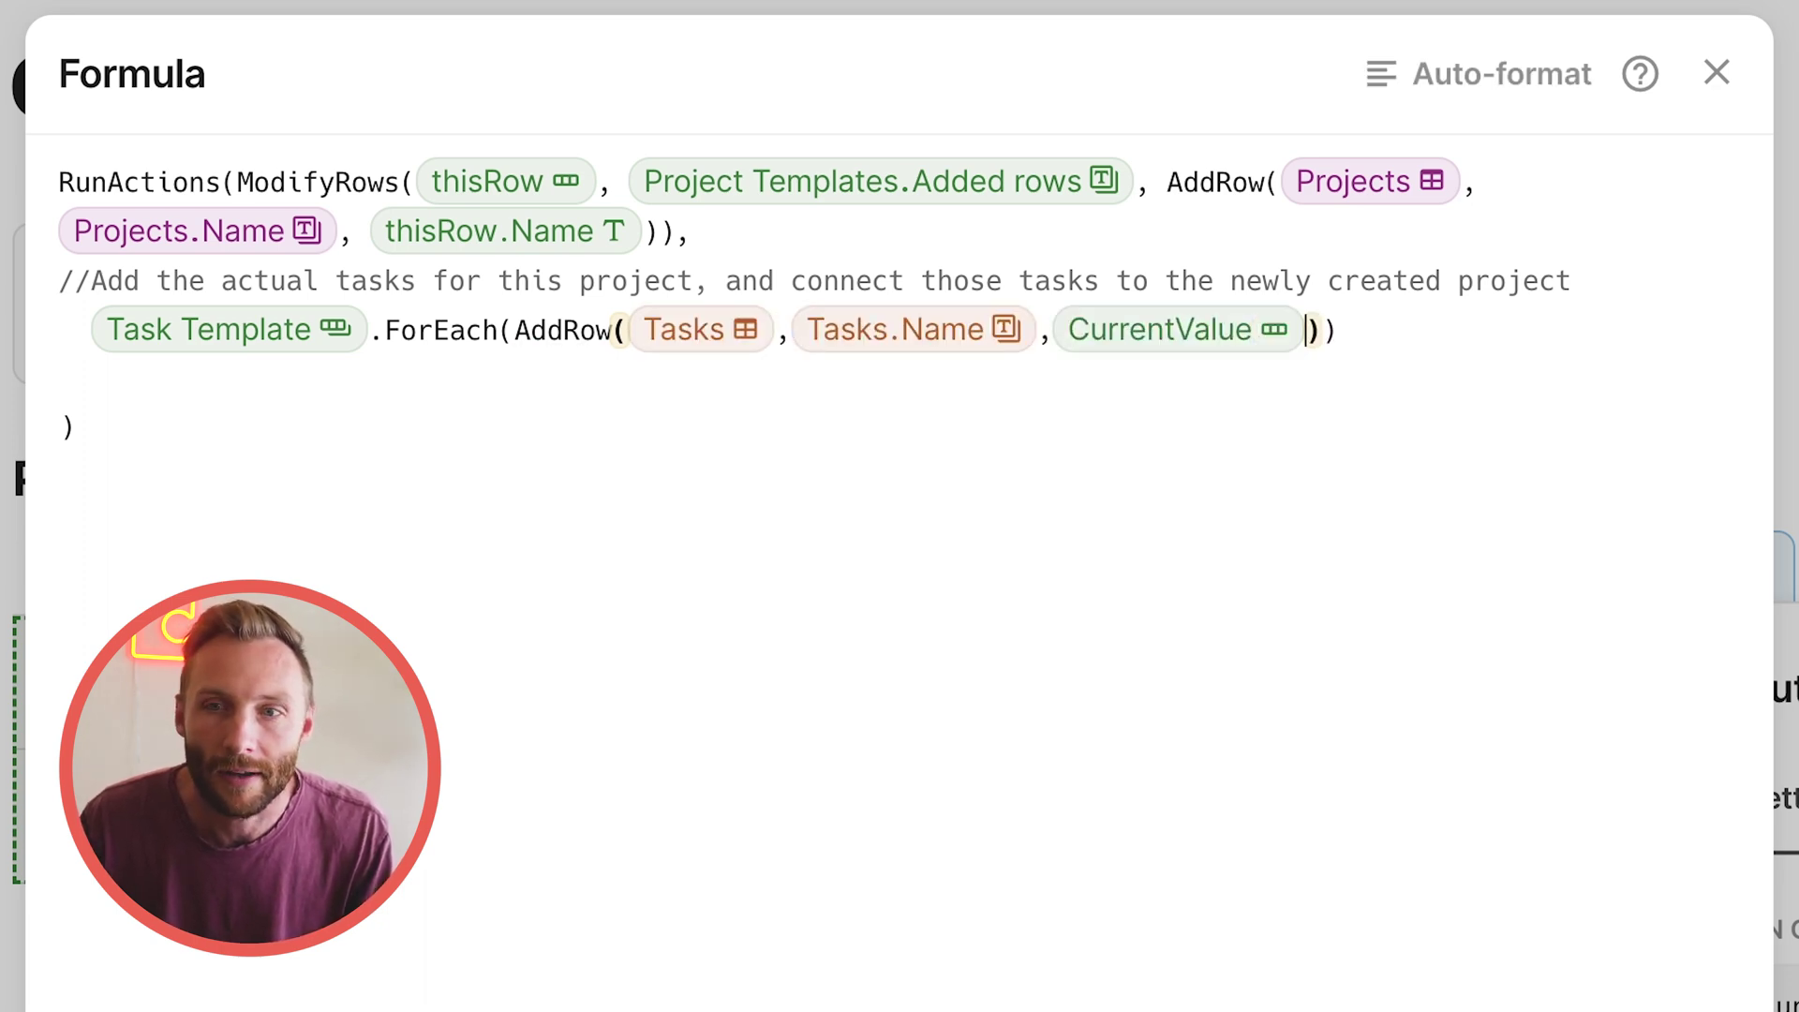
Finish the AddRow arguments with CurrentValue.Task, Tasks.Connected Project and Added rows
{"action": "type", "text": ".not("}
{"action": "key", "text": "BackSpace"}
{"action": "key", "text": "BackSpace"}
{"action": "key", "text": "BackSpace"}
{"action": "key", "text": "BackSpace"}
{"action": "type", "text": "task"}
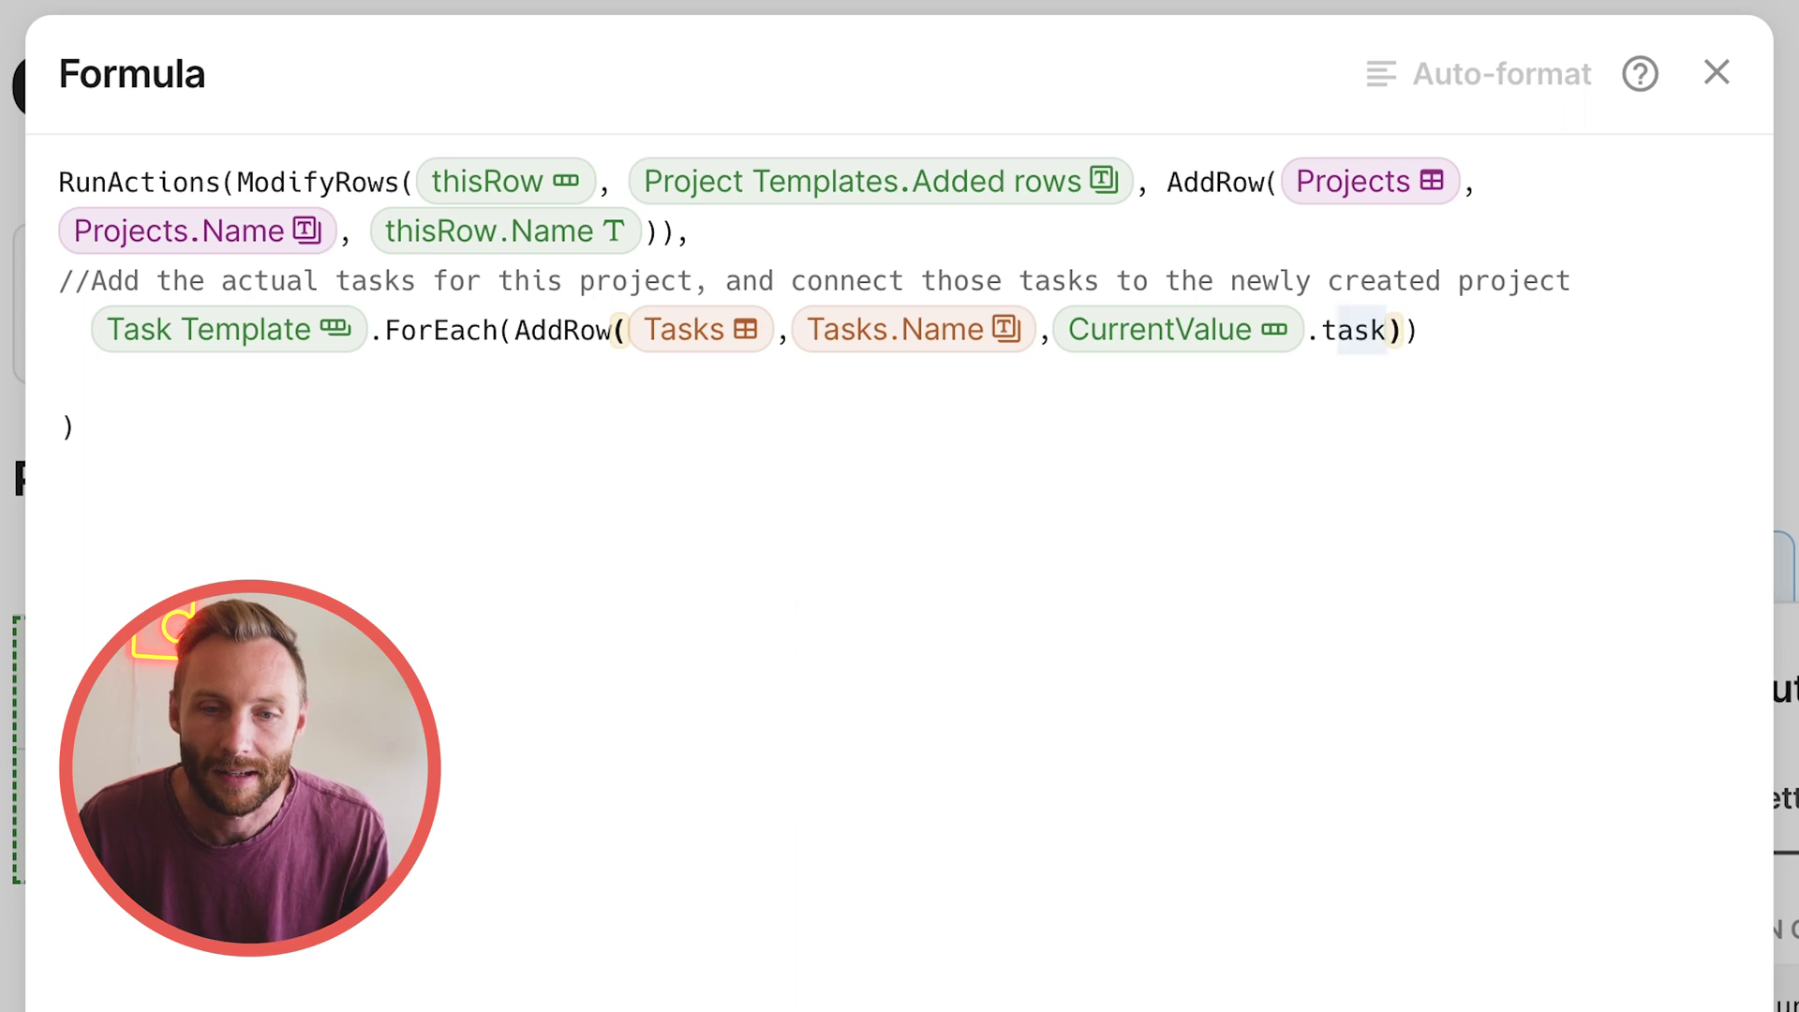
{"action": "key", "text": "Tab"}
{"action": "type", "text": ",Name"}
{"action": "type", "text": "Connected Project"}
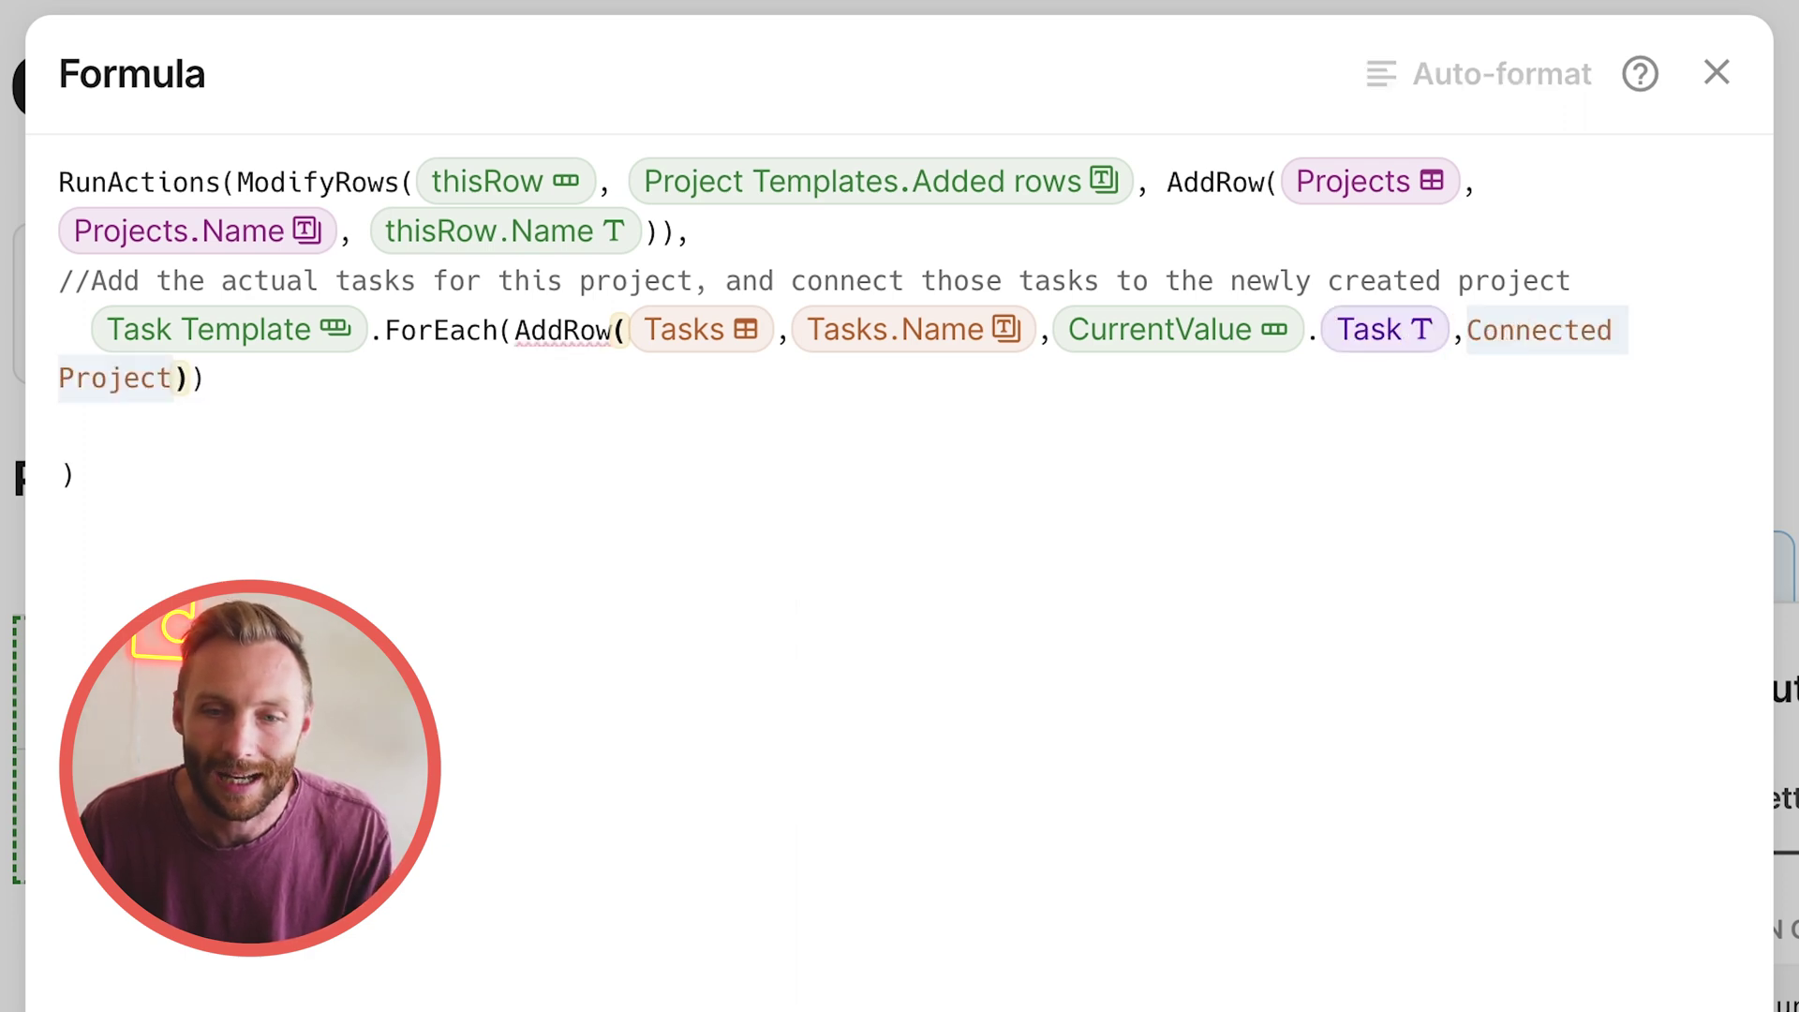
{"action": "key", "text": "Tab"}
{"action": "type", "text": ",Clean the Kitchen"}
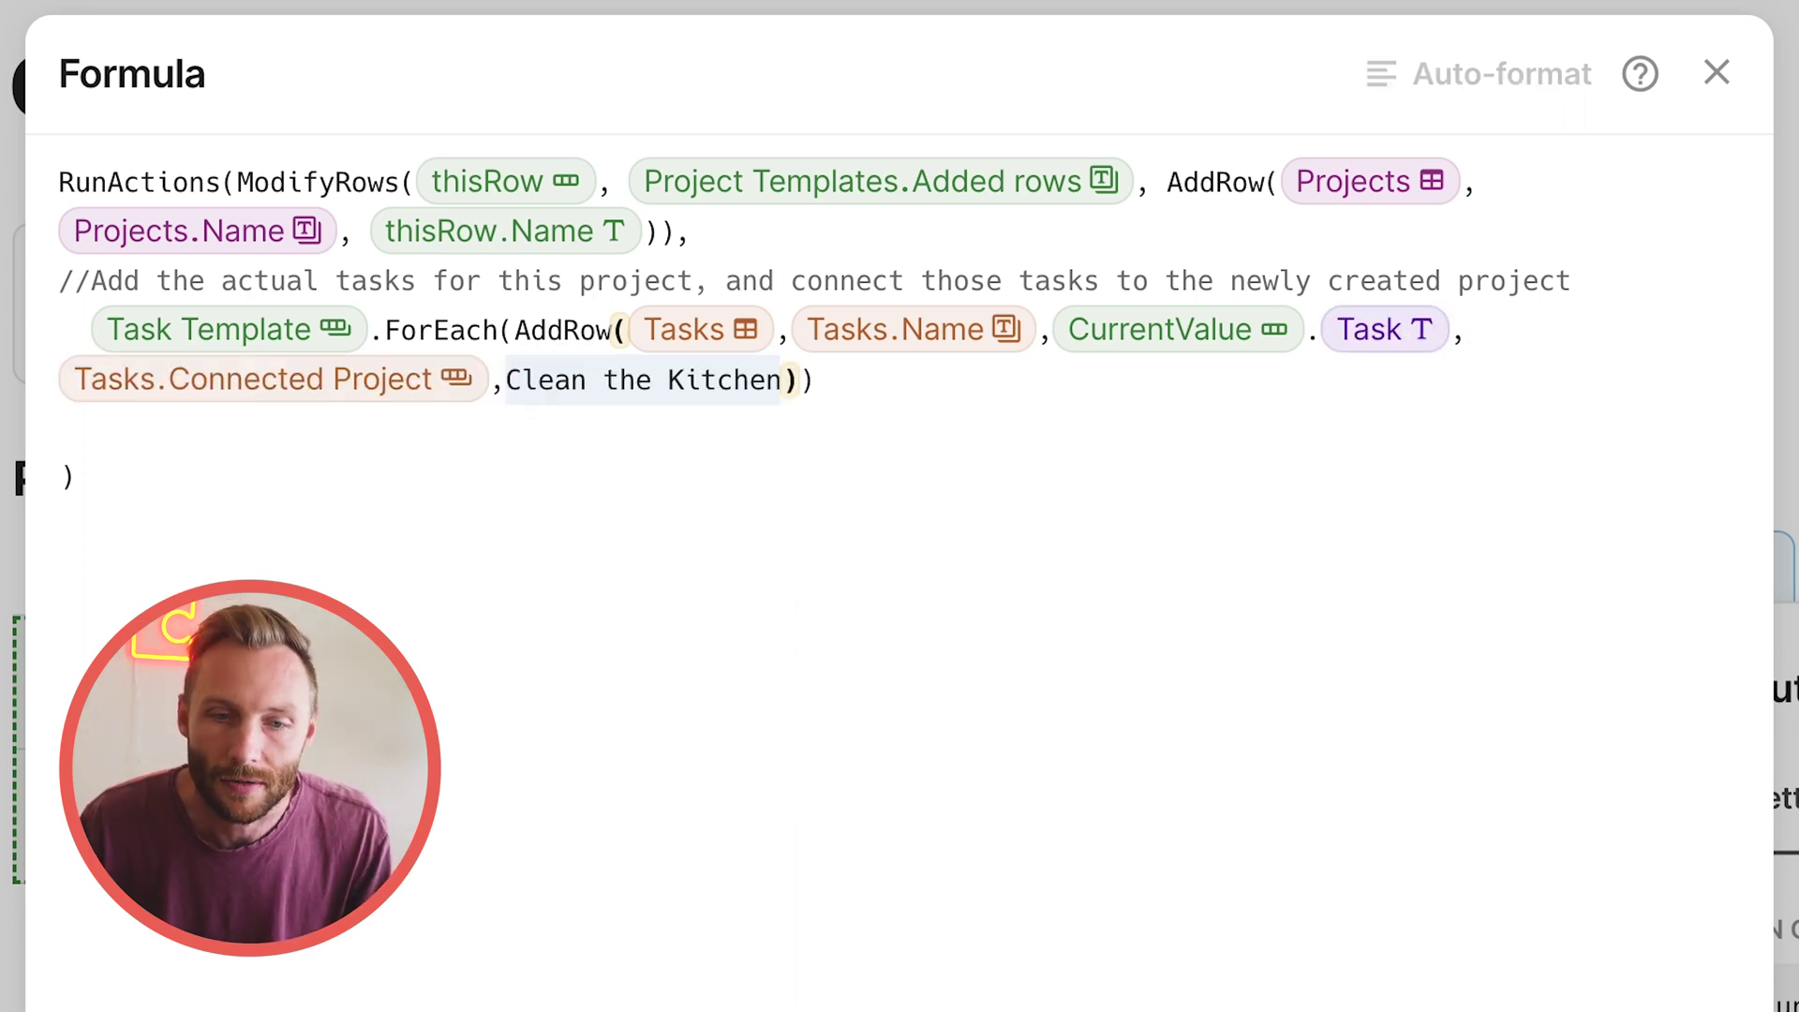
{"action": "type", "text": "added rows"}
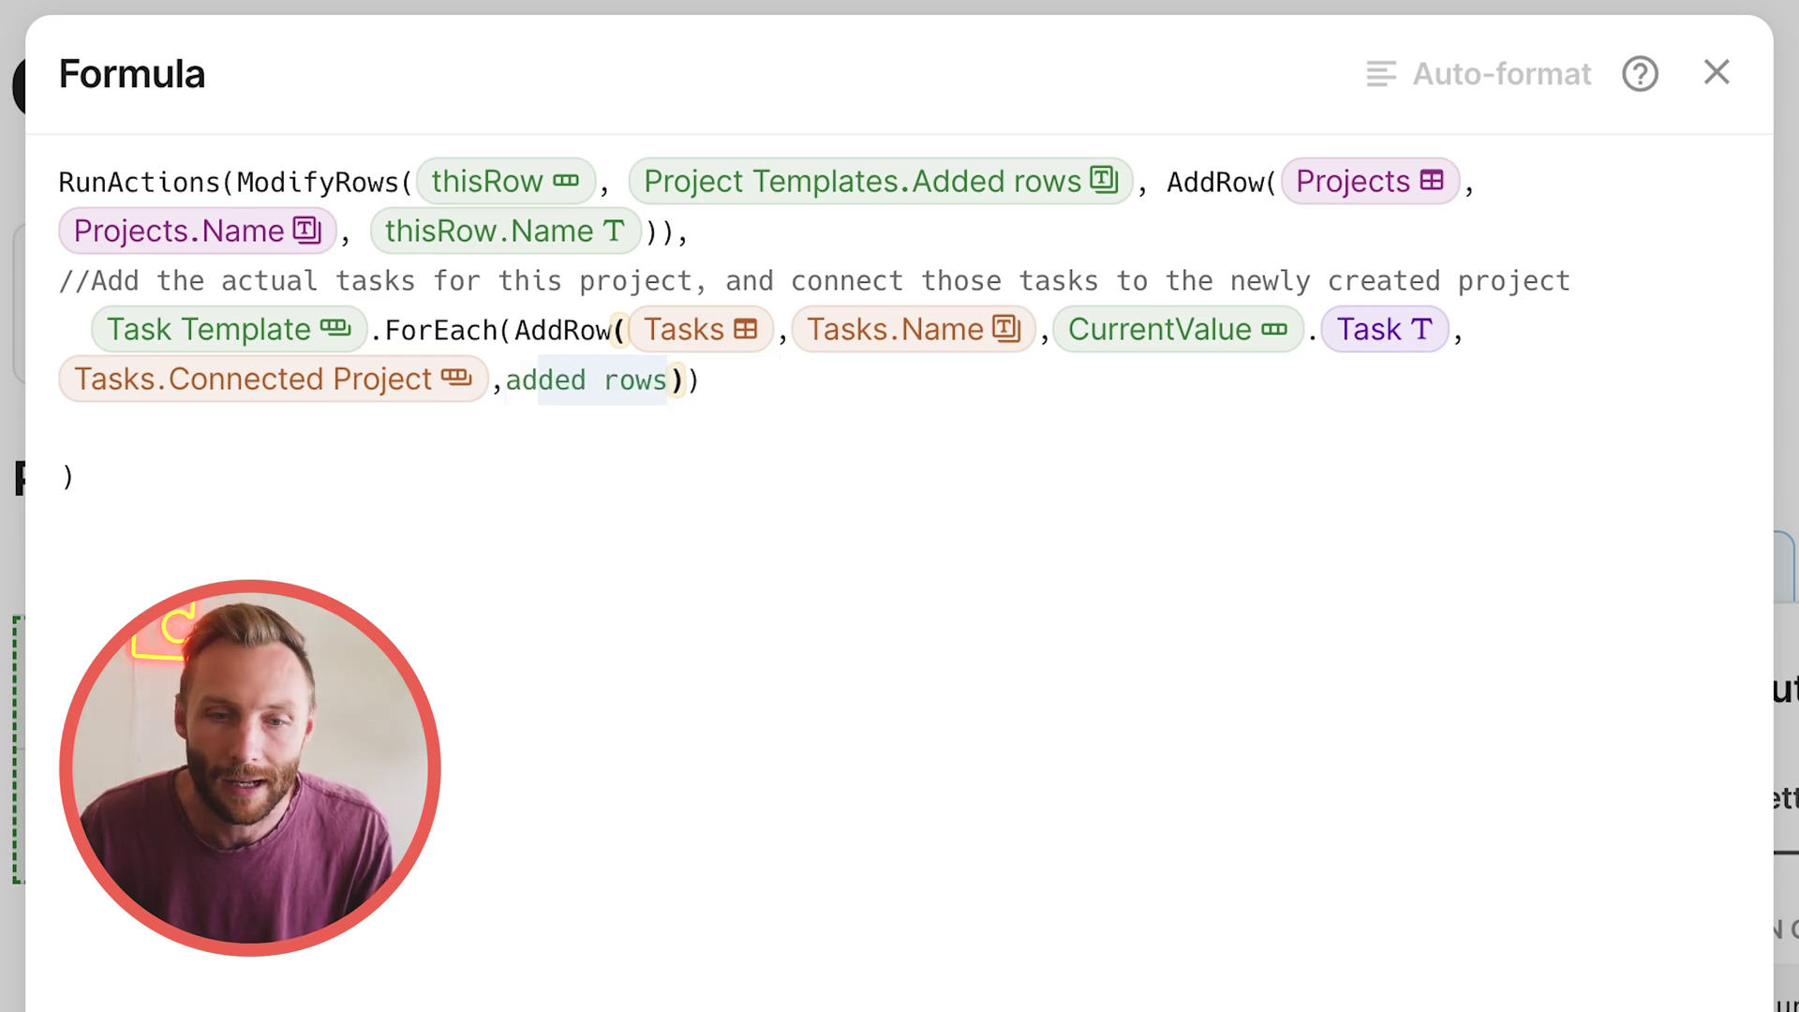
{"action": "key", "text": "Tab"}
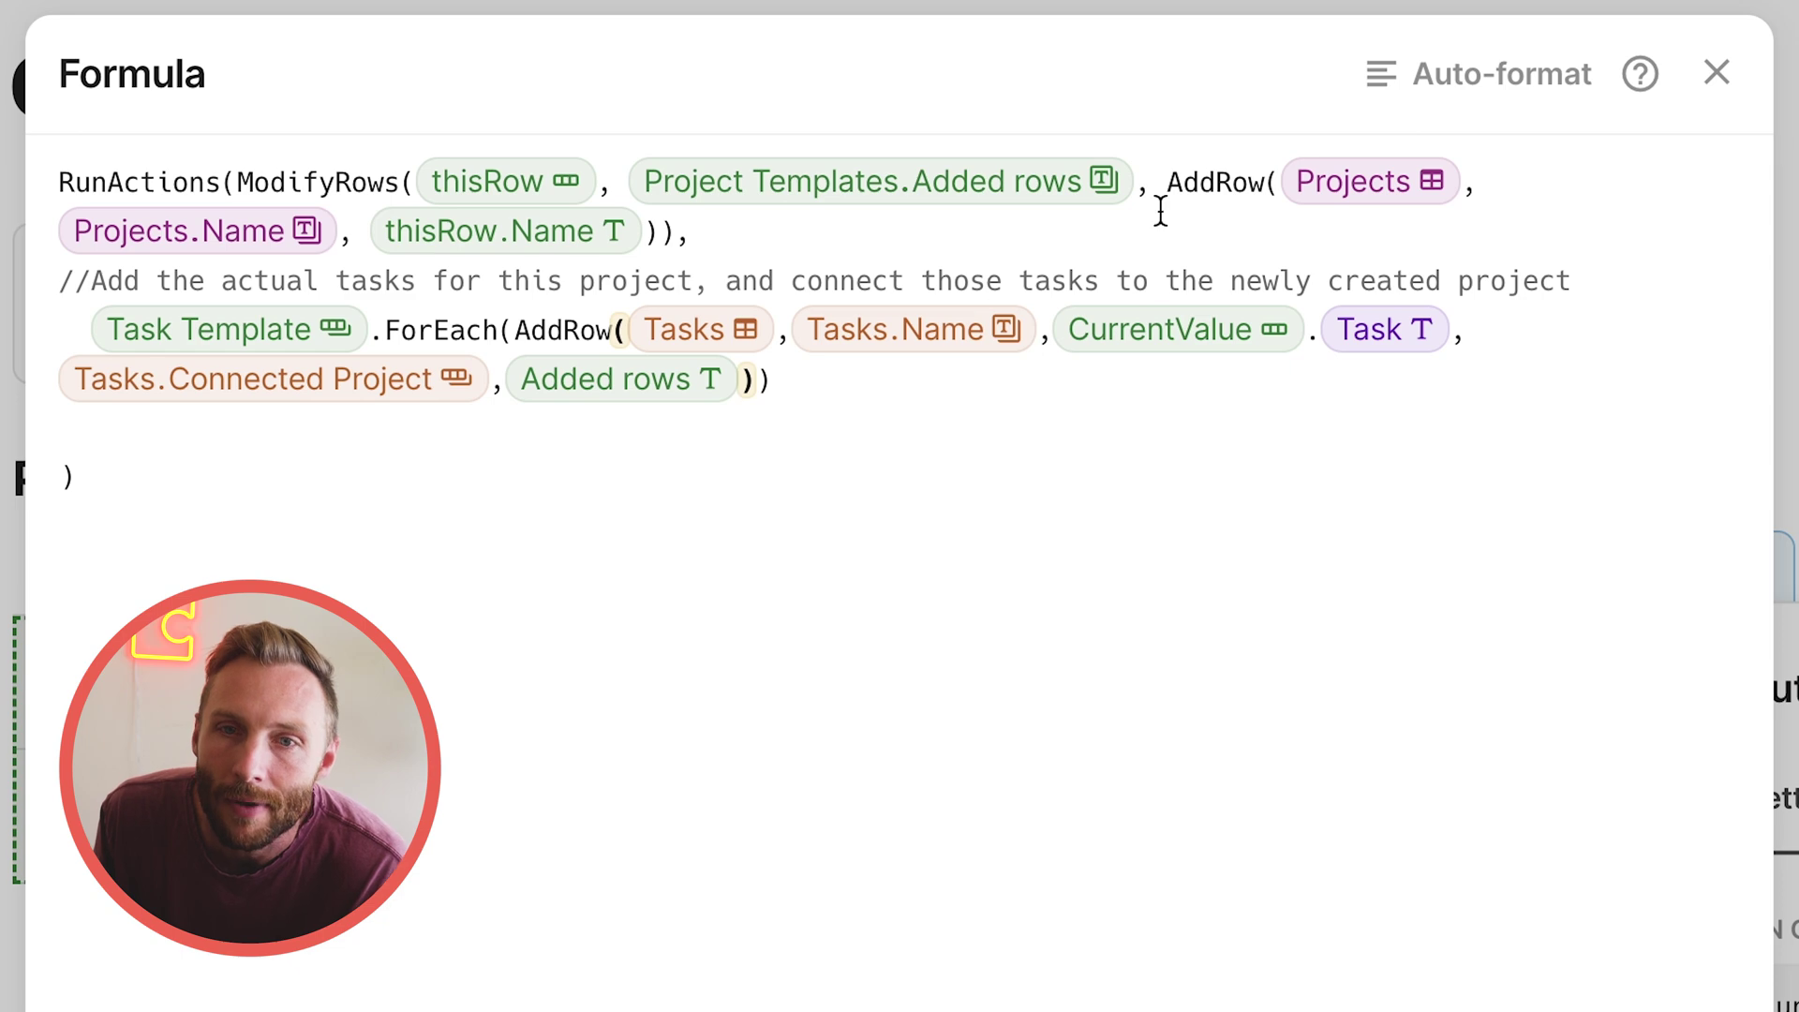
Tidy the Start button formula into indented lines, then reopen Column 5's on-click formula
{"action": "left_click", "coordinate": [1499, 65]}
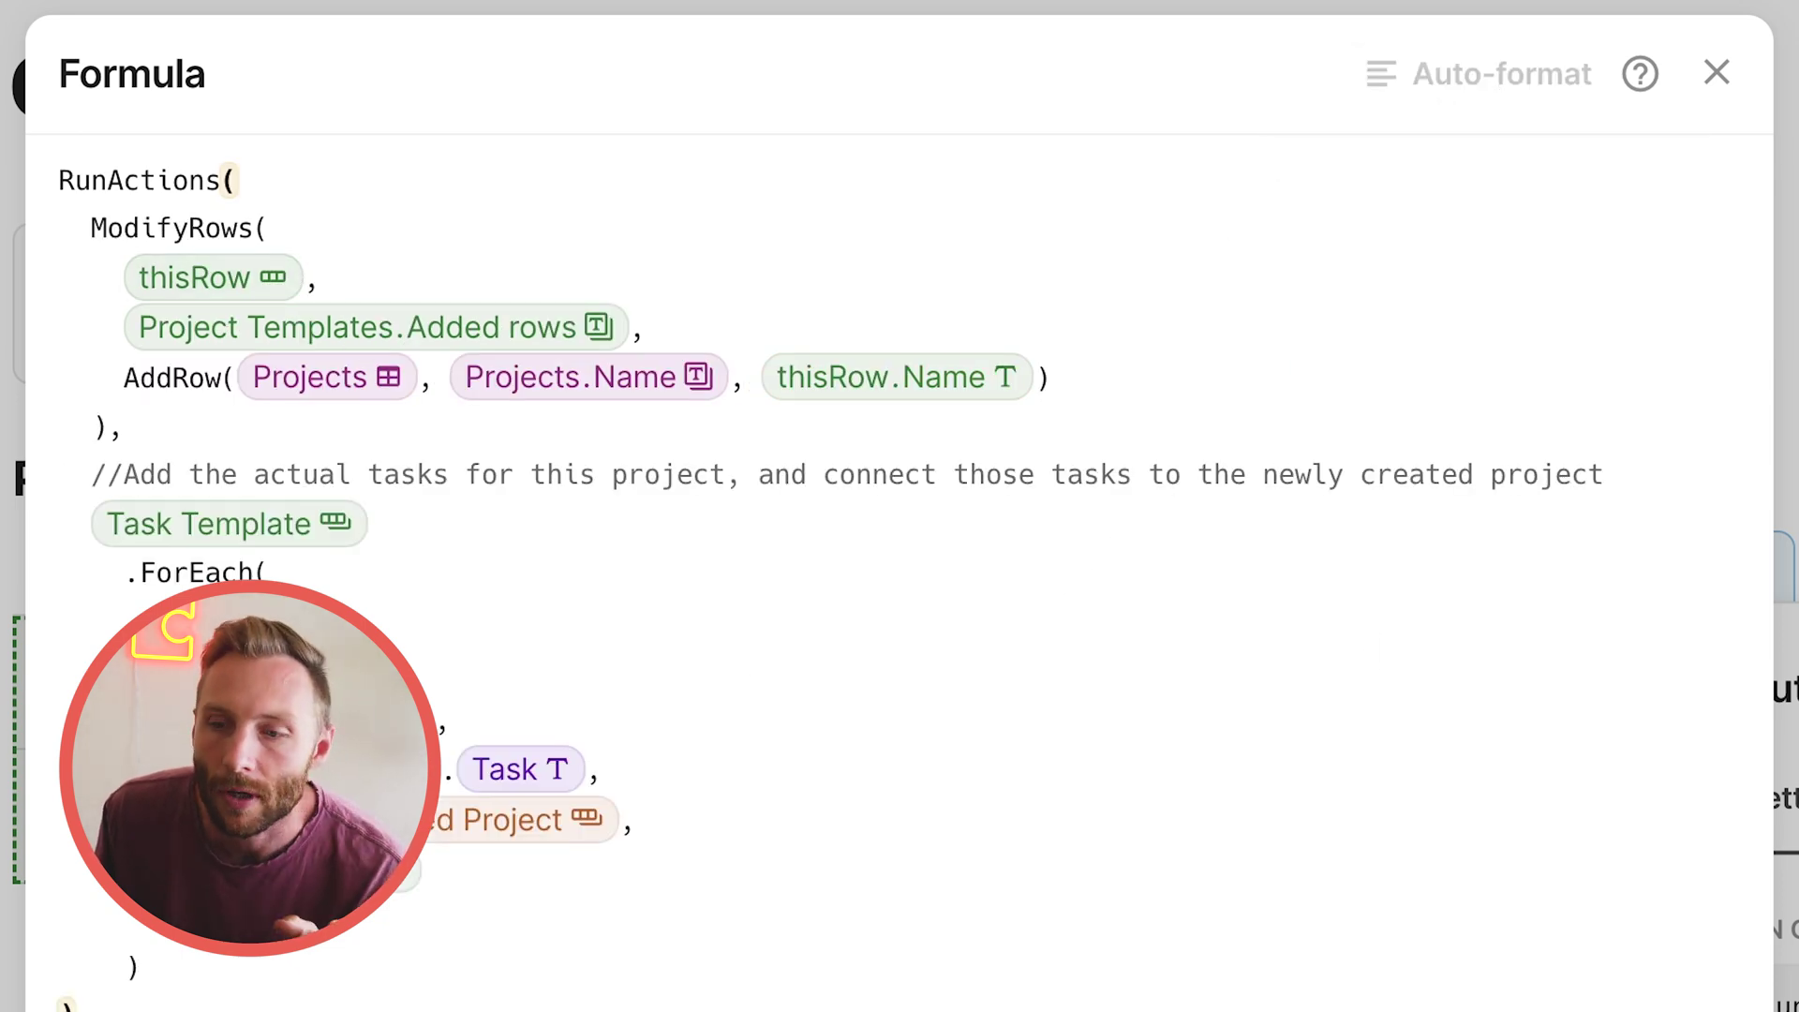
{"action": "key", "text": "Escape"}
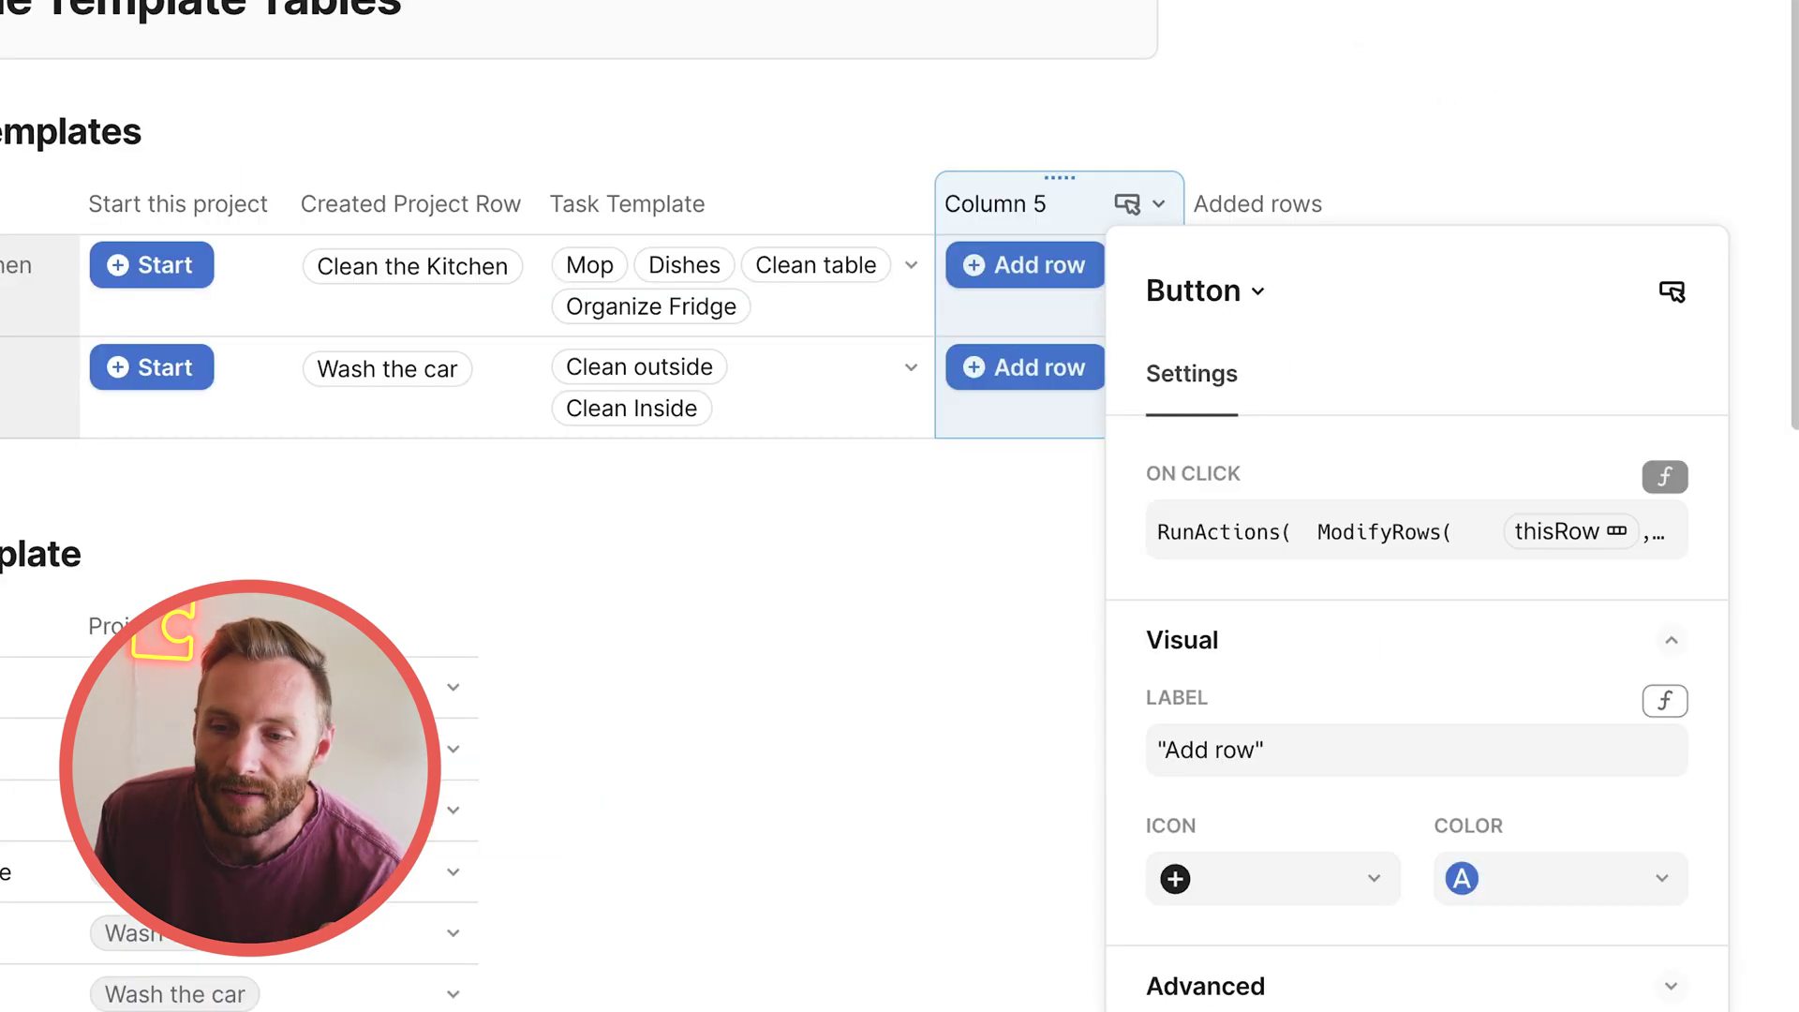
{"action": "left_click", "coordinate": [1256, 201]}
{"action": "left_click", "coordinate": [1231, 315]}
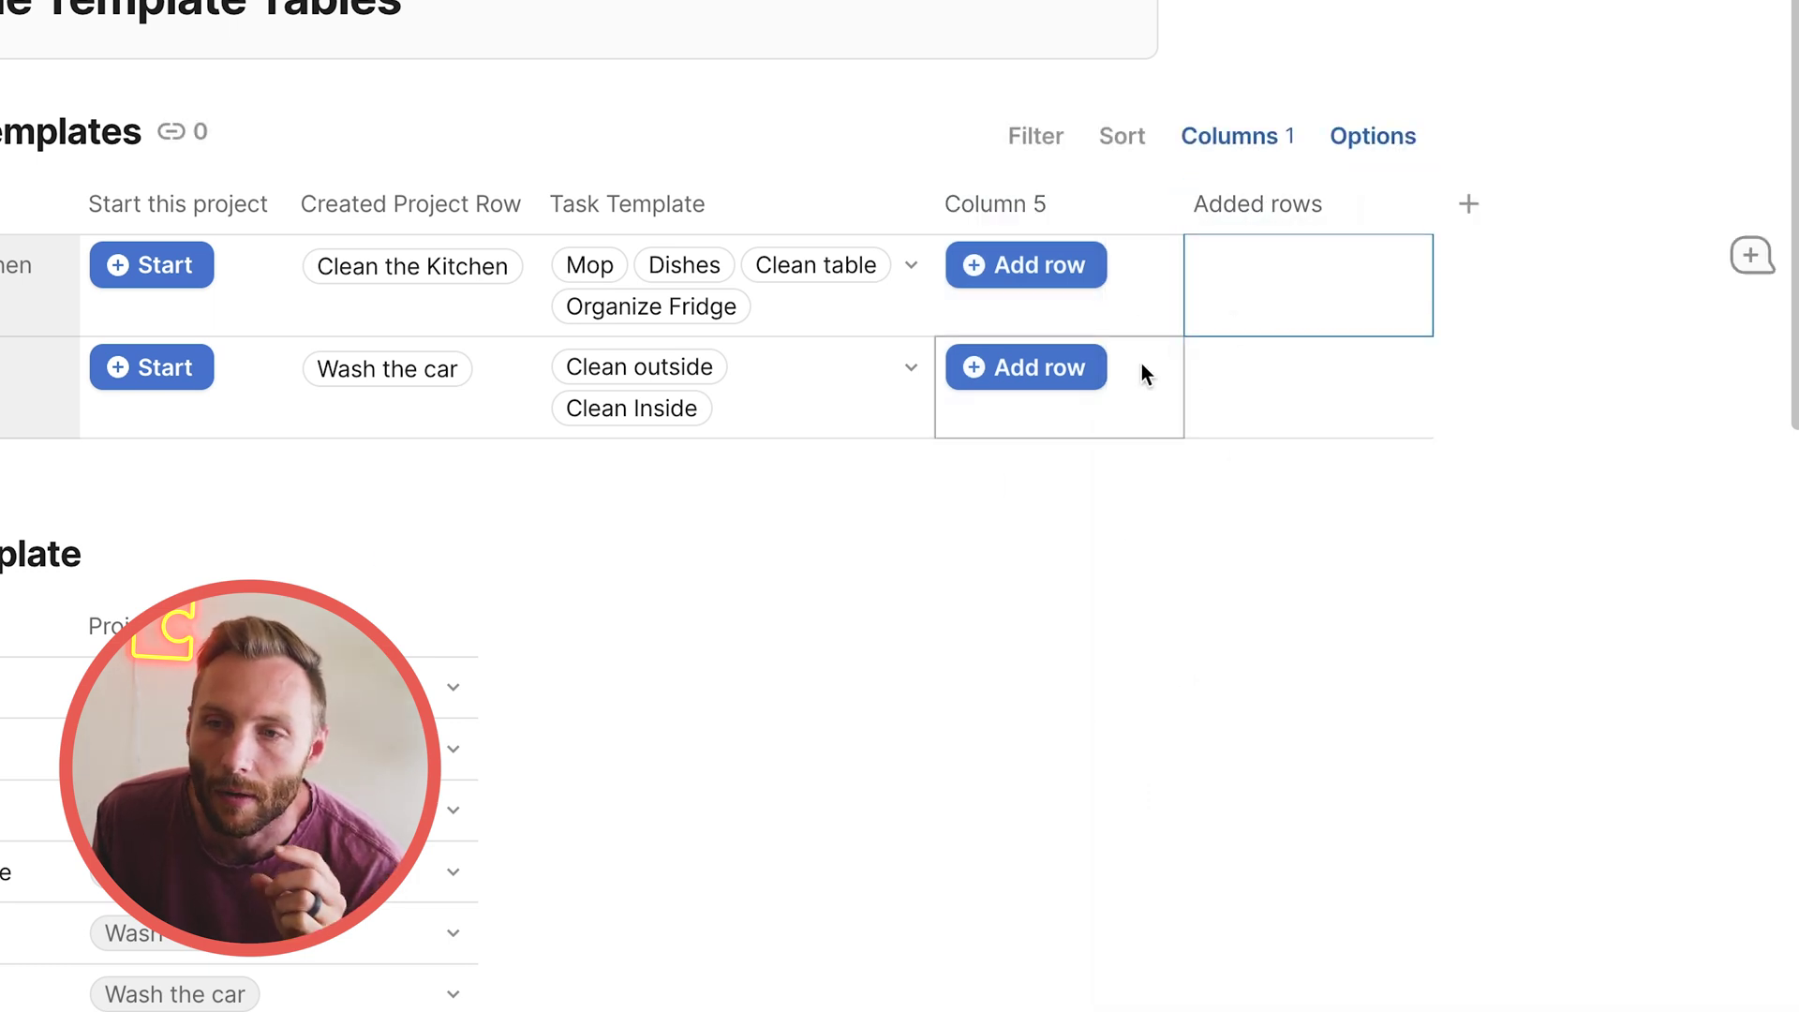
{"action": "left_click", "coordinate": [1044, 190]}
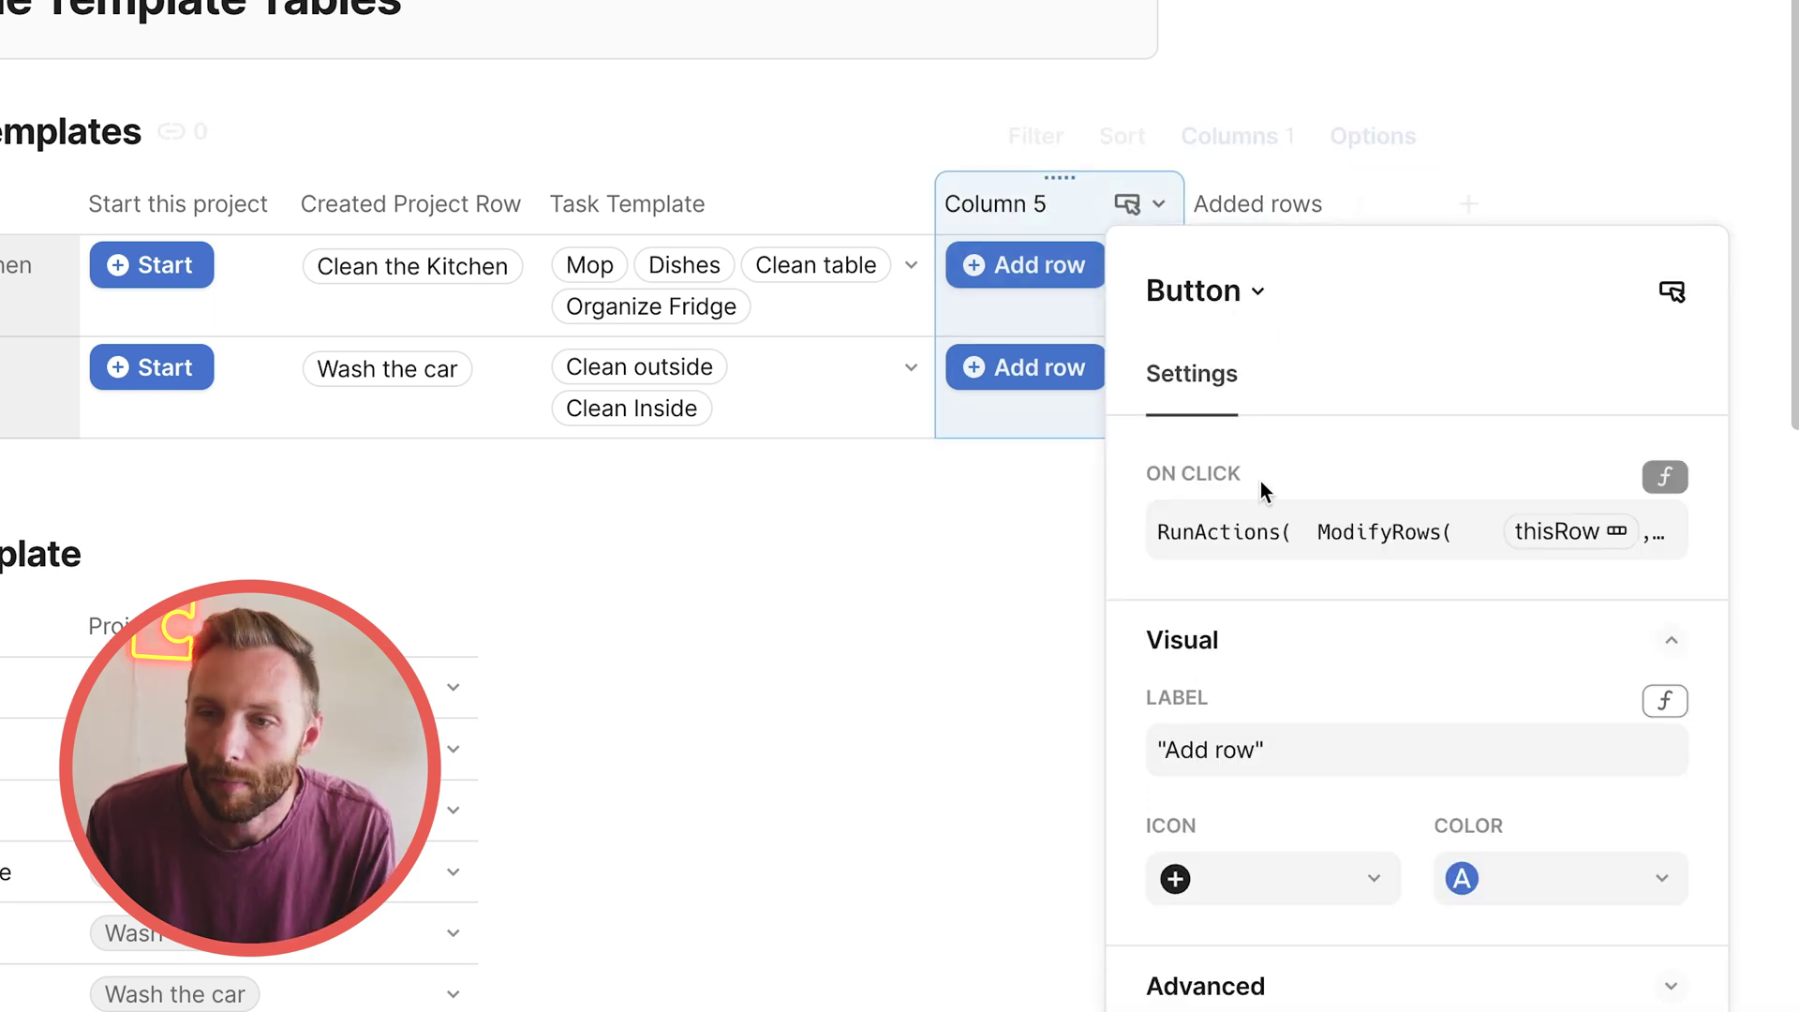
{"action": "left_click", "coordinate": [1276, 550]}
Add a new line reading 'newly created project' after the task name argument
{"action": "scroll", "coordinate": [1369, 701], "scroll_direction": "down", "scroll_amount": 5}
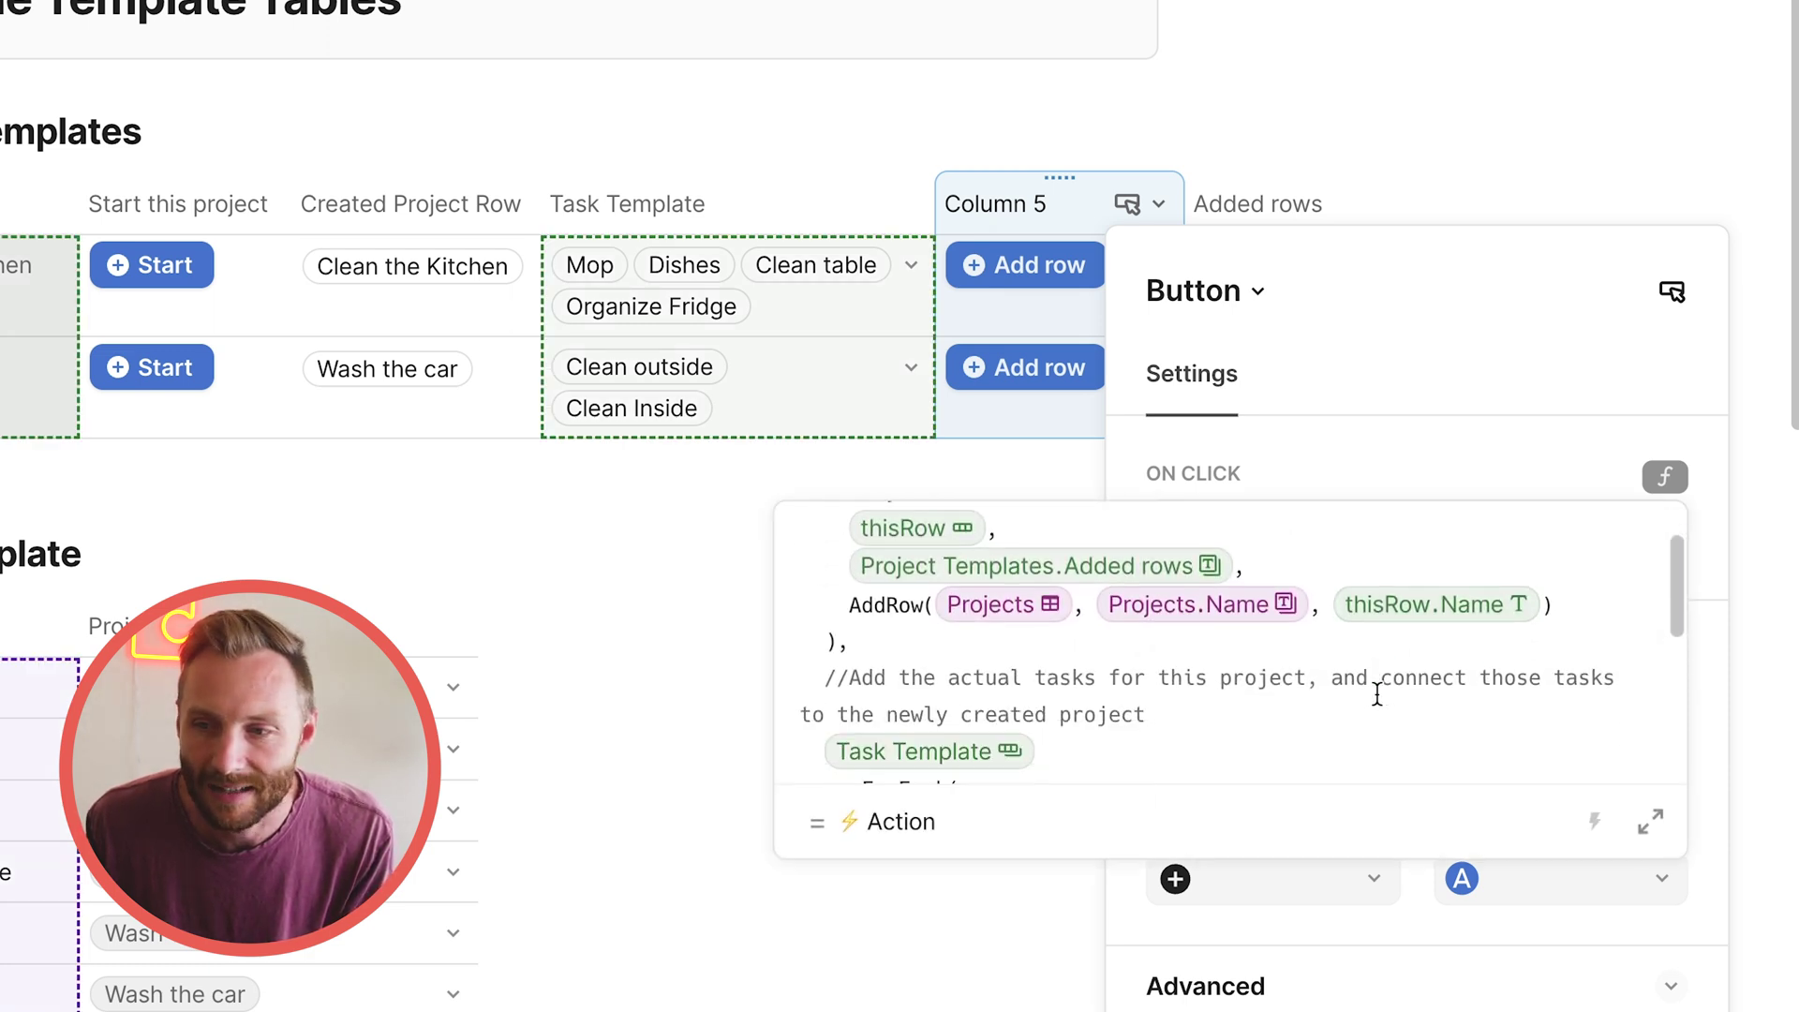
{"action": "scroll", "coordinate": [1230, 739], "scroll_direction": "down", "scroll_amount": 1}
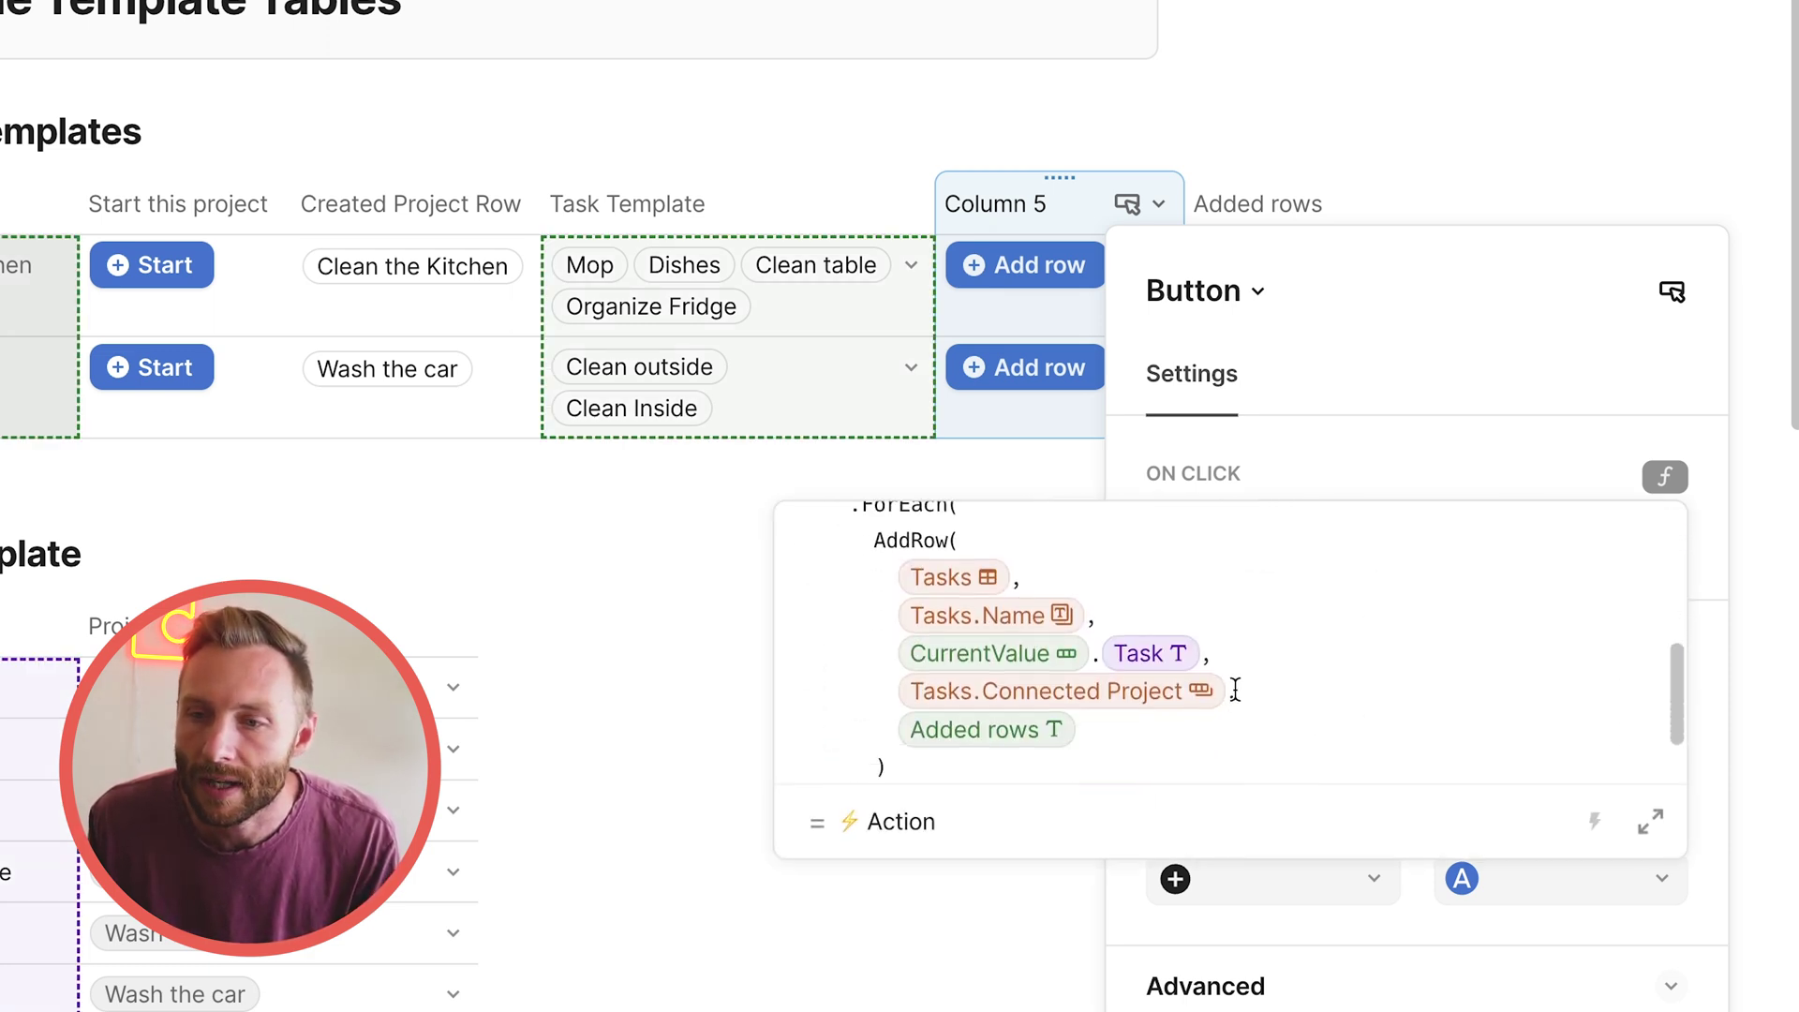
{"action": "left_click", "coordinate": [1233, 654]}
{"action": "key", "text": "Return"}
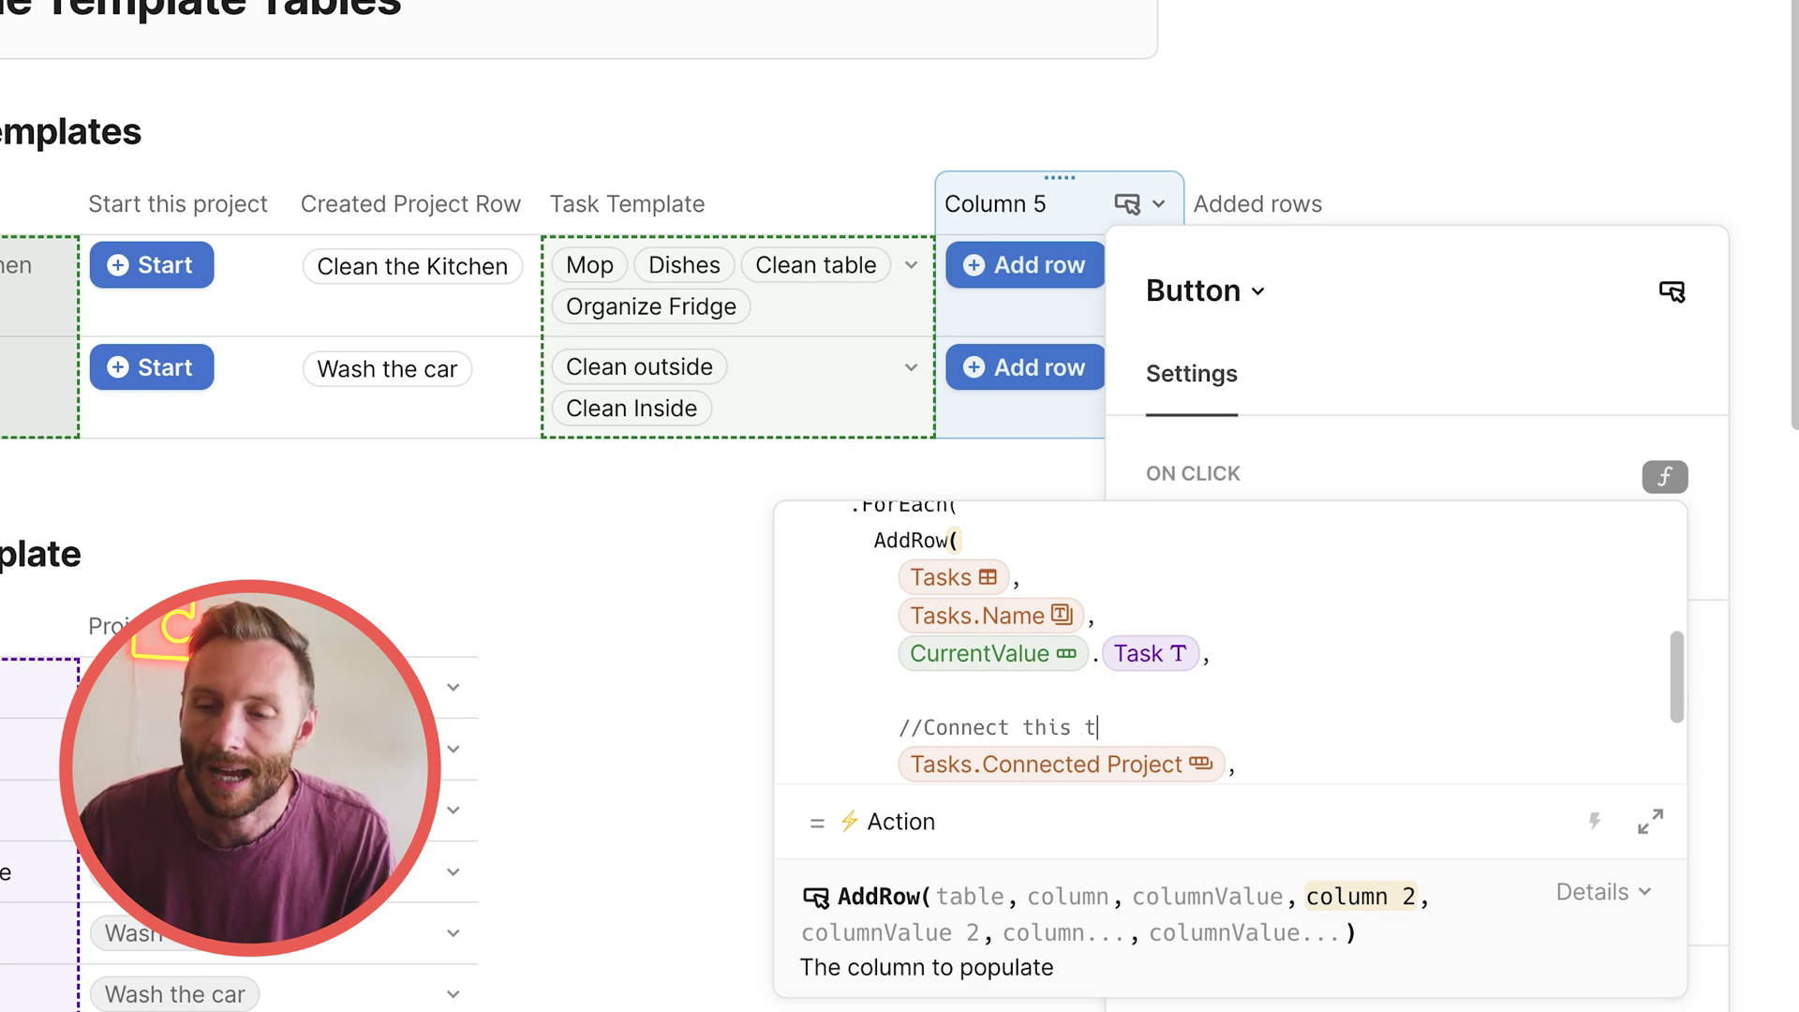
{"action": "type", "text": "new"}
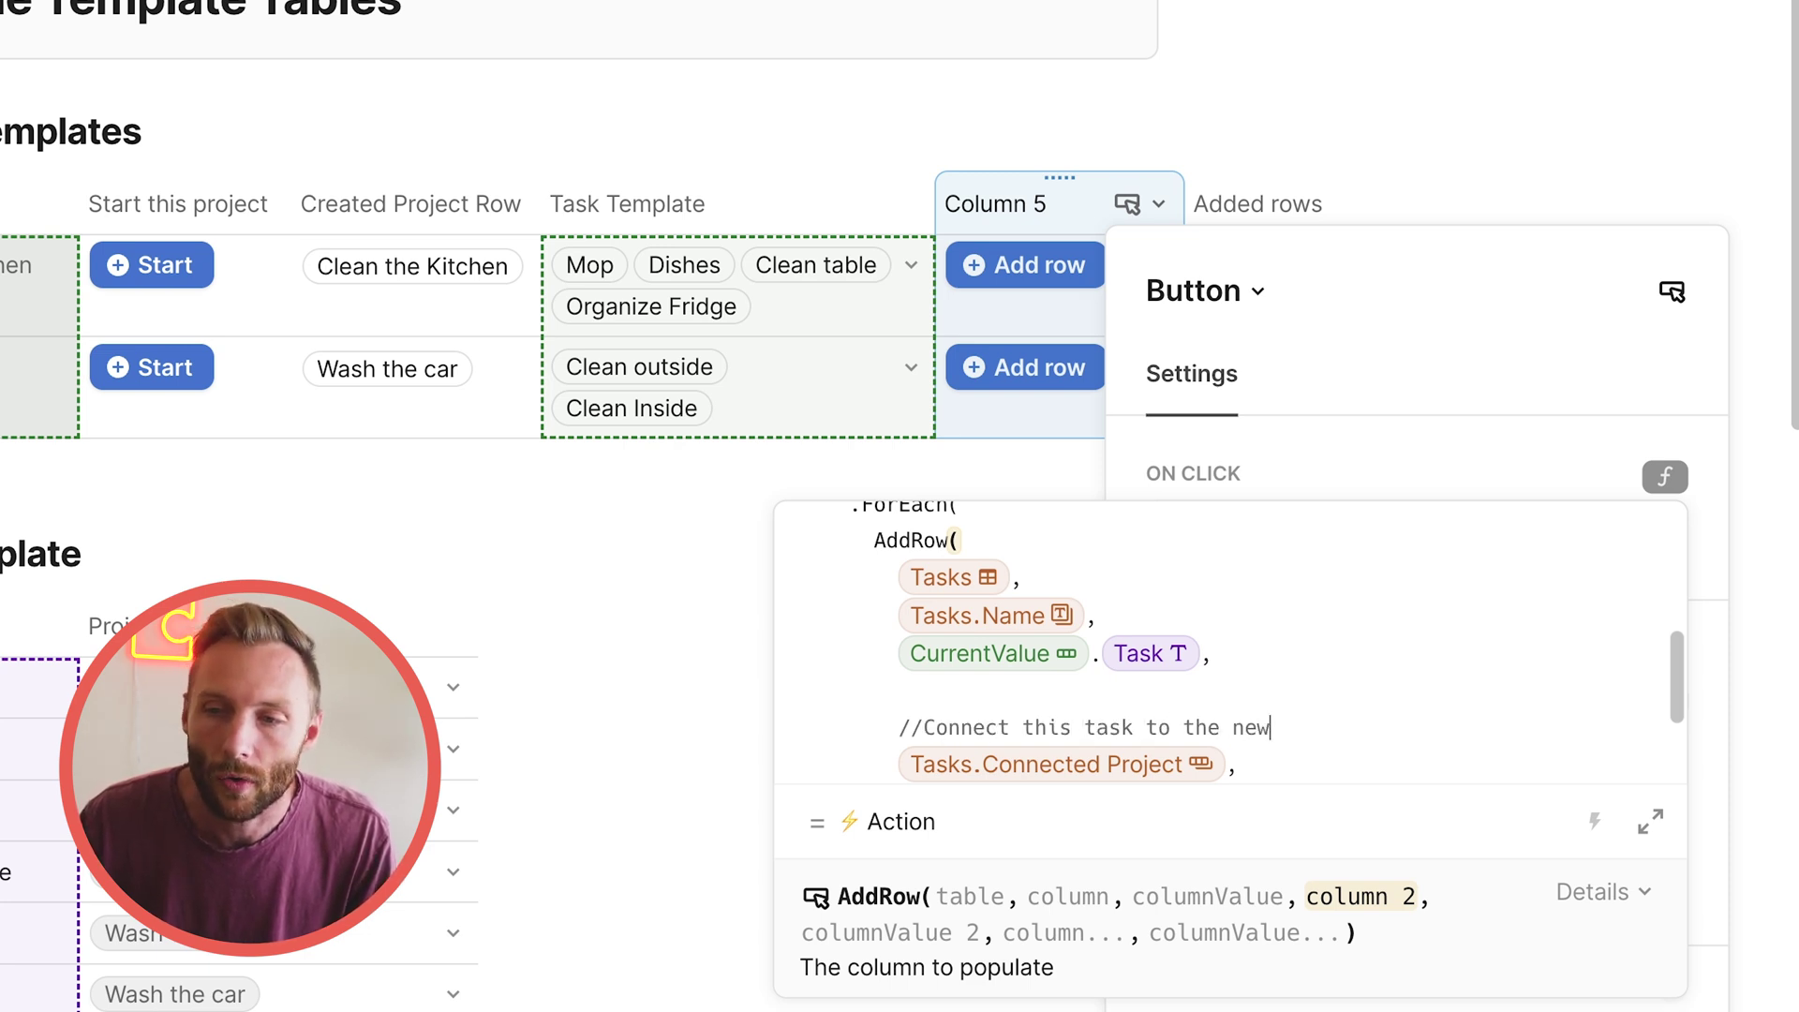
{"action": "type", "text": "ly created proje"}
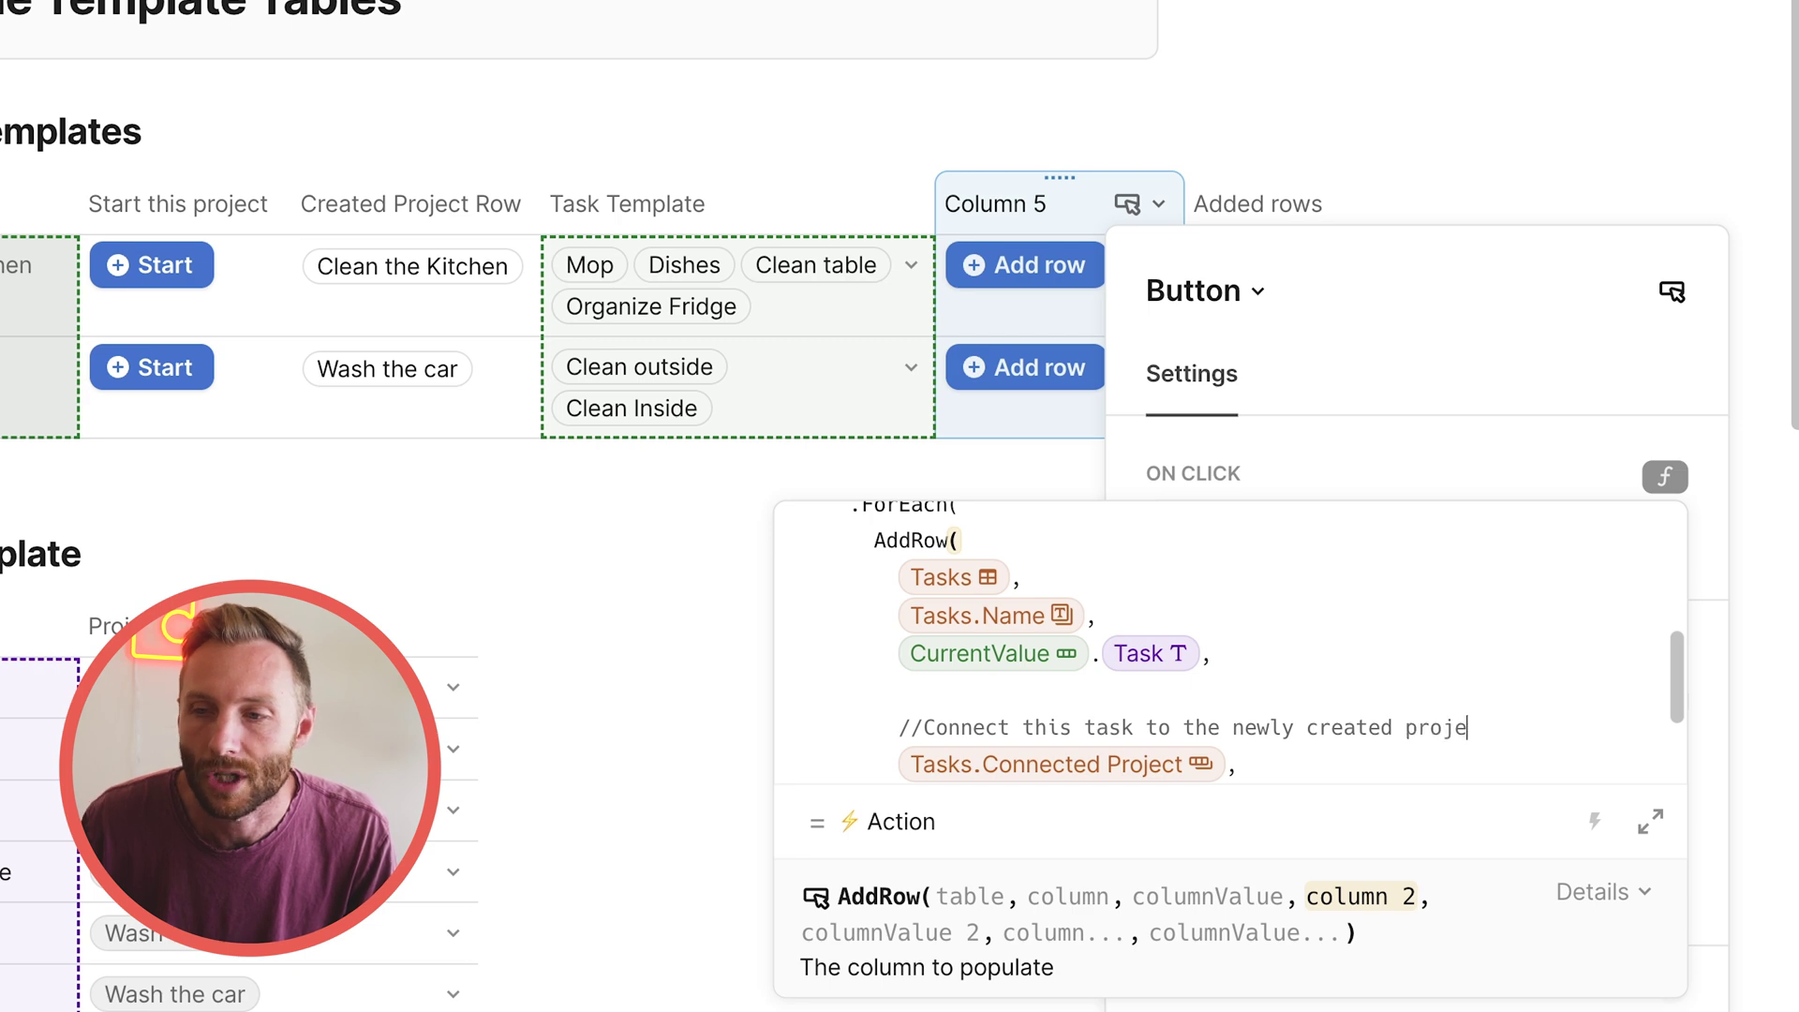
{"action": "type", "text": "ct"}
Add the comment '//Create the new project from this template' above ModifyRows and a blank line after it
{"action": "left_click", "coordinate": [1651, 822]}
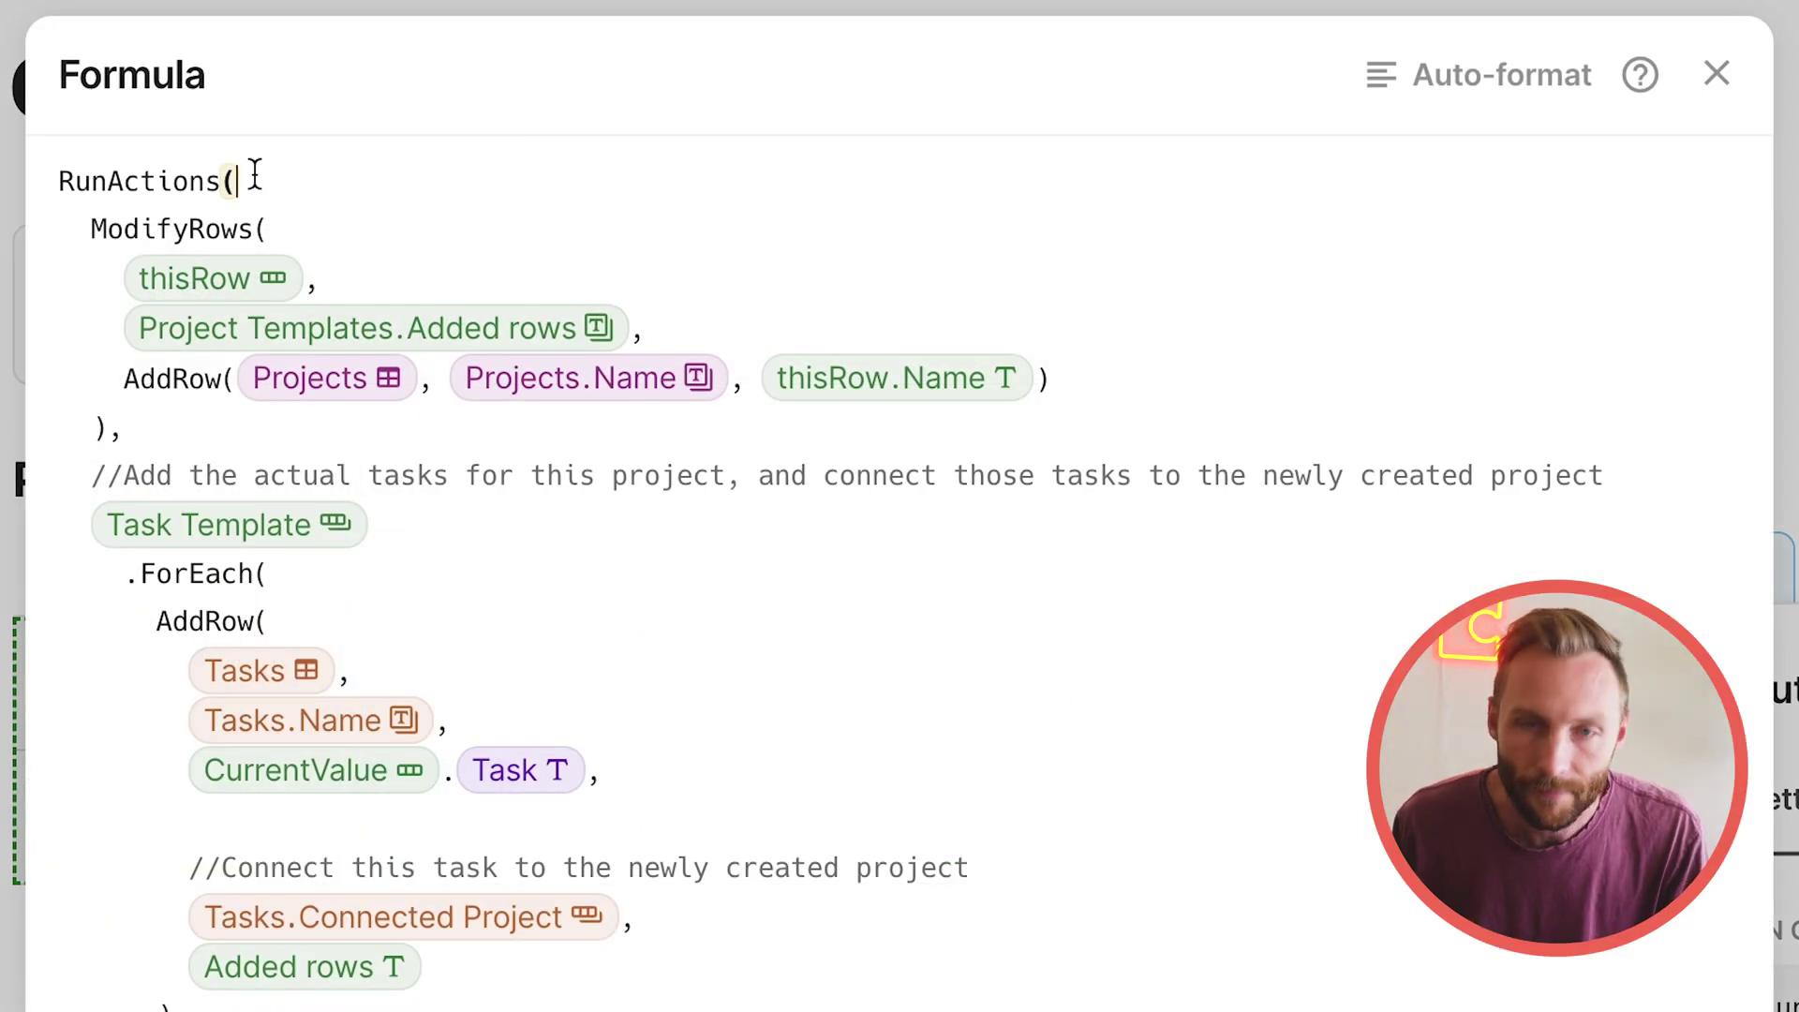
{"action": "key", "text": "Return"}
{"action": "key", "text": "Return"}
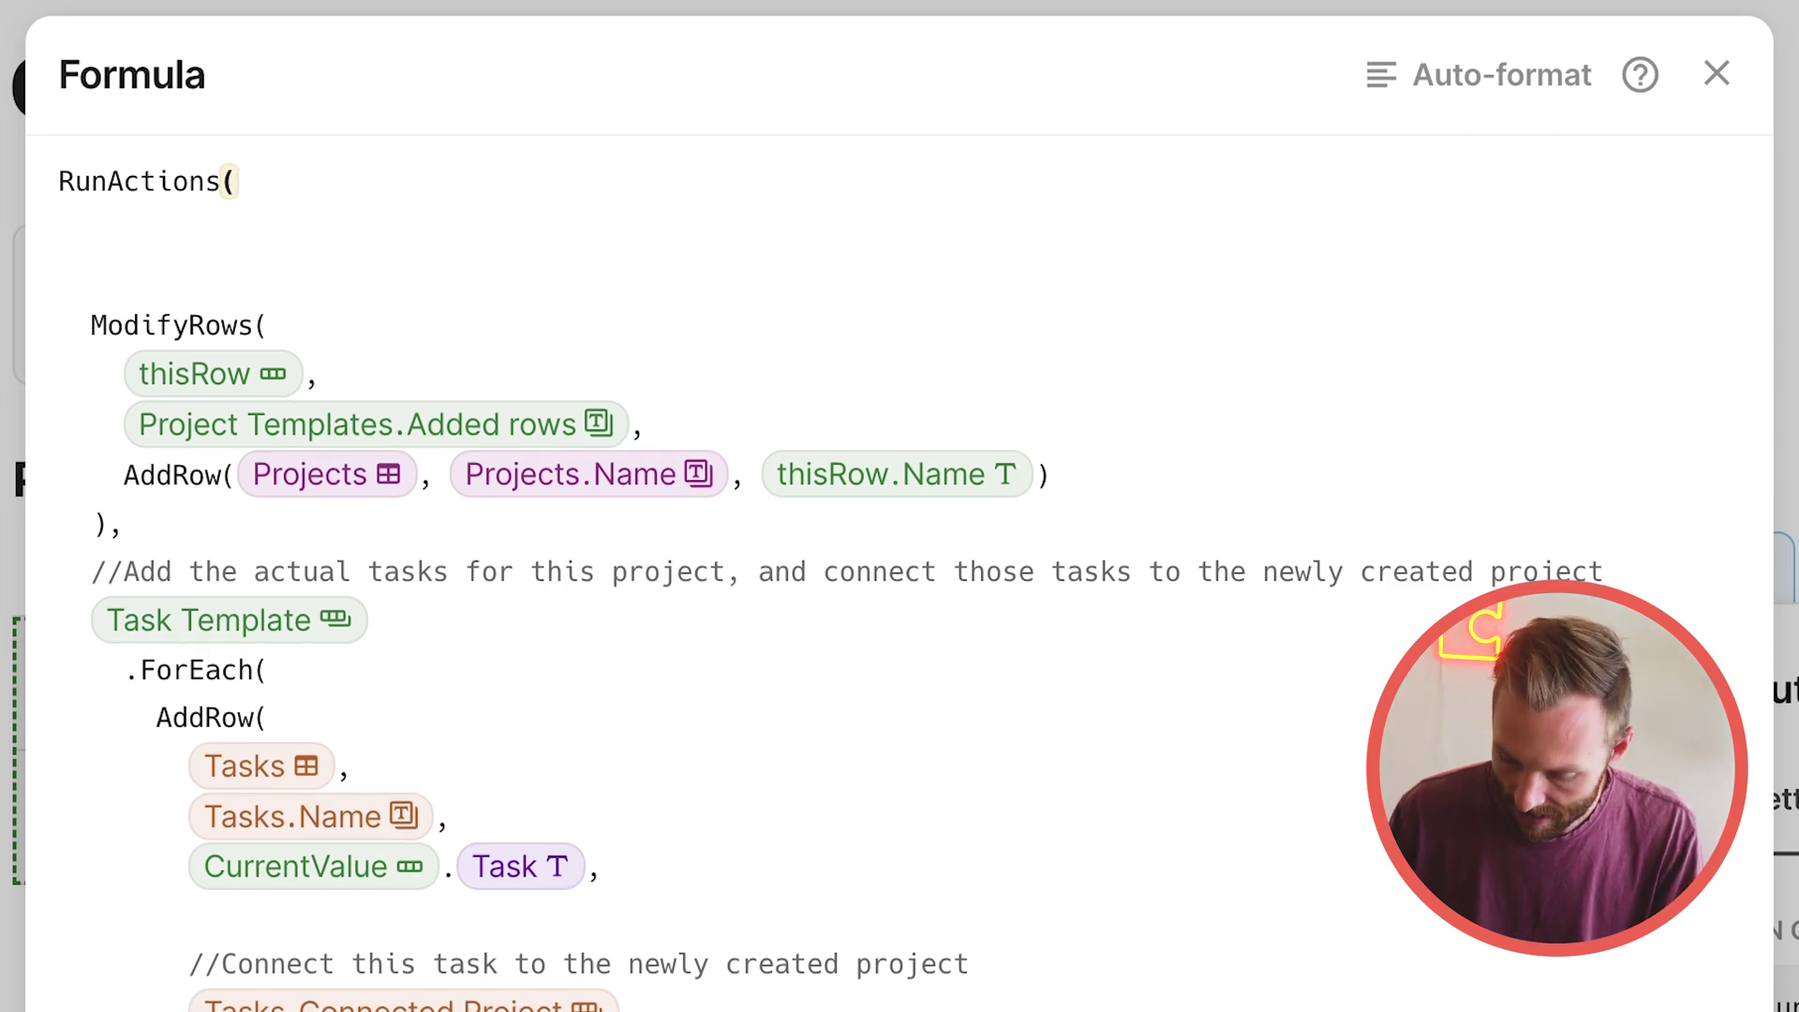
{"action": "type", "text": "//"}
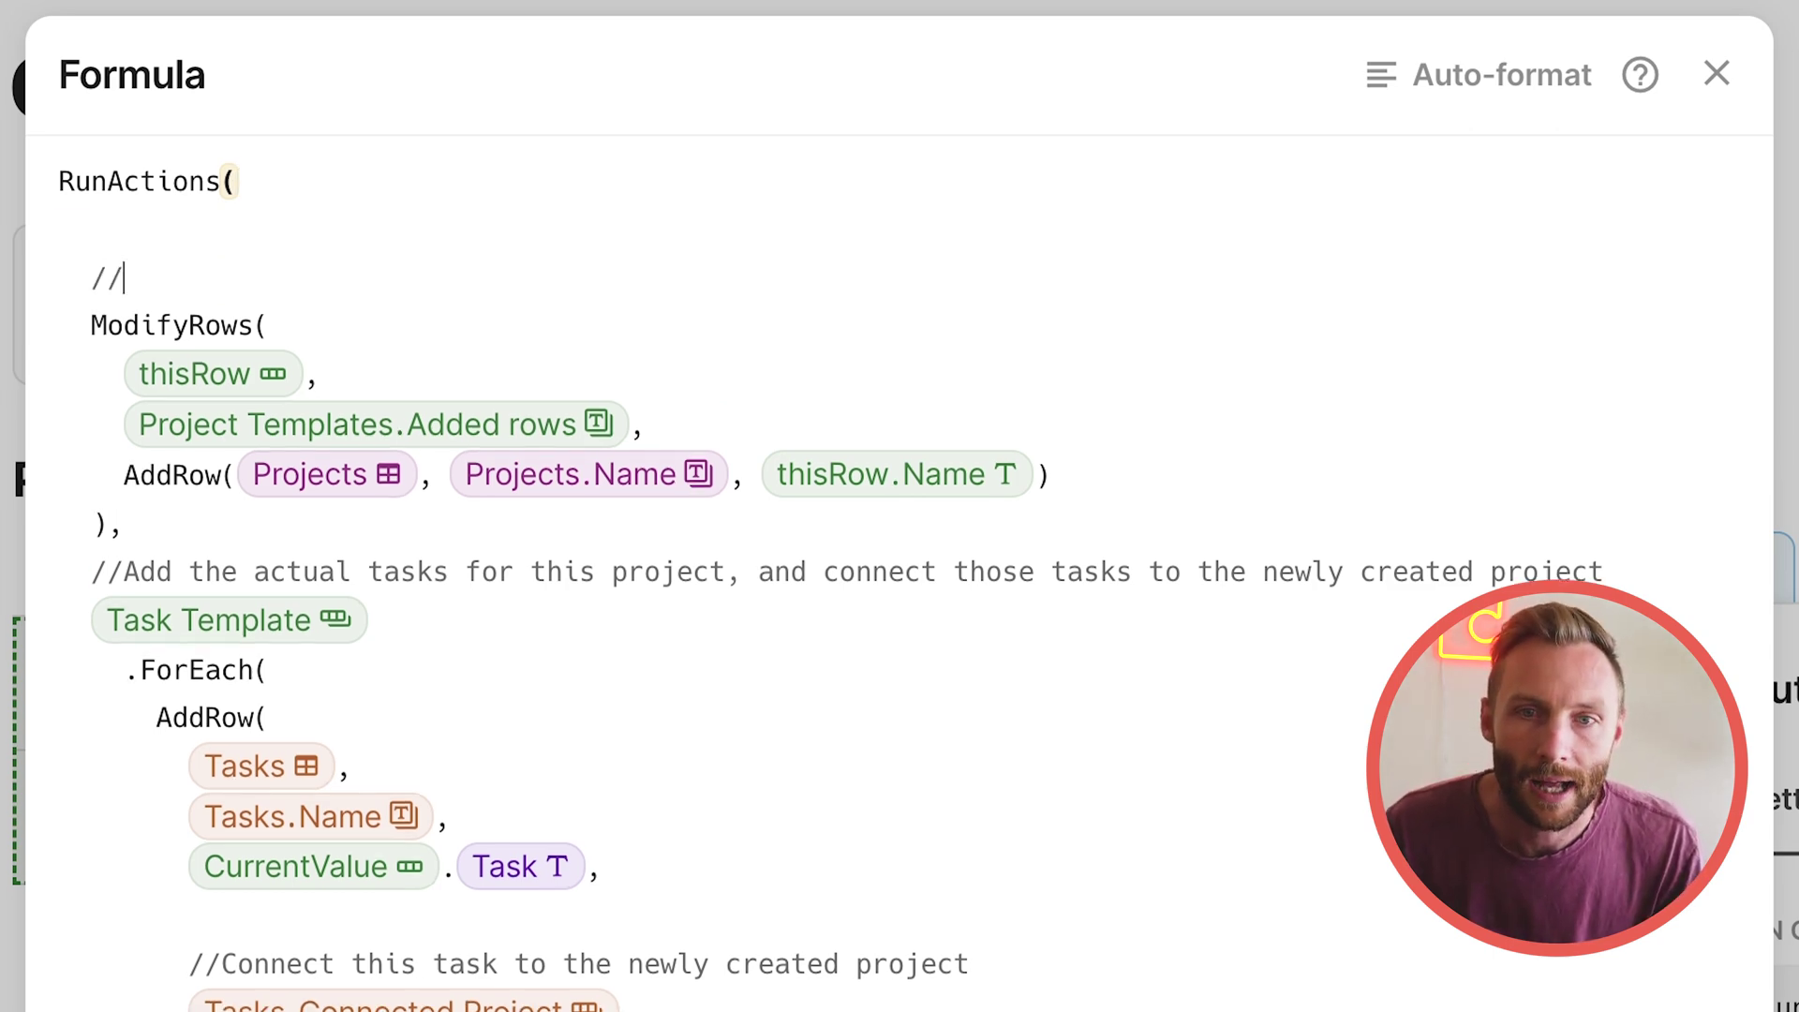
{"action": "type", "text": "Create the new pr"}
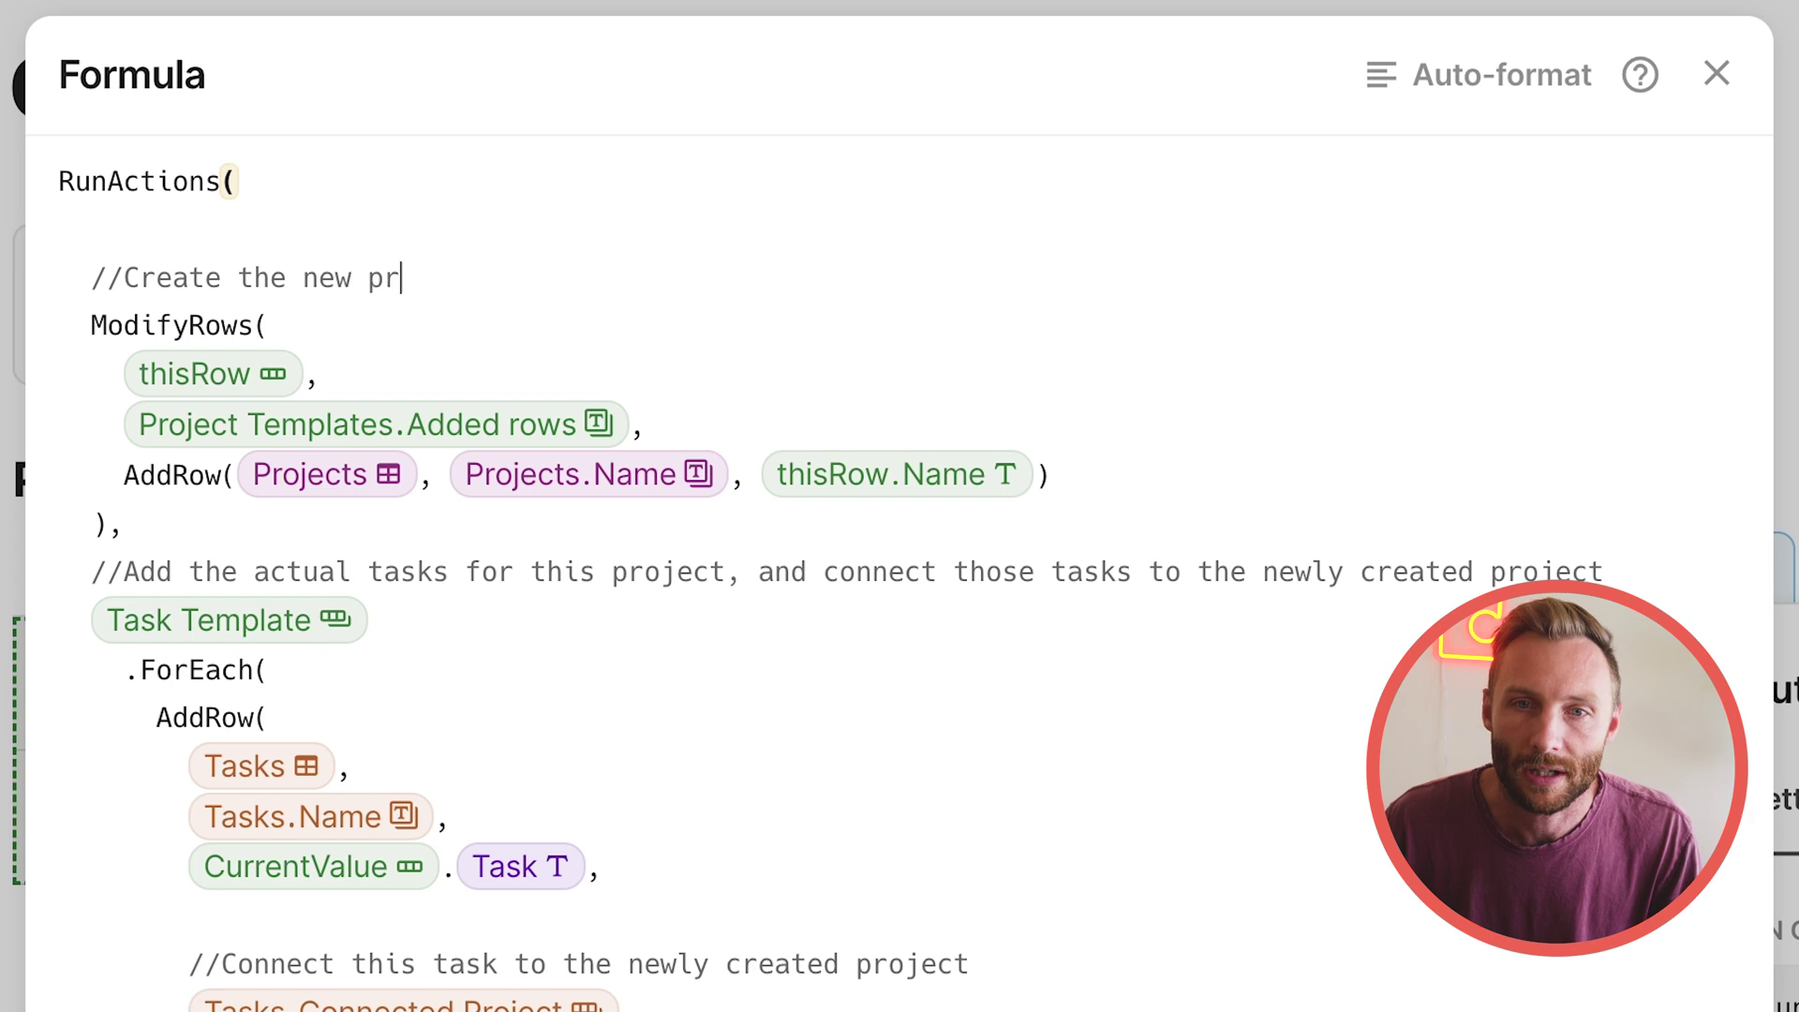
{"action": "type", "text": "oject from this templat"}
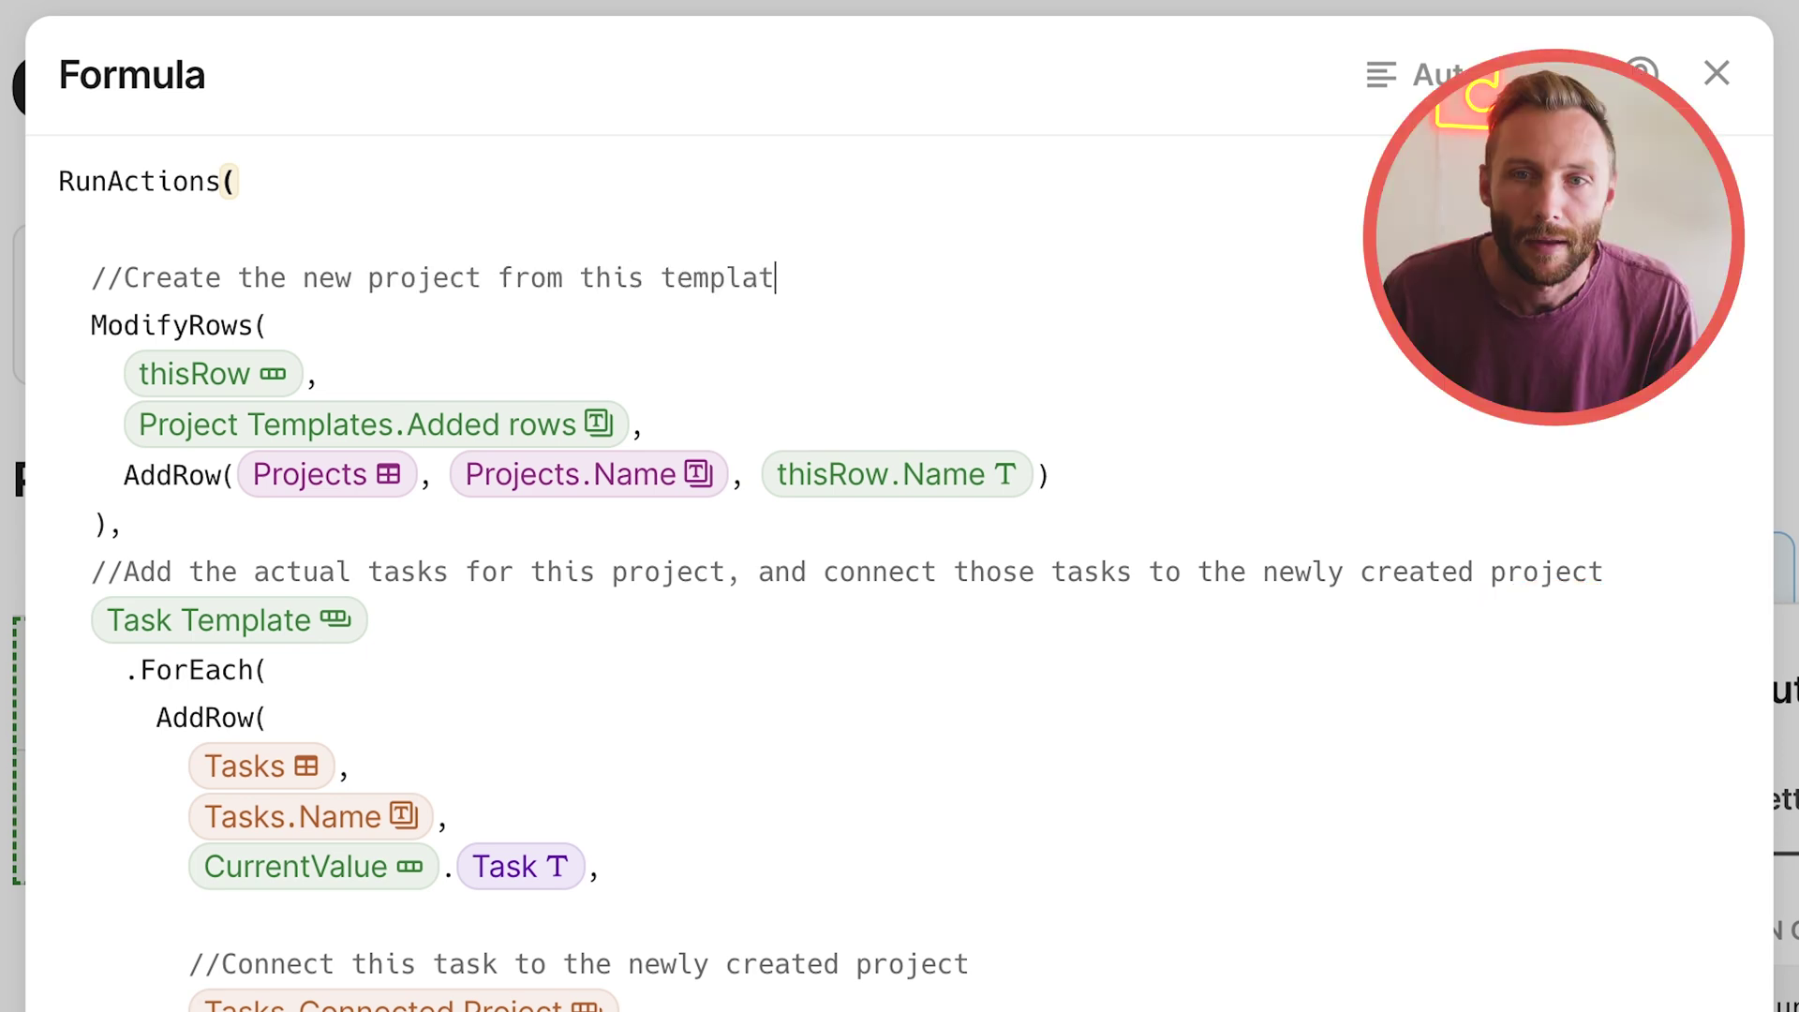
{"action": "type", "text": "e"}
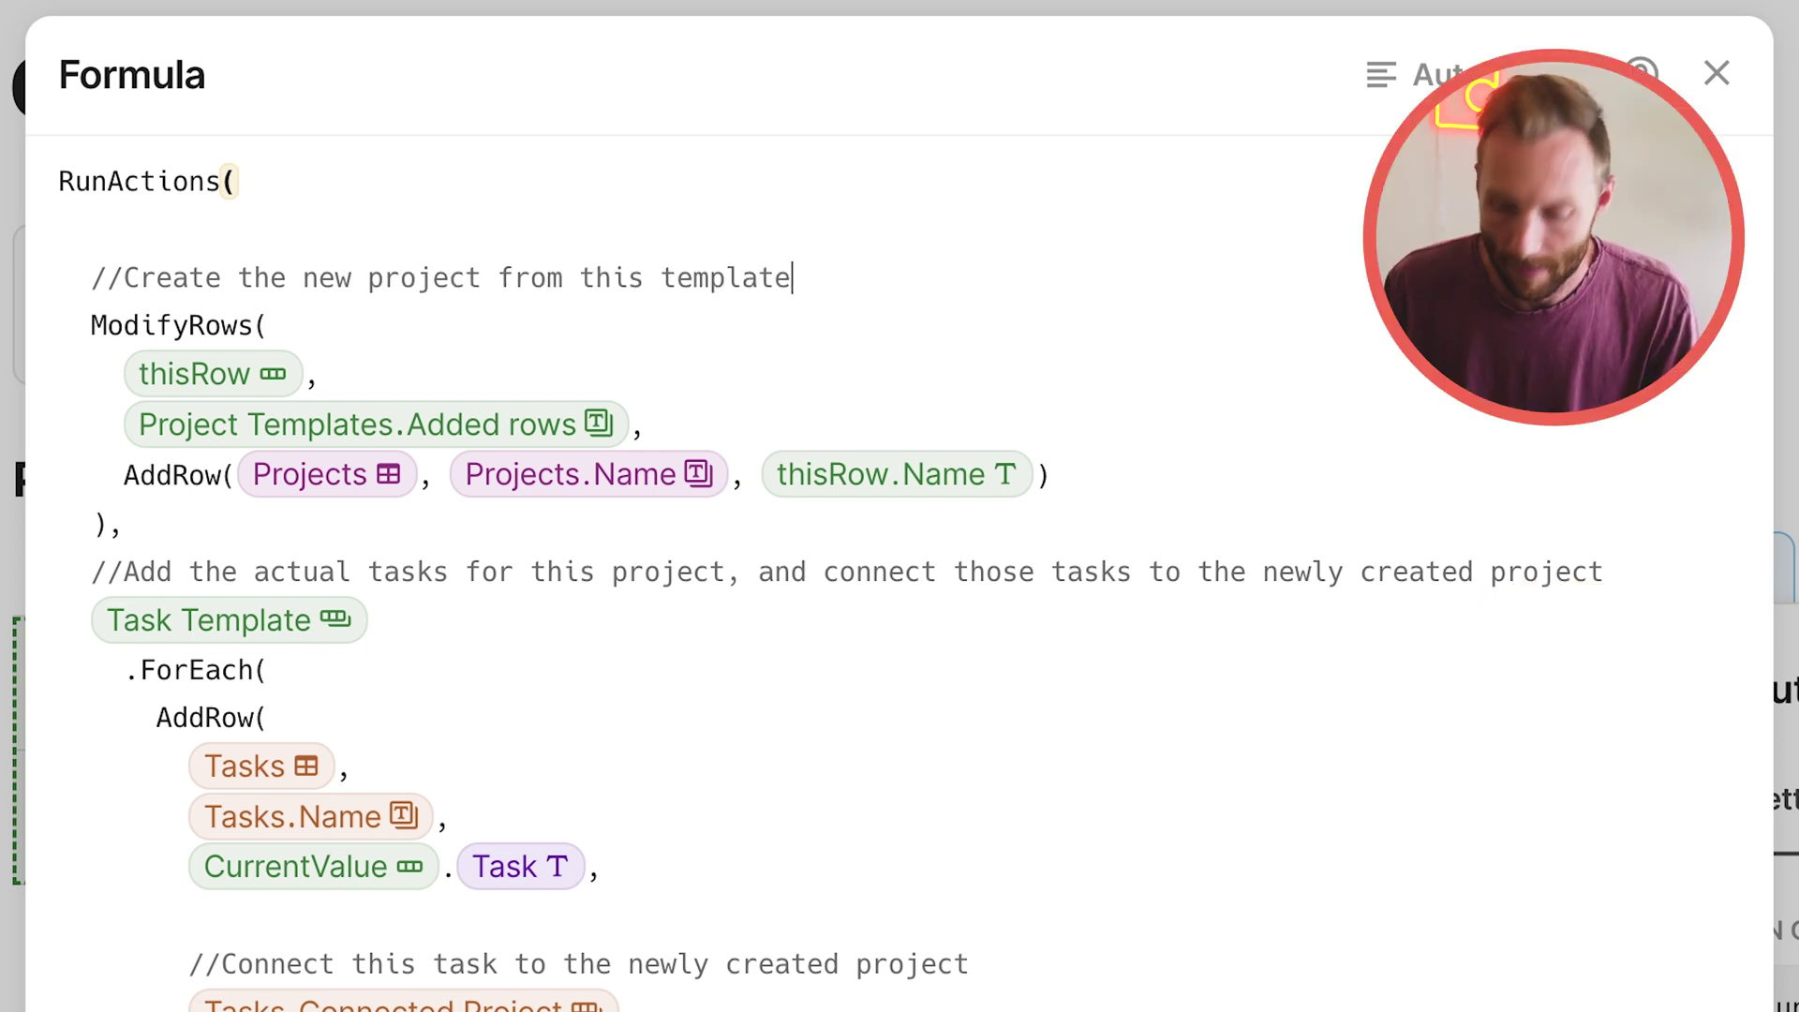
{"action": "left_click", "coordinate": [200, 514]}
{"action": "key", "text": "Return"}
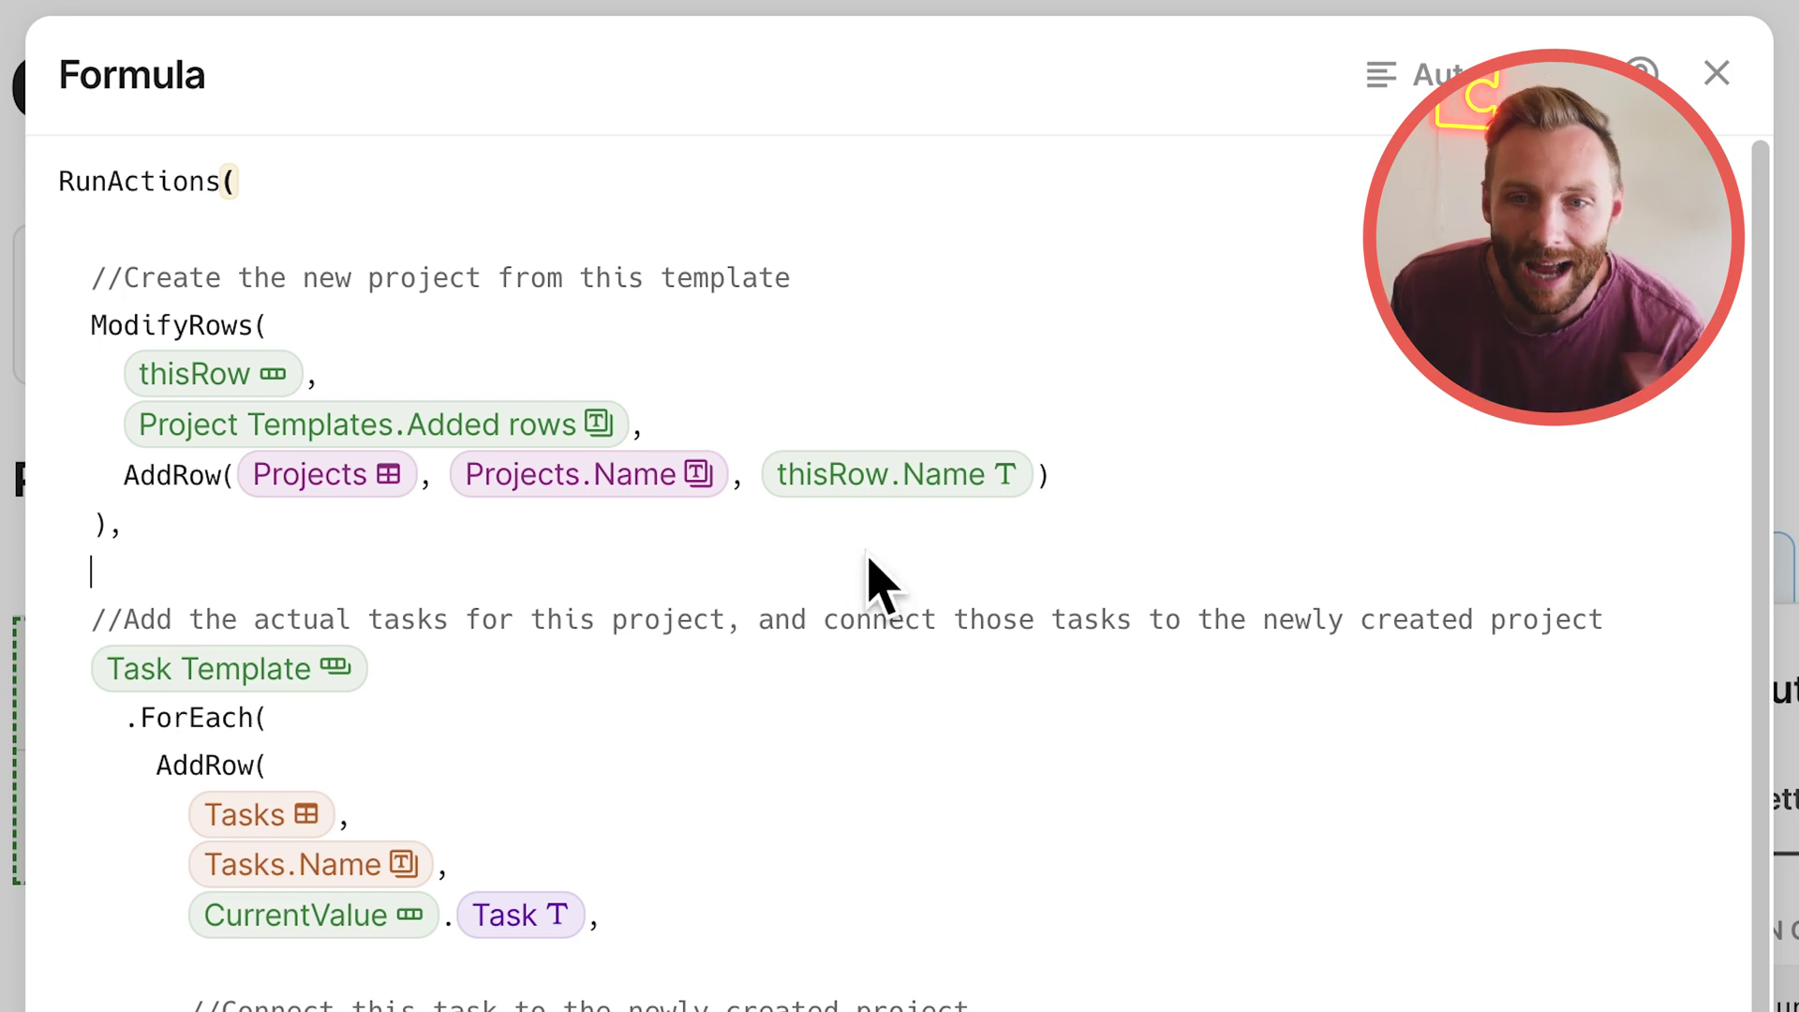
{"action": "left_click", "coordinate": [1312, 657]}
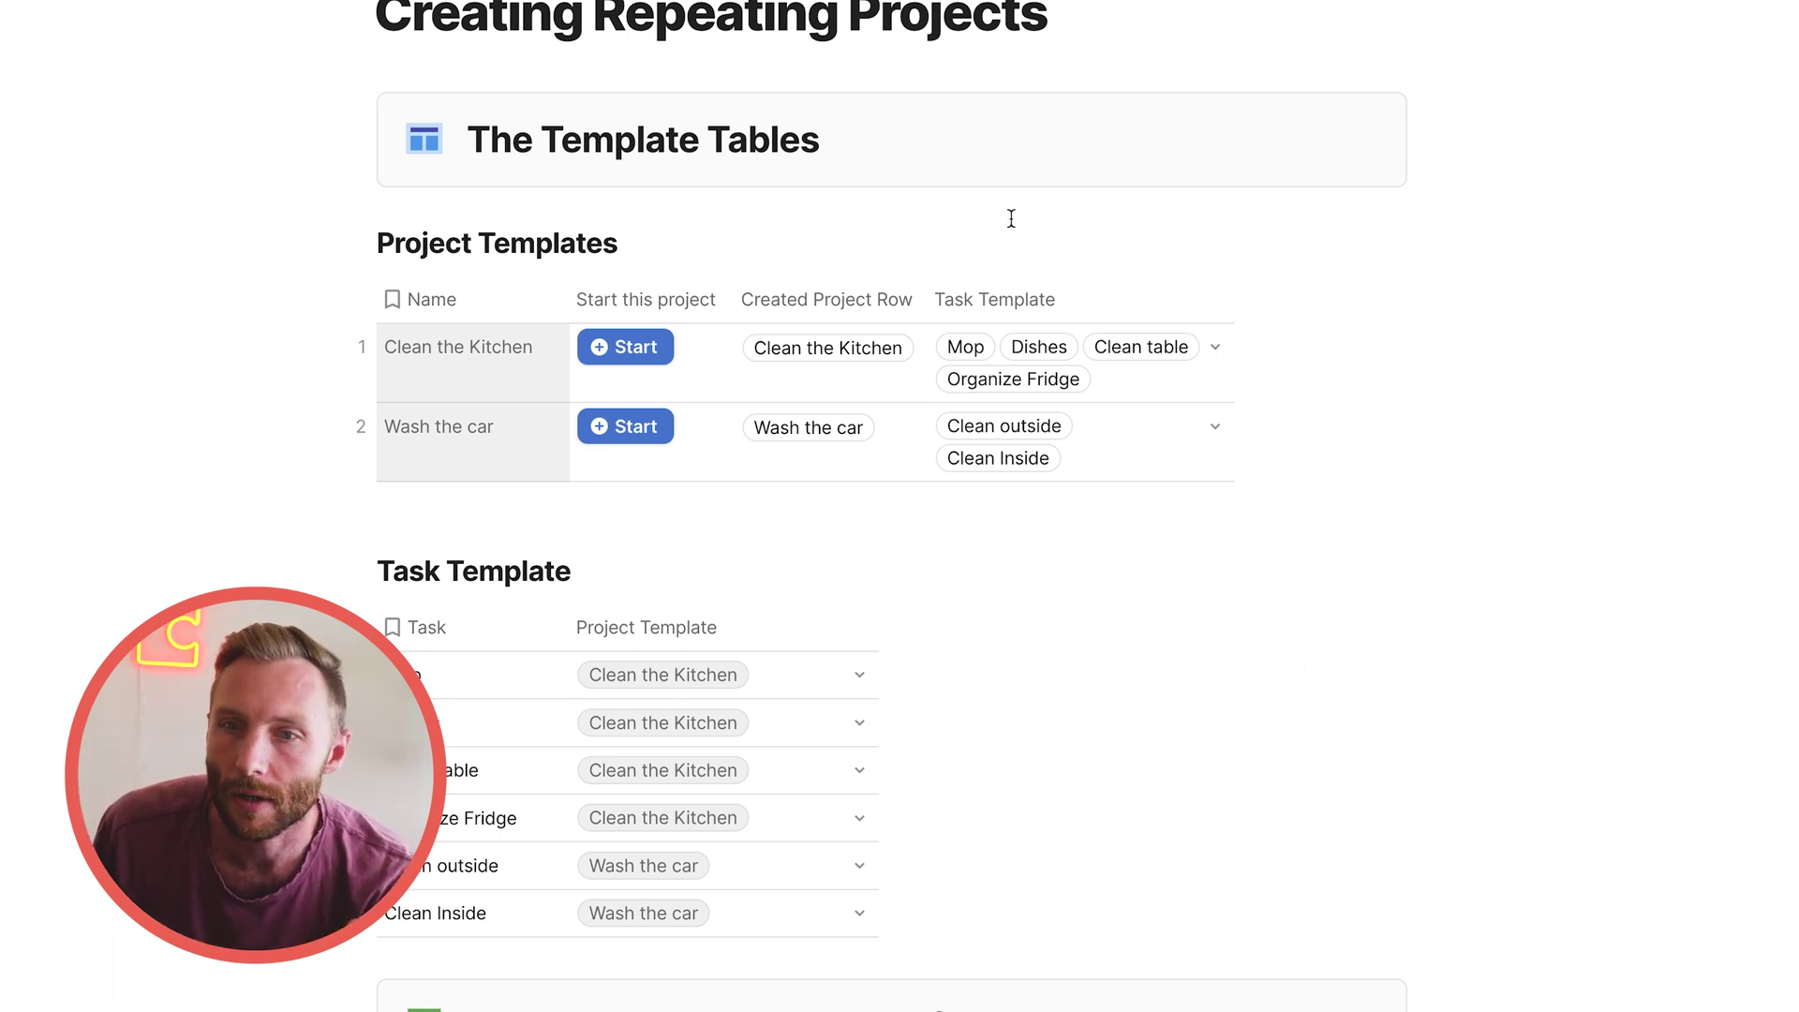
Unhide the Repeat on column in the Project Templates table
{"action": "mouse_move", "coordinate": [1124, 282]}
{"action": "left_click", "coordinate": [1089, 258]}
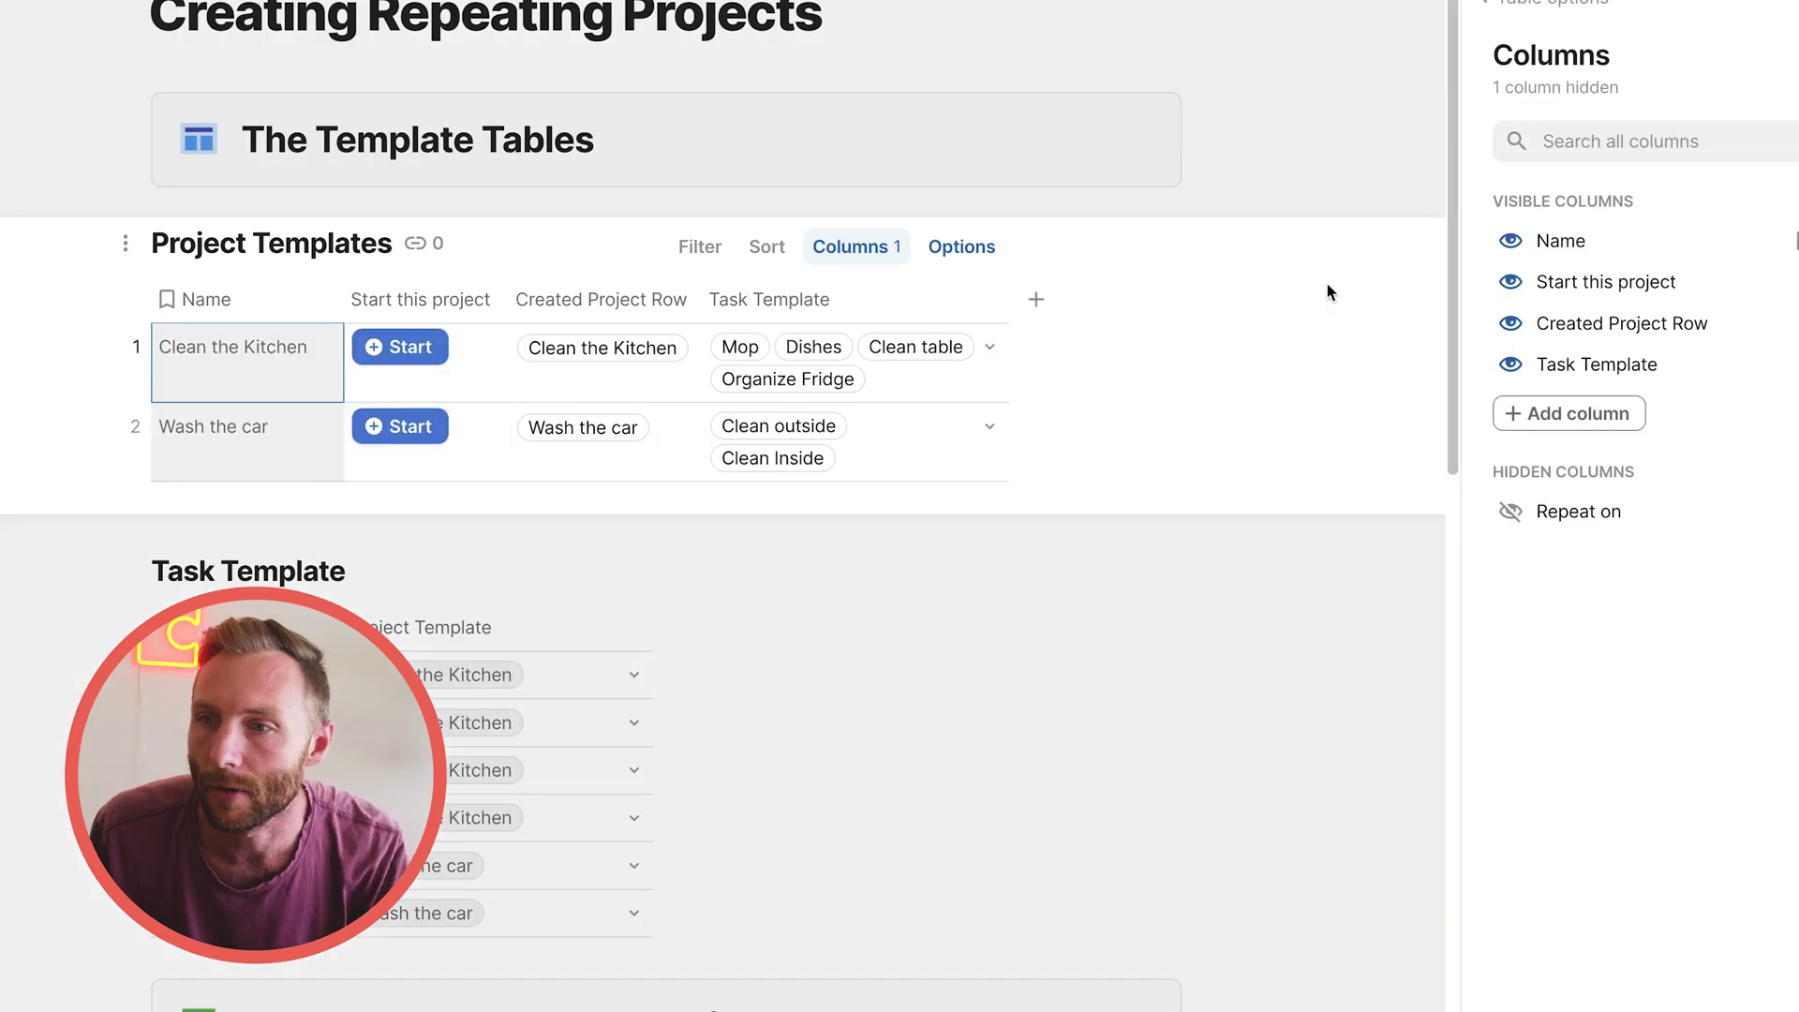
{"action": "left_click", "coordinate": [1511, 512]}
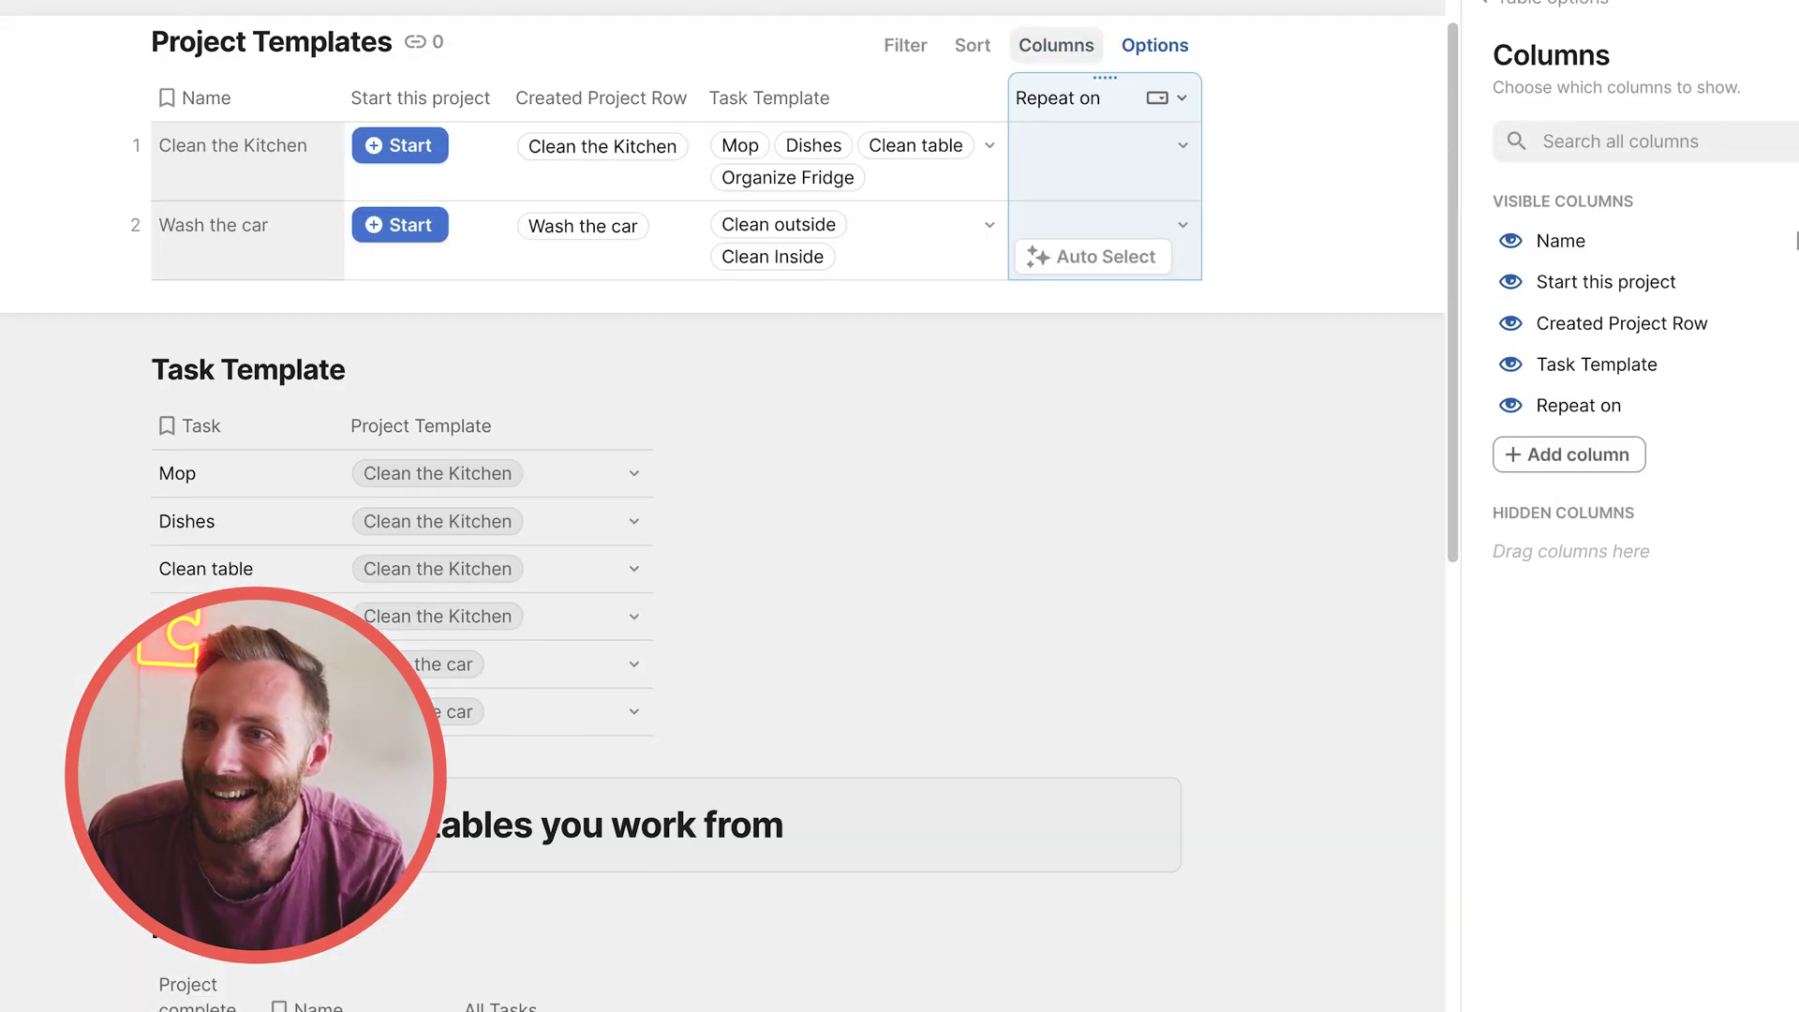
{"action": "key", "text": "Escape"}
Set Clean the Kitchen to repeat on Monday and Wash the car on Thursday
{"action": "left_click", "coordinate": [1418, 159]}
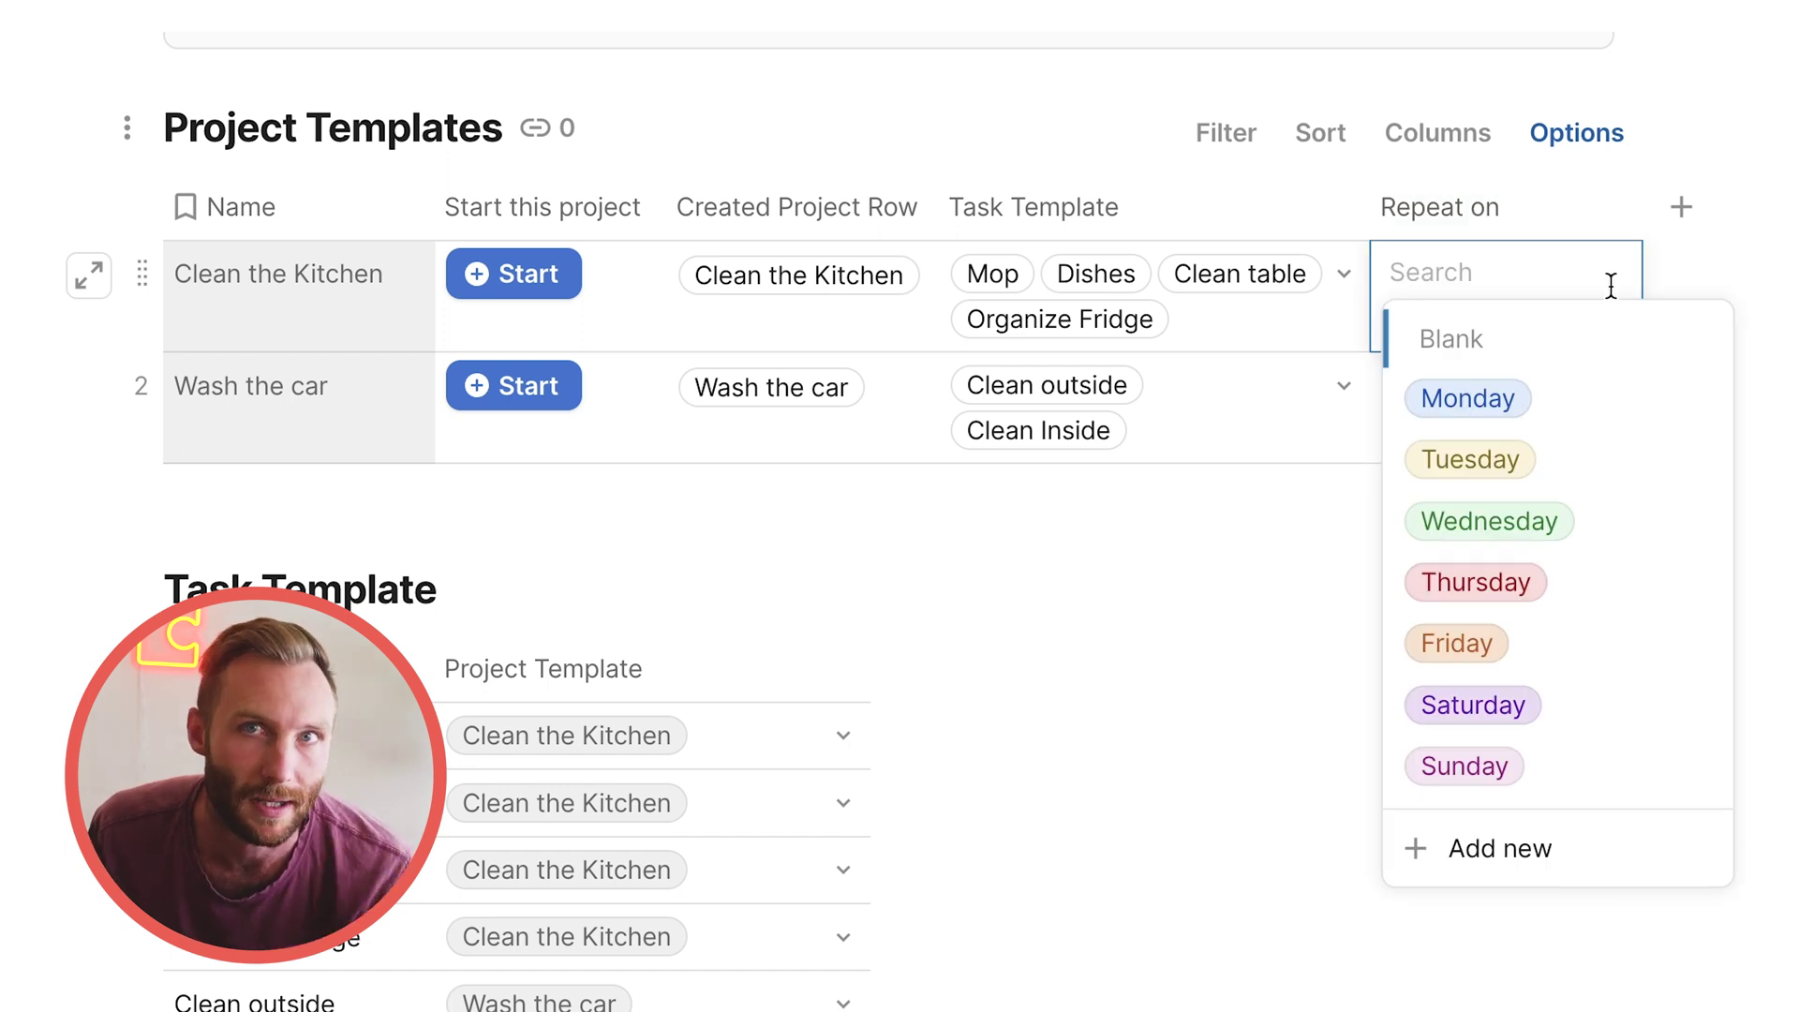
{"action": "left_click", "coordinate": [1626, 398]}
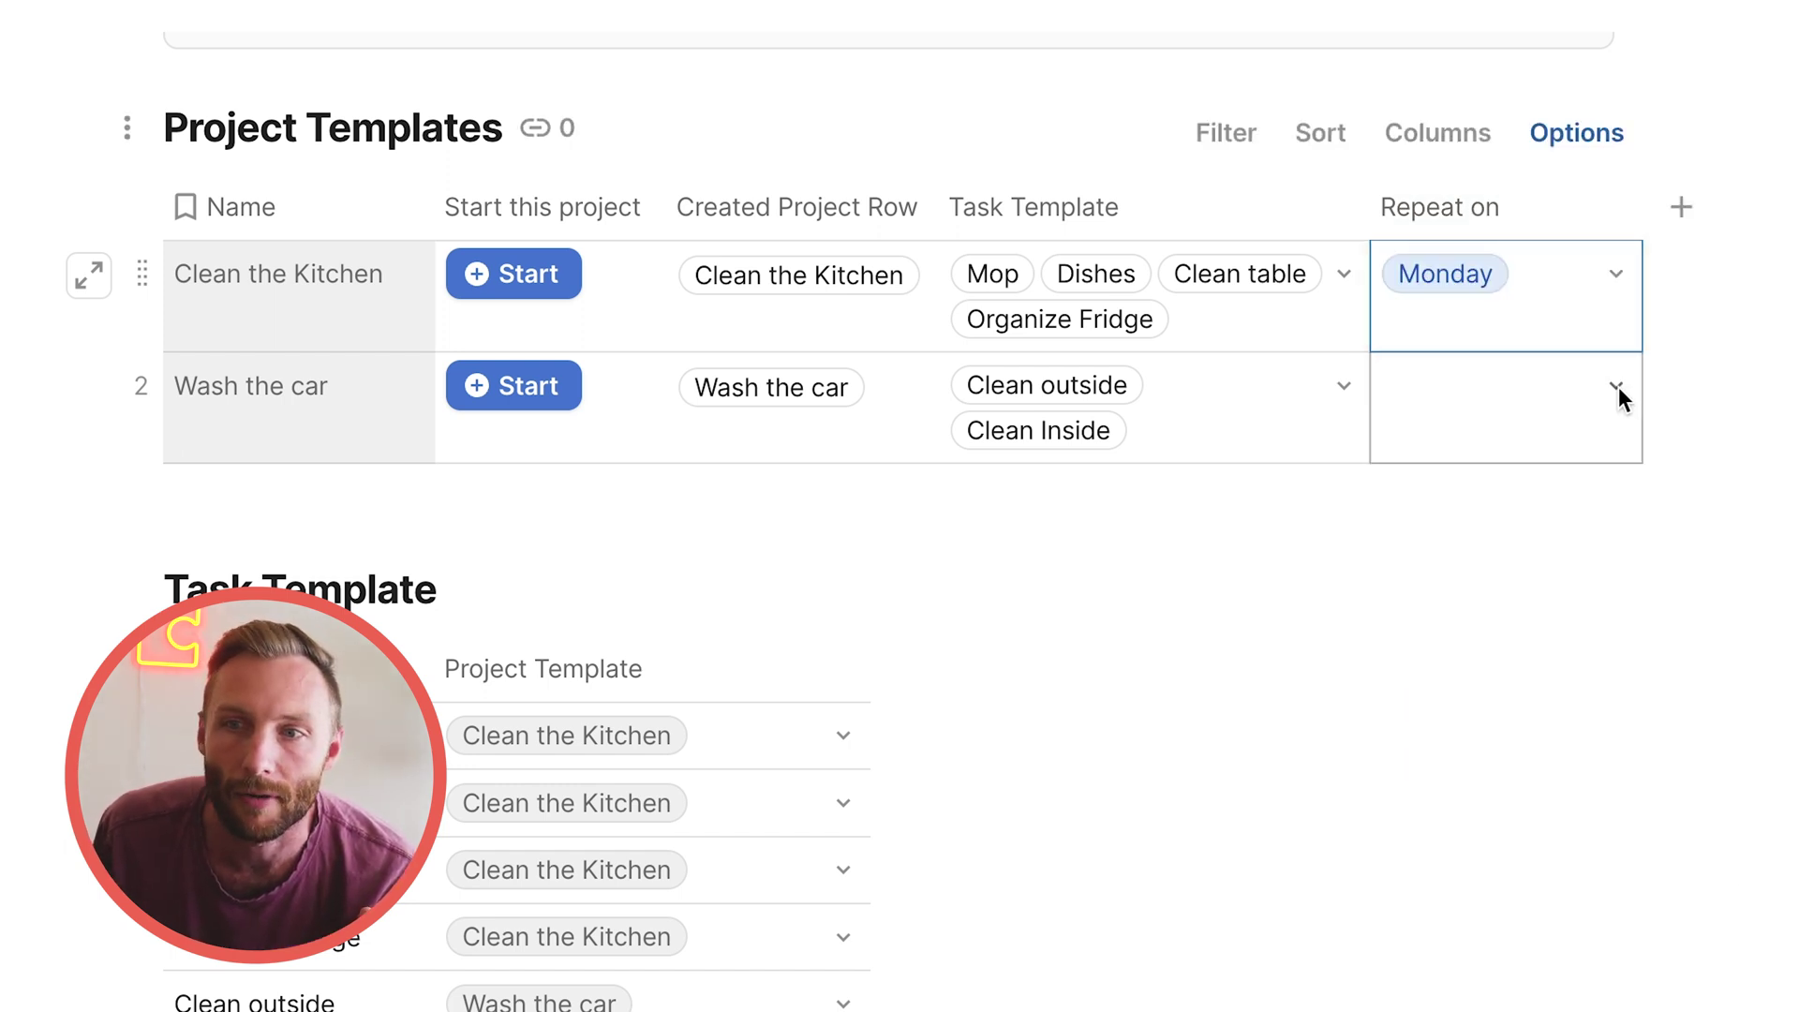
{"action": "left_click", "coordinate": [1617, 386]}
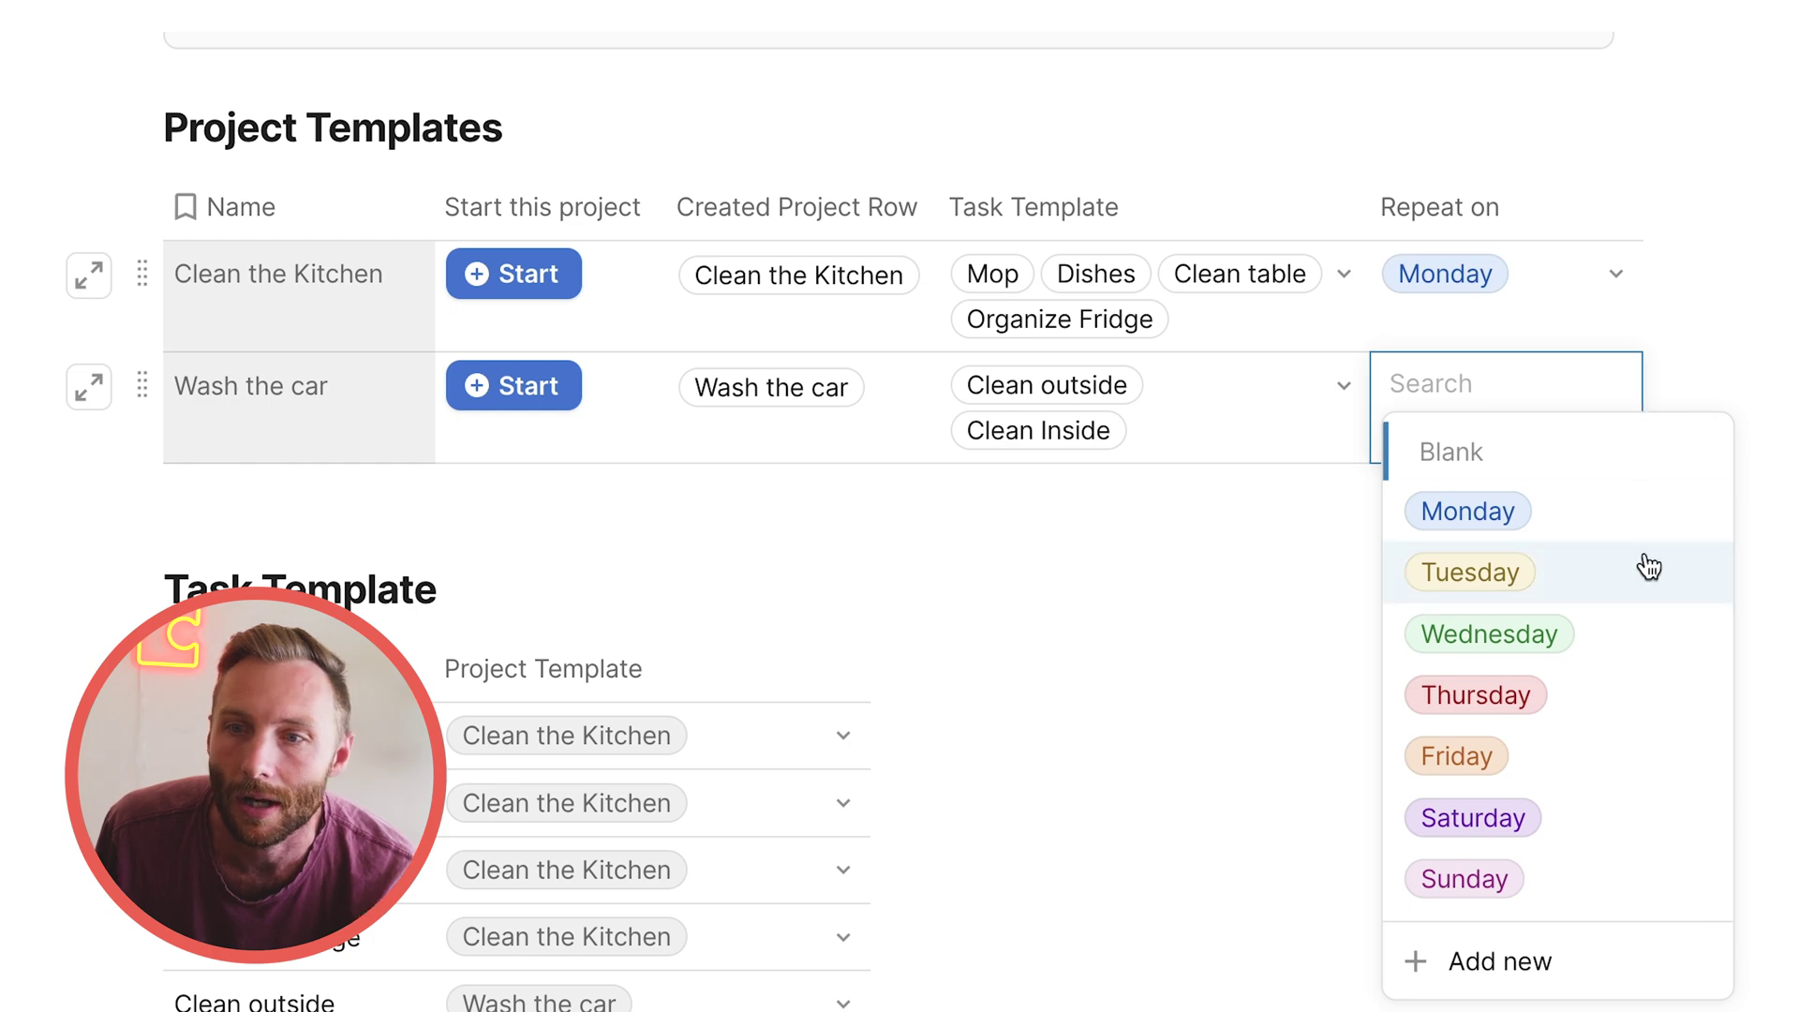
{"action": "left_click", "coordinate": [1646, 689]}
{"action": "scroll", "coordinate": [1629, 447], "scroll_direction": "up", "scroll_amount": 2}
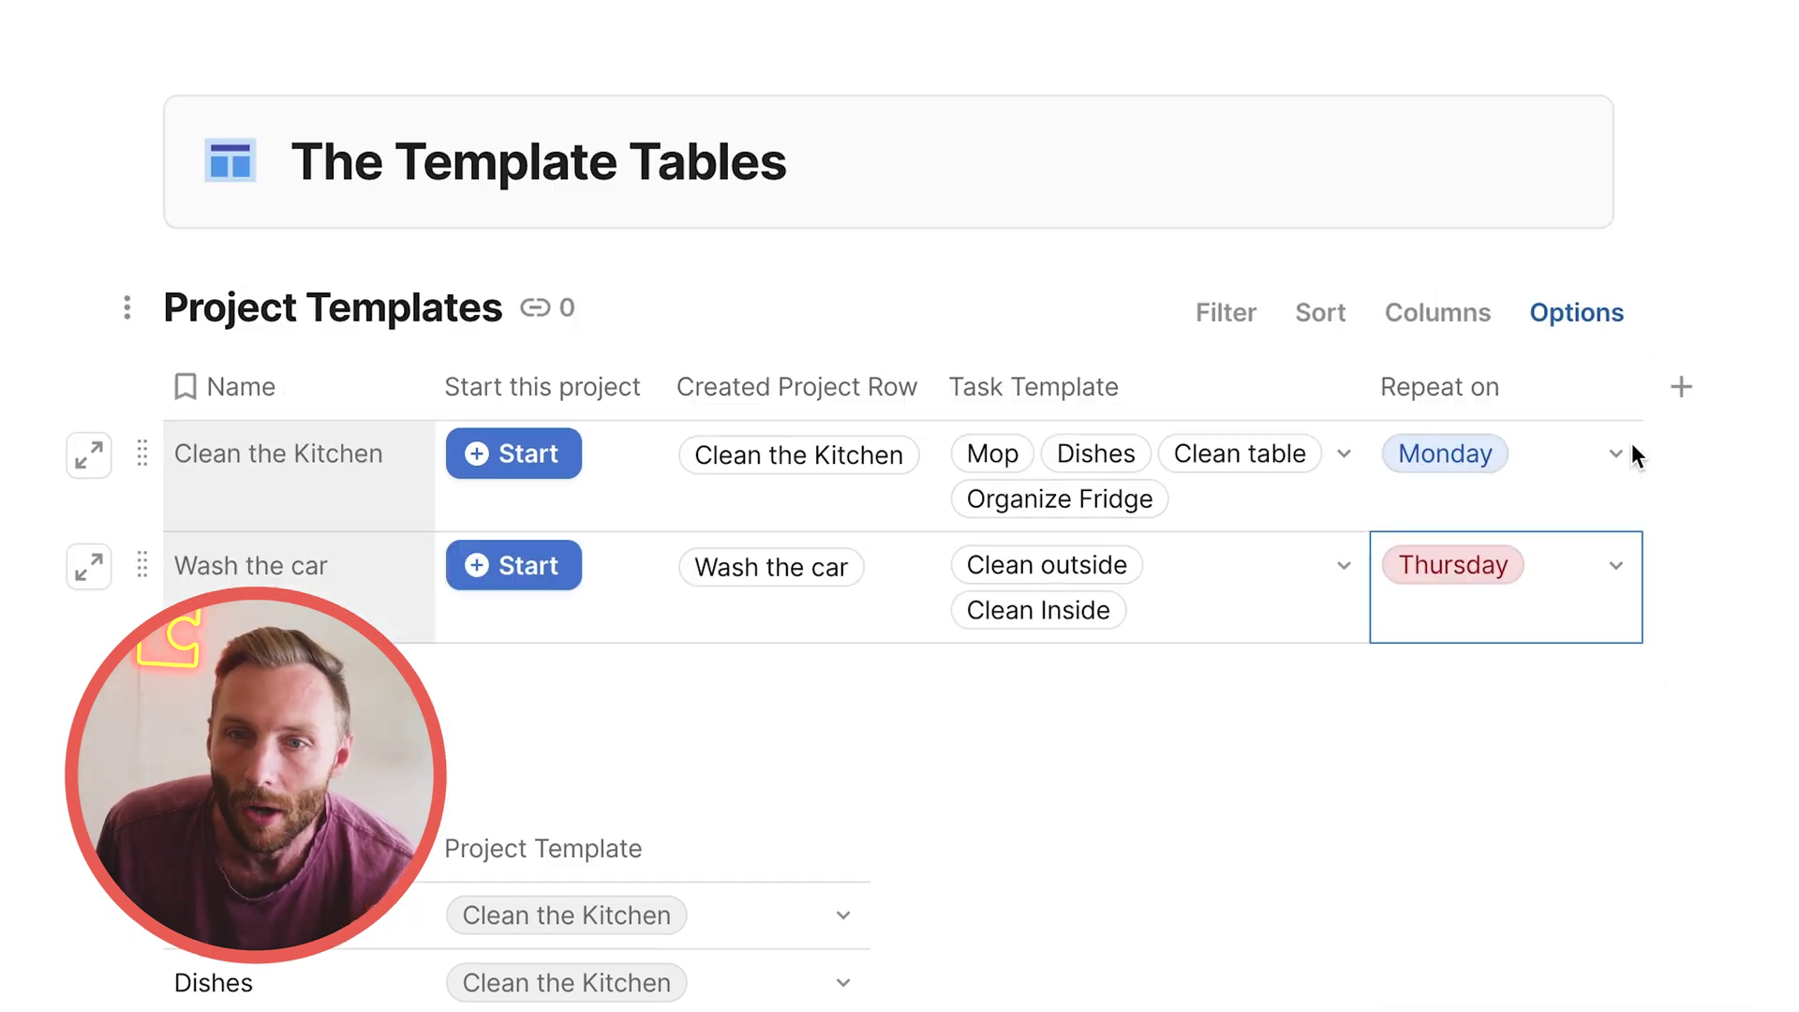
{"action": "left_click", "coordinate": [1632, 27]}
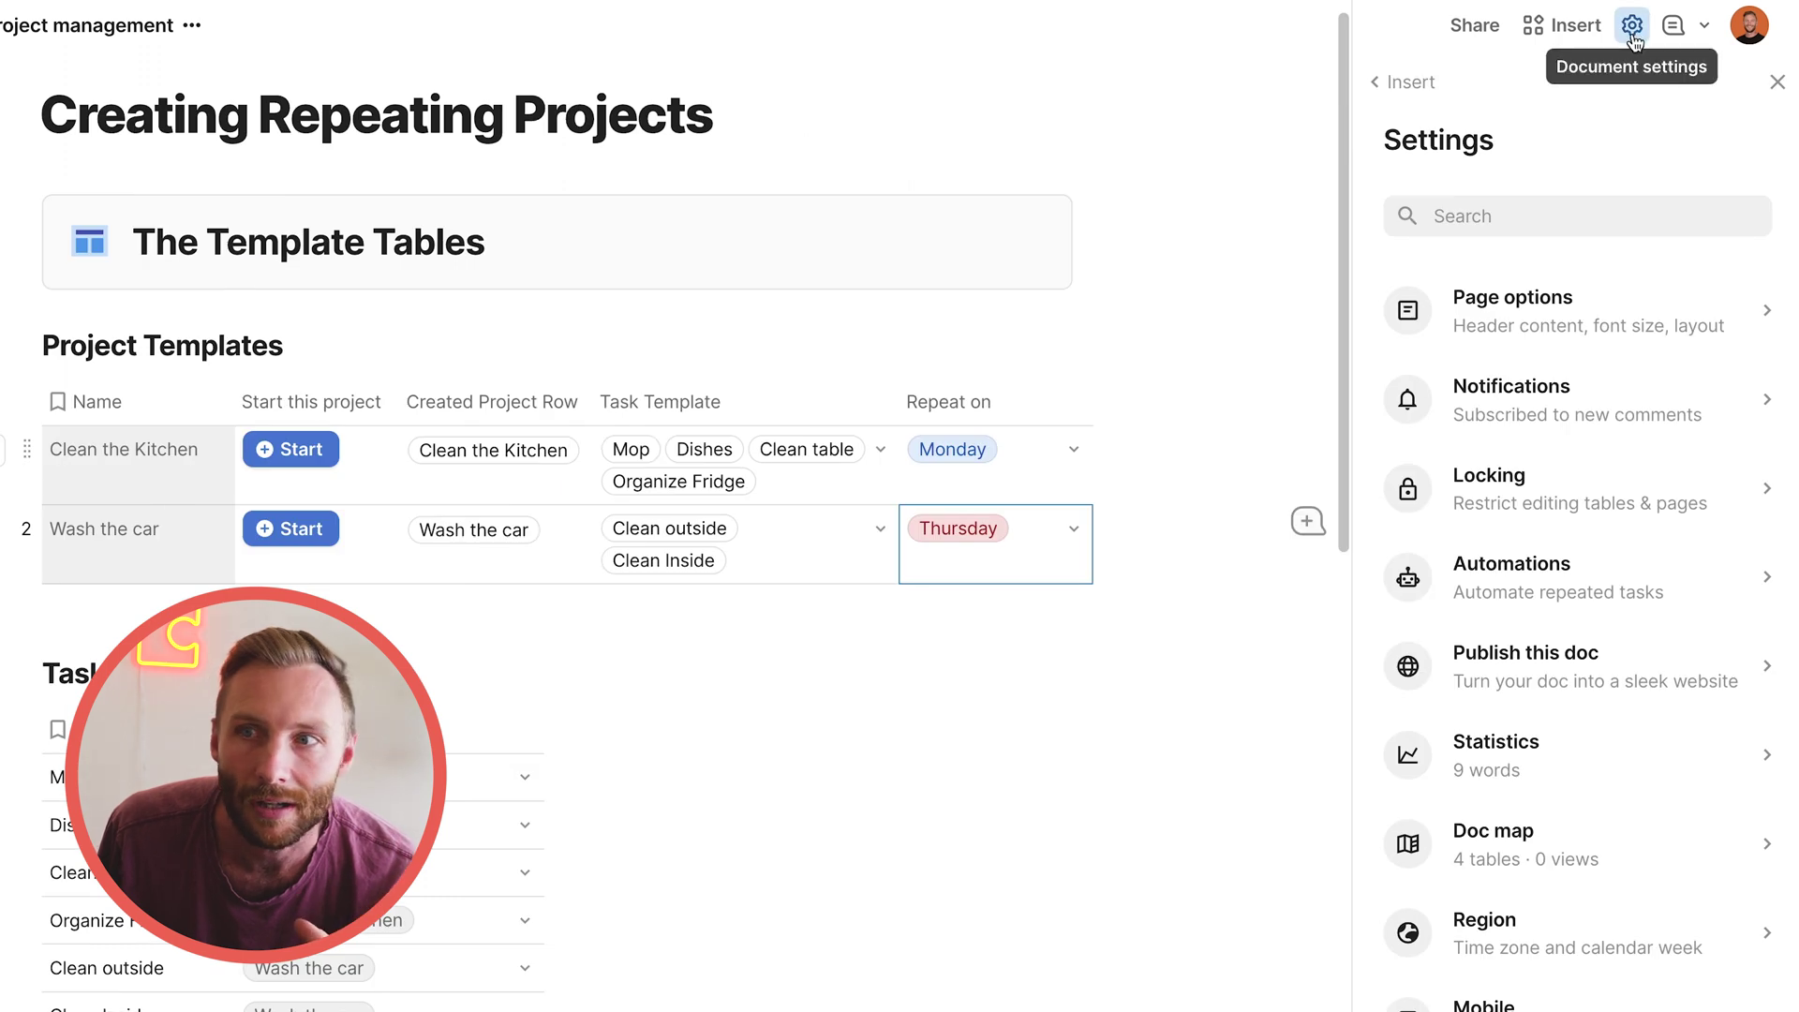
Add an automation rule with a time-based trigger running every day at 9:00 AM
{"action": "left_click", "coordinate": [1632, 558]}
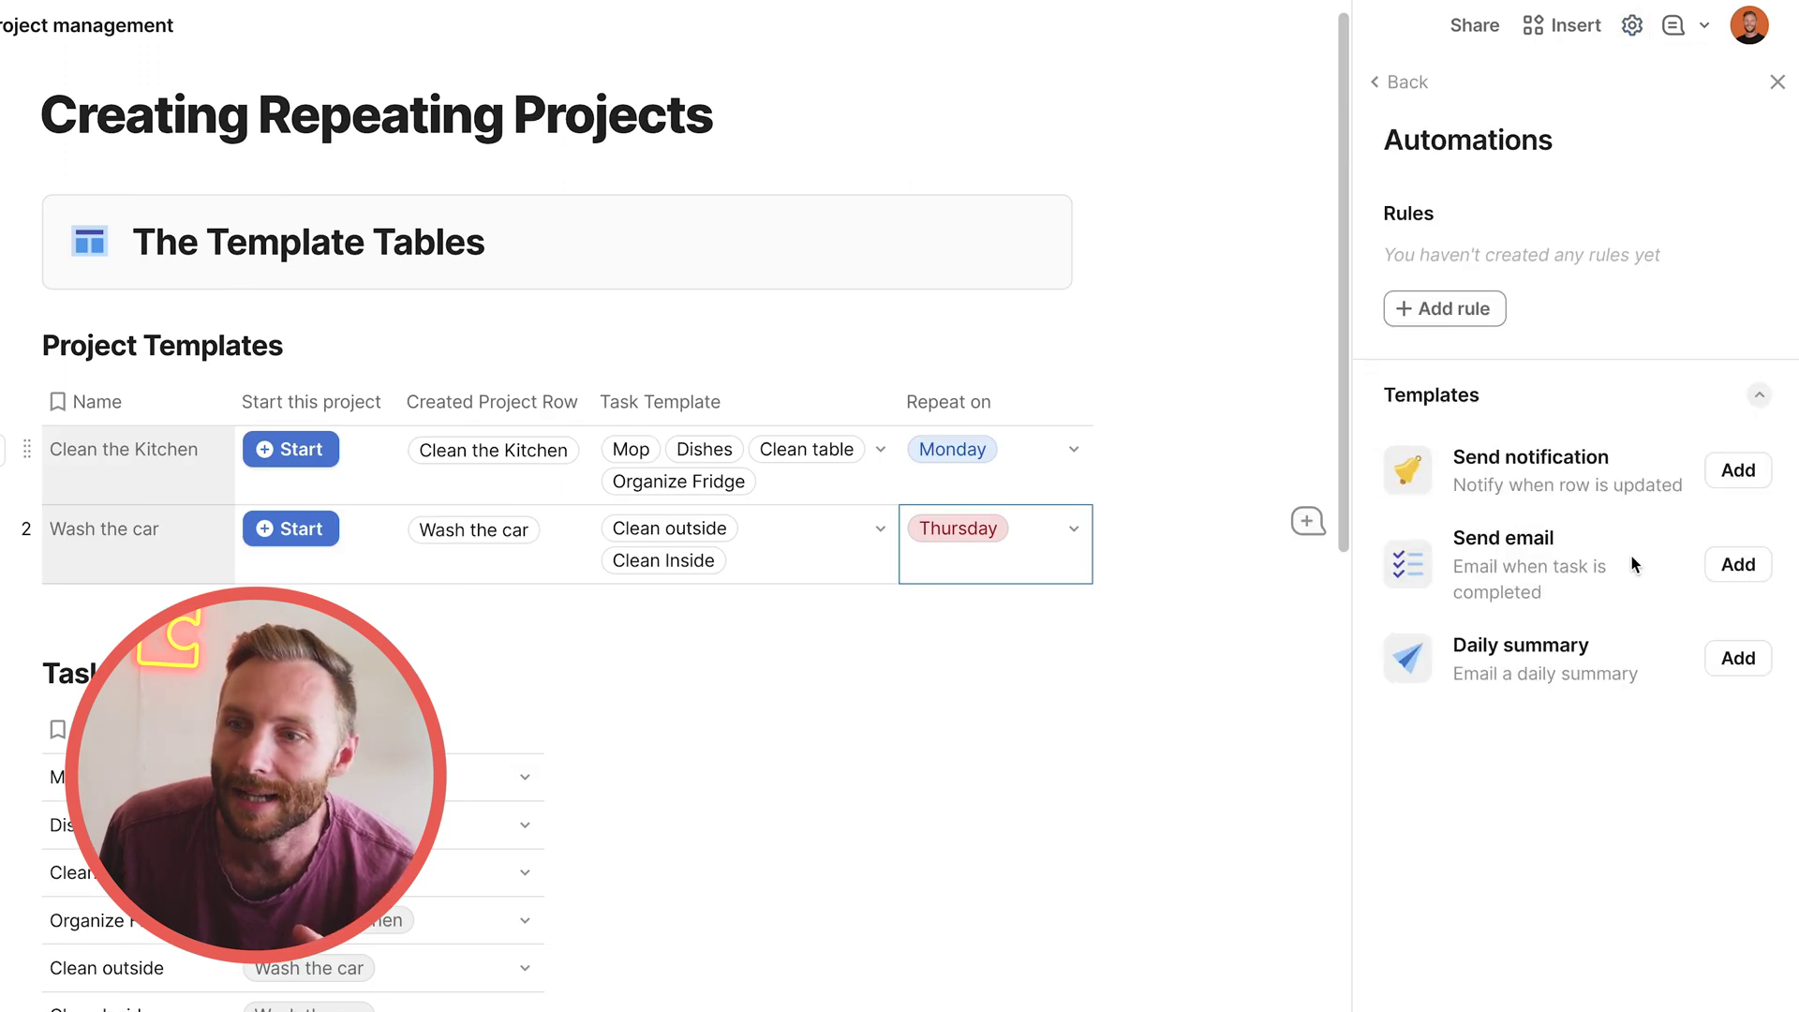
{"action": "left_click", "coordinate": [1482, 319]}
{"action": "left_click", "coordinate": [1562, 337]}
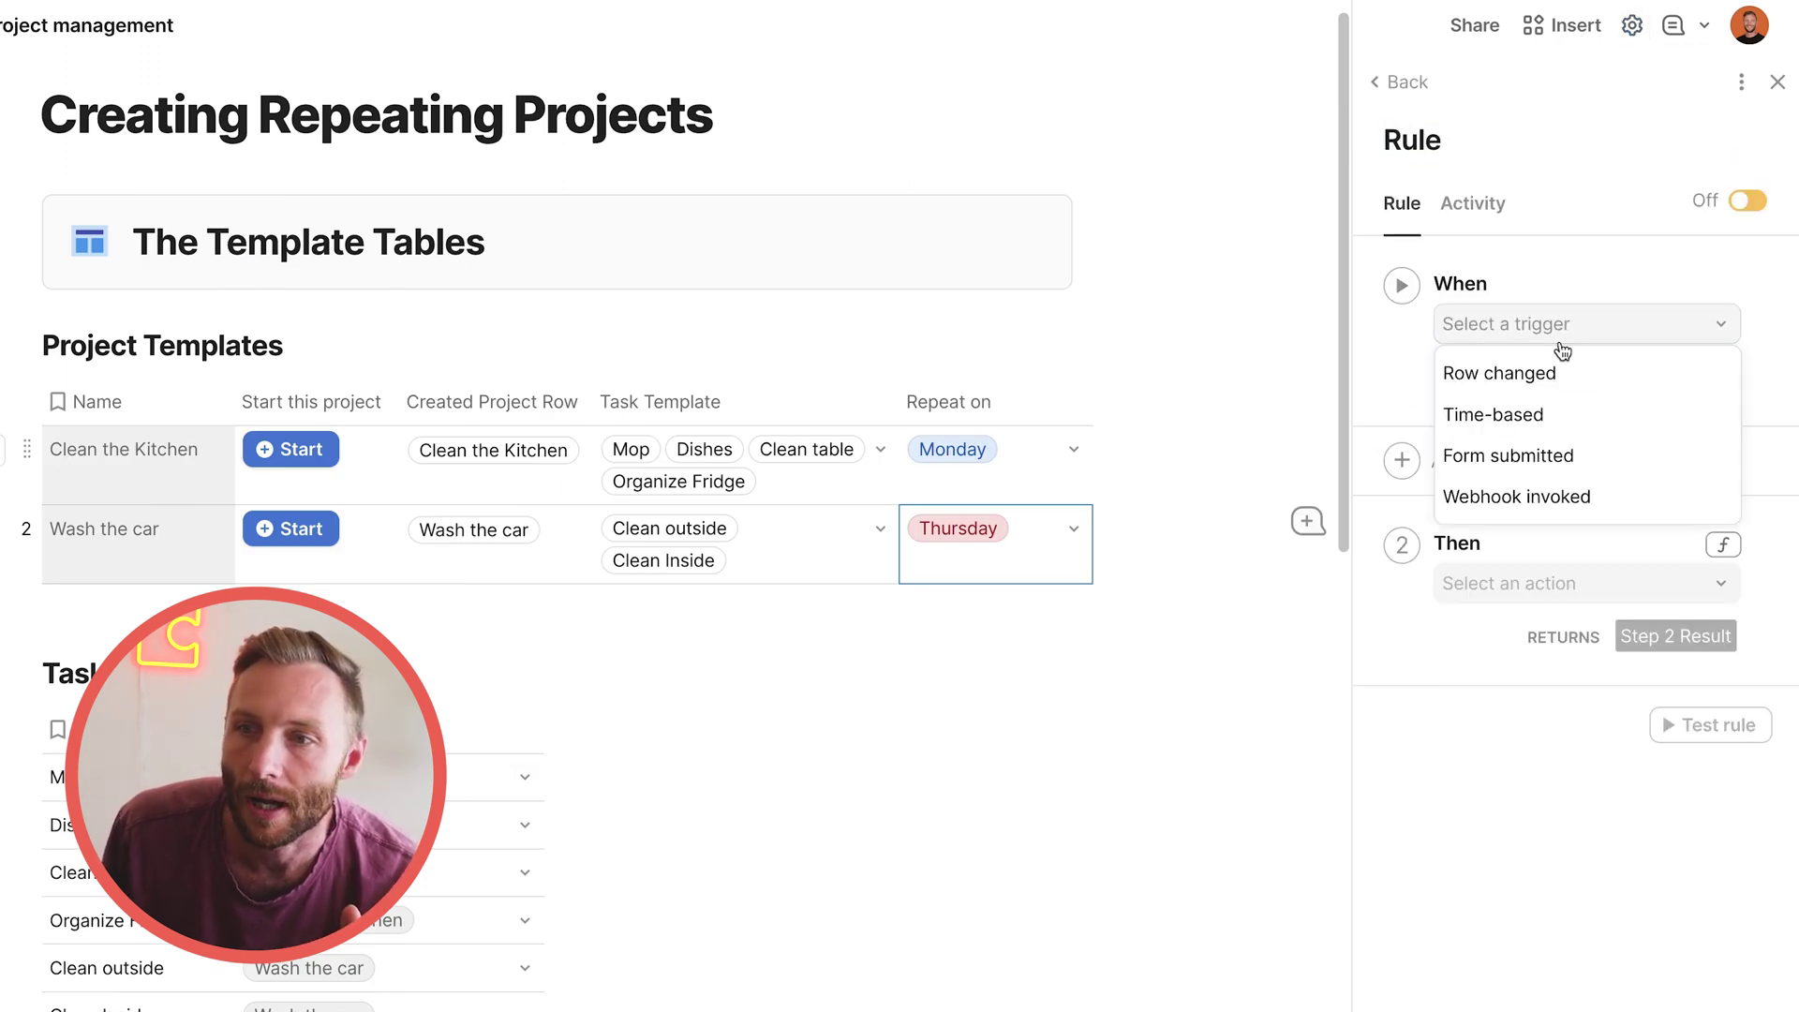
{"action": "left_click", "coordinate": [1532, 418]}
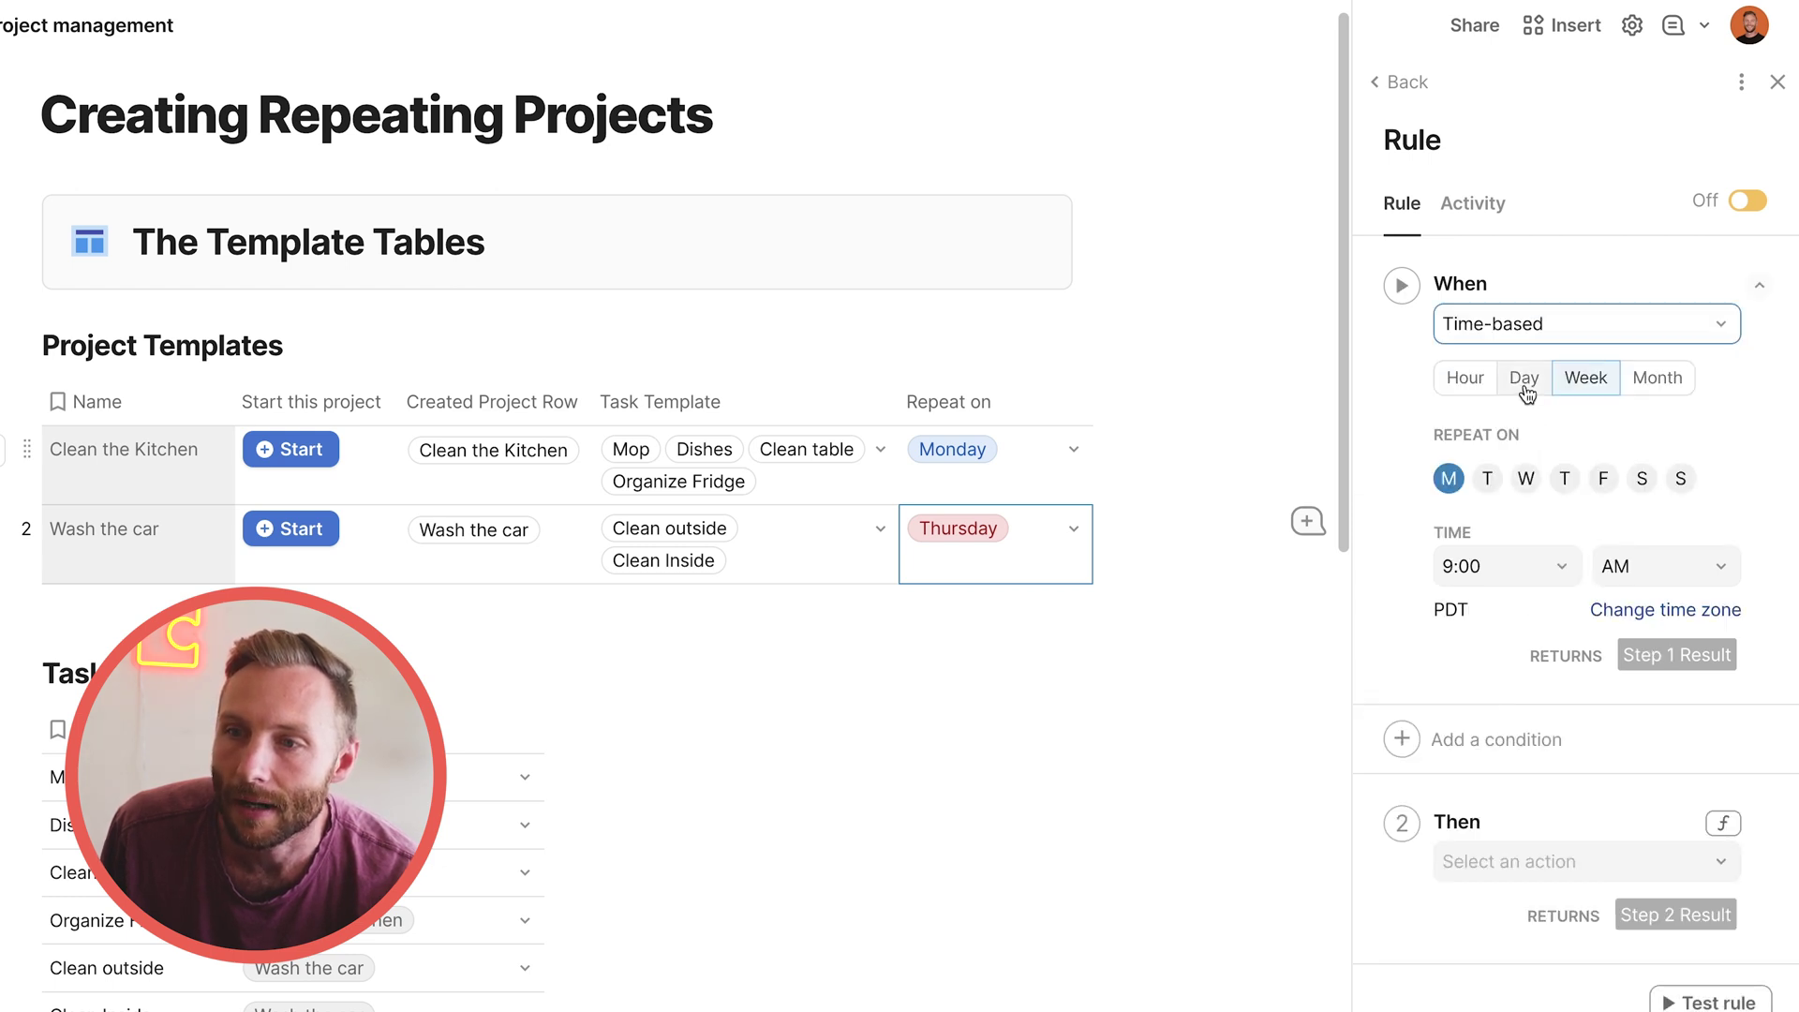
{"action": "left_click", "coordinate": [1538, 375]}
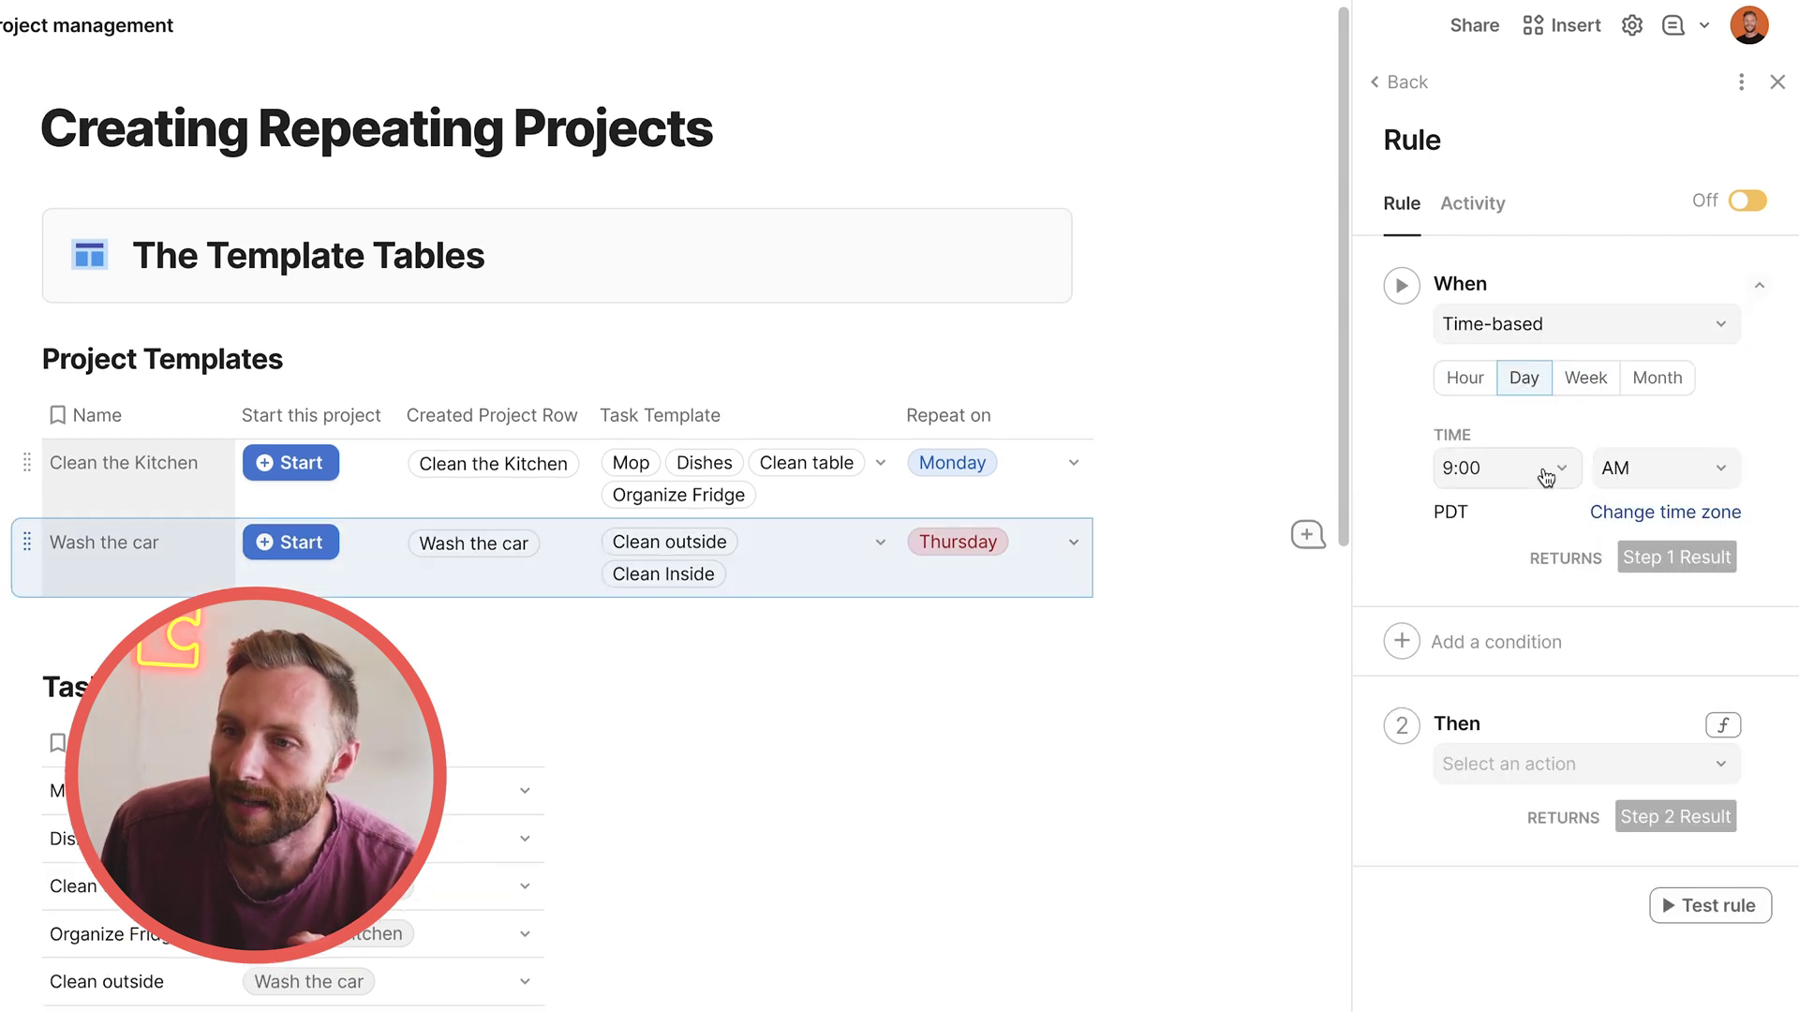
{"action": "left_click", "coordinate": [1559, 632]}
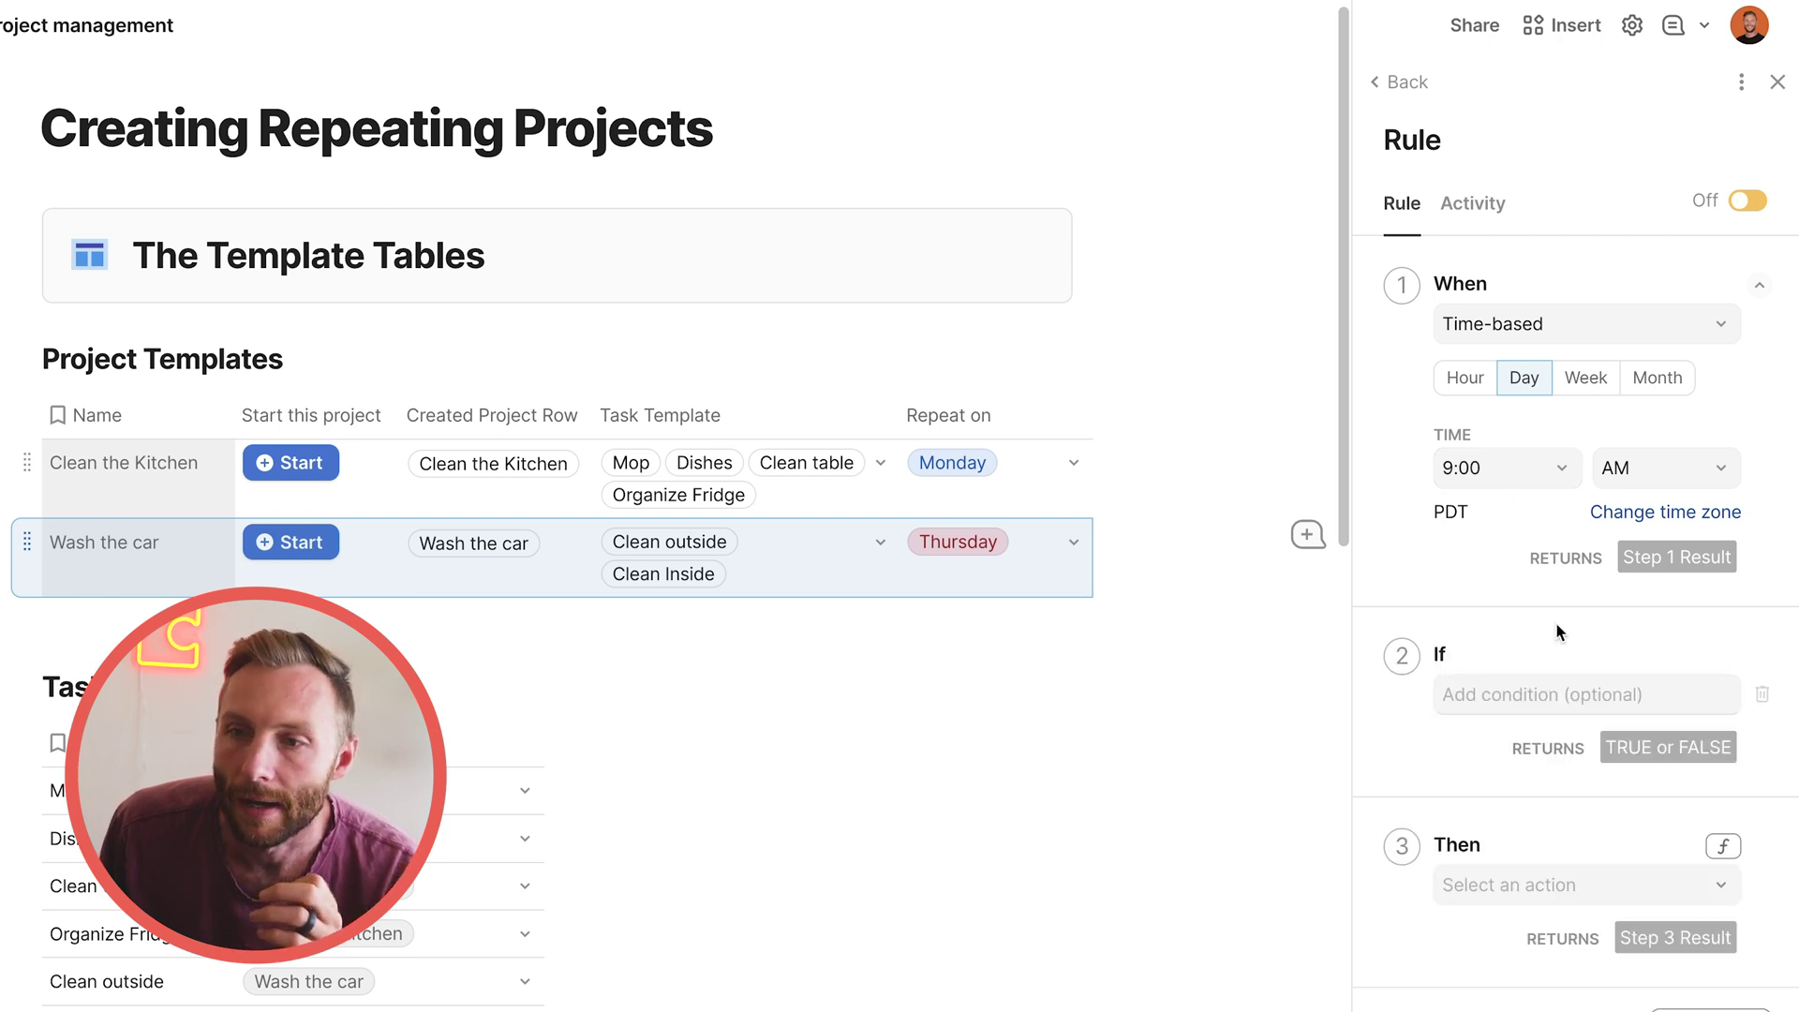
{"action": "left_click", "coordinate": [1751, 697]}
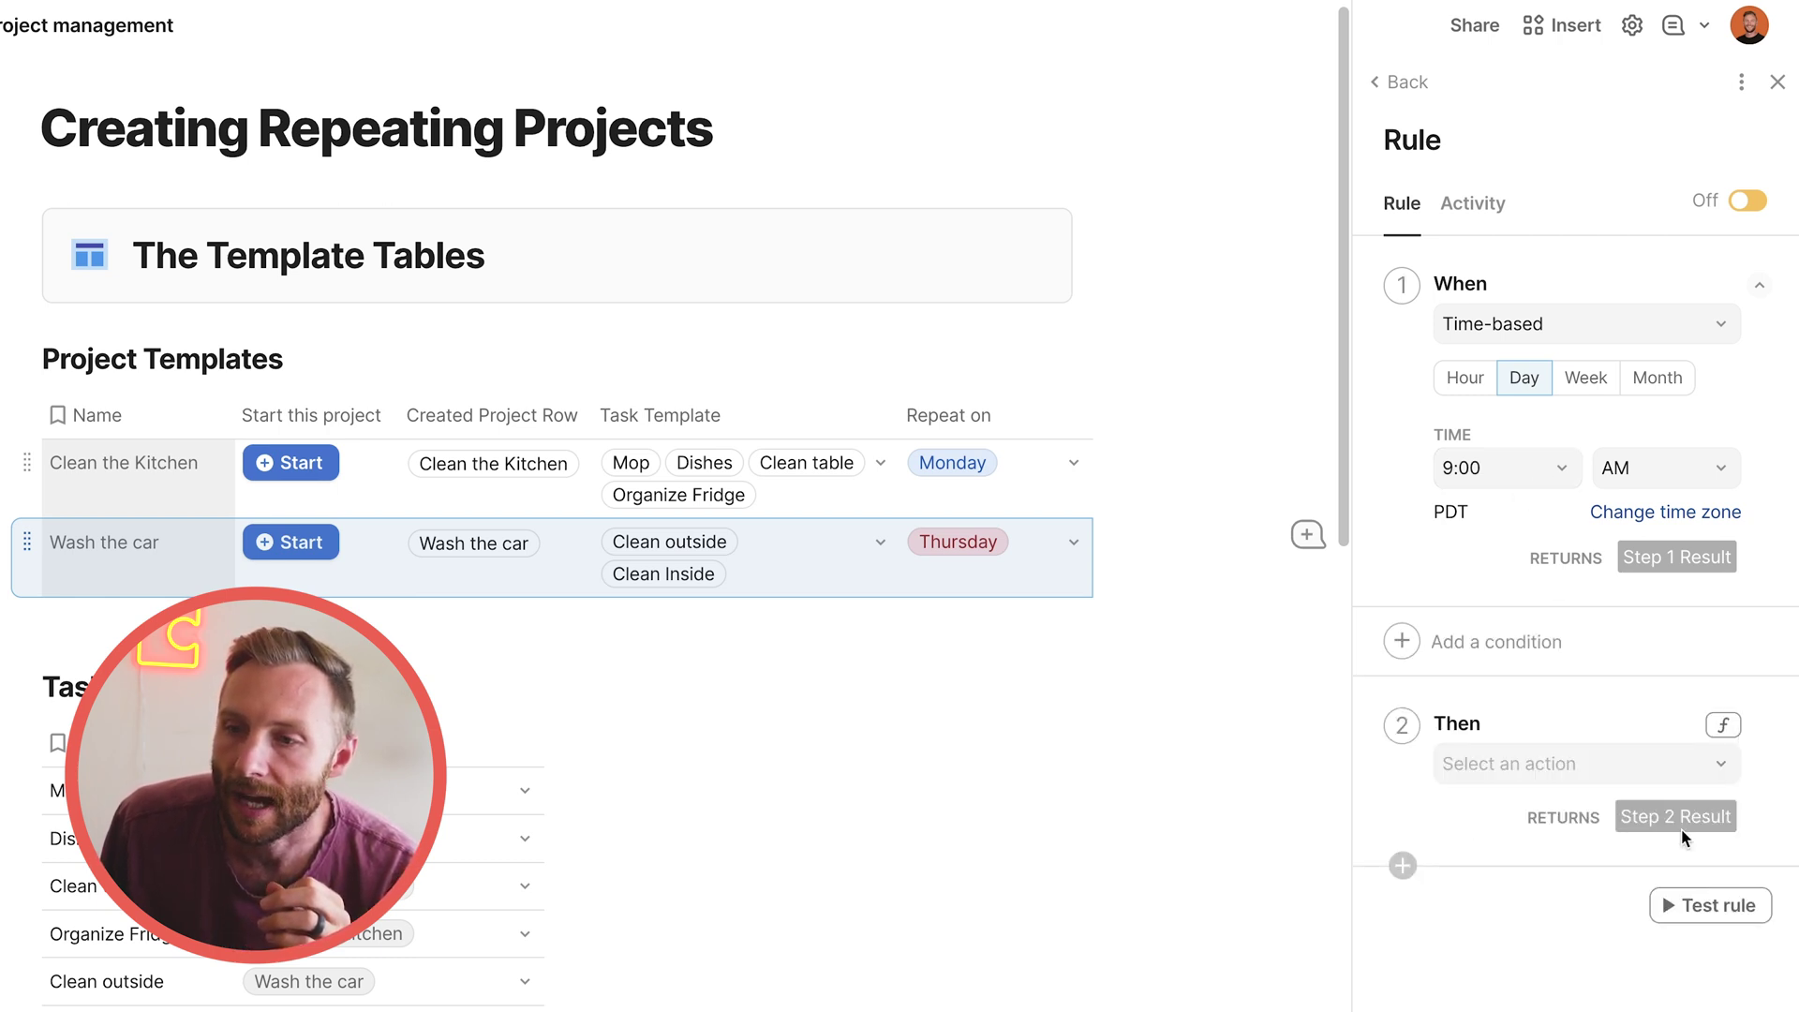
{"action": "left_click", "coordinate": [1721, 726]}
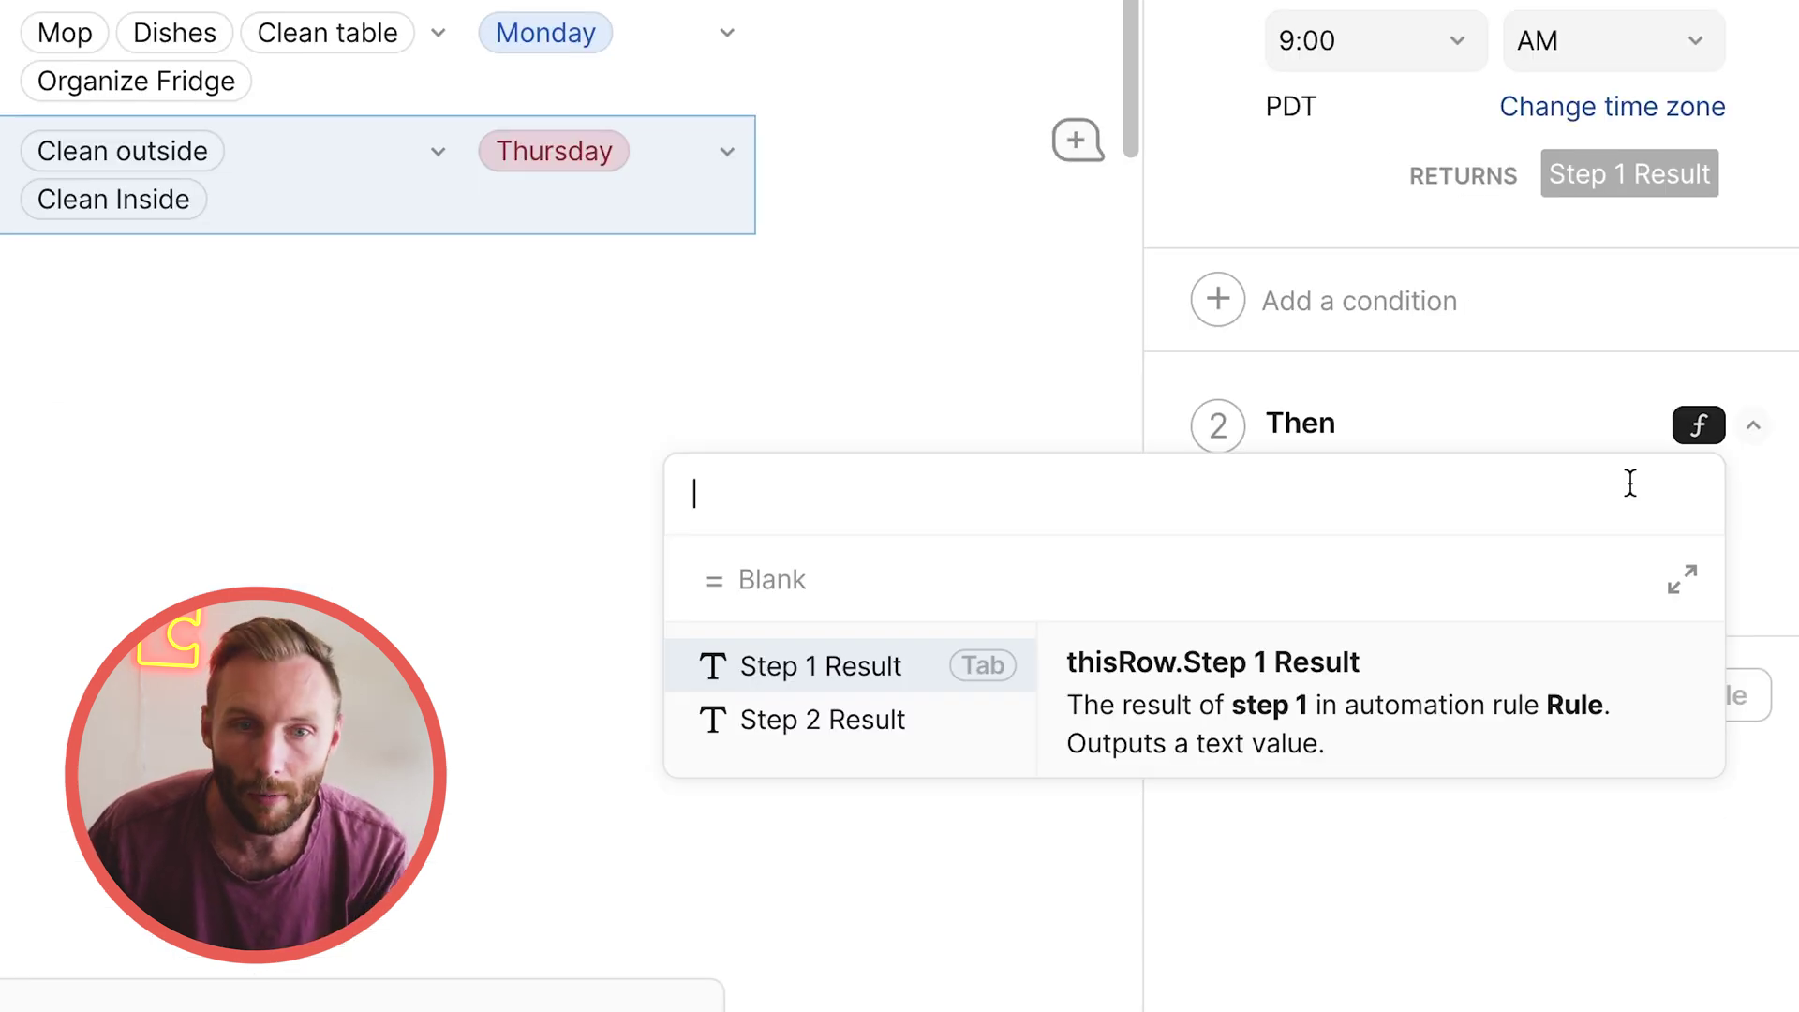
Enter the action formula Project Templates.Filter(Repeat on=Today().WeekdayName())
{"action": "type", "text": "project Templates"}
{"action": "key", "text": "Tab"}
{"action": "type", "text": ".filter"}
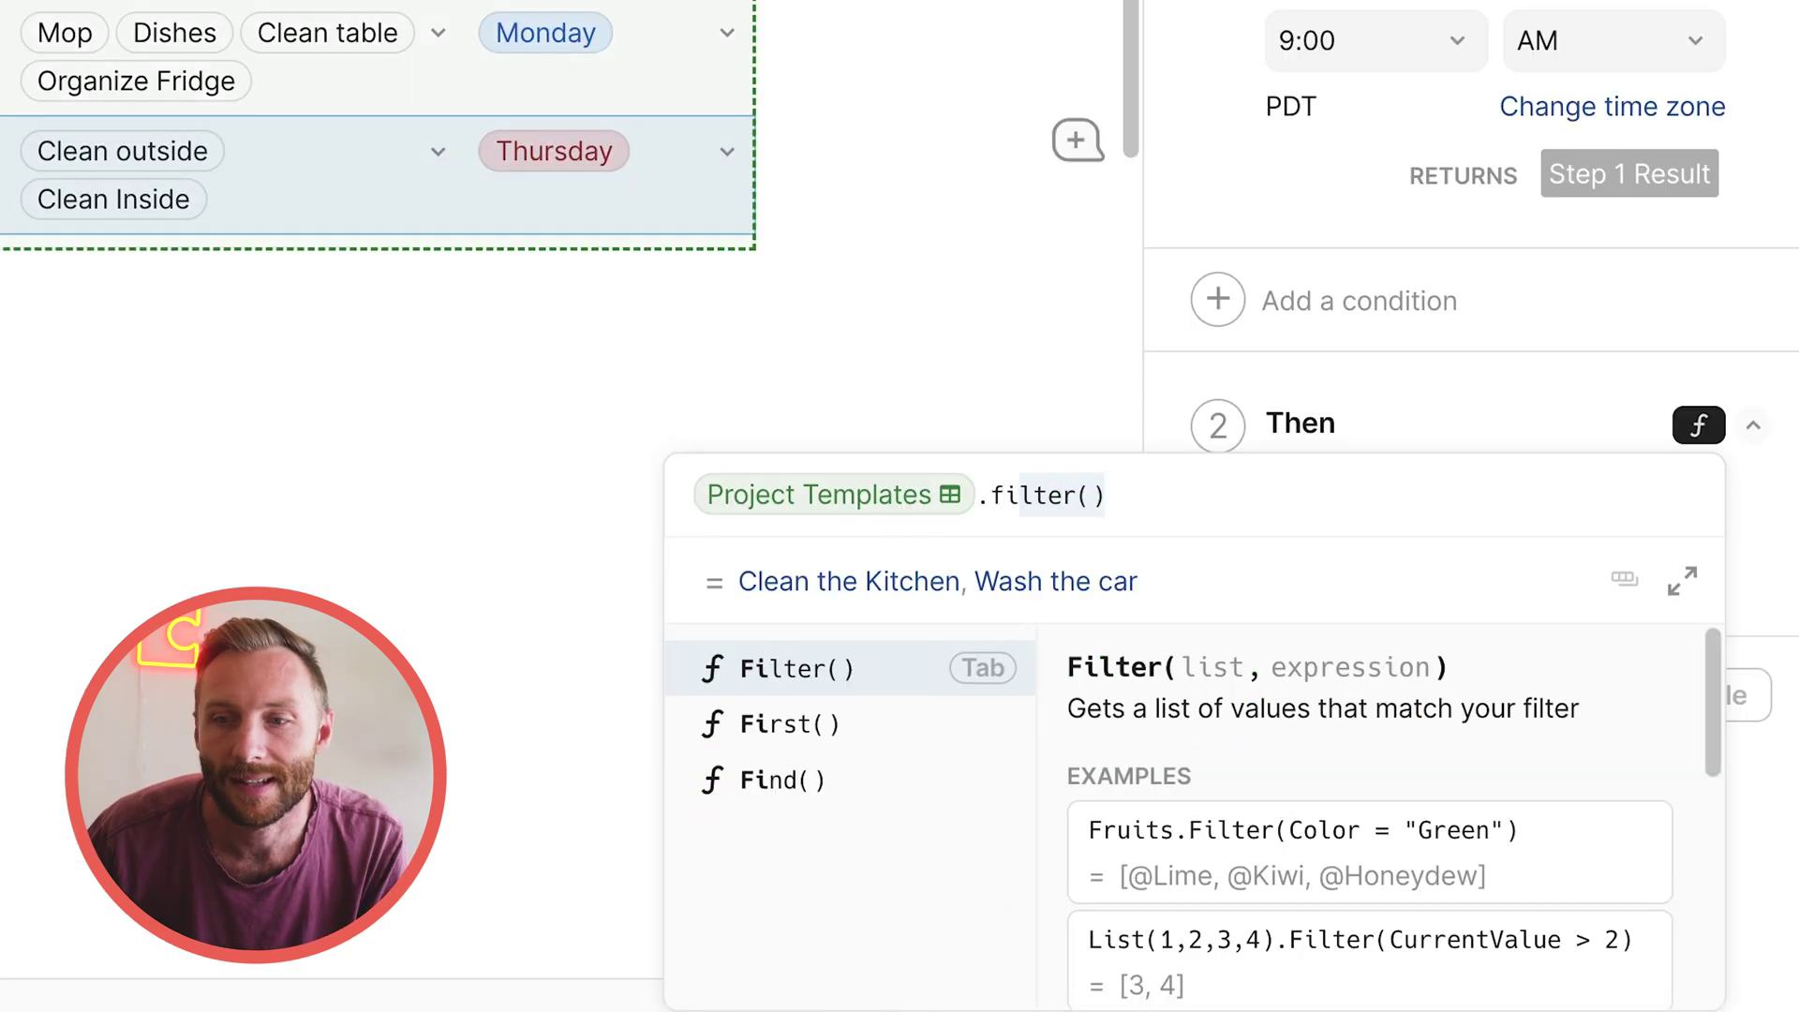
{"action": "key", "text": "Tab"}
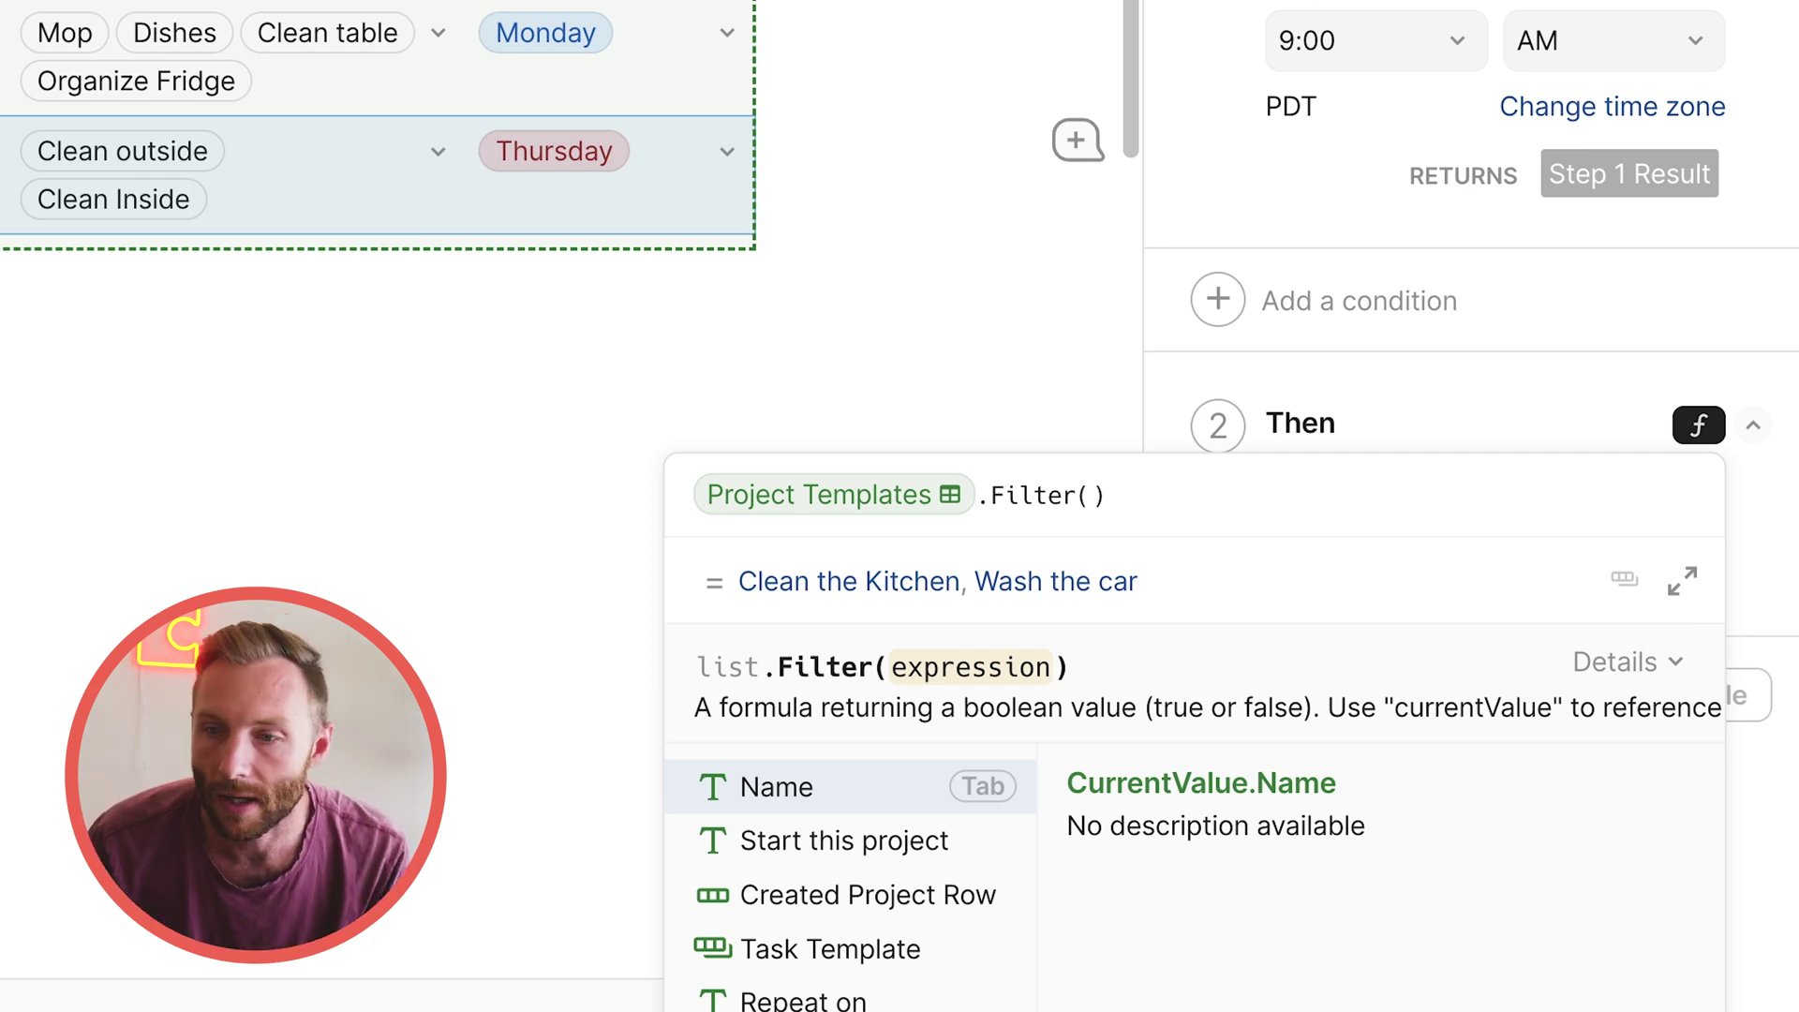
{"action": "type", "text": "repeat on"}
{"action": "key", "text": "Tab"}
{"action": "type", "text": "=today"}
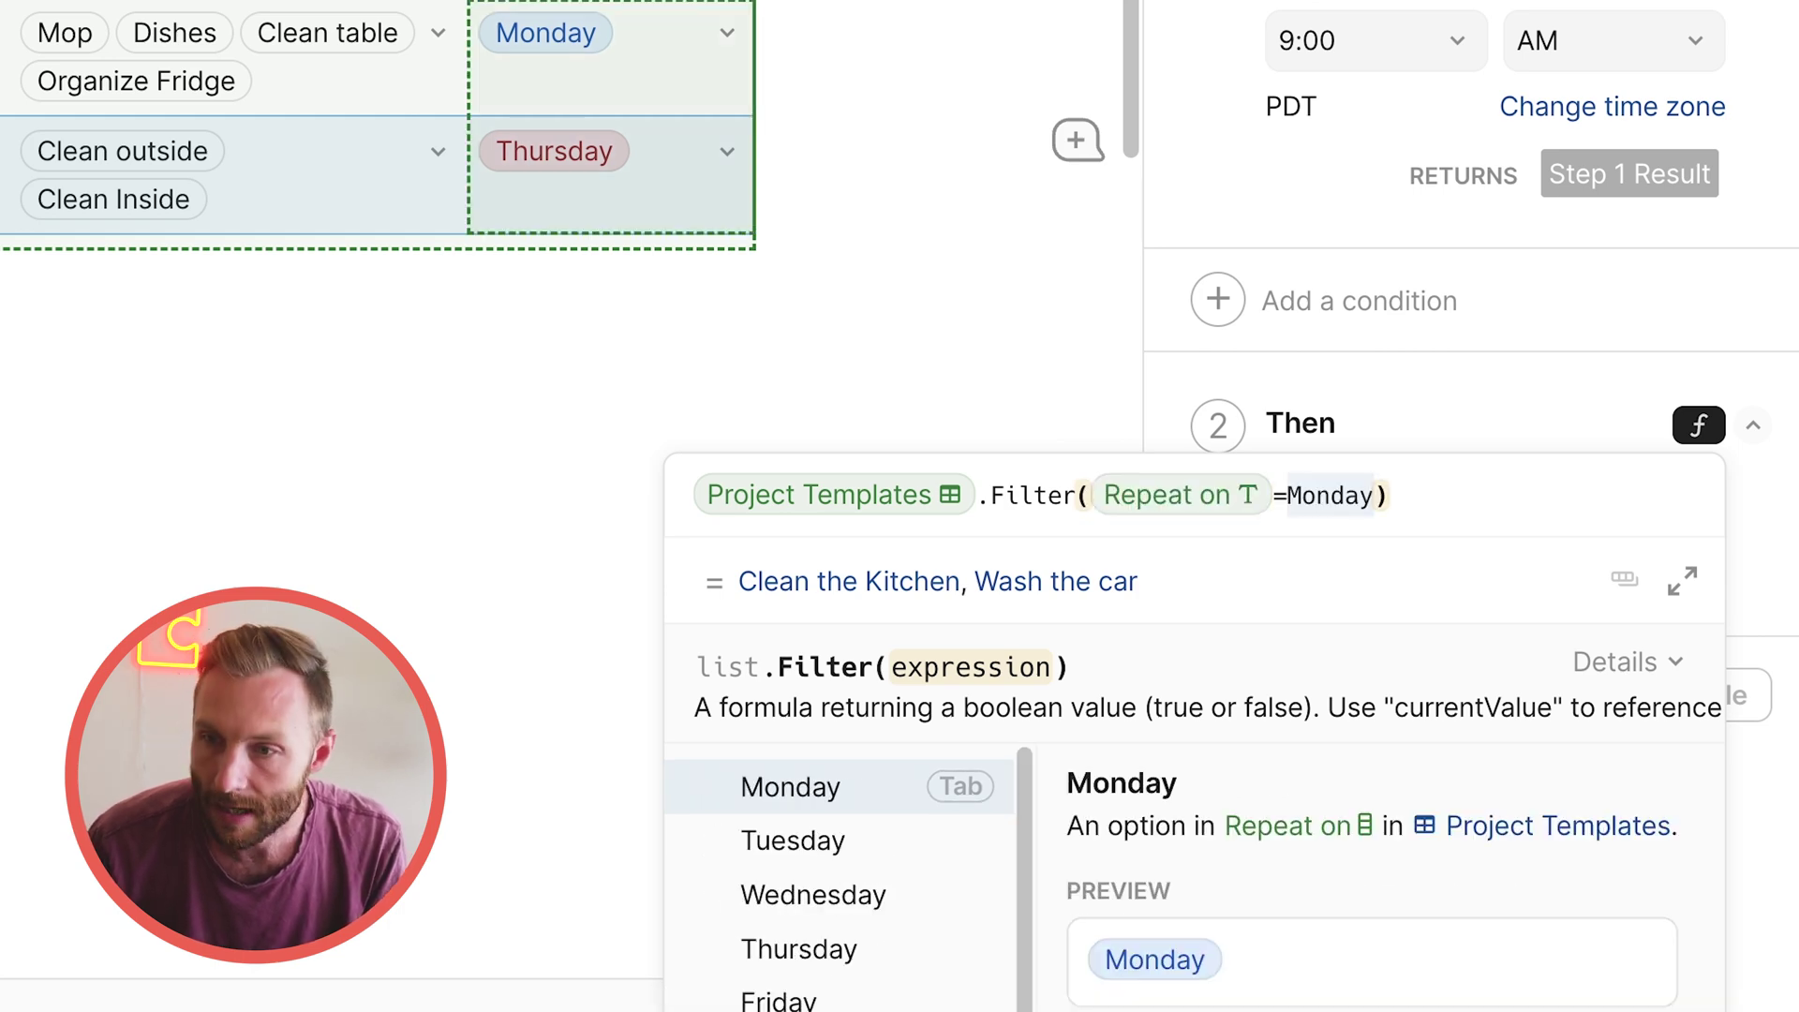
{"action": "key", "text": "Tab"}
{"action": "type", "text": ".weekdayn"}
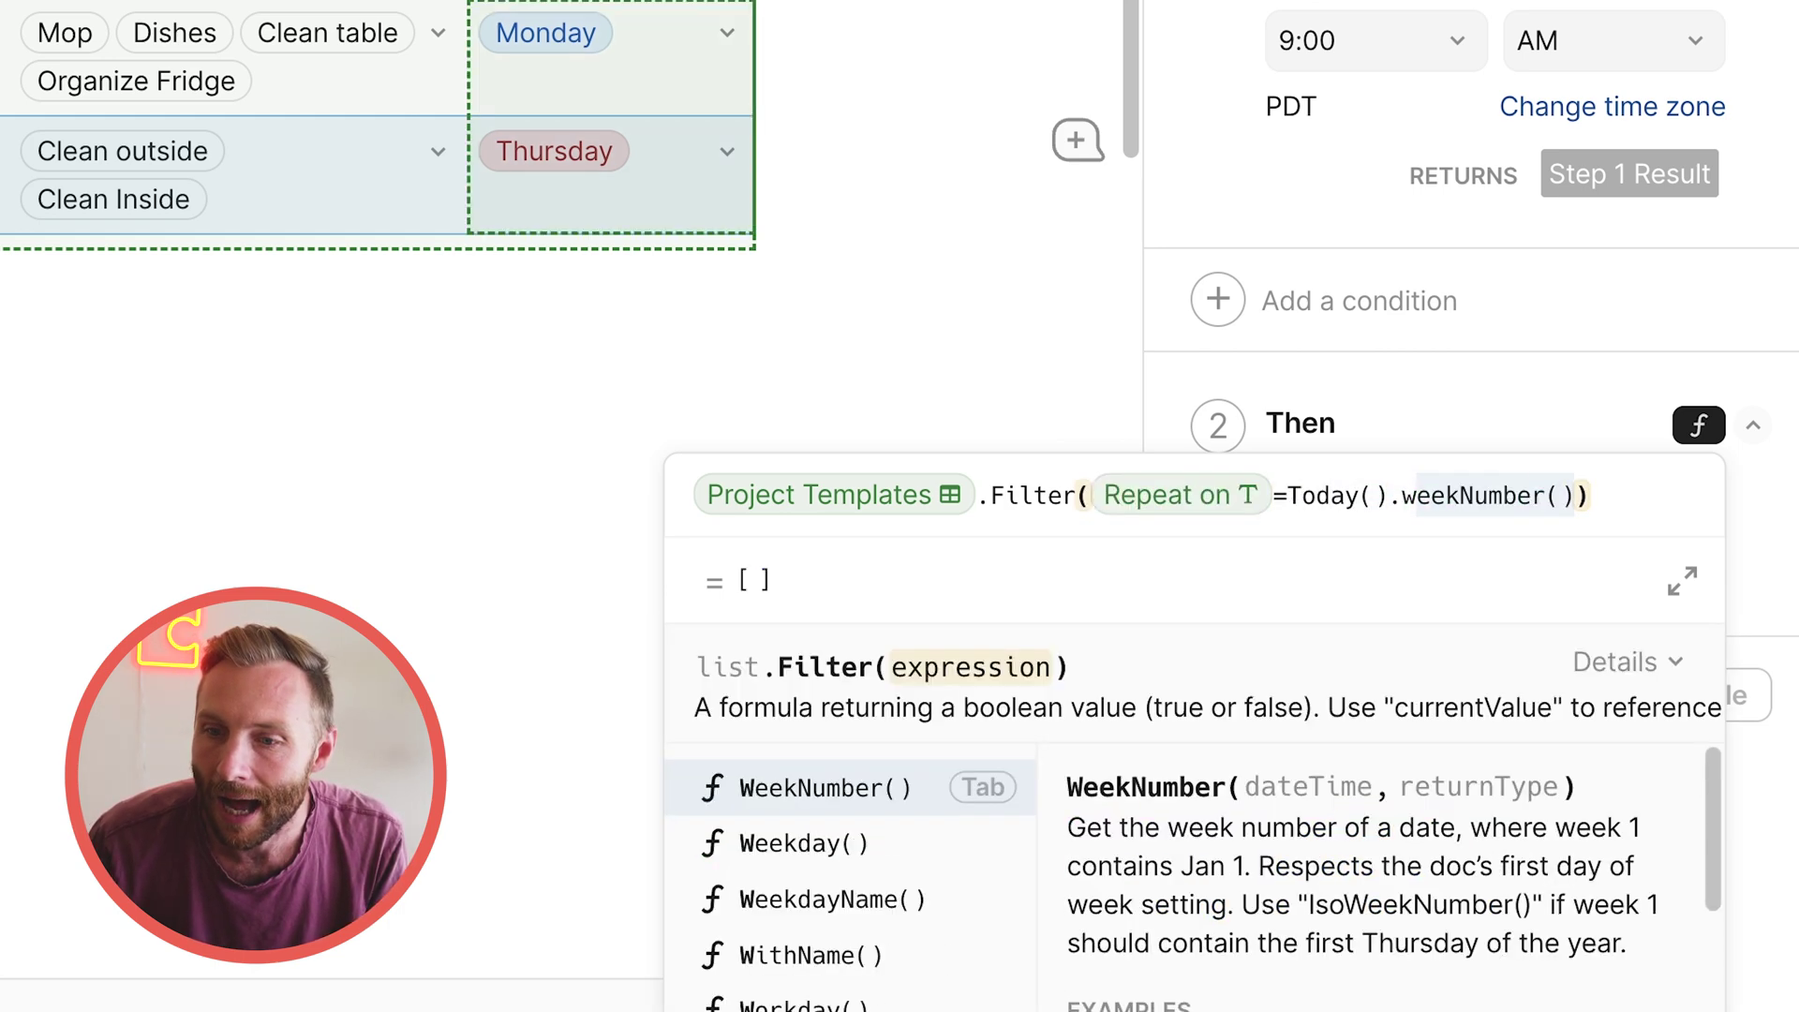
{"action": "key", "text": "Tab"}
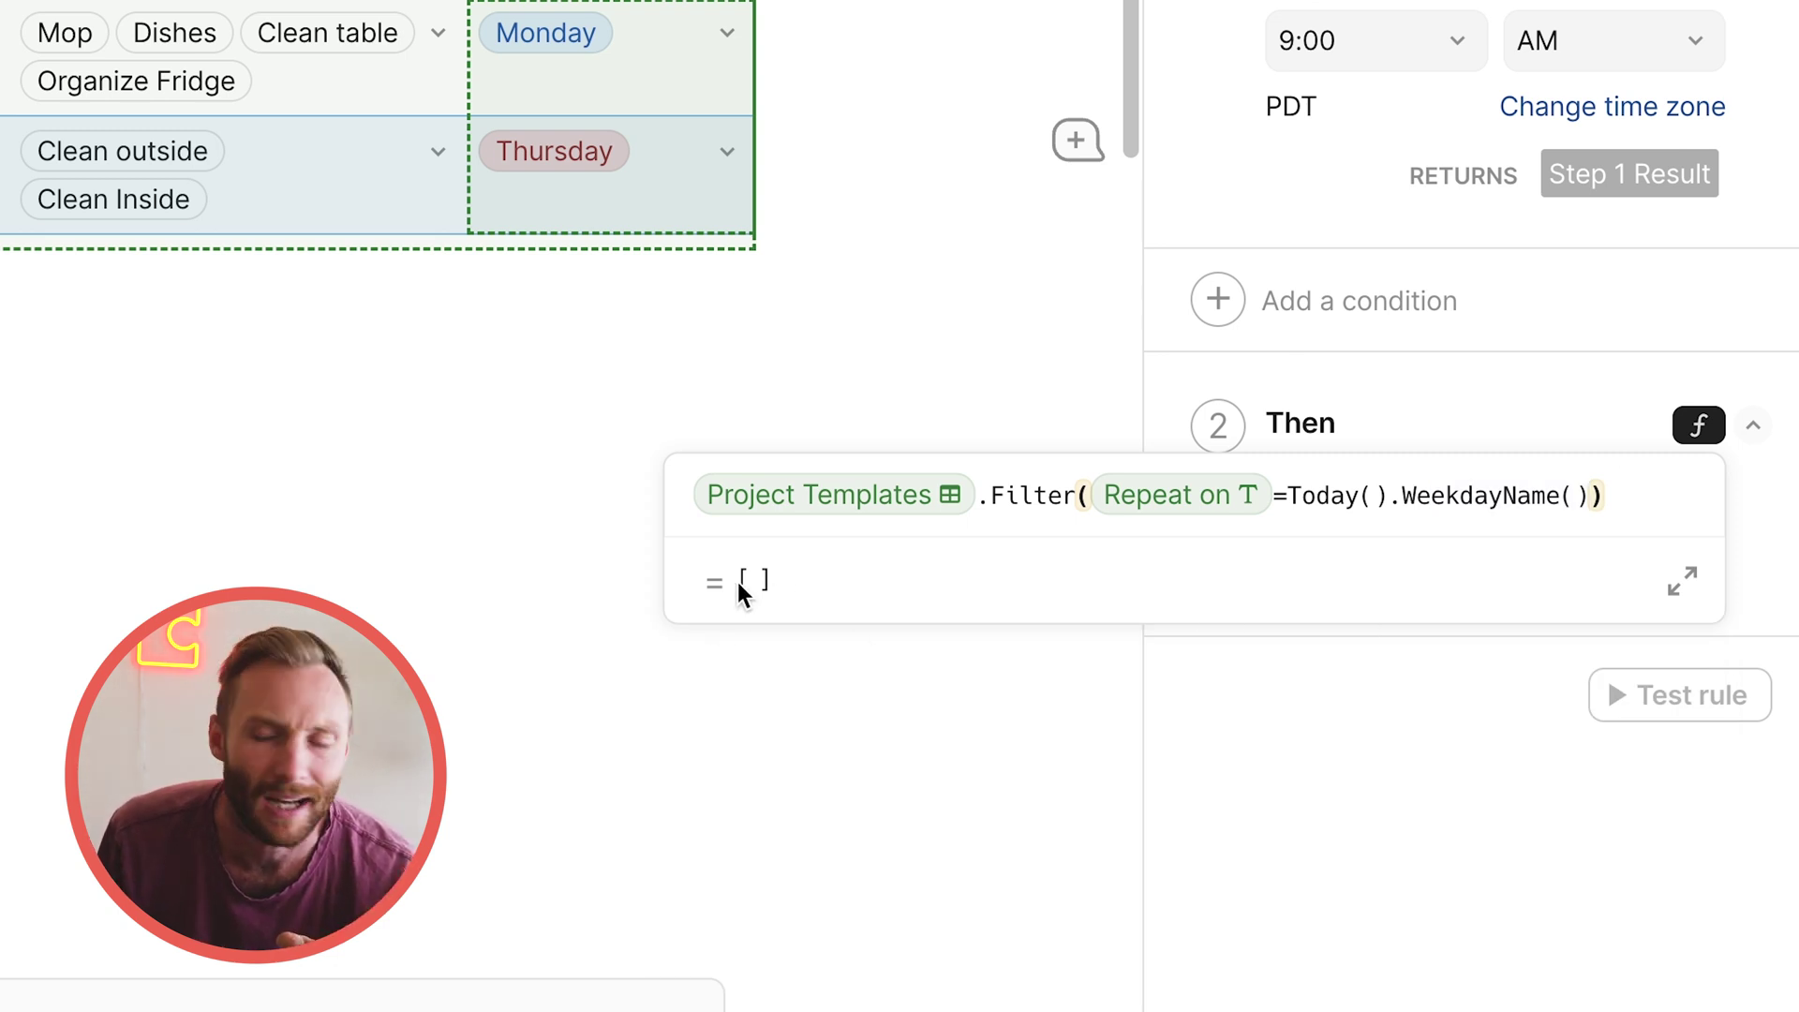
{"action": "left_click", "coordinate": [540, 401]}
Change Clean the Kitchen's Repeat on day to Wednesday
{"action": "left_click", "coordinate": [615, 103]}
{"action": "left_click", "coordinate": [615, 102]}
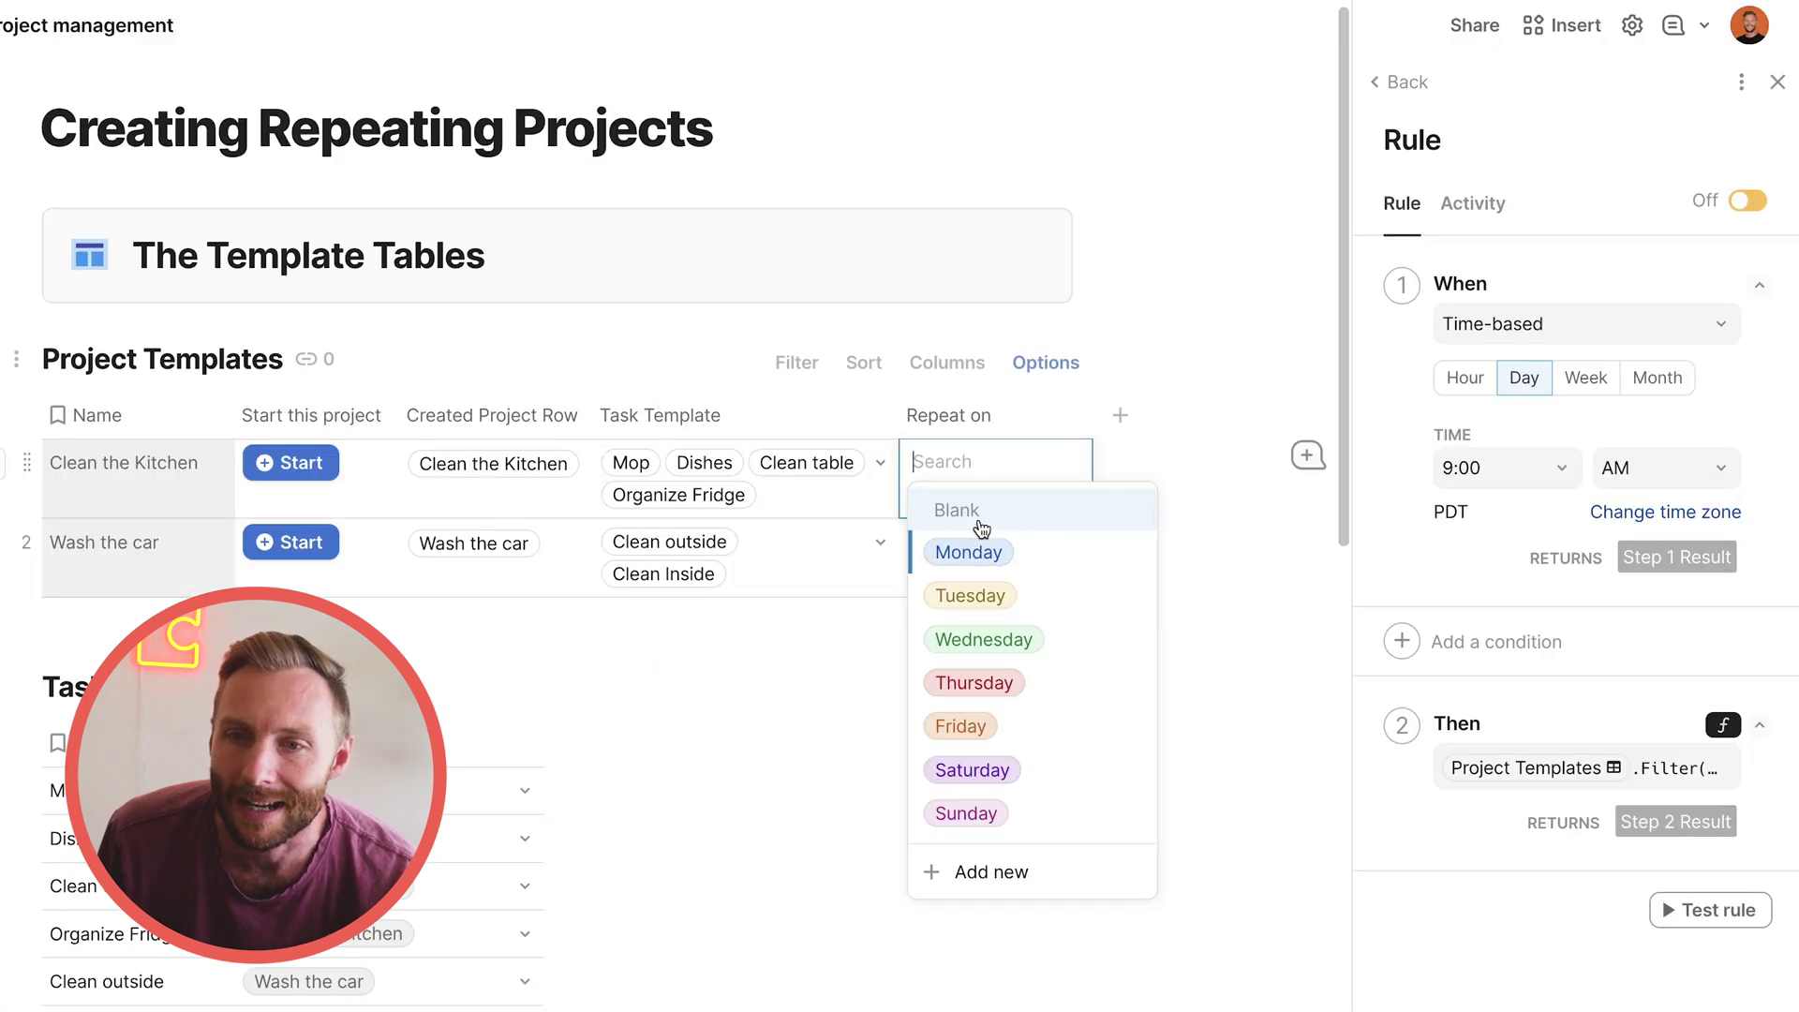
{"action": "left_click", "coordinate": [1034, 639]}
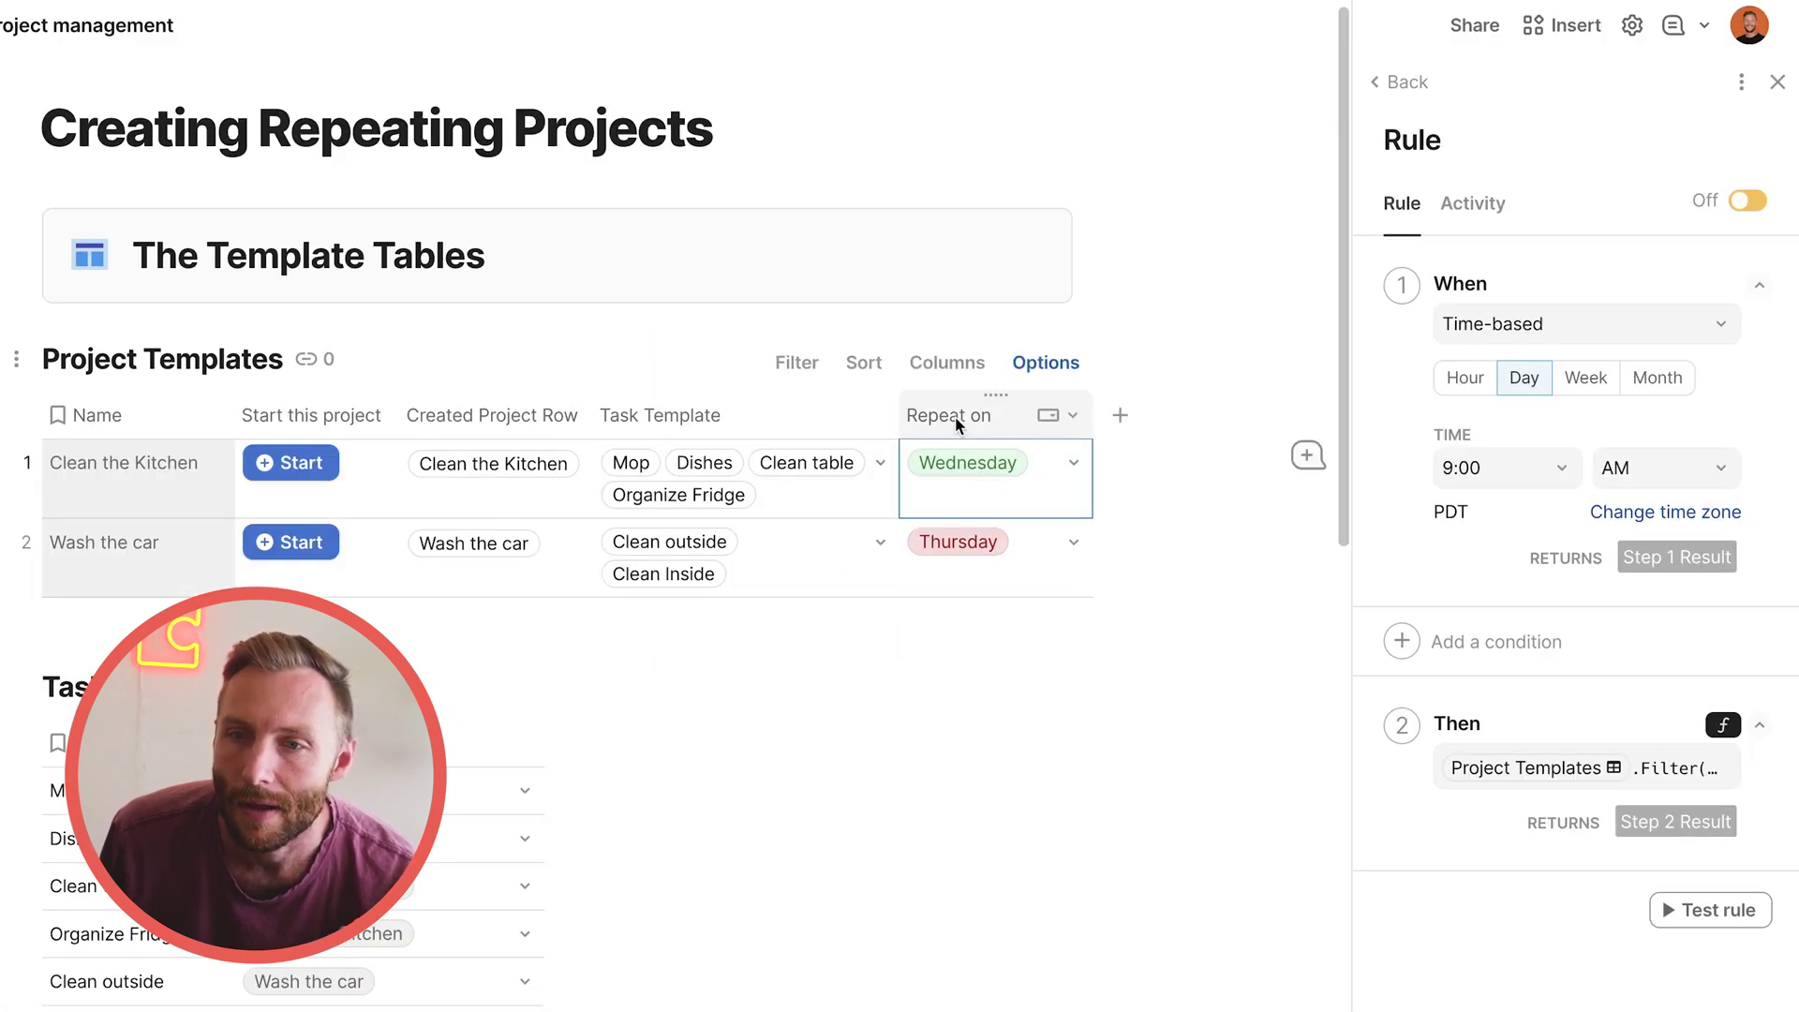
Append .Start this project to the rule's action formula
{"action": "left_click", "coordinate": [1610, 759]}
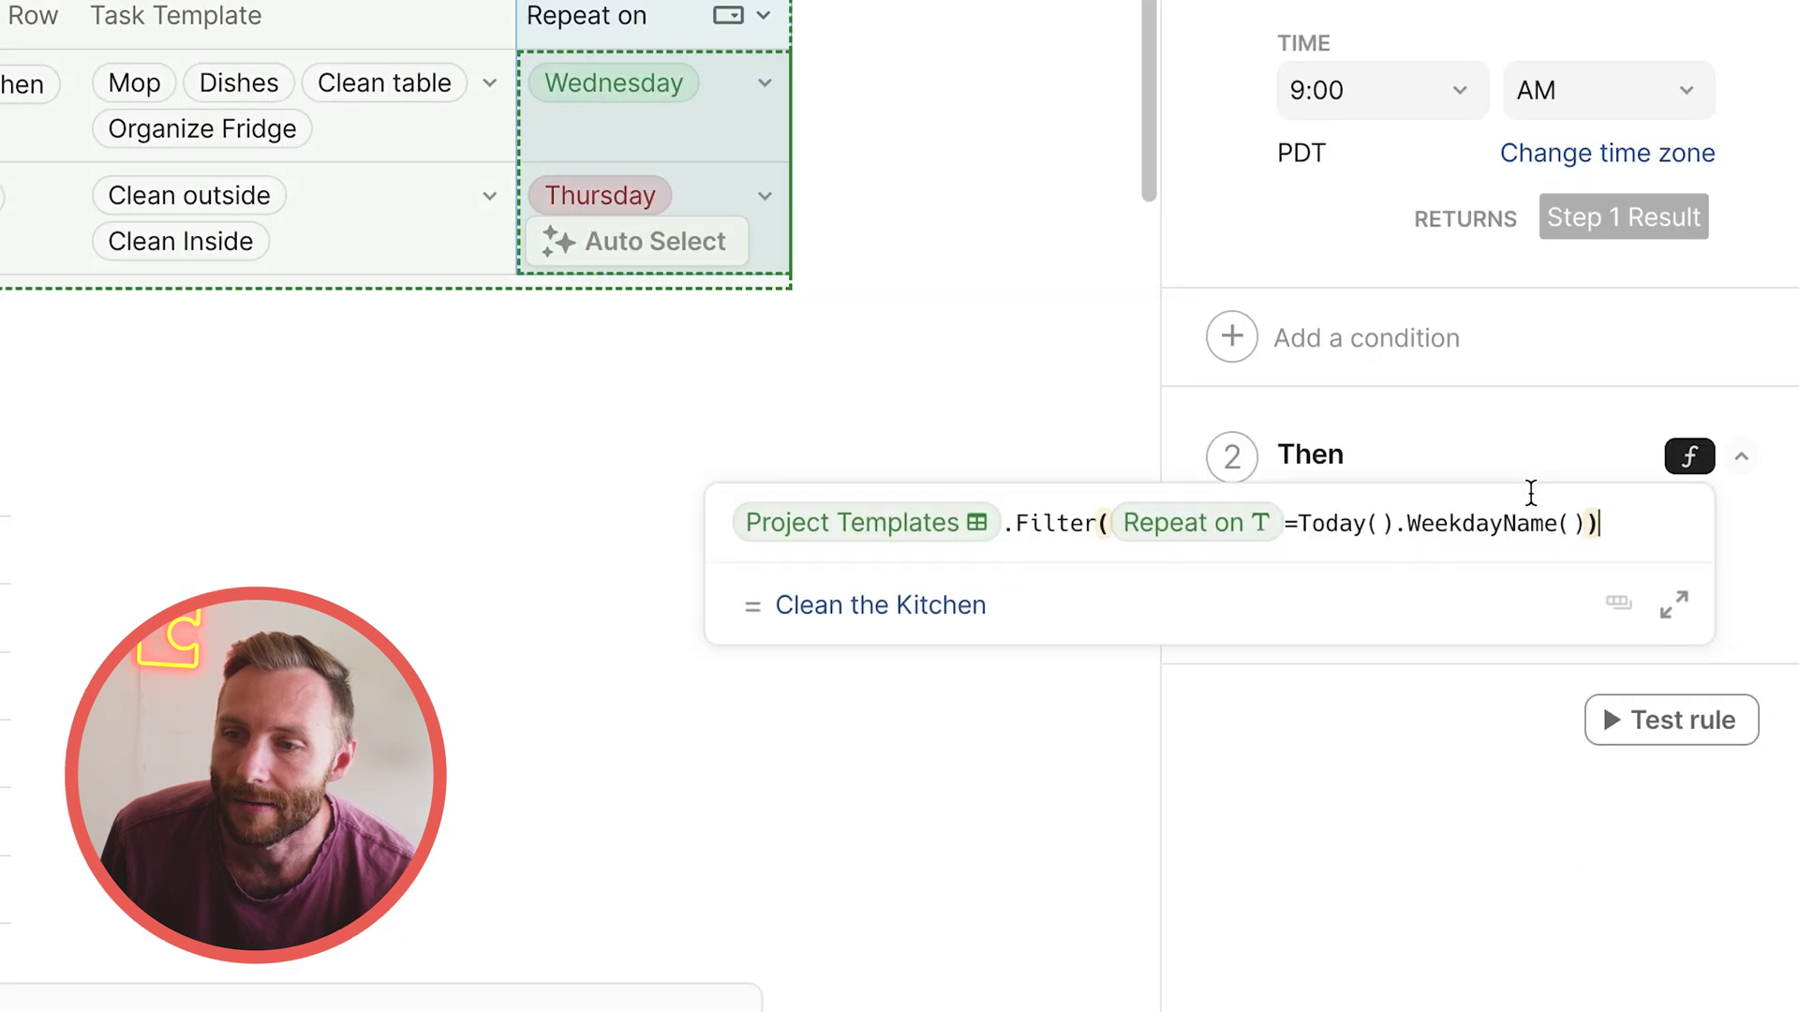
{"action": "mouse_move", "coordinate": [967, 609]}
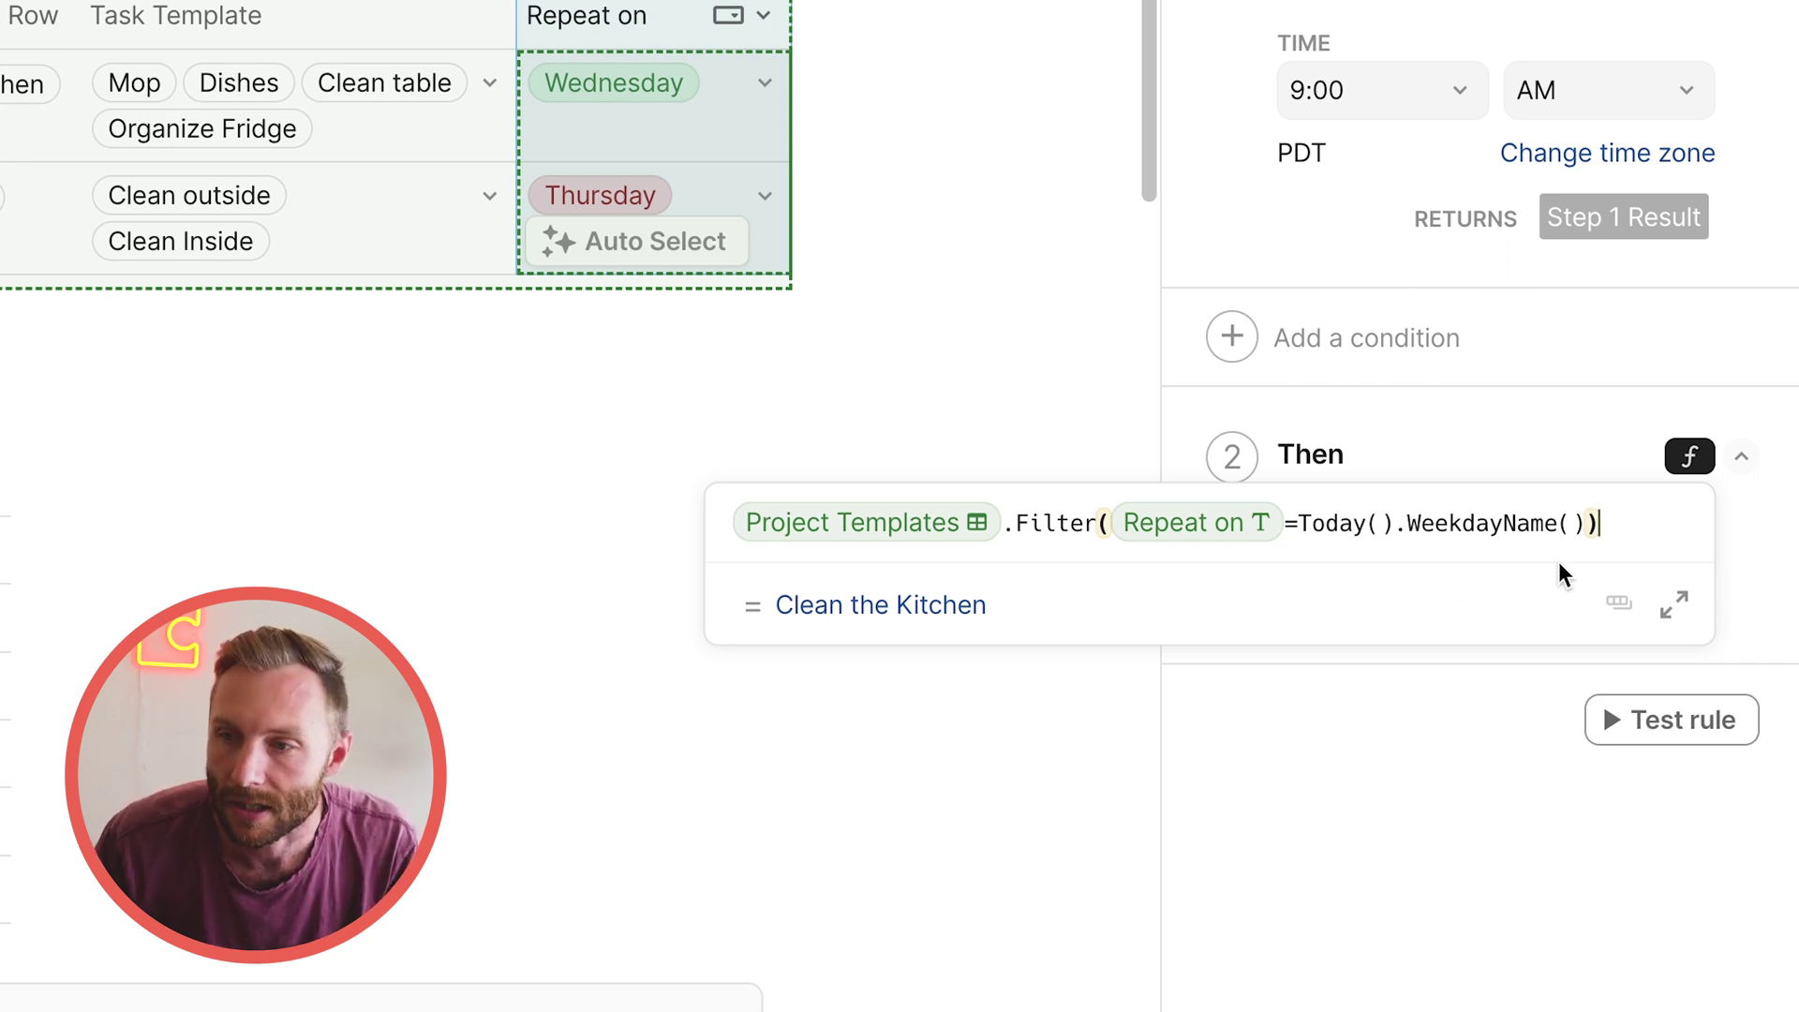
{"action": "type", "text": ".start"}
{"action": "key", "text": "Tab"}
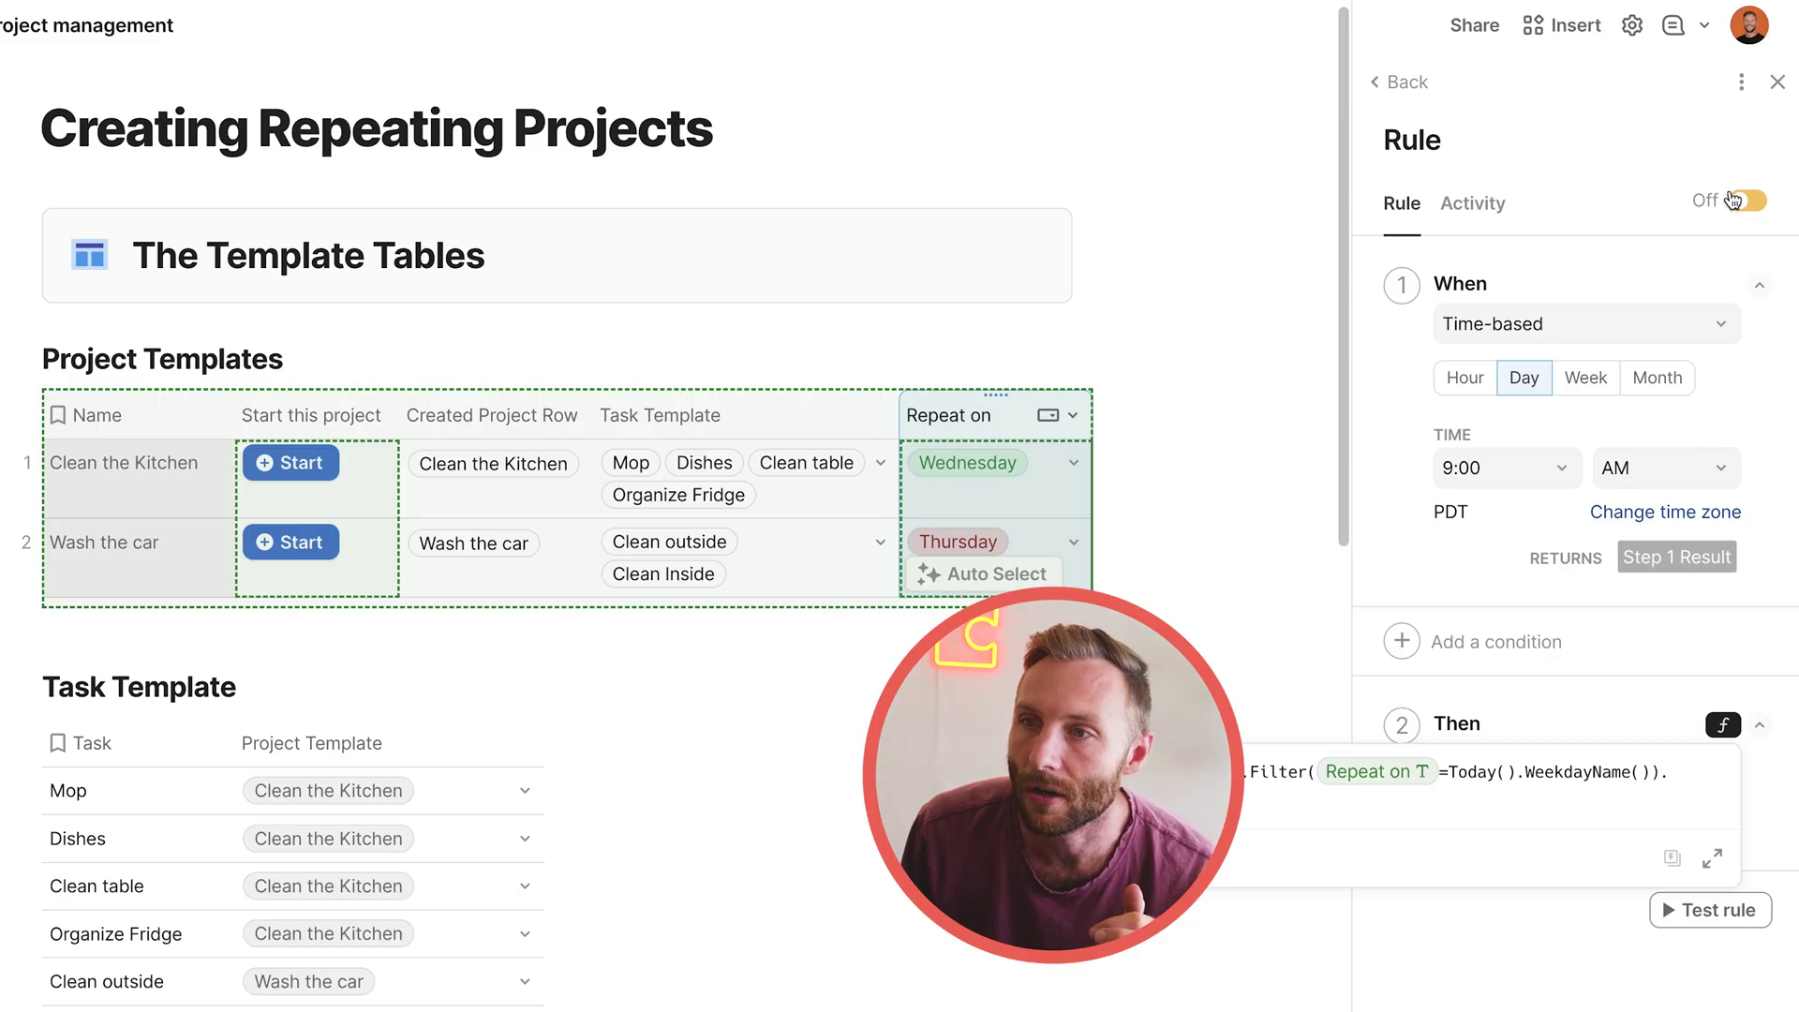
Switch the daily rule on and test it, starting the Clean the Kitchen project
{"action": "left_click", "coordinate": [1733, 201]}
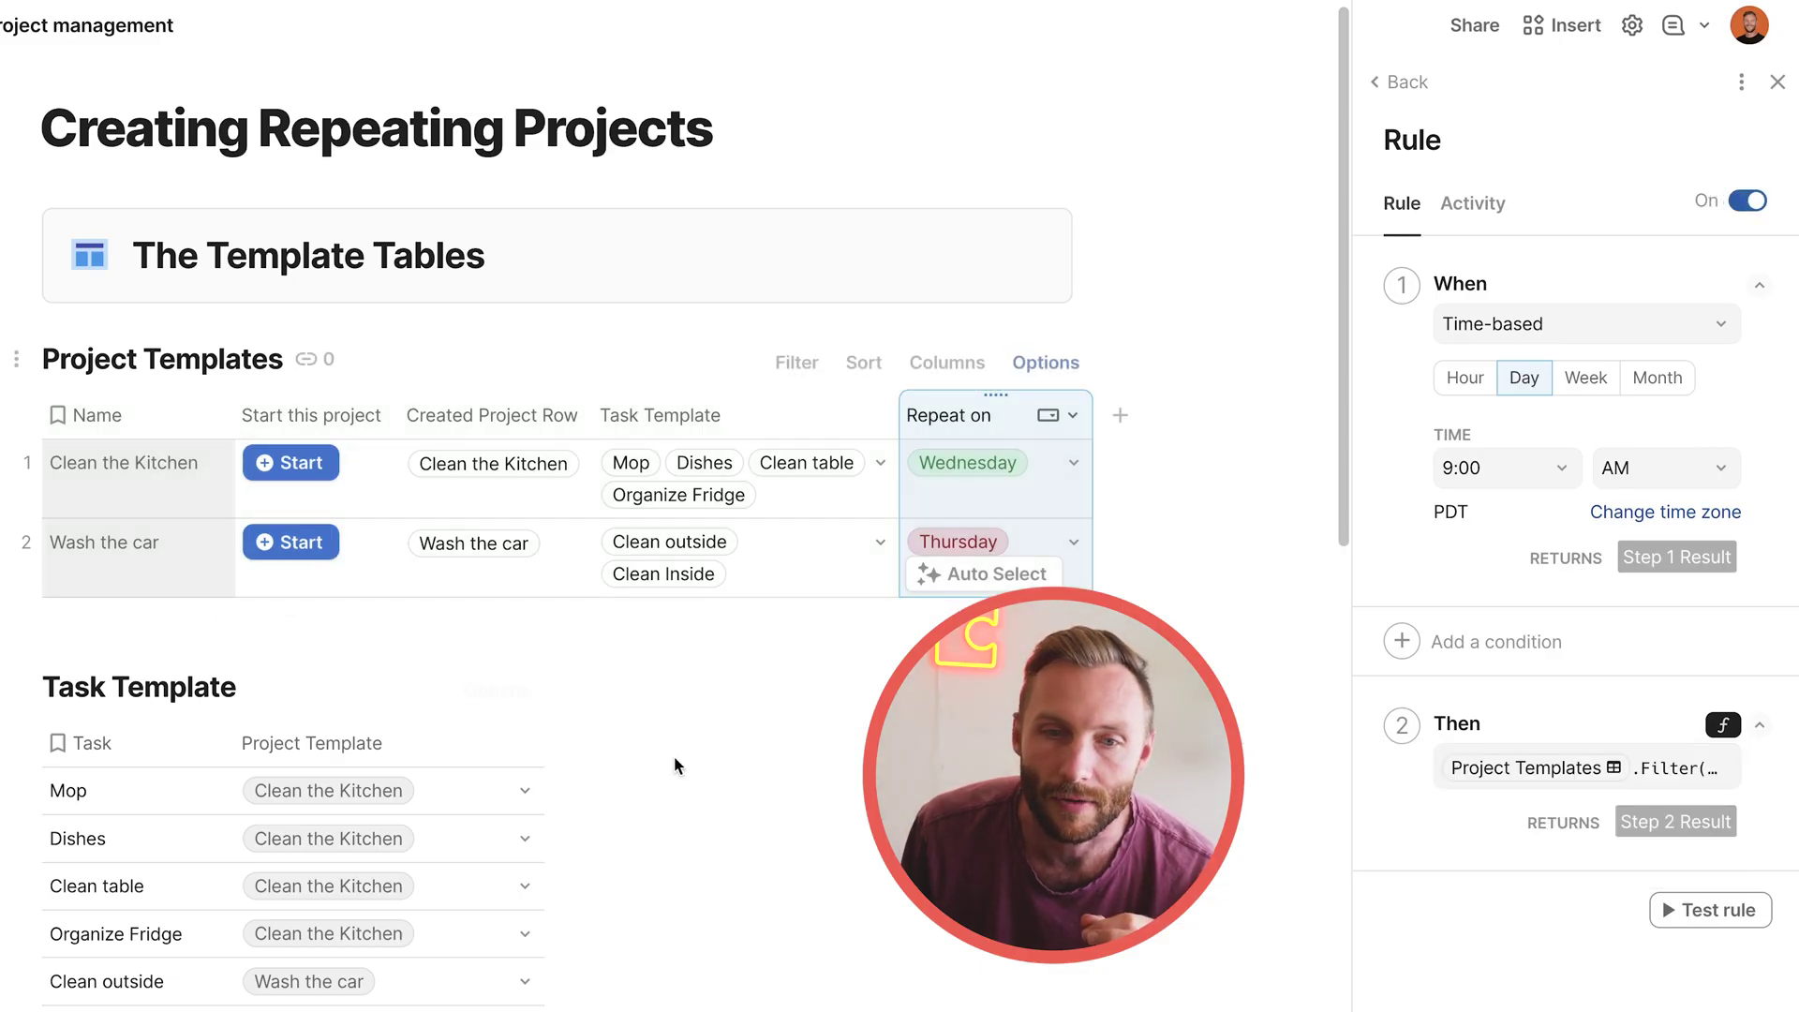
{"action": "scroll", "coordinate": [670, 762], "scroll_direction": "down", "scroll_amount": 6}
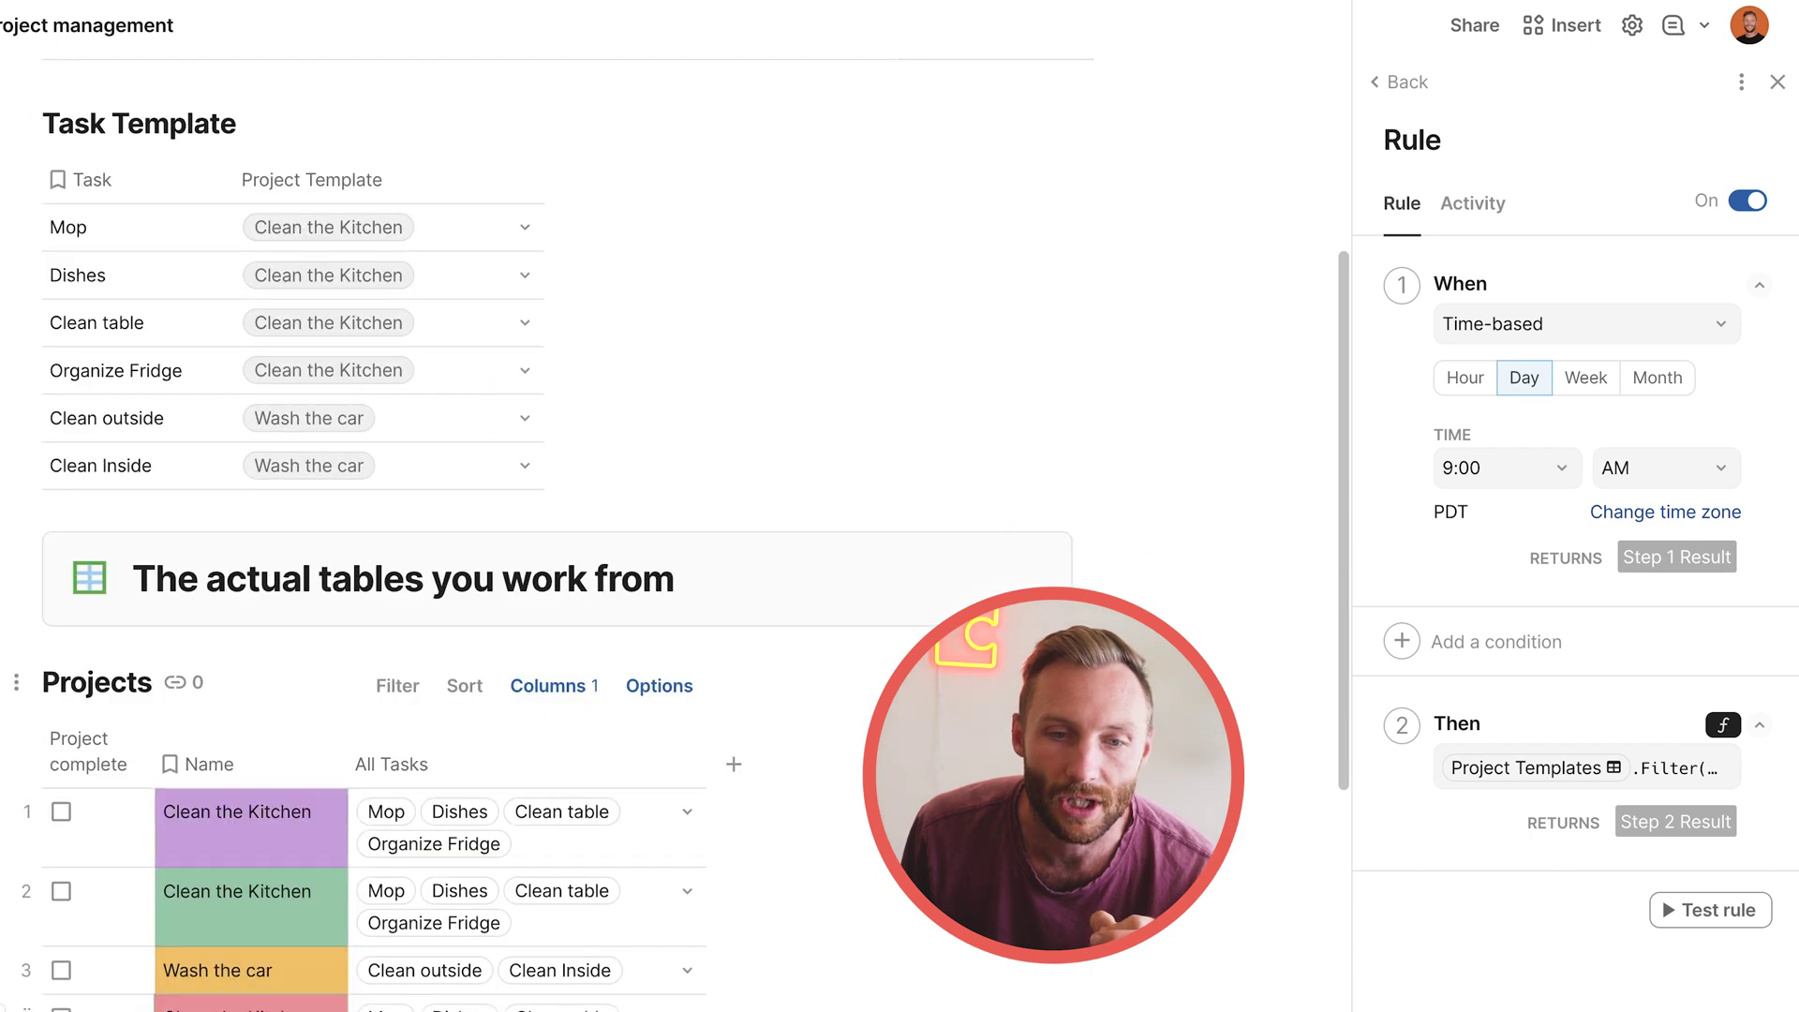
{"action": "left_click", "coordinate": [1676, 914]}
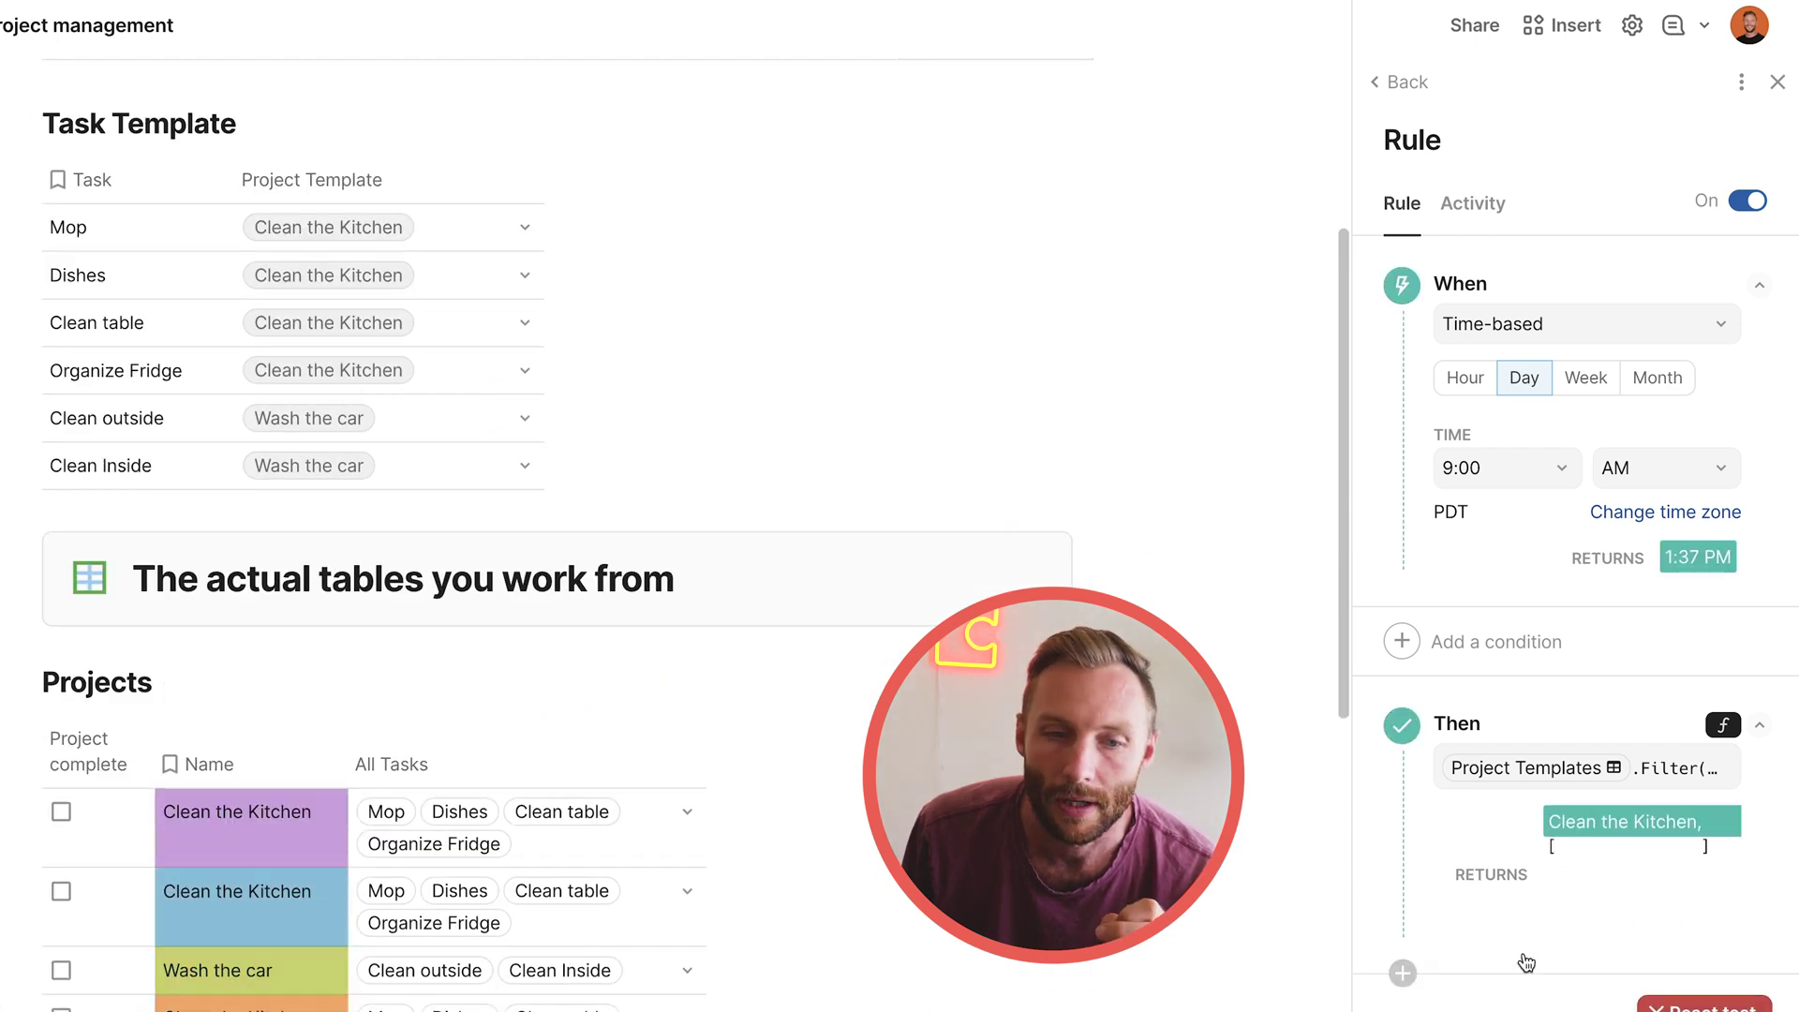
{"action": "left_click", "coordinate": [251, 824]}
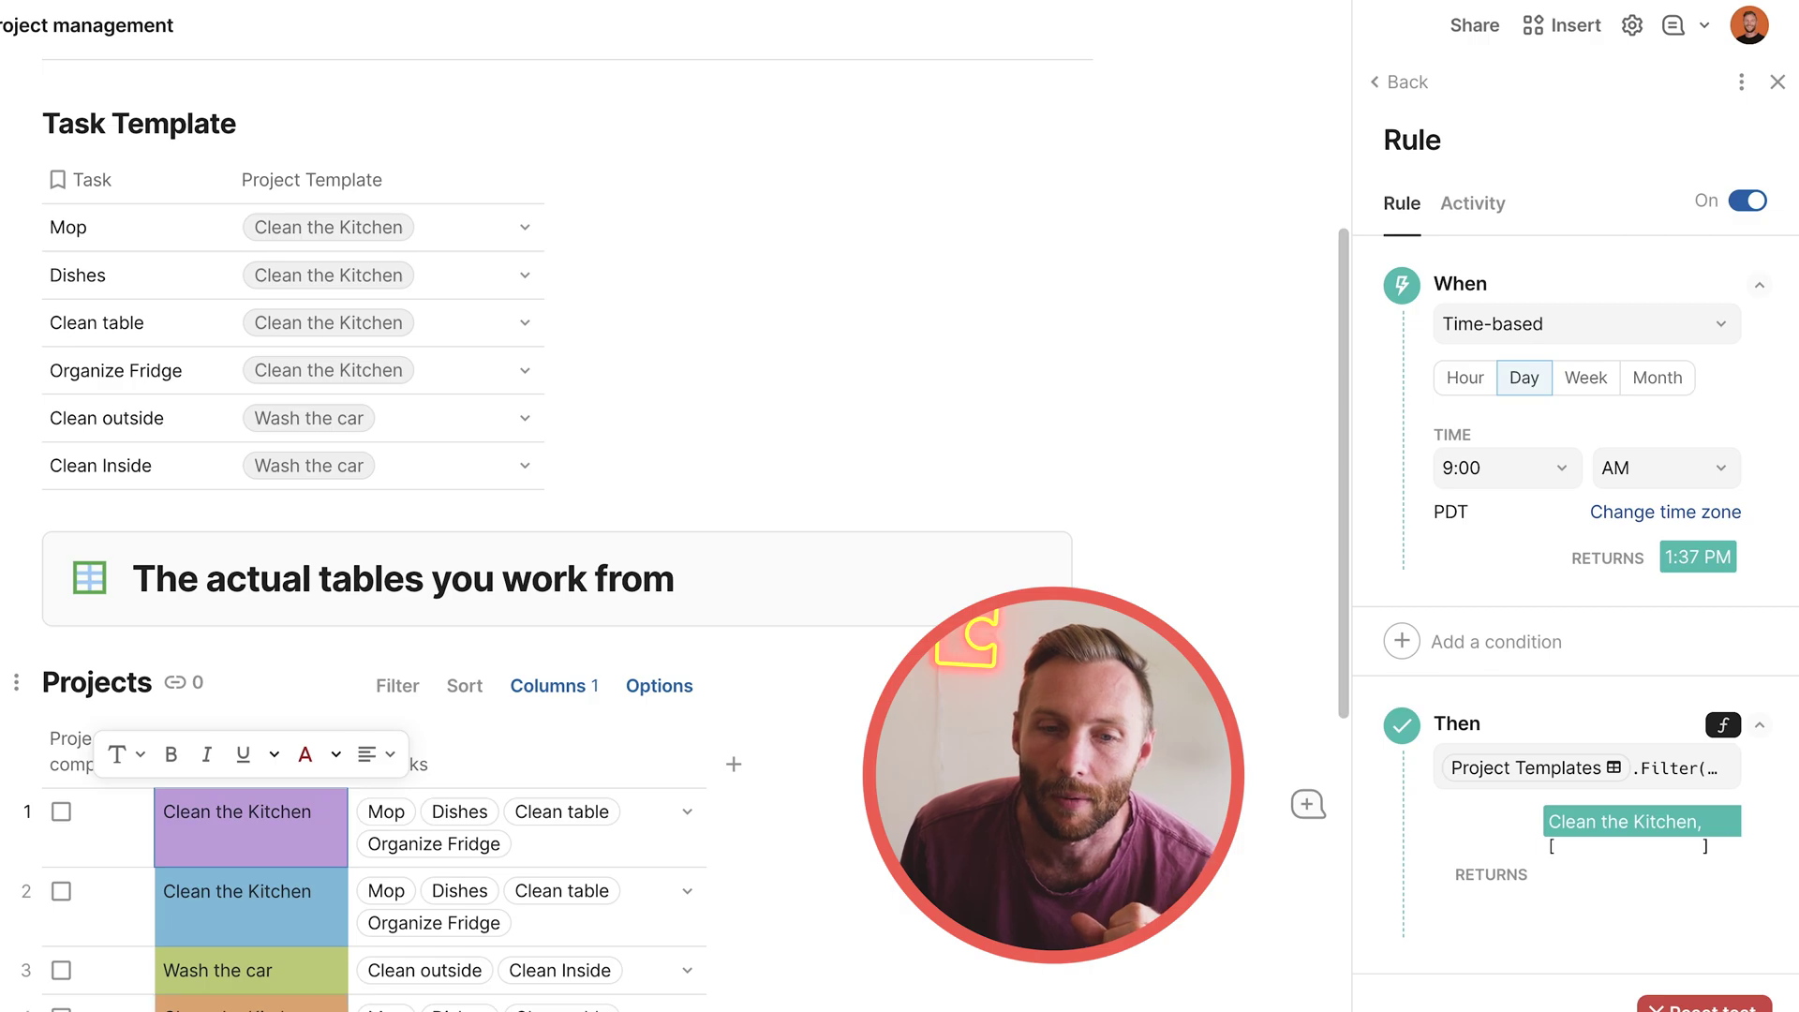